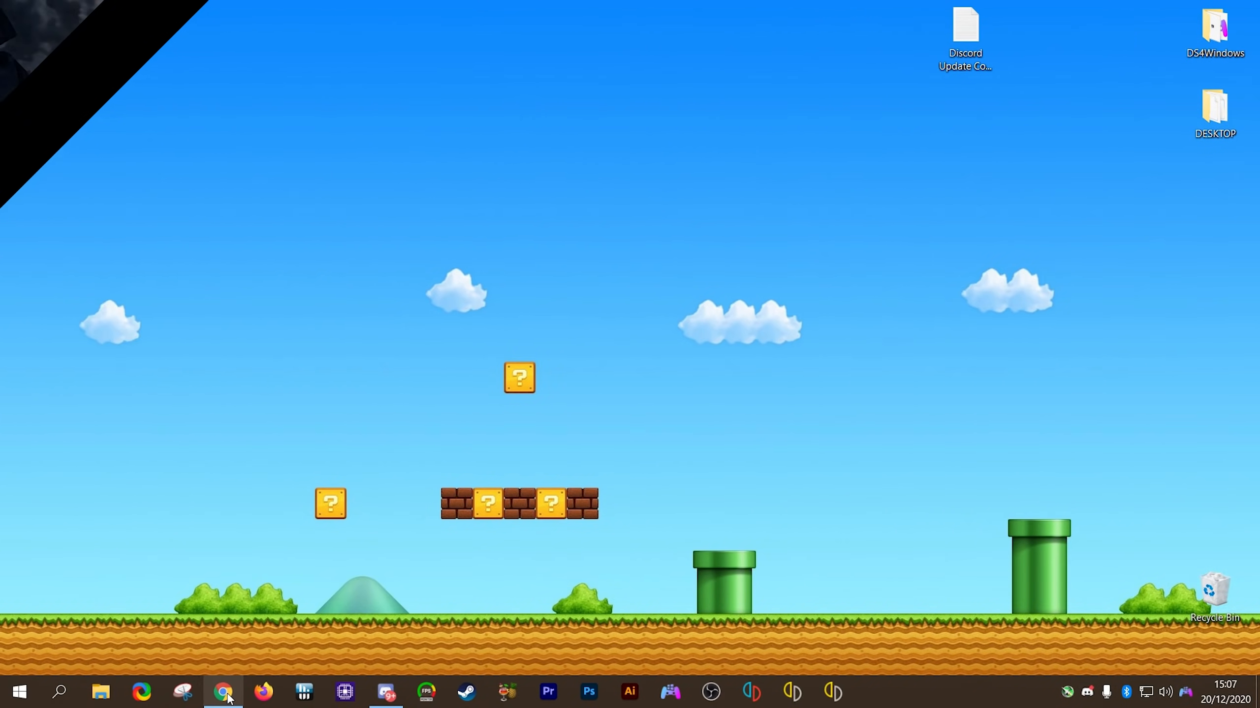
# Step: Switch to Chrome and look over the open PS3 System software, RPCS3 Compatibility List and RPCS3 Wiki pages
pyautogui.click(222, 695)
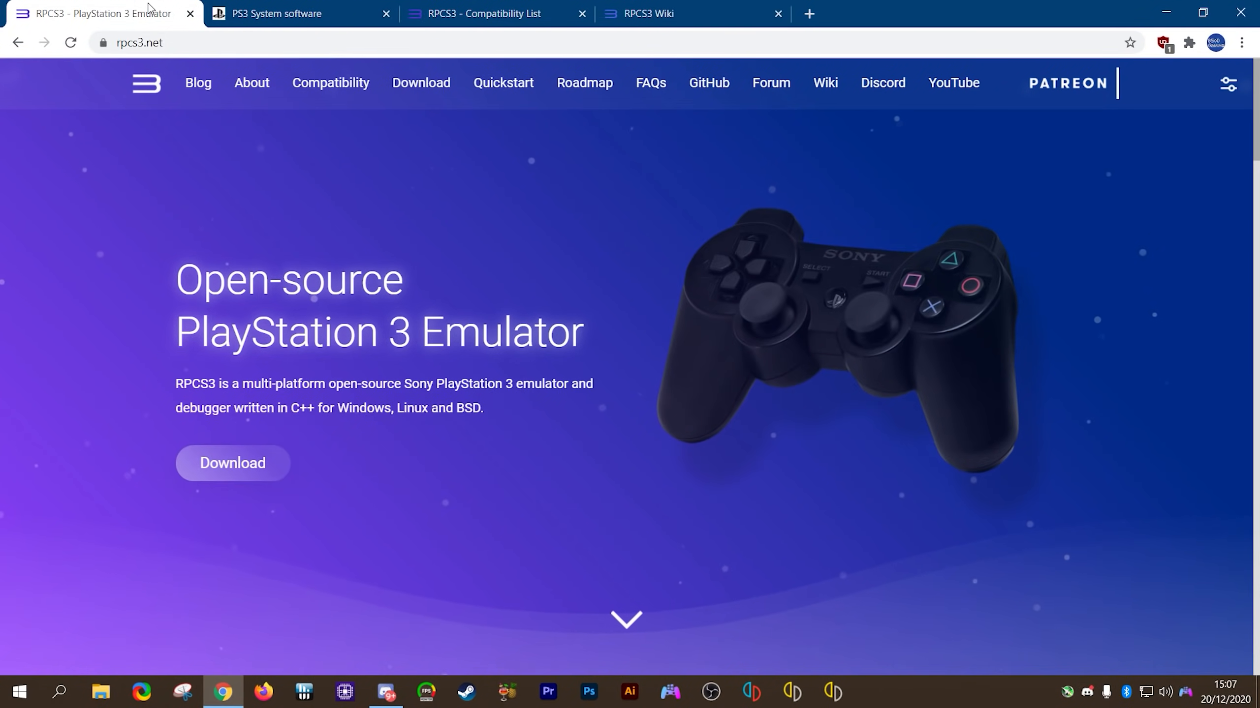
pyautogui.click(288, 18)
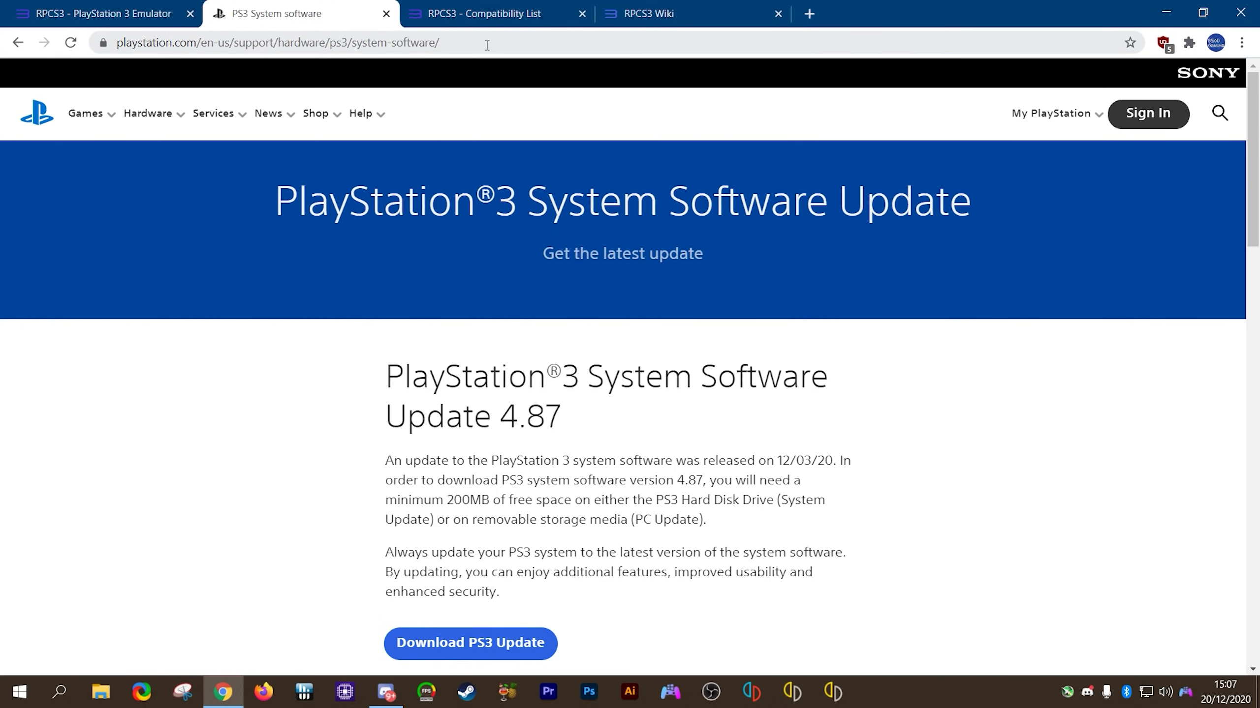
pyautogui.click(517, 18)
pyautogui.click(714, 14)
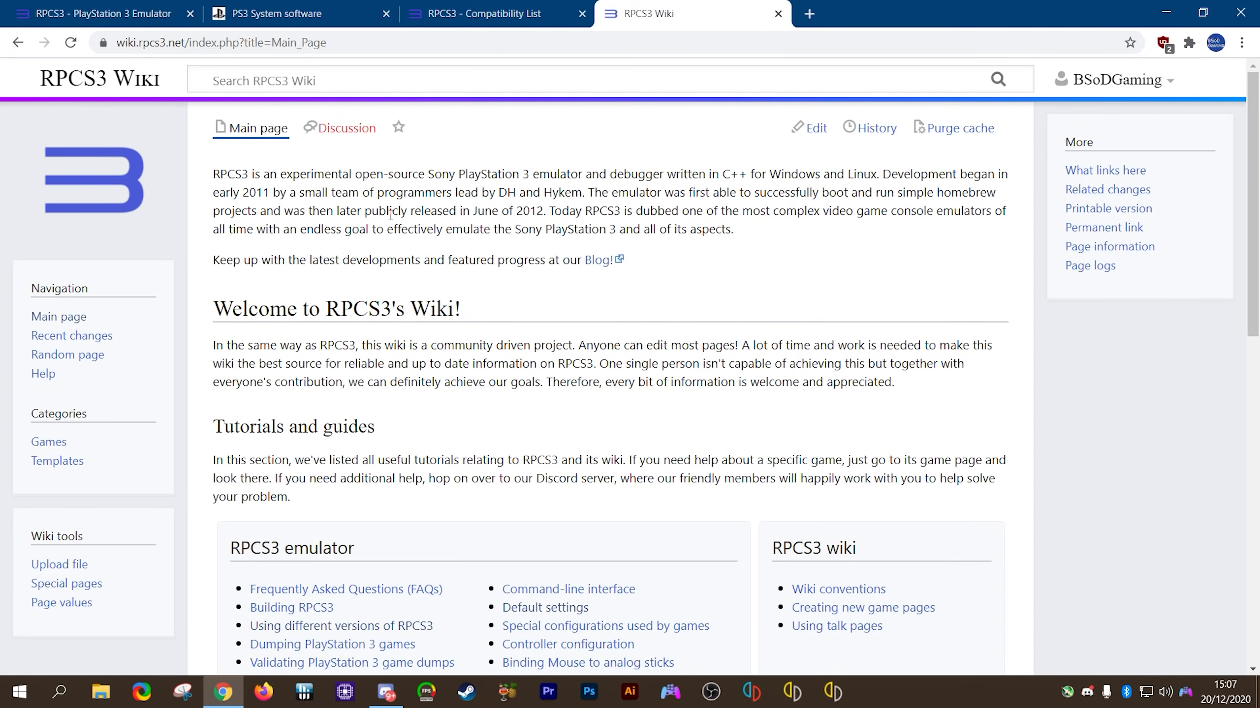
# Step: Download the Windows build rpcs3-v0.0.13-11444-e449111c_win64.7z from the RPCS3 website to the Desktop
pyautogui.click(141, 16)
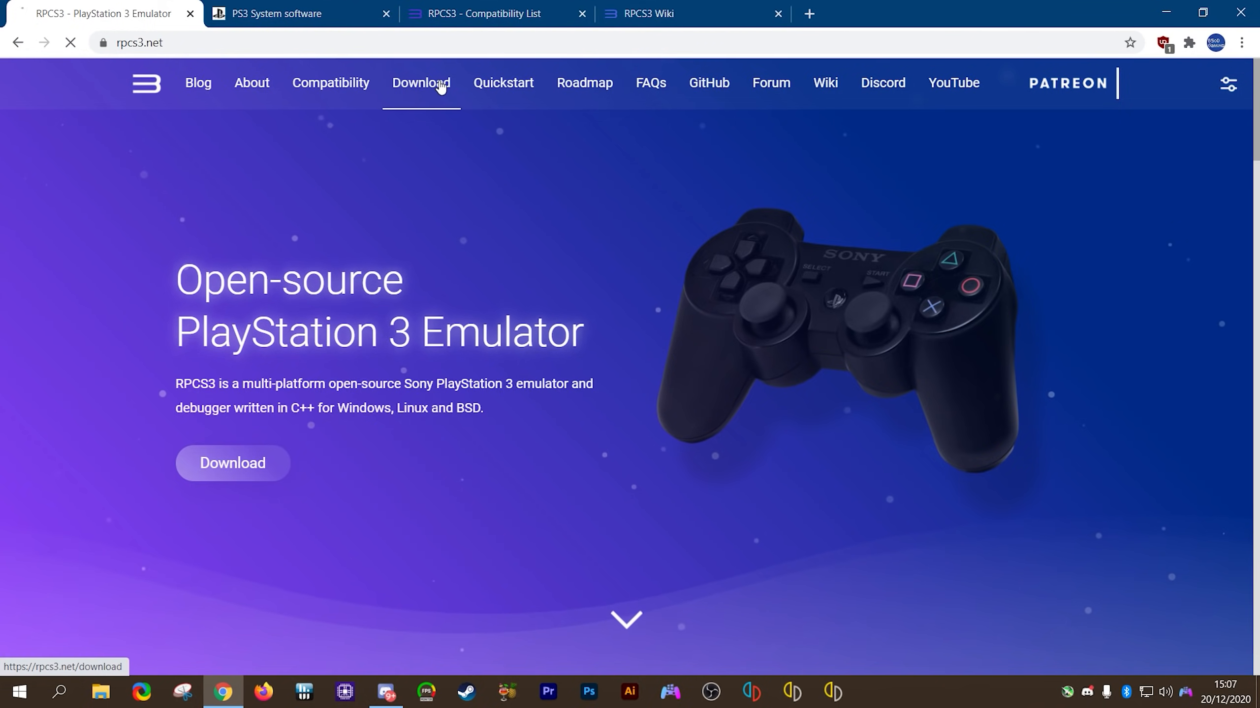
pyautogui.click(424, 83)
pyautogui.scroll(-7, 774, 317)
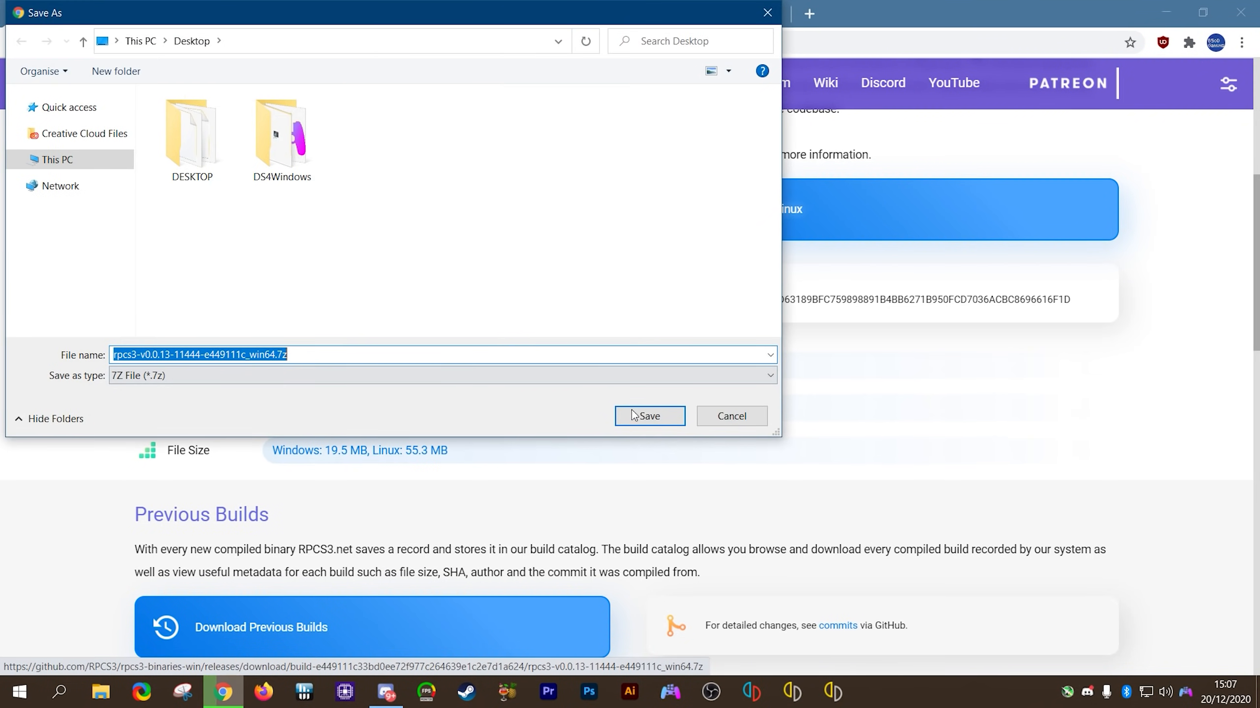
pyautogui.click(639, 416)
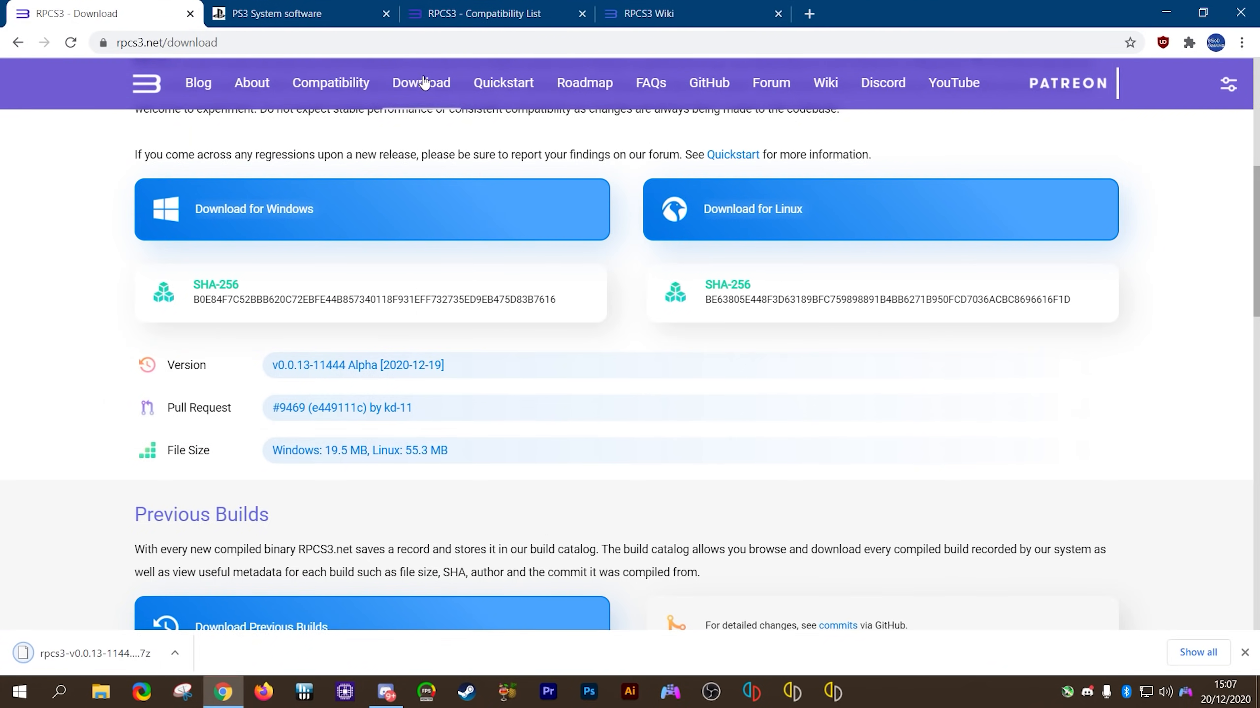
# Step: Download the PS3 system software update 4.87 from the PlayStation page, saving PS3UPDAT.PUP to the Desktop
pyautogui.click(277, 14)
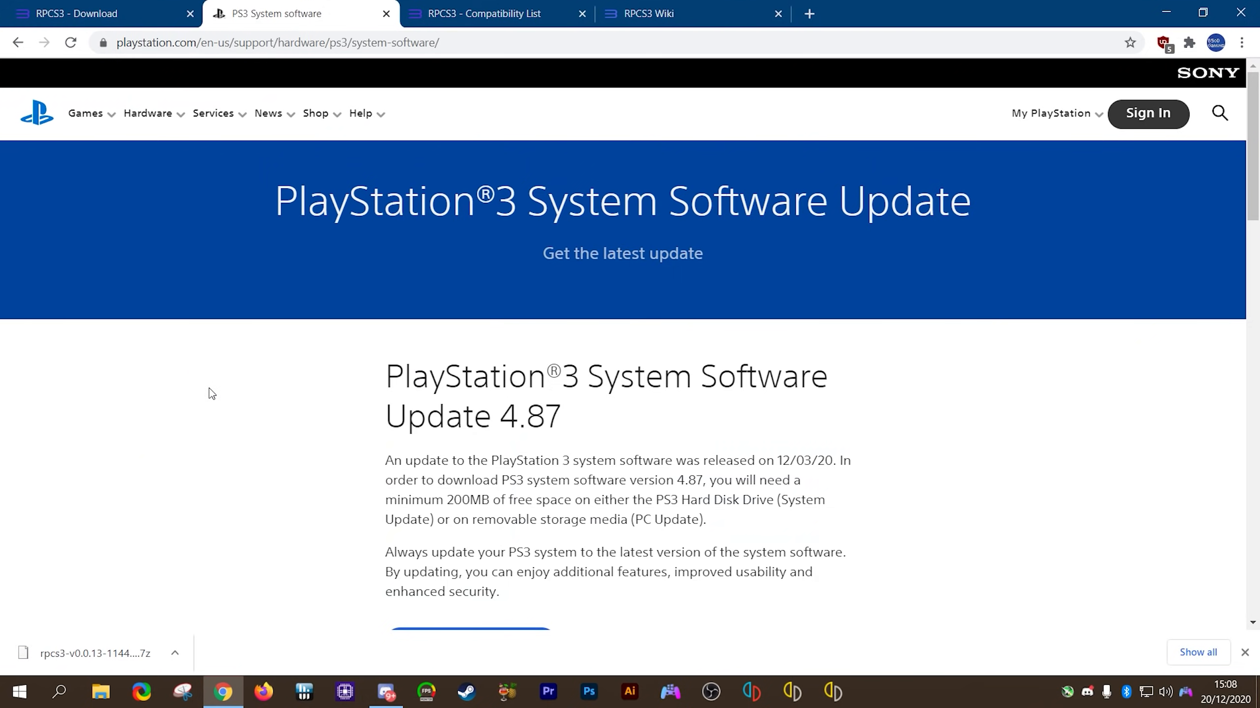
pyautogui.scroll(-2, 211, 393)
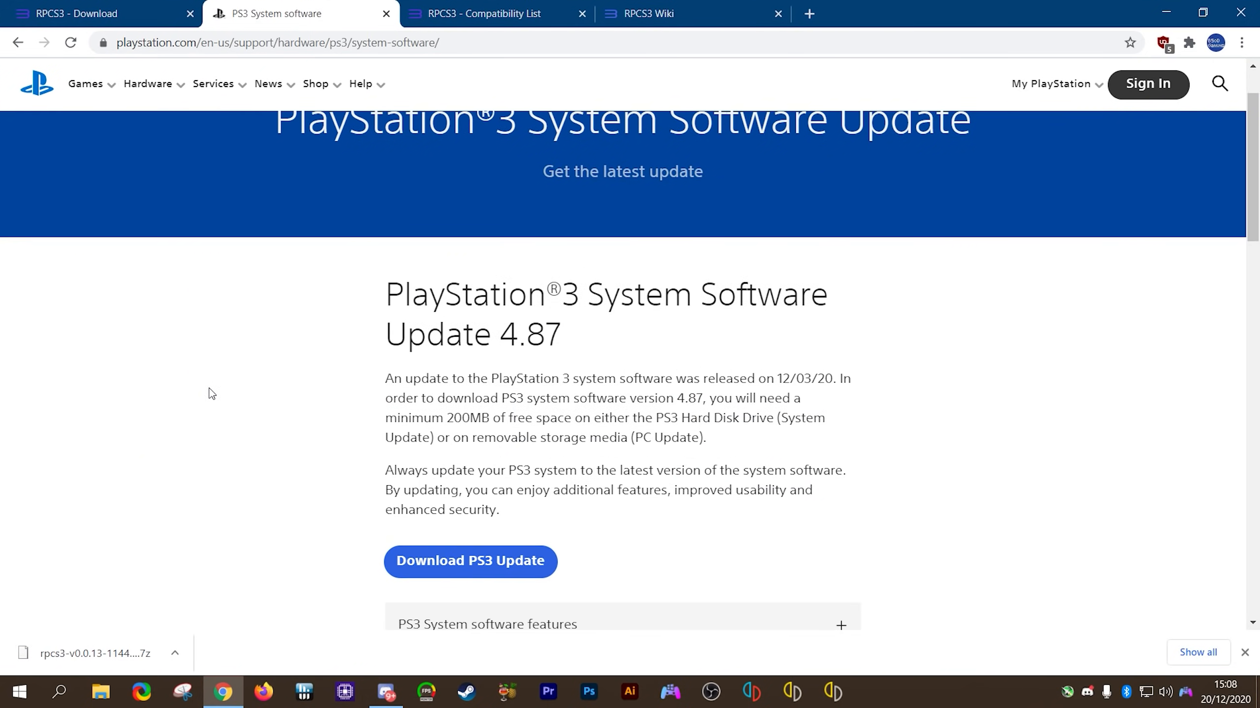
pyautogui.click(501, 569)
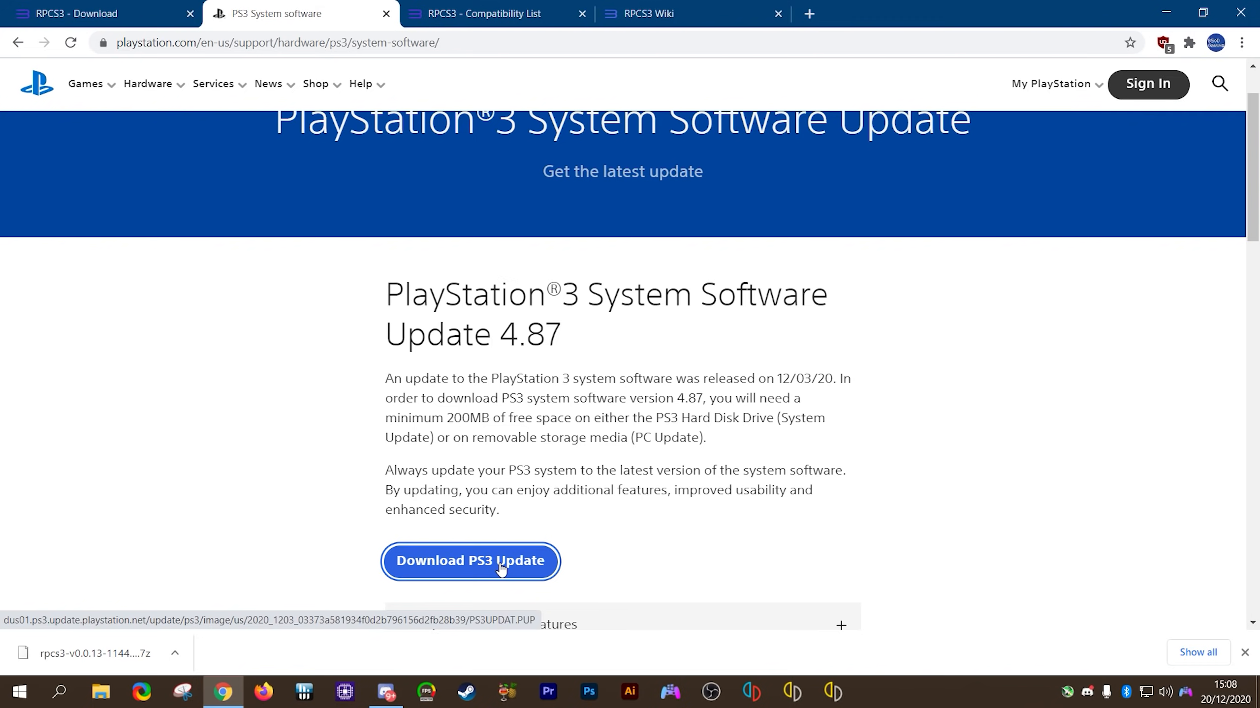
pyautogui.scroll(-3, 745, 431)
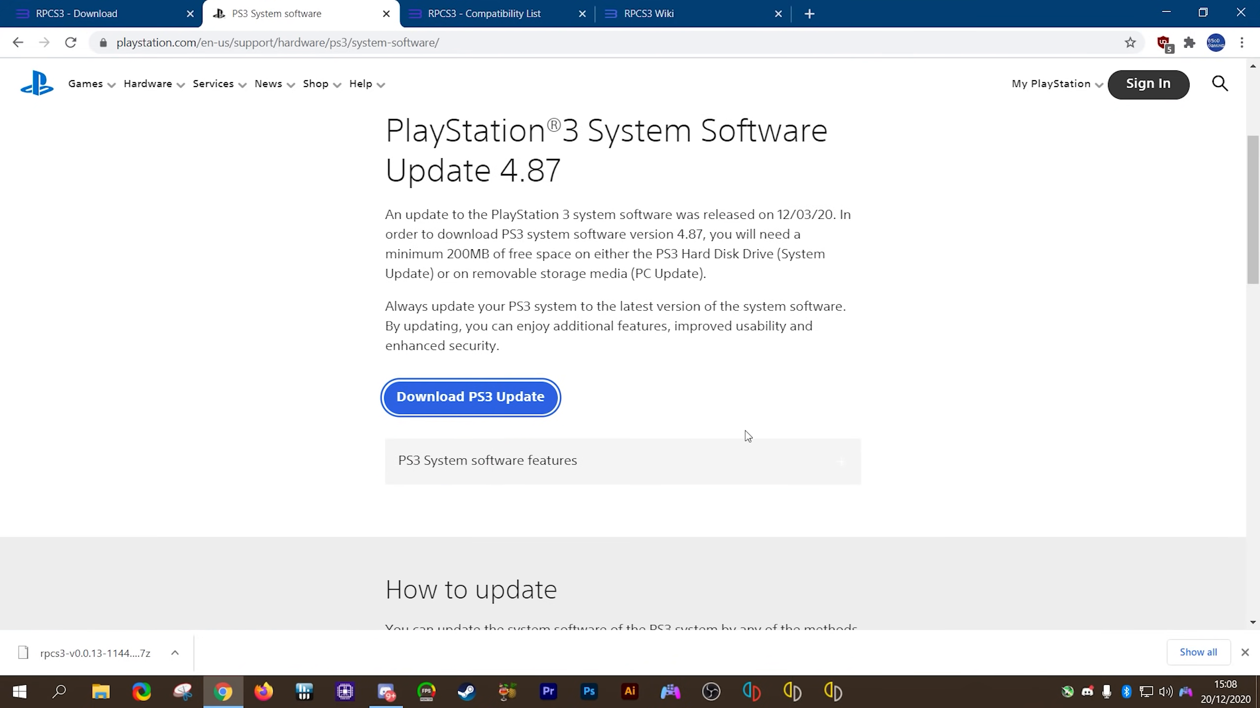
pyautogui.rightClick(489, 402)
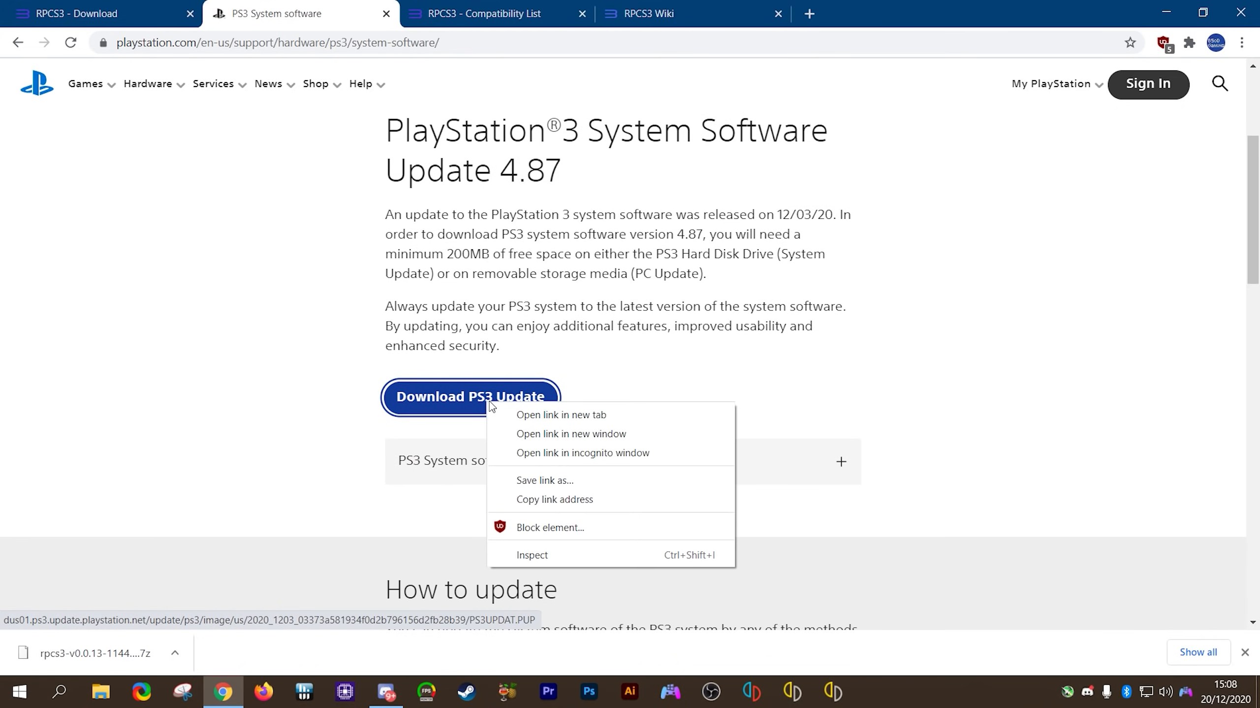
pyautogui.click(593, 418)
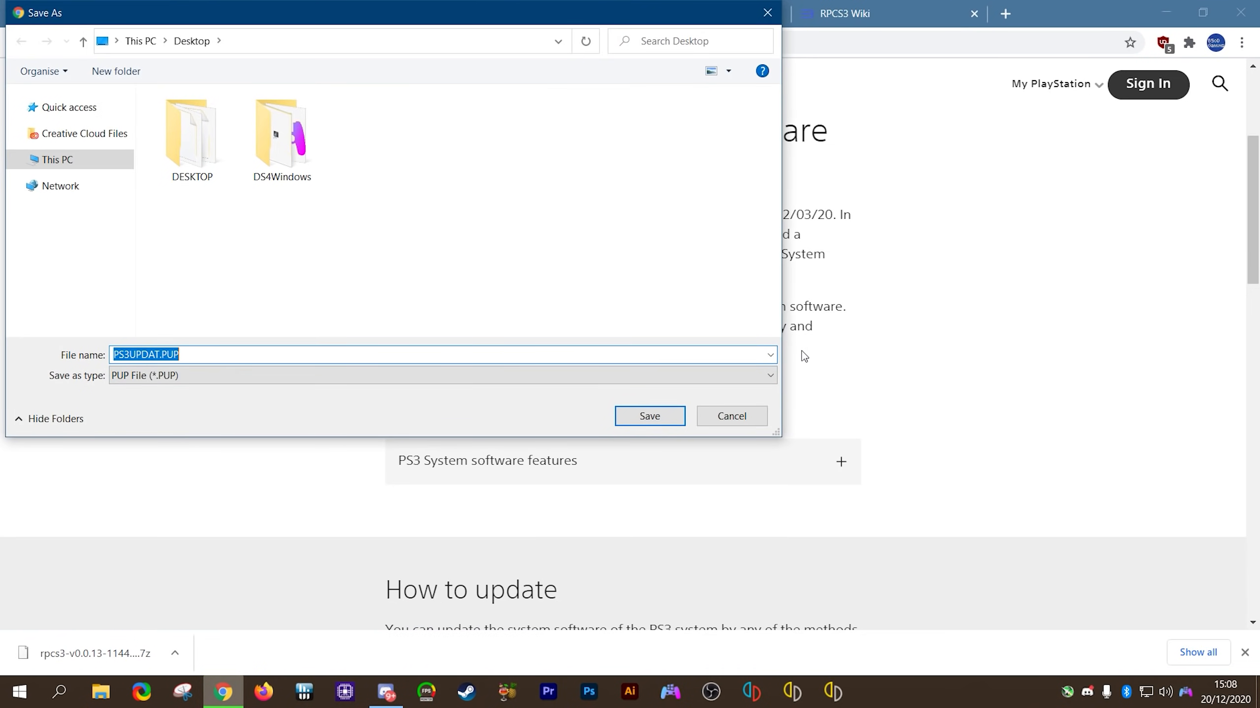
pyautogui.click(641, 417)
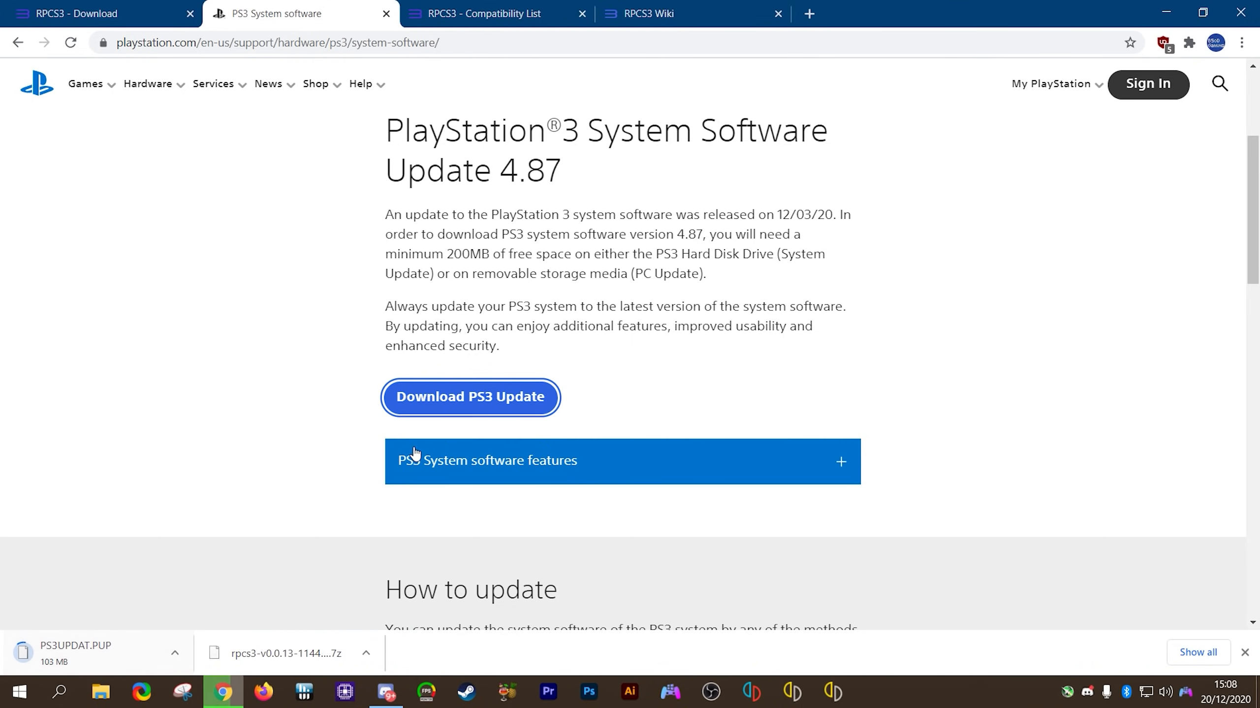
pyautogui.rightClick(491, 402)
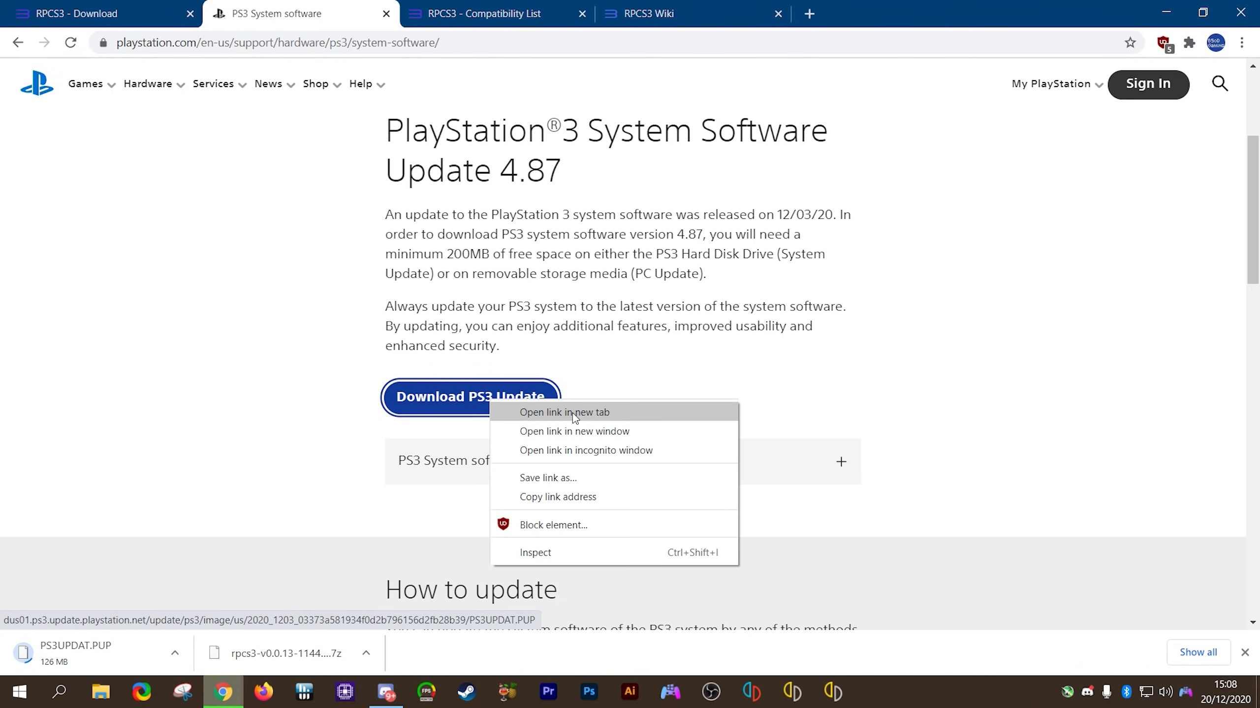
pyautogui.click(824, 390)
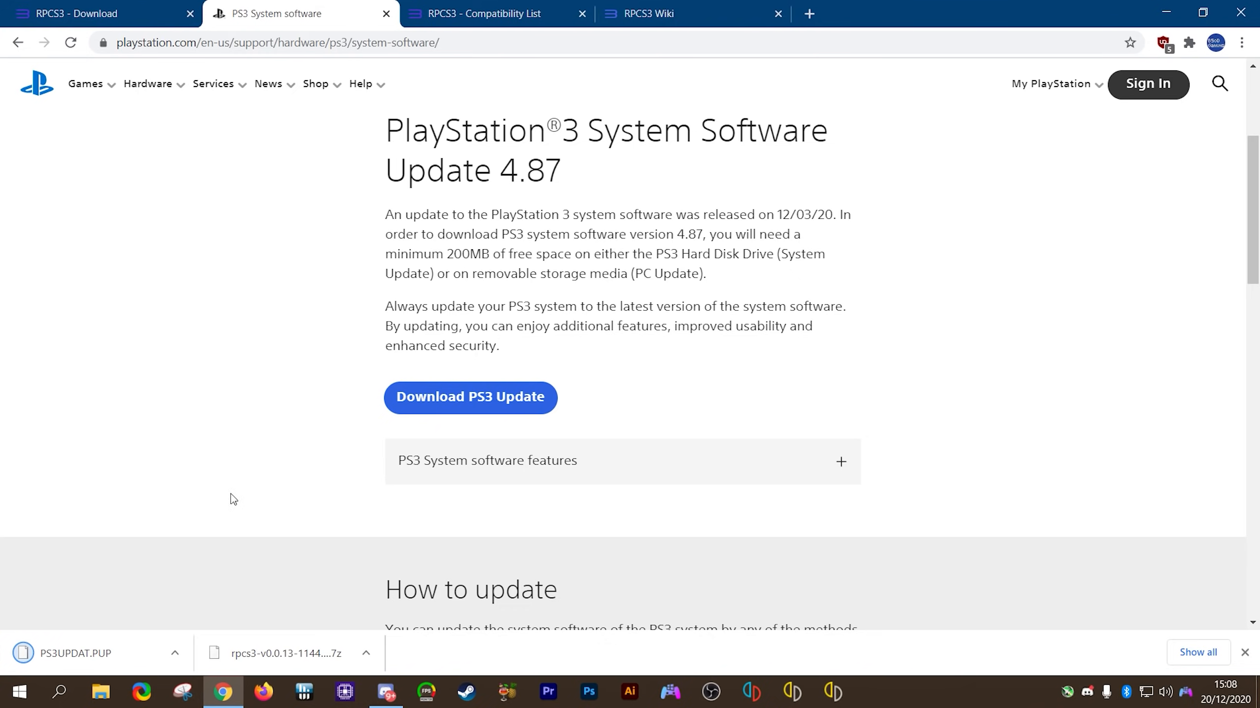
# Step: Minimize the browser and extract the downloaded RPCS3 archive on the desktop with 7-Zip into a folder named after it
pyautogui.click(1166, 15)
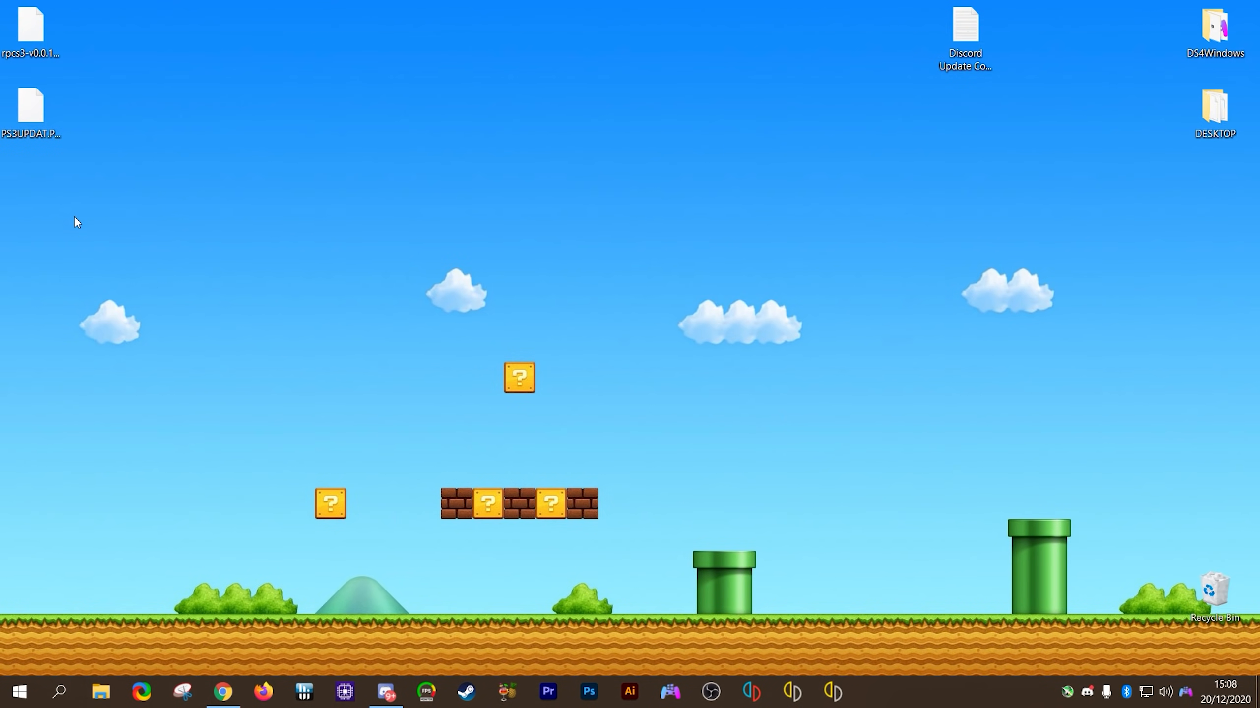
pyautogui.click(24, 31)
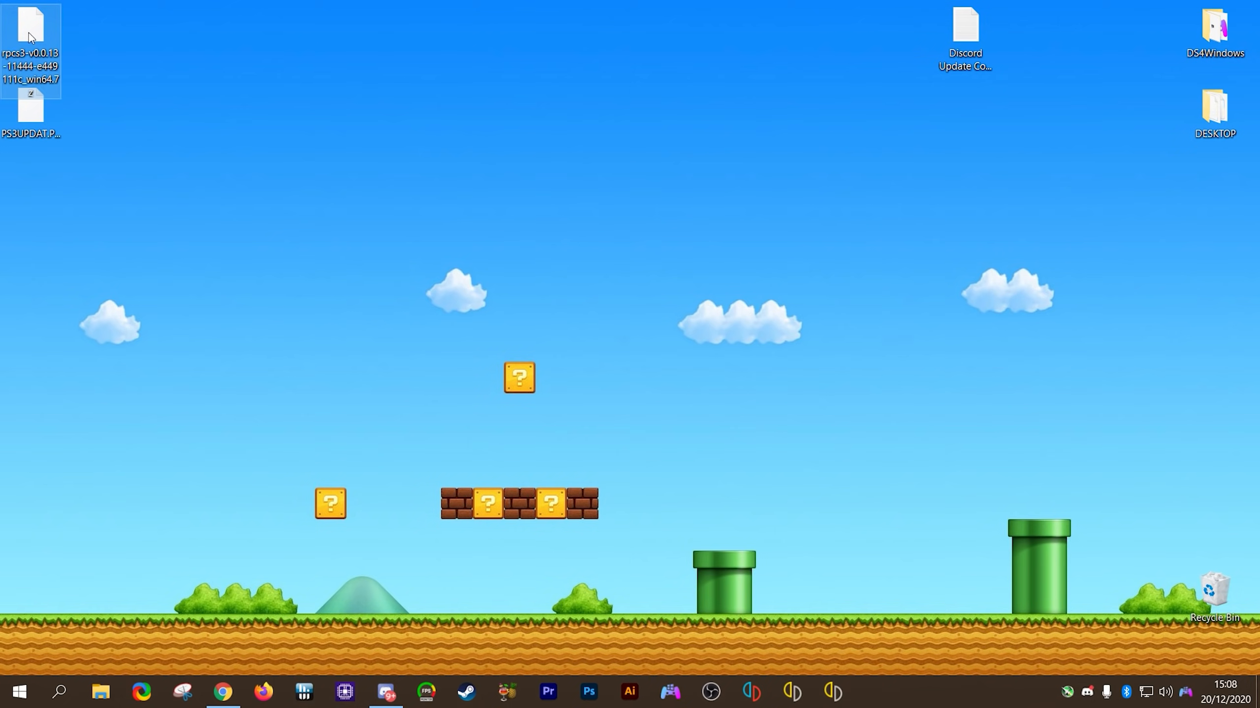
pyautogui.click(34, 127)
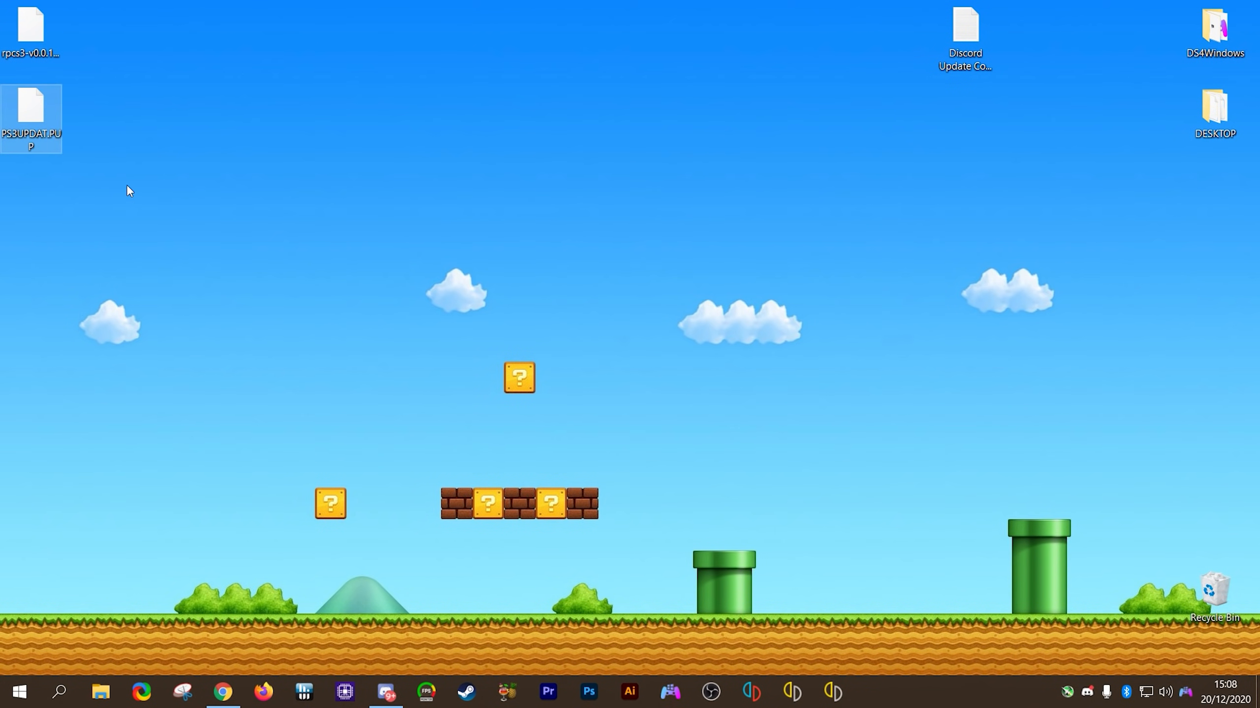
pyautogui.rightClick(36, 35)
pyautogui.moveTo(210, 85)
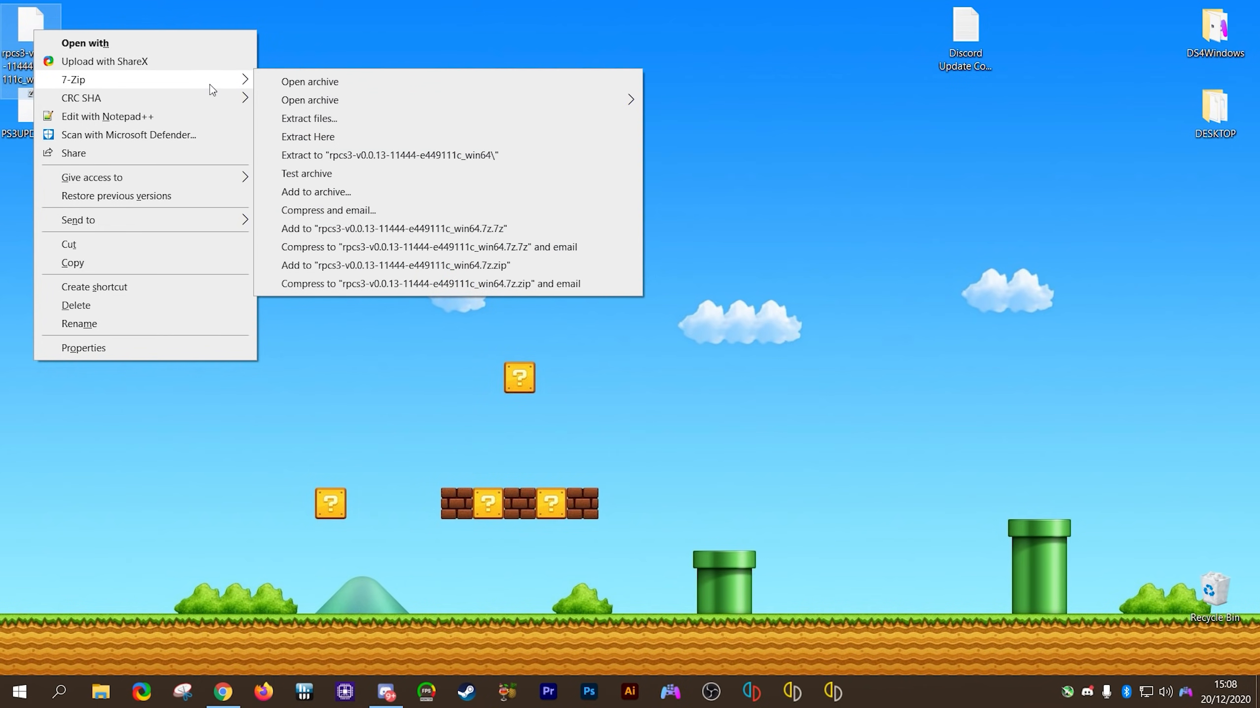
pyautogui.click(432, 156)
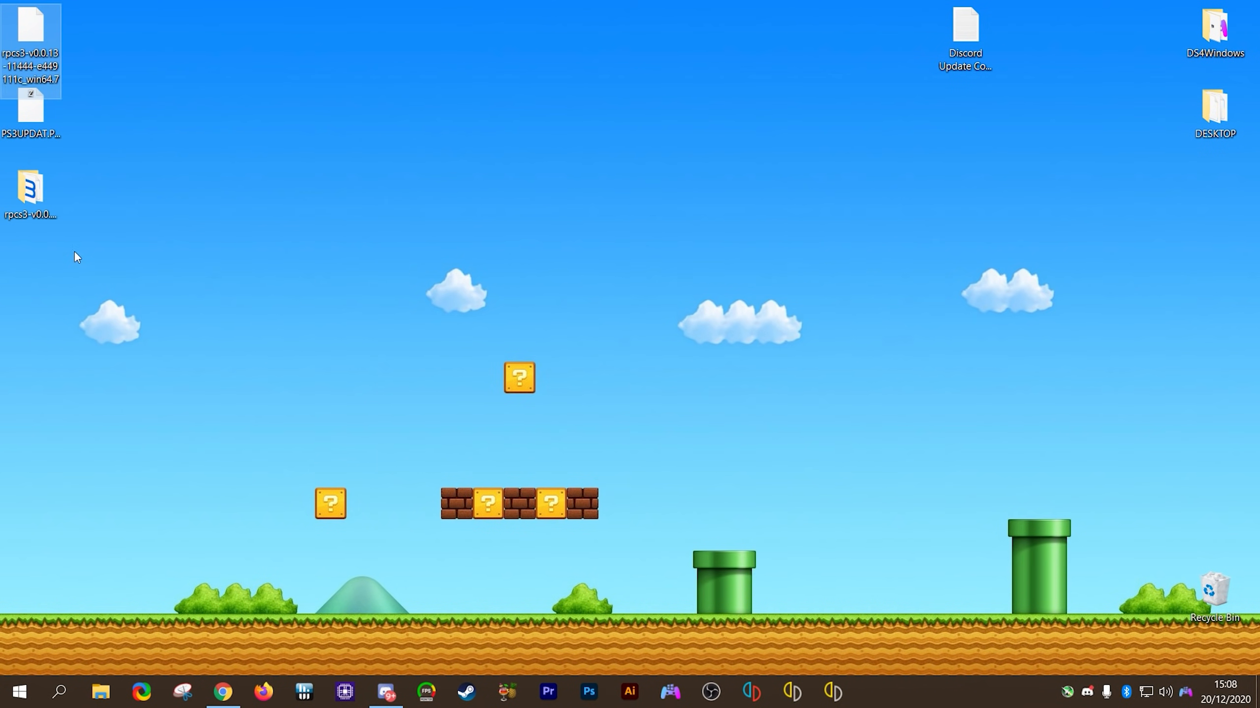
# Step: Rename the extracted emulator folder on the desktop as RPCS3
pyautogui.click(25, 197)
pyautogui.click(45, 320)
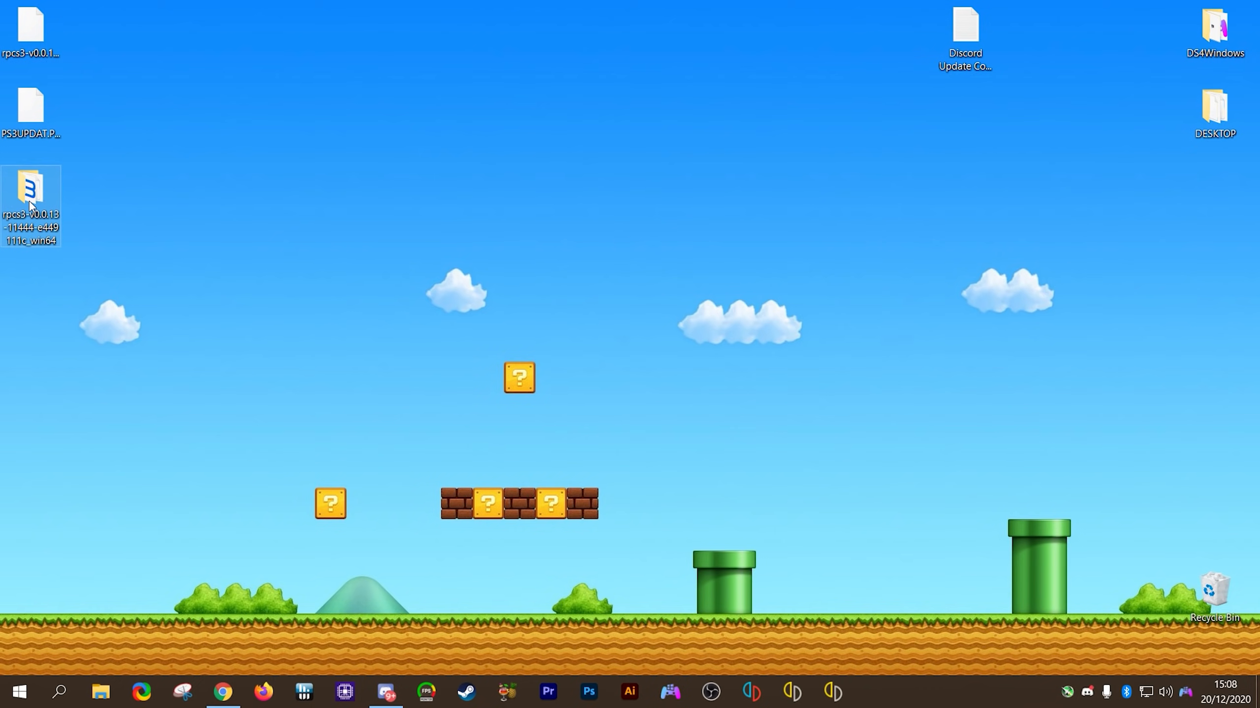
pyautogui.rightClick(30, 200)
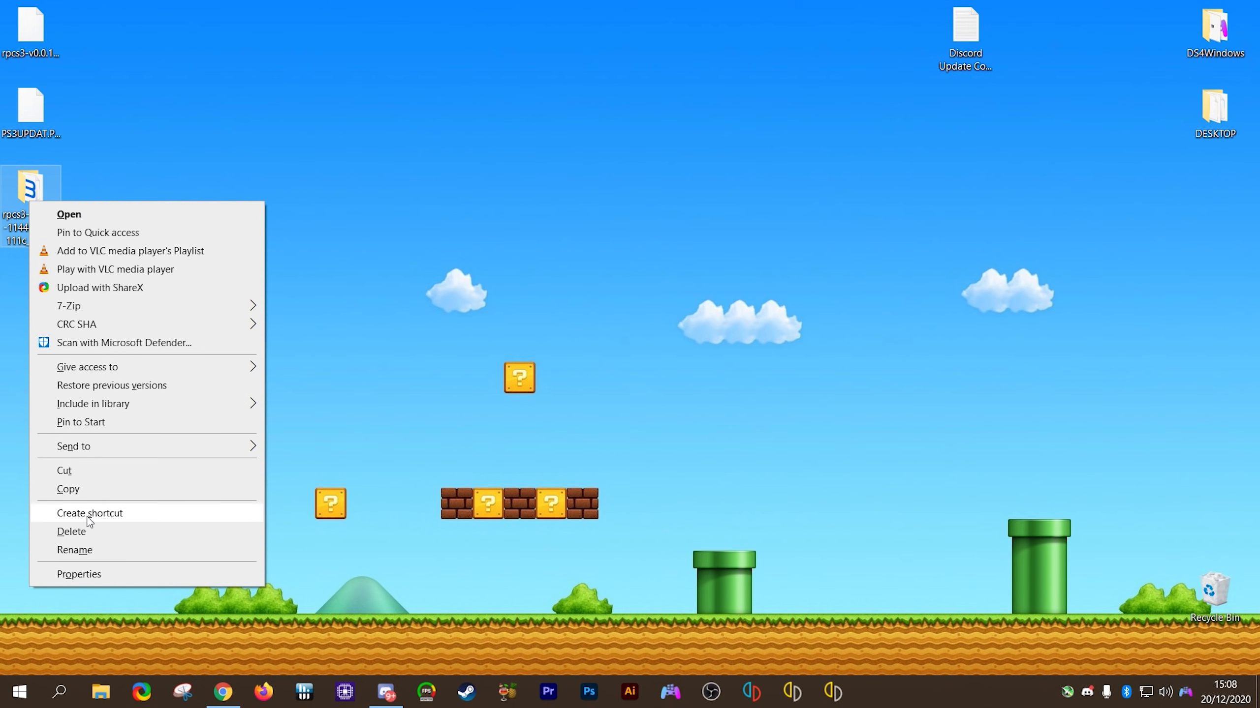
pyautogui.click(107, 548)
pyautogui.write('RPCS3')
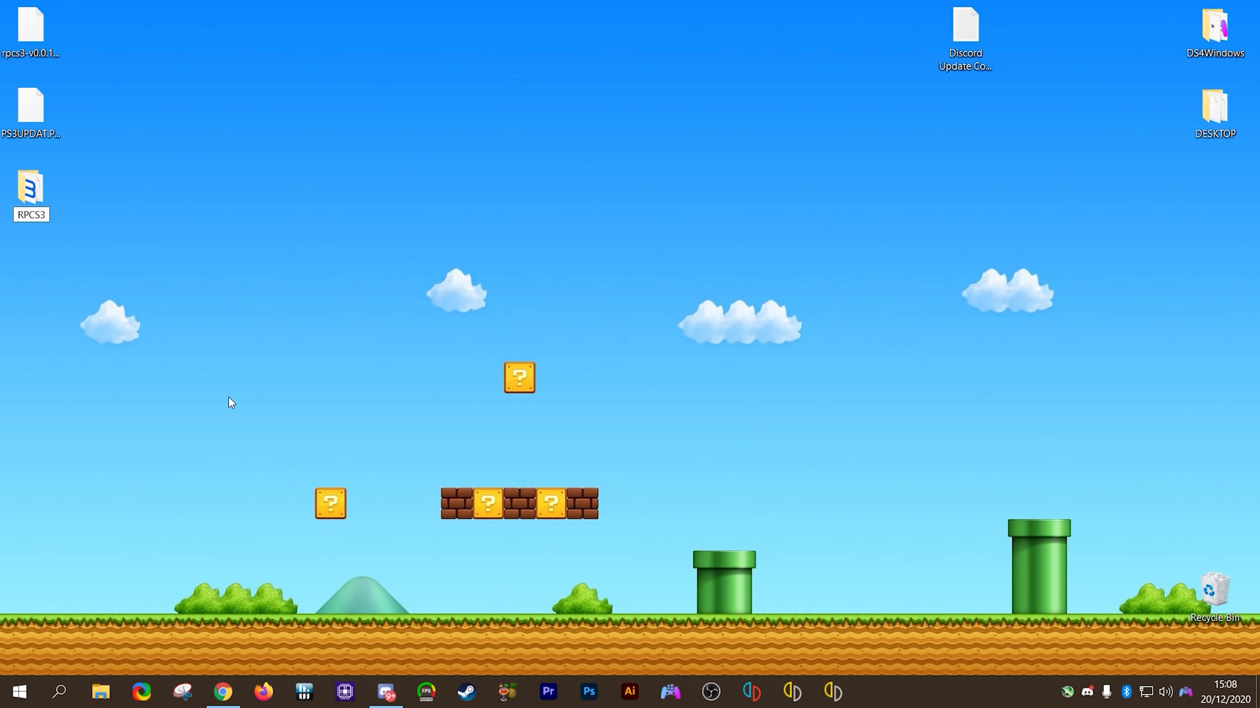
pyautogui.press('Return')
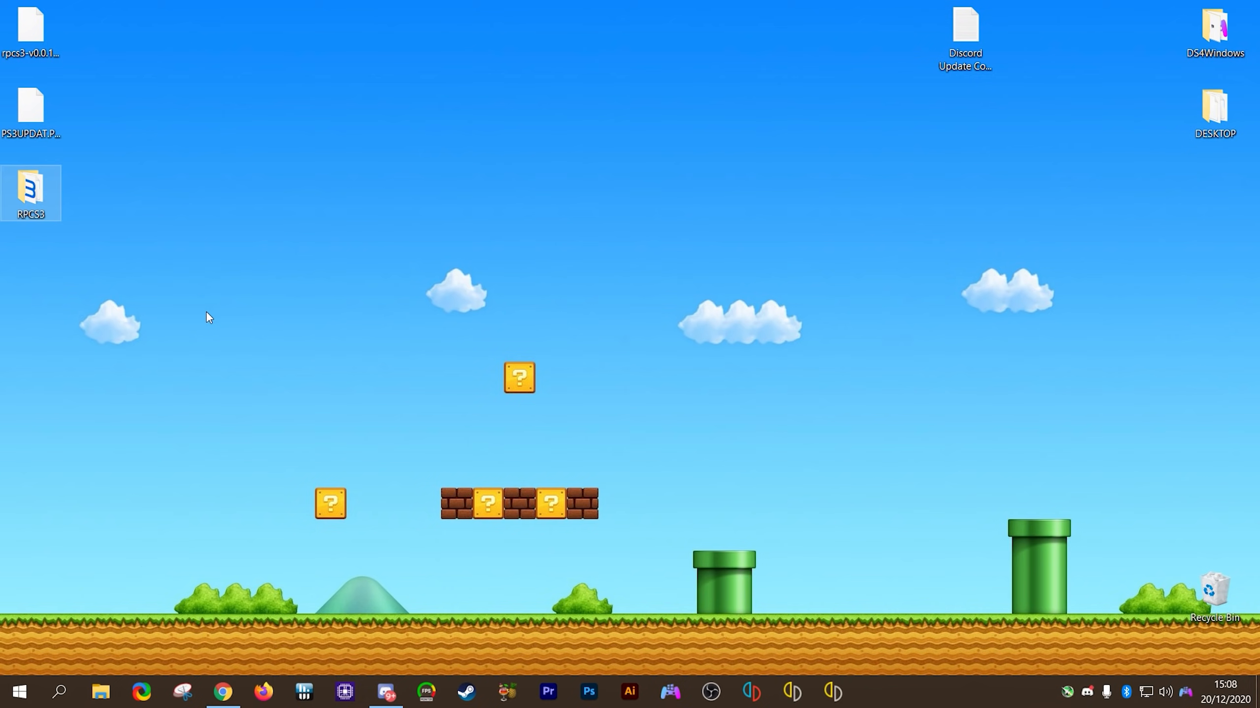
# Step: Move PS3UPDAT.PUP from the desktop into the RPCS3 folder and close the folder window
pyautogui.doubleClick(31, 198)
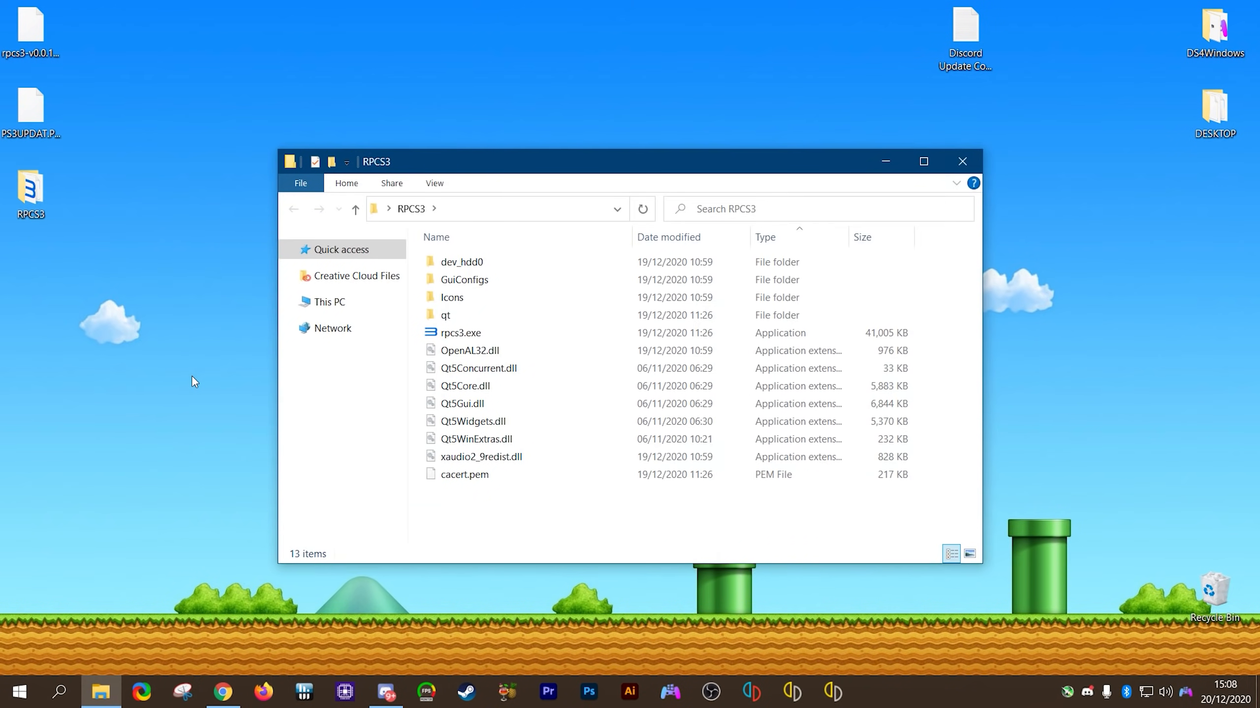
pyautogui.moveTo(38, 117); pyautogui.dragTo(499, 533)
pyautogui.click(498, 531)
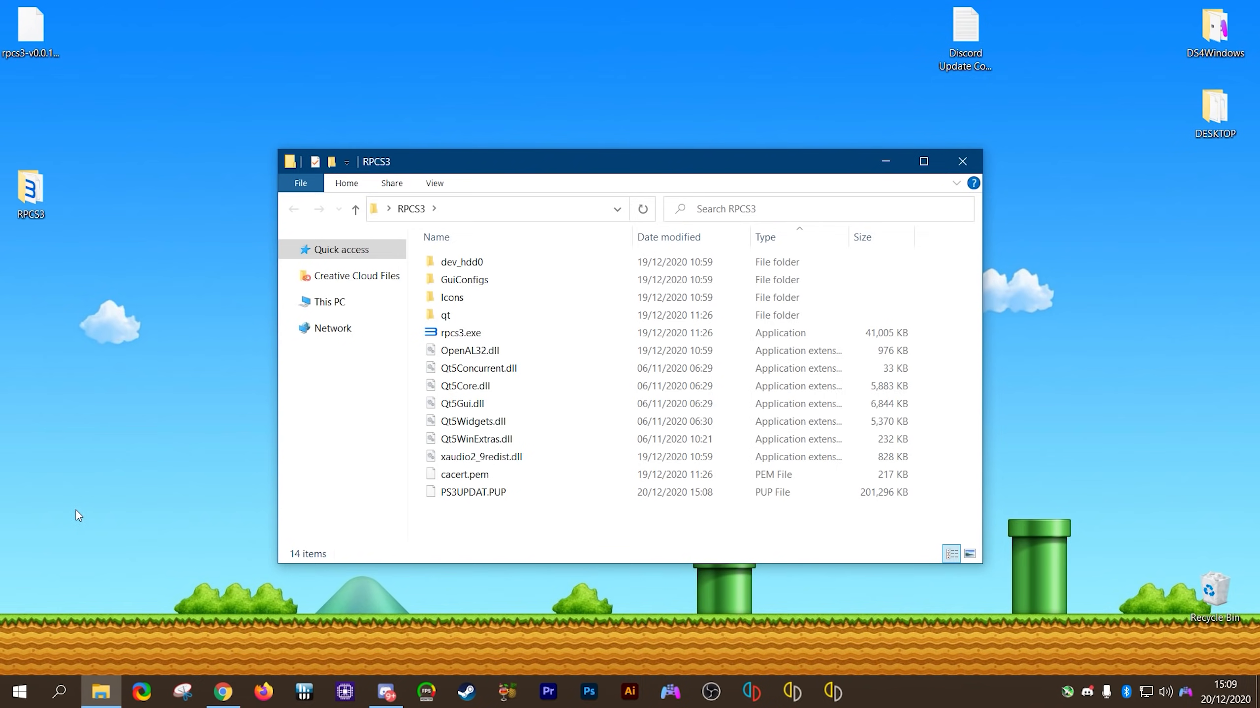
pyautogui.click(961, 163)
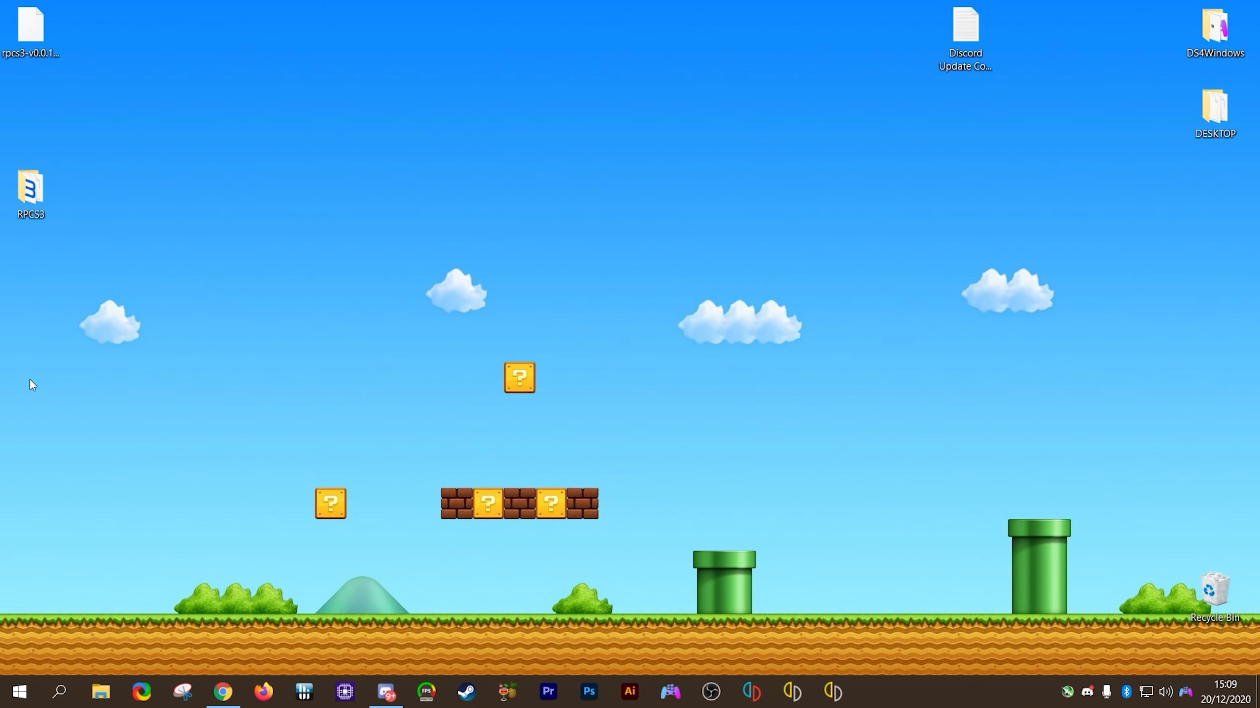
# Step: Move the RPCS3 folder from the desktop to the root of New Volume (D:) using File Explorer
pyautogui.click(101, 692)
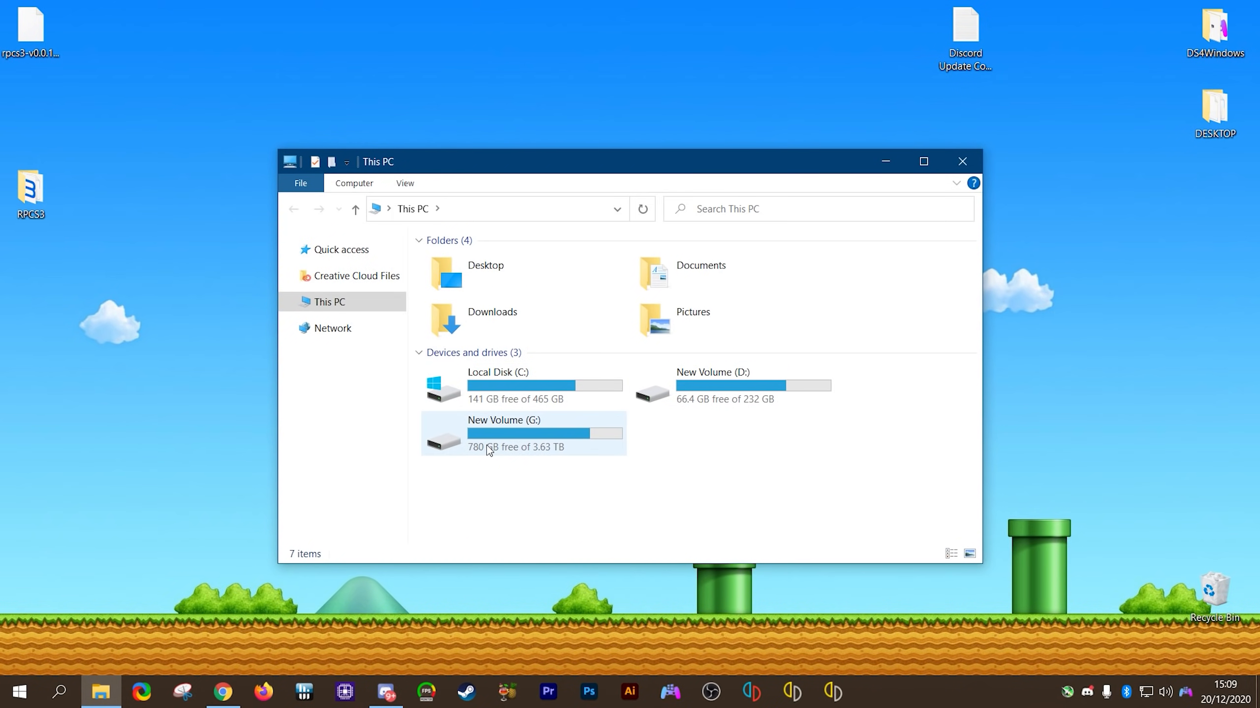
pyautogui.doubleClick(754, 384)
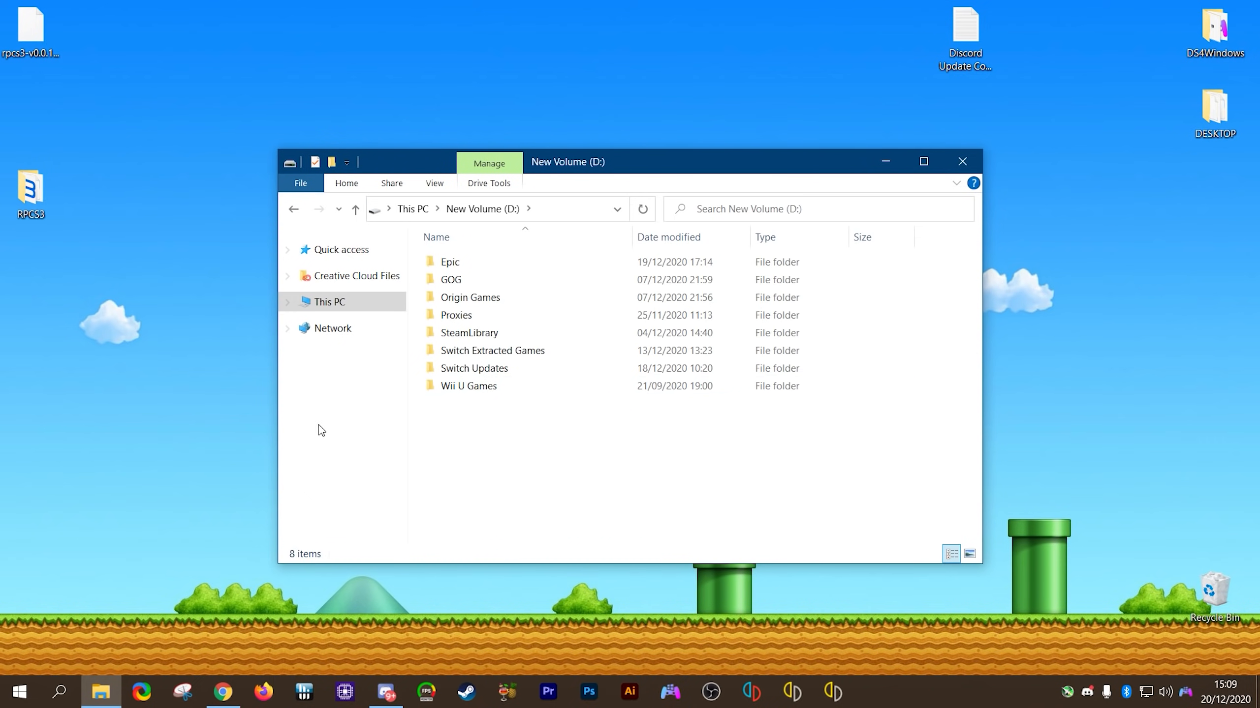
pyautogui.rightClick(18, 190)
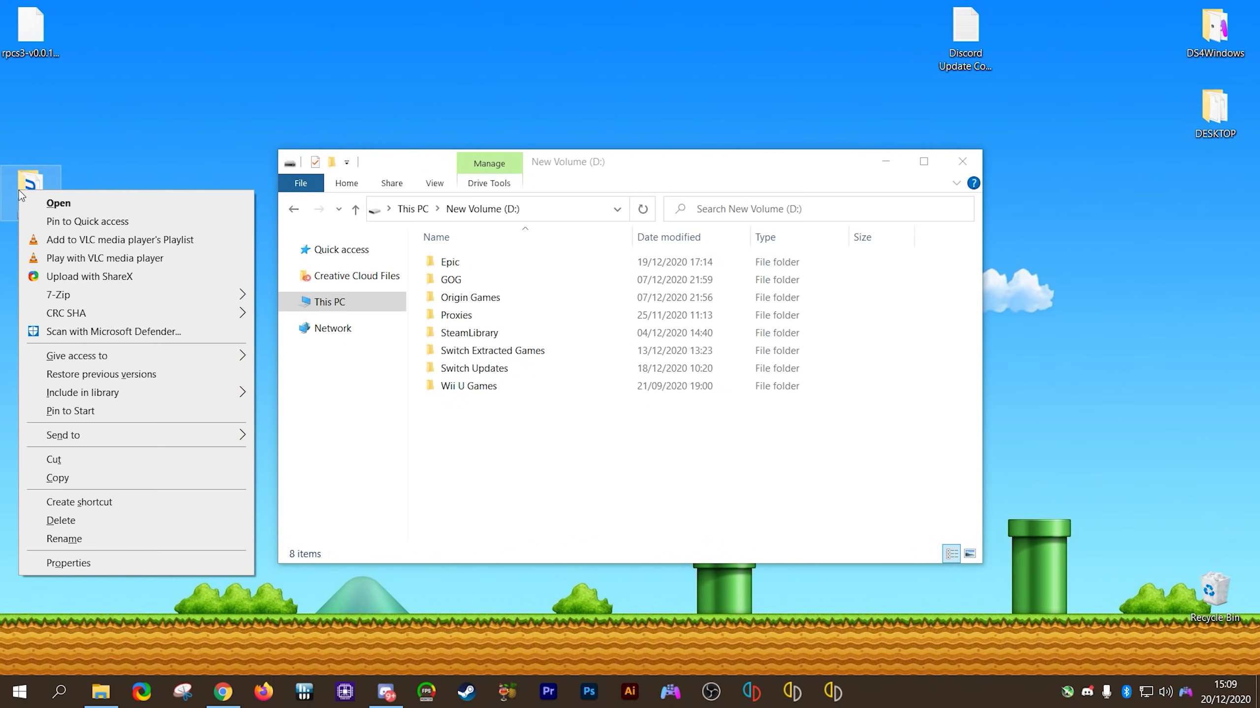
pyautogui.click(82, 459)
pyautogui.rightClick(532, 457)
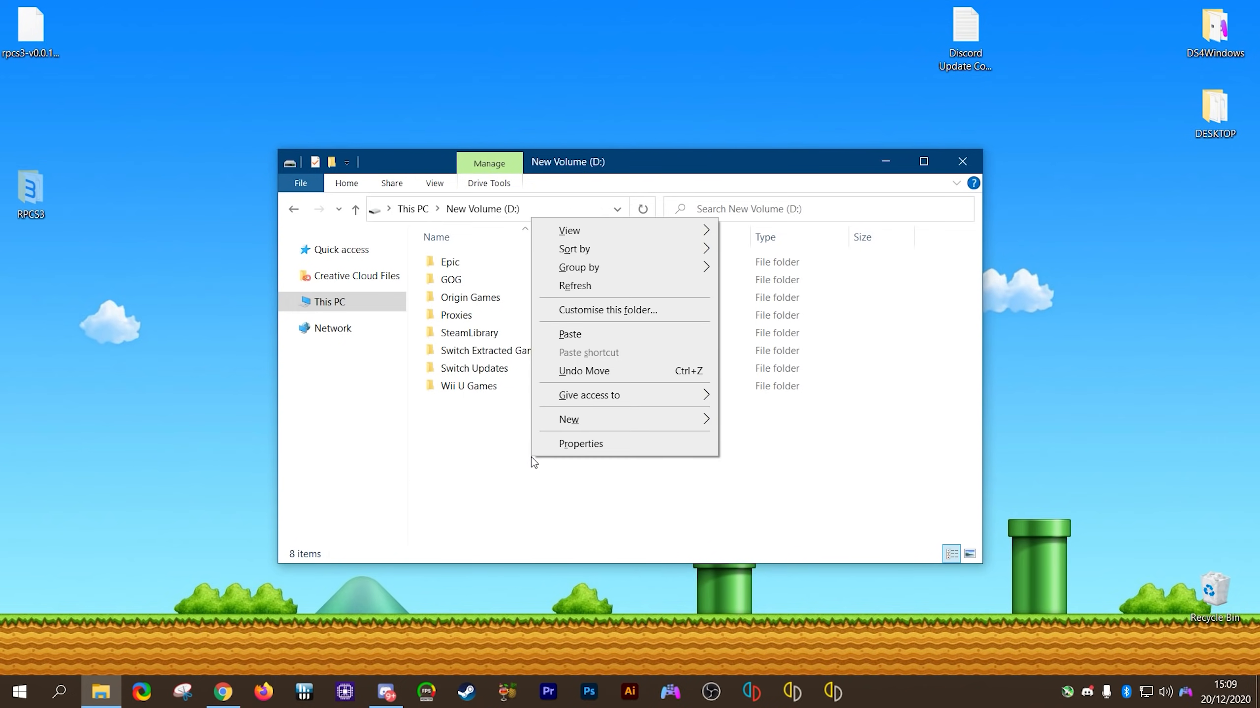
pyautogui.click(603, 335)
pyautogui.click(465, 549)
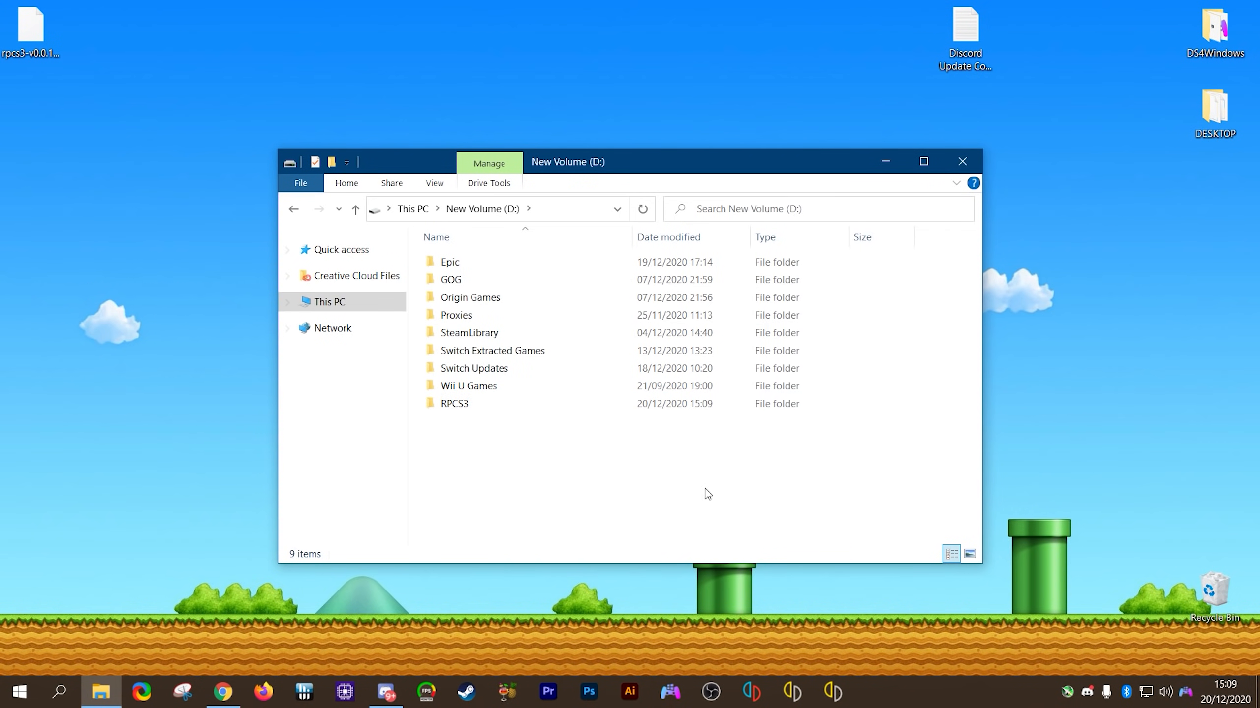
# Step: Pin rpcs3.exe from the RPCS3 folder on drive D: to the taskbar and close the folder window
pyautogui.doubleClick(466, 406)
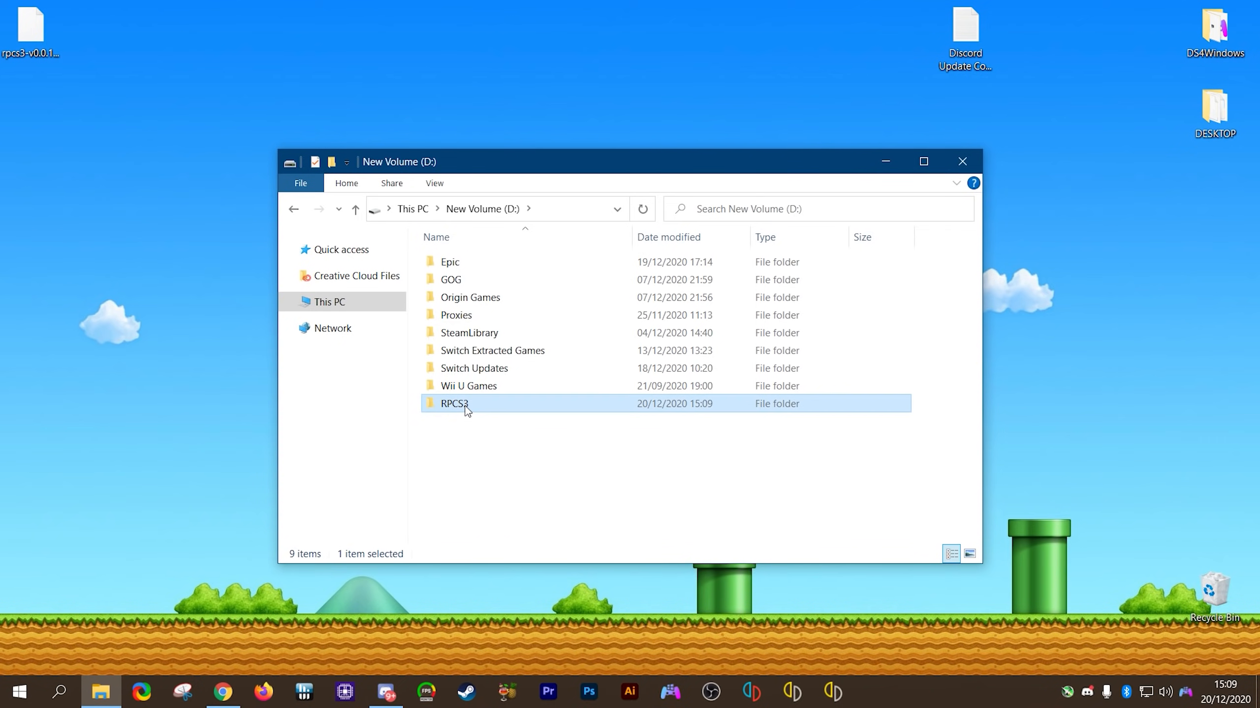
pyautogui.moveTo(461, 474); pyautogui.dragTo(882, 693)
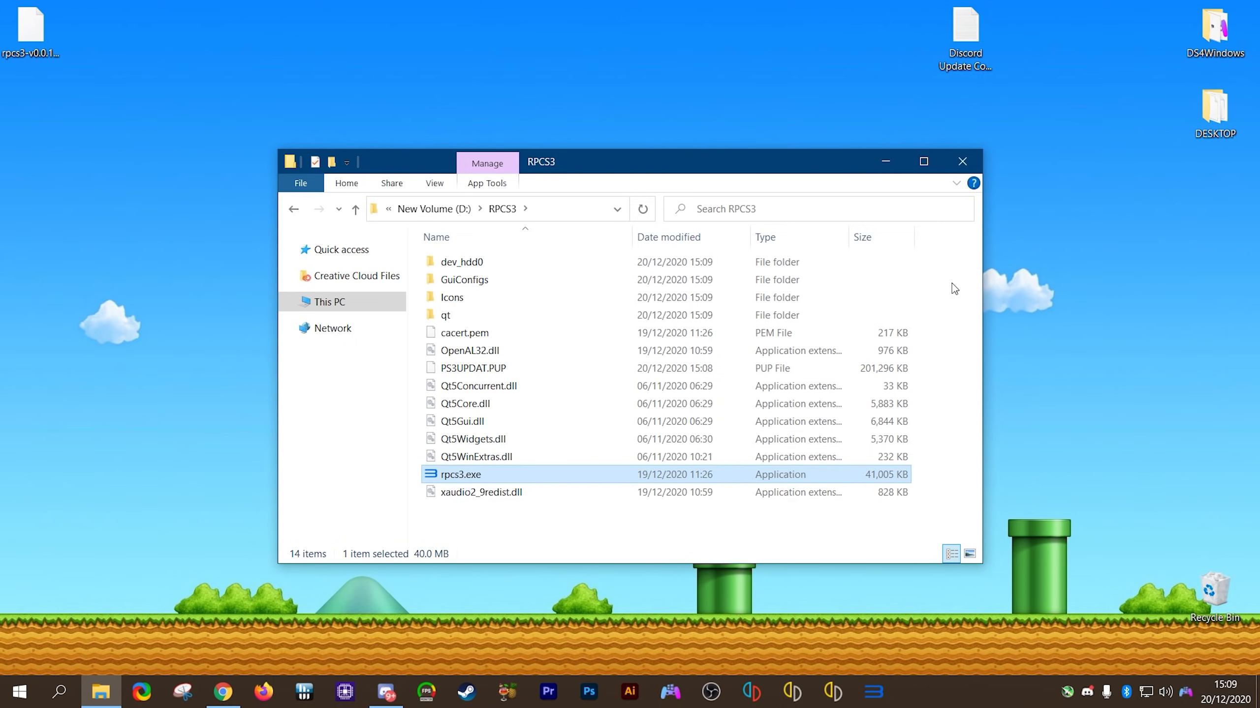
pyautogui.click(962, 161)
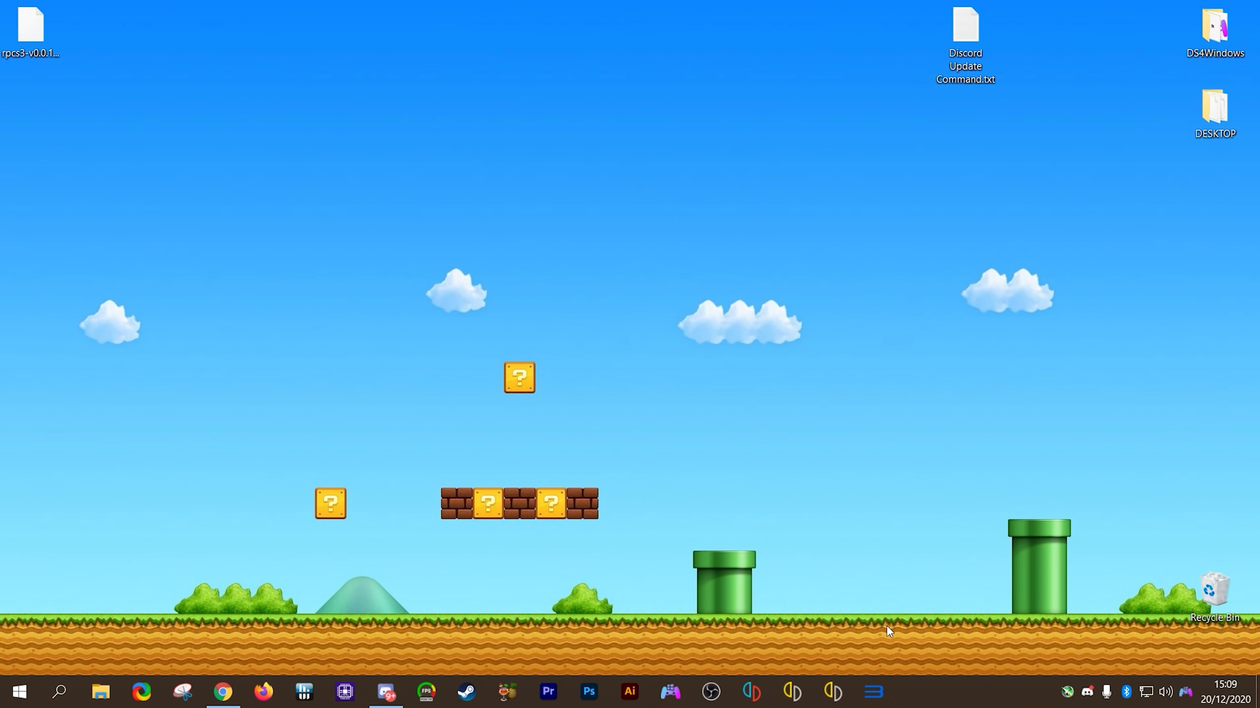
# Step: Launch RPCS3 and continue past the welcome dialog, marking the Quickstart guide as read and setting it not to show again
pyautogui.click(873, 692)
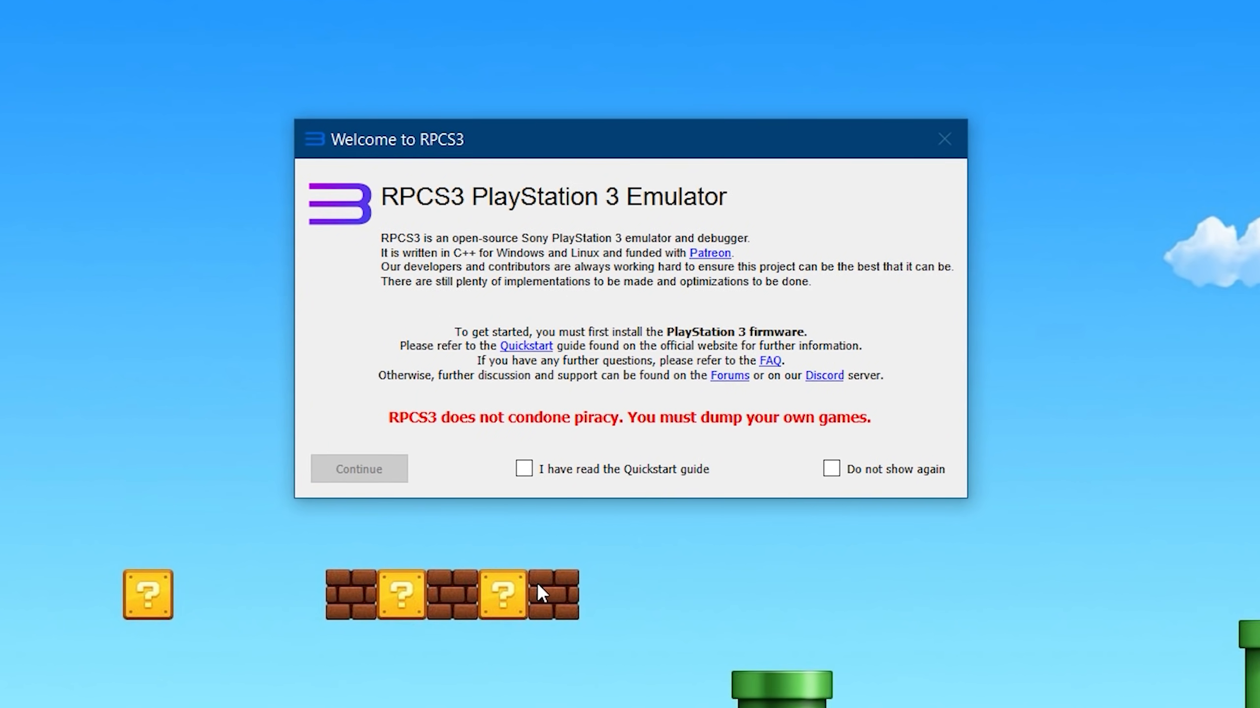
pyautogui.click(523, 469)
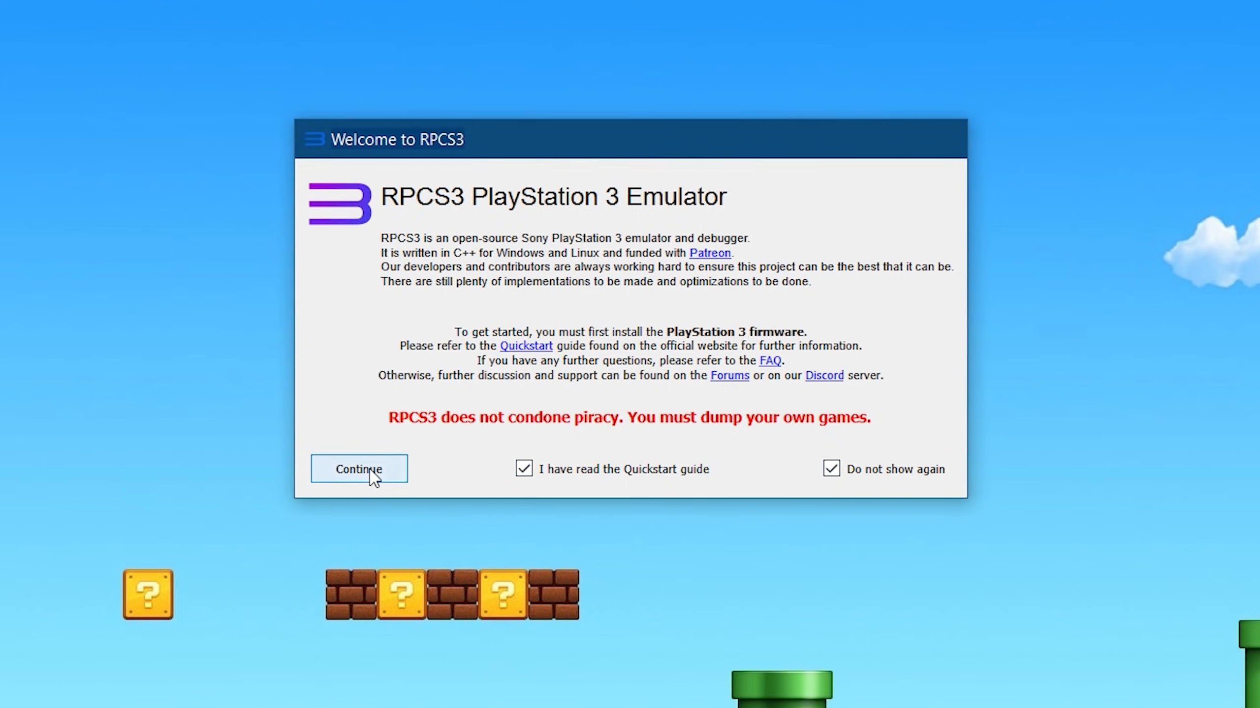
pyautogui.click(347, 470)
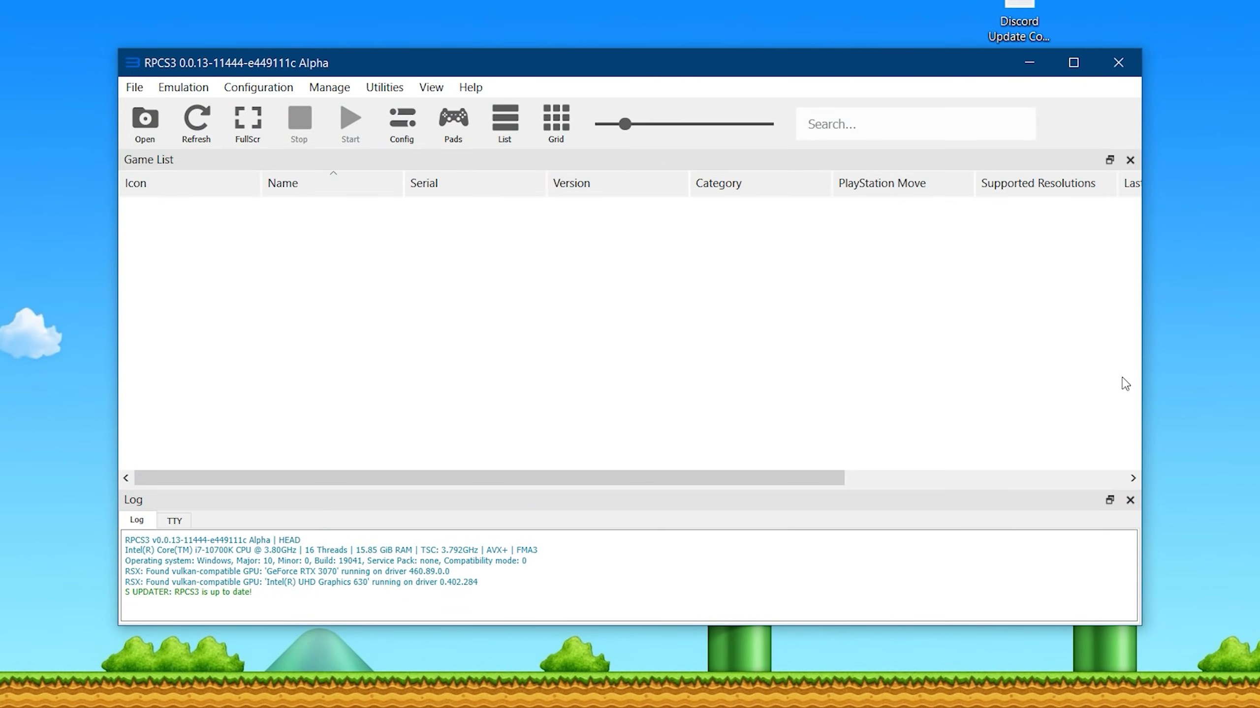
# Step: Install the PS3 firmware from PS3UPDAT.PUP in the RPCS3 folder and dismiss the success dialog with Don't show again enabled
pyautogui.click(135, 88)
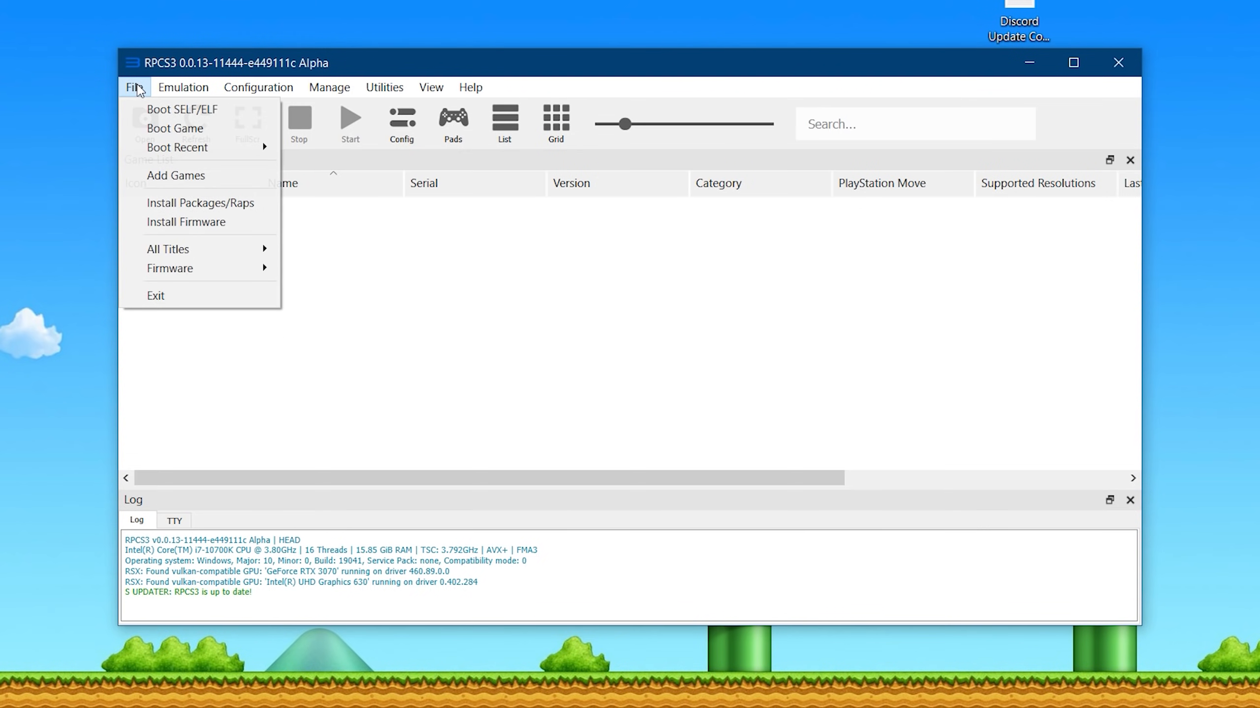
pyautogui.click(212, 227)
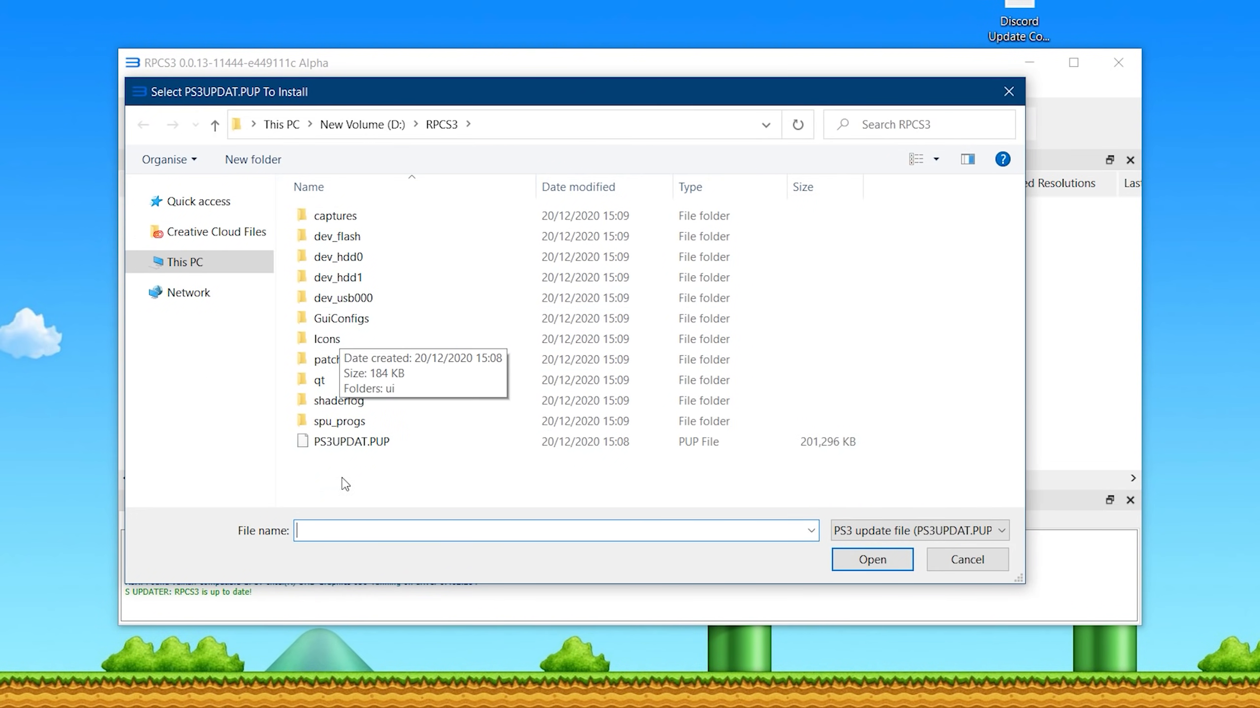
pyautogui.click(355, 449)
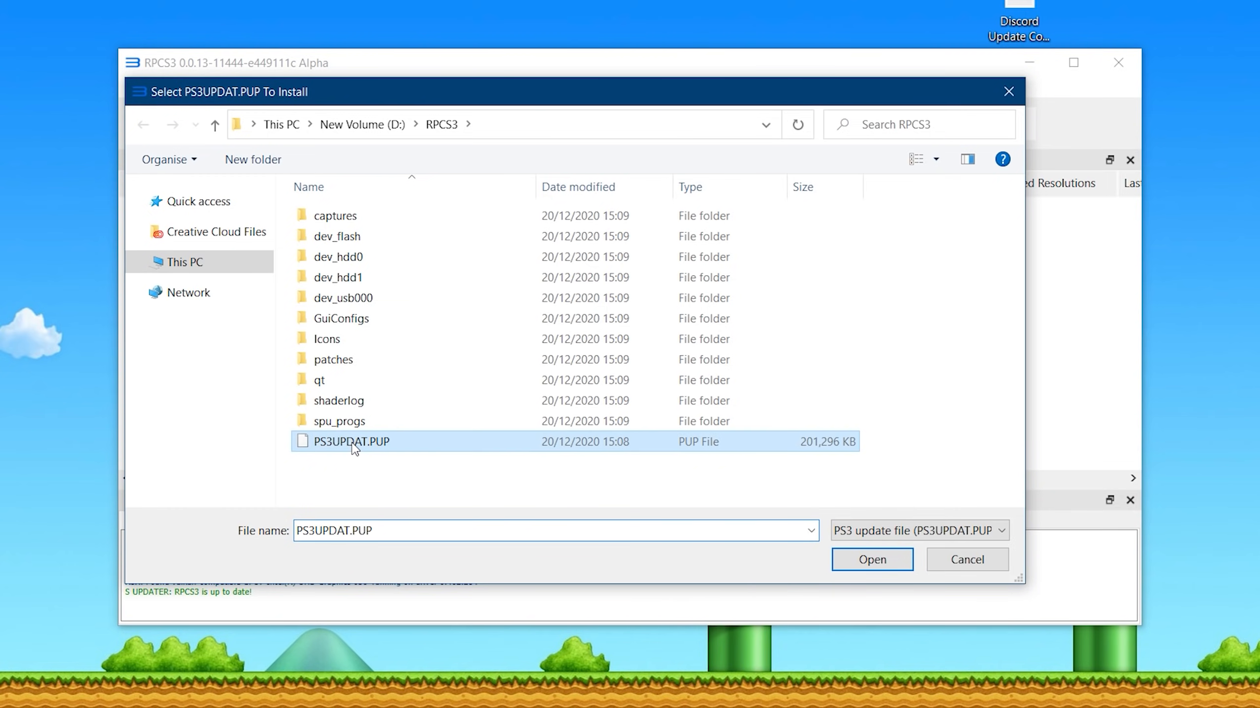
pyautogui.click(872, 560)
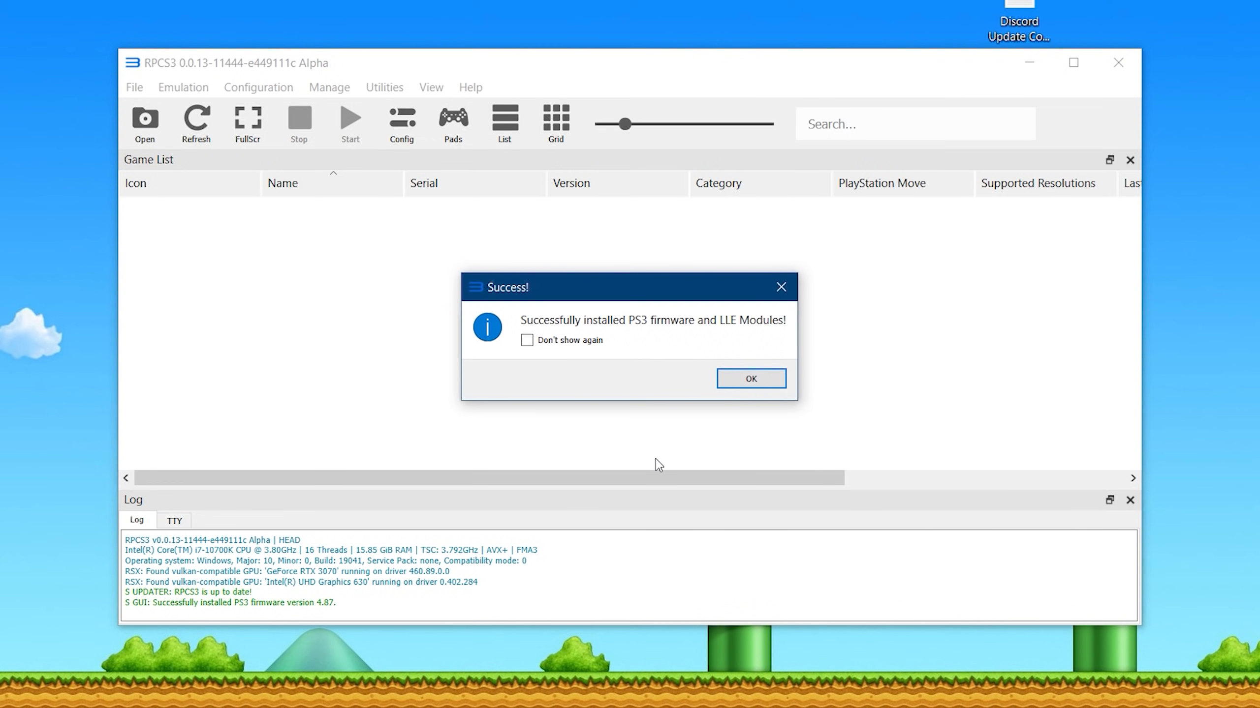
pyautogui.click(526, 340)
pyautogui.click(758, 384)
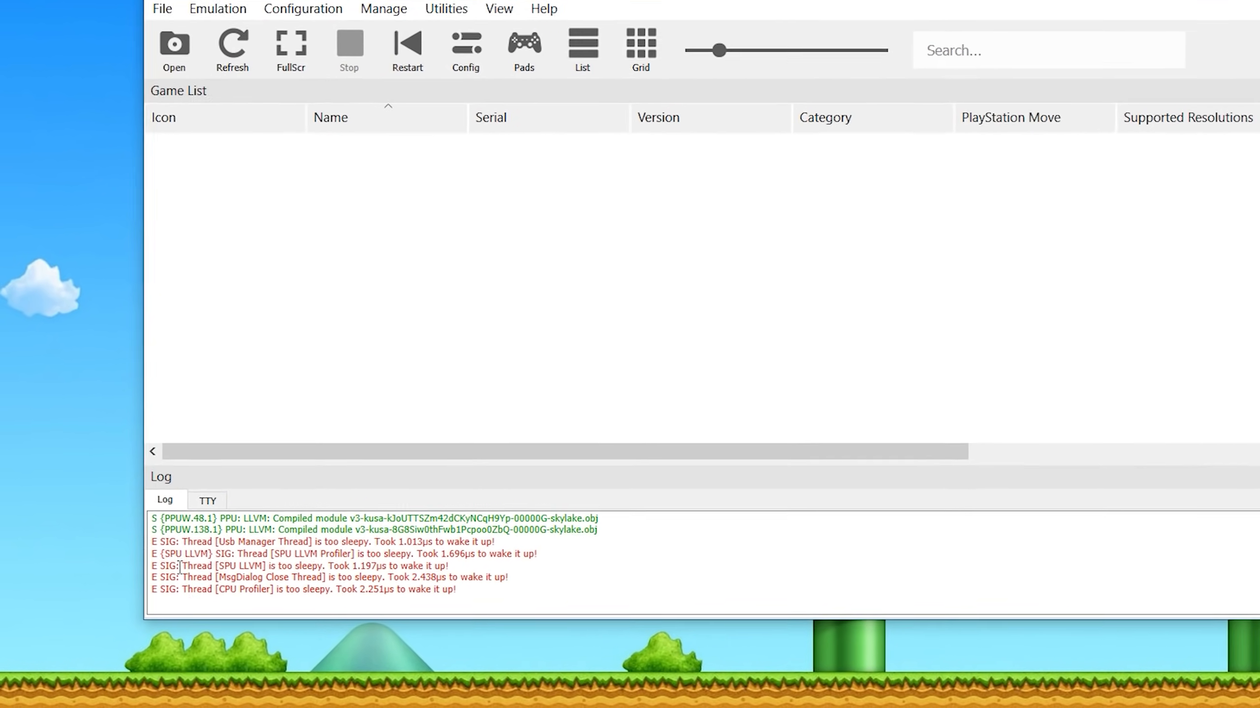
# Step: Highlight the red thread messages at the end of the log to examine them, and clear the selection
pyautogui.moveTo(152, 541); pyautogui.dragTo(405, 590)
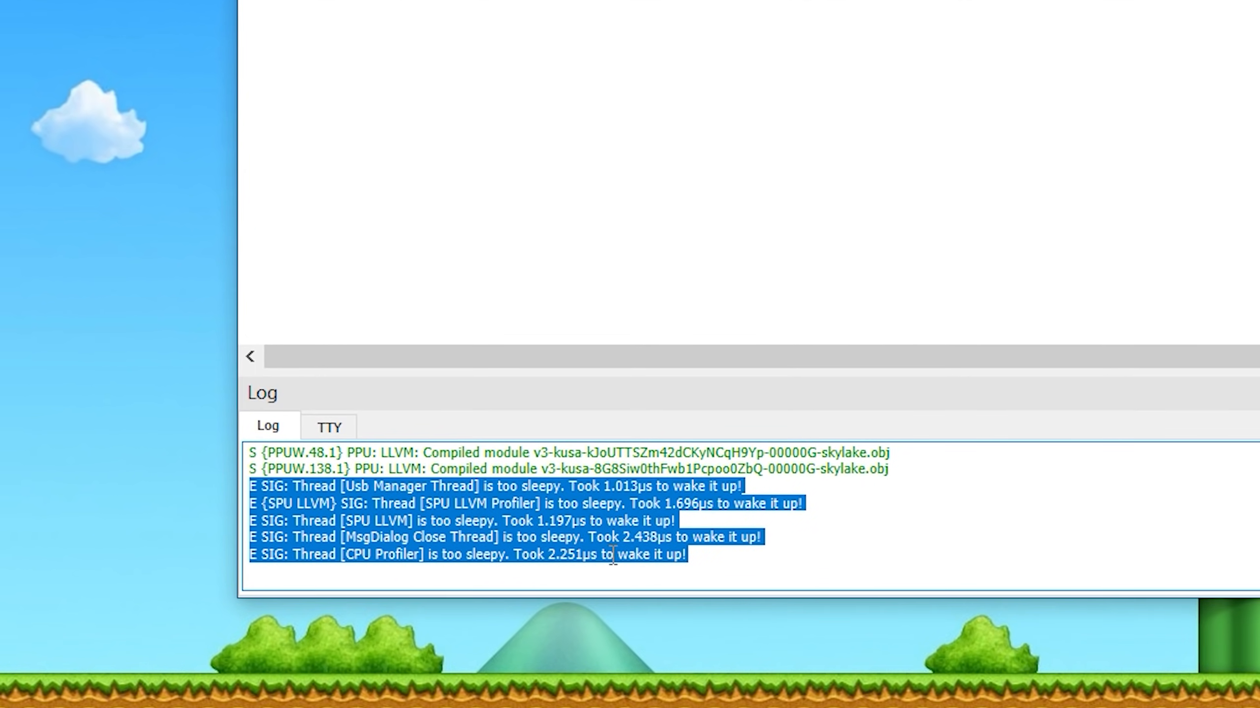
pyautogui.click(875, 255)
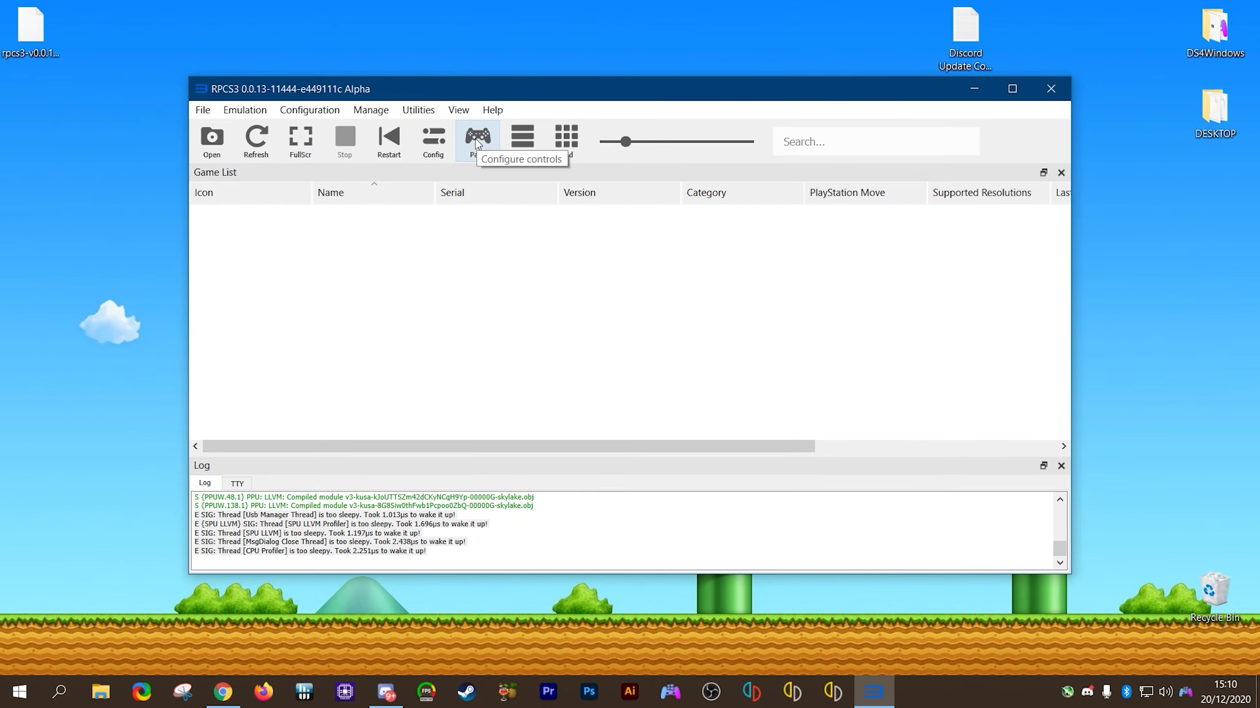
# Step: Open the gamepad settings and assign Player 1 the DualSense handler with device class Standard (Pad) and PS3 Controller
pyautogui.click(476, 141)
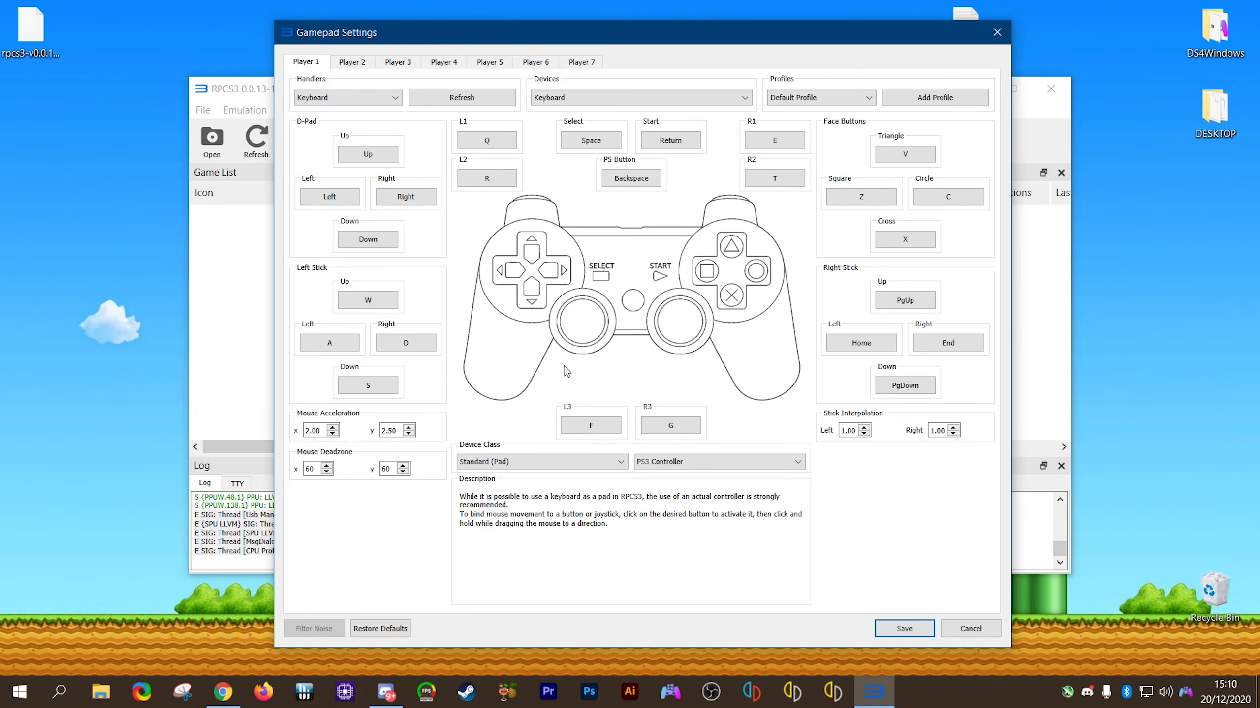
pyautogui.click(394, 99)
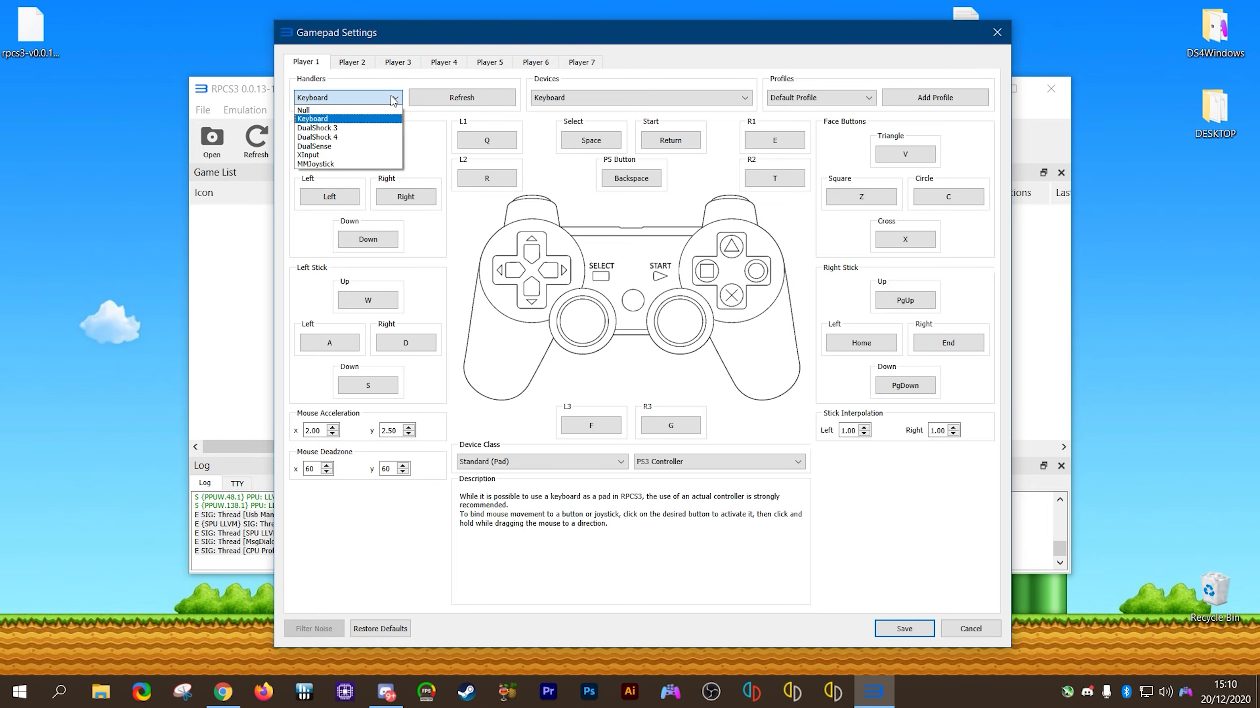
pyautogui.click(333, 148)
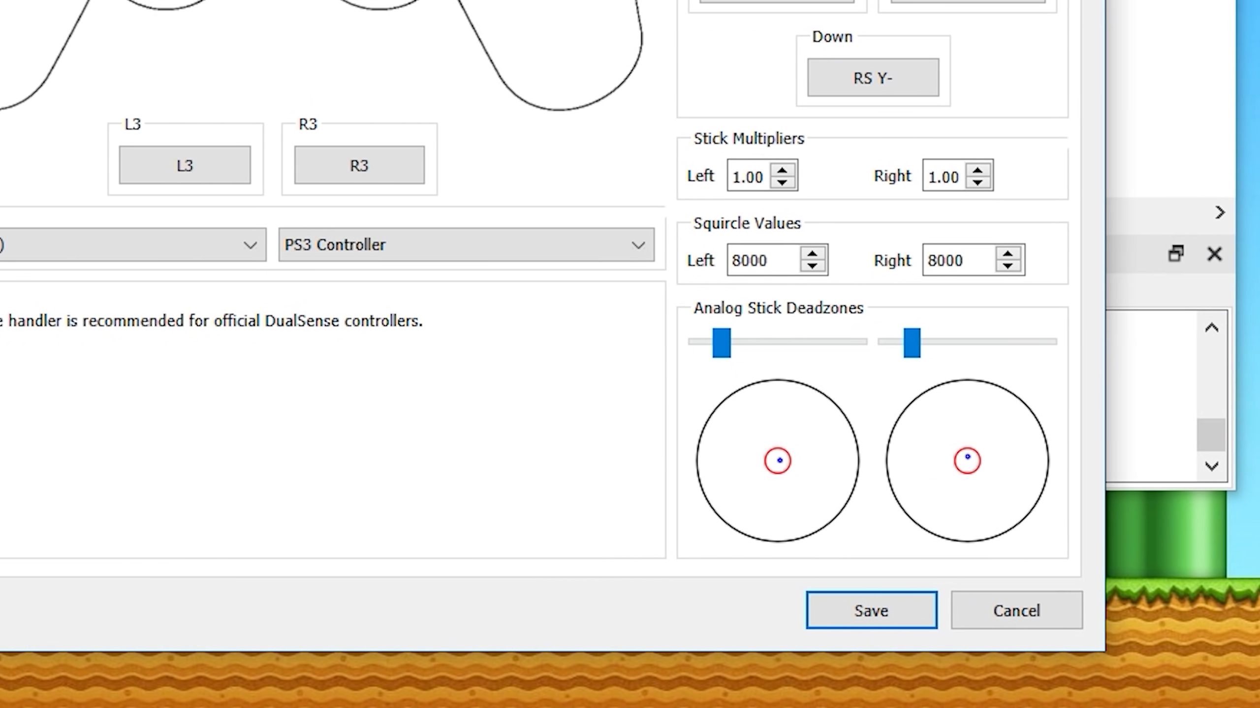
pyautogui.click(561, 236)
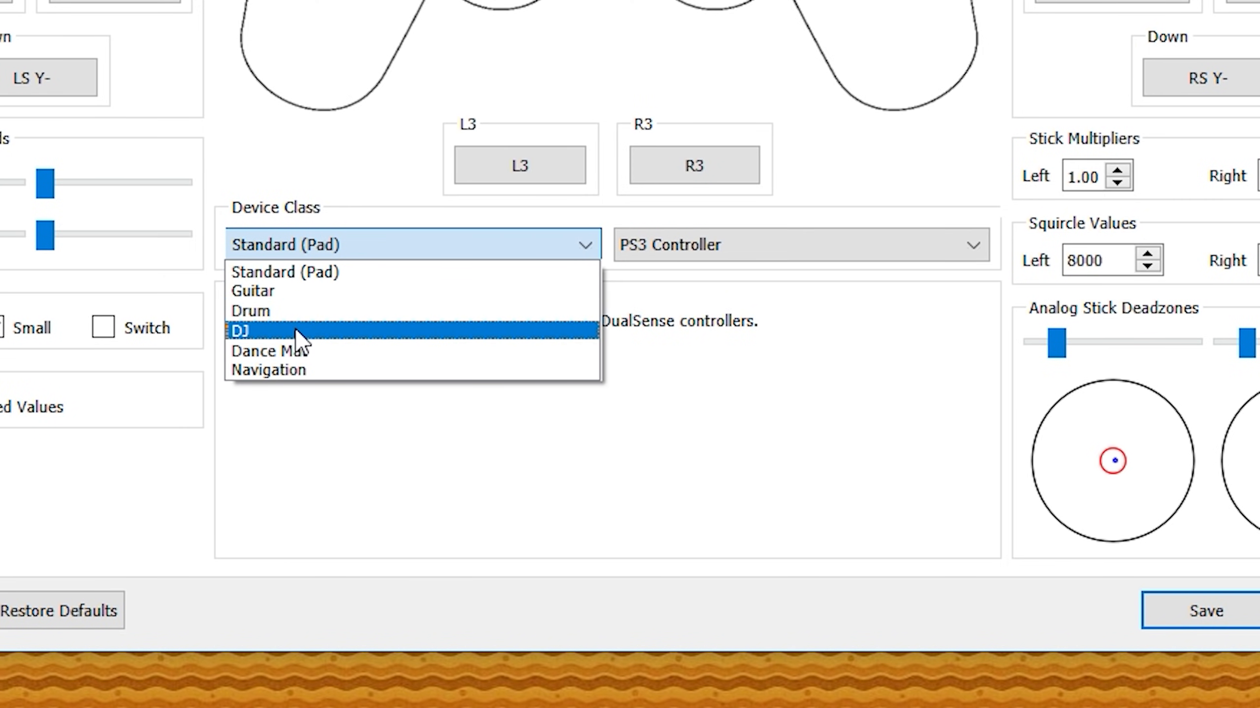
pyautogui.click(449, 445)
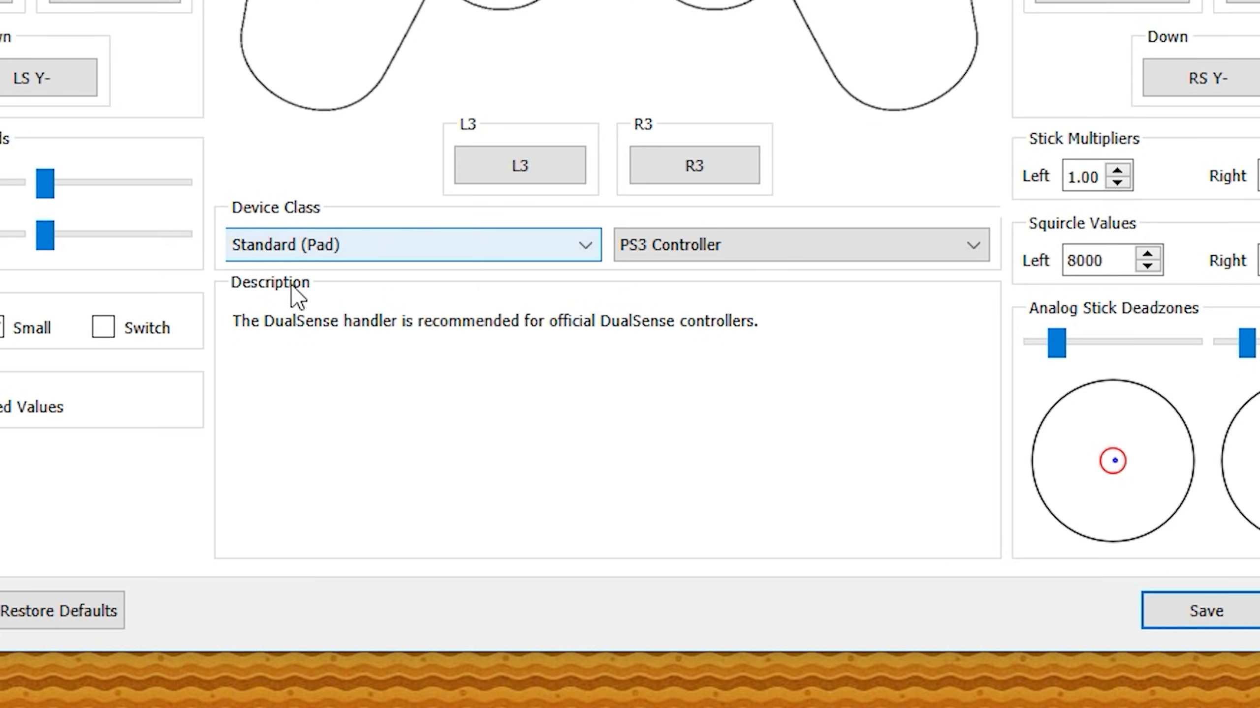
pyautogui.click(980, 246)
pyautogui.click(780, 273)
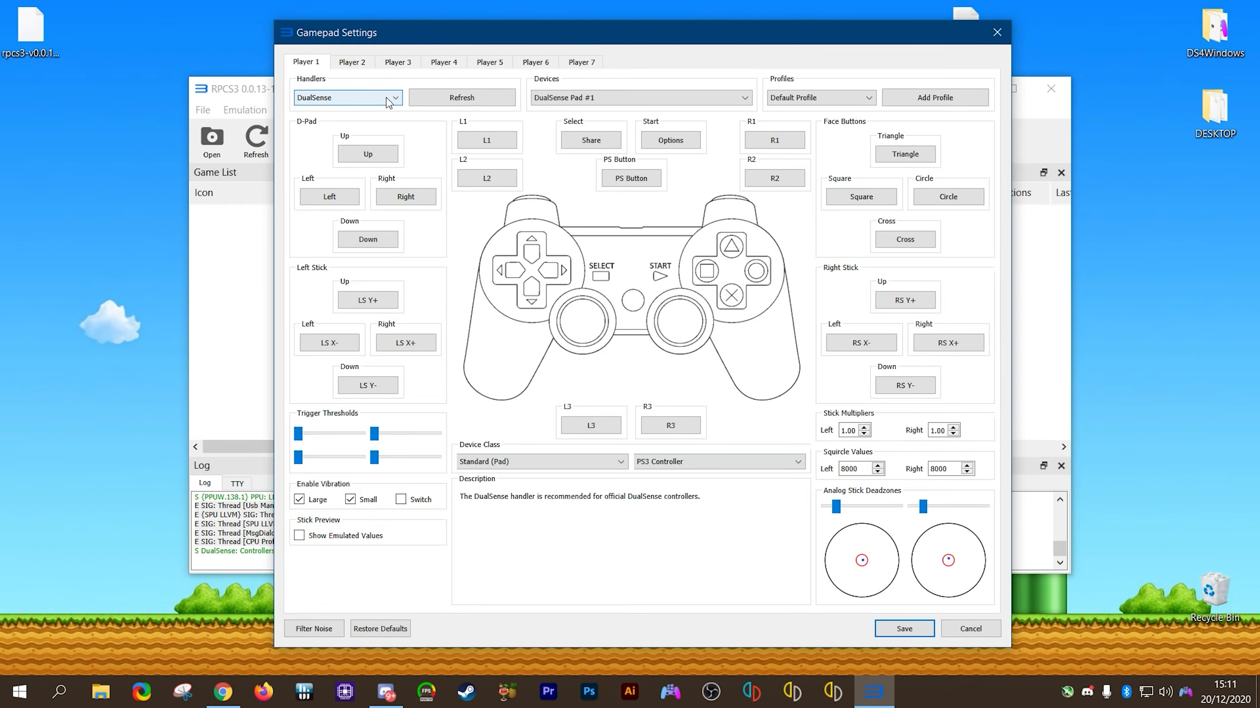
# Step: Switch Player 1 to the Keyboard handler and bind right stick up, left, right and down to the matching mouse movements
pyautogui.click(360, 98)
pyautogui.click(321, 119)
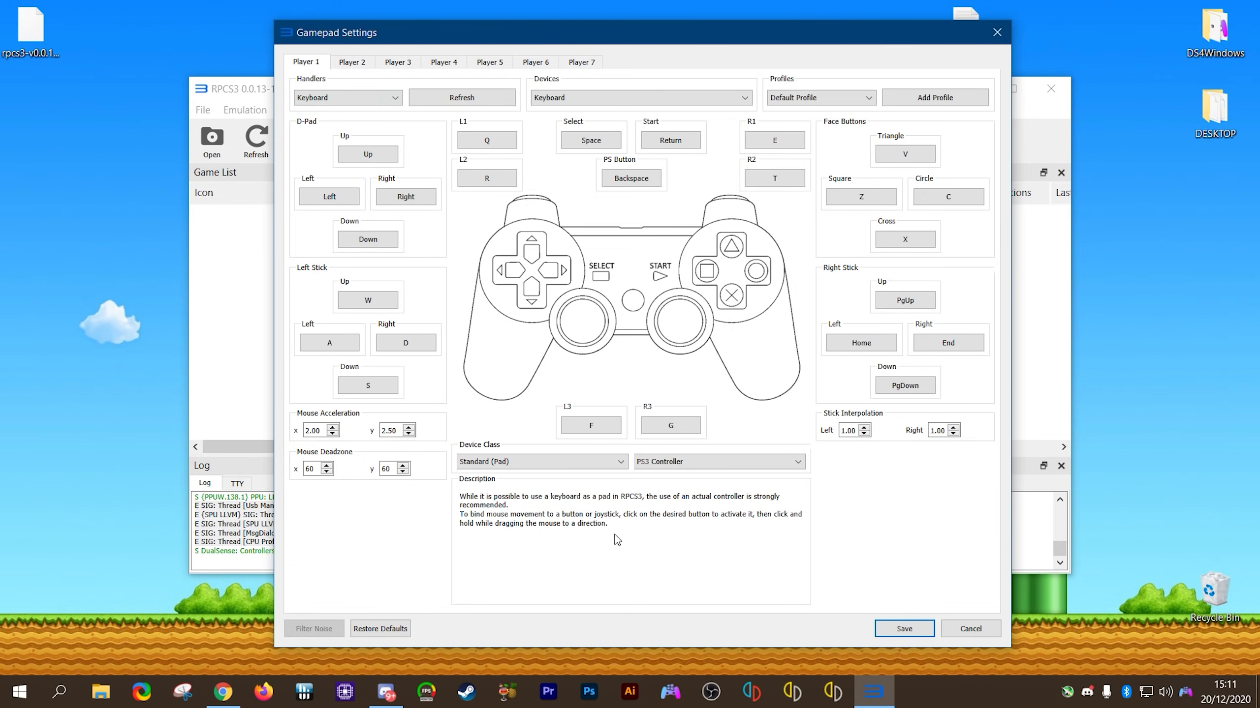
pyautogui.click(915, 302)
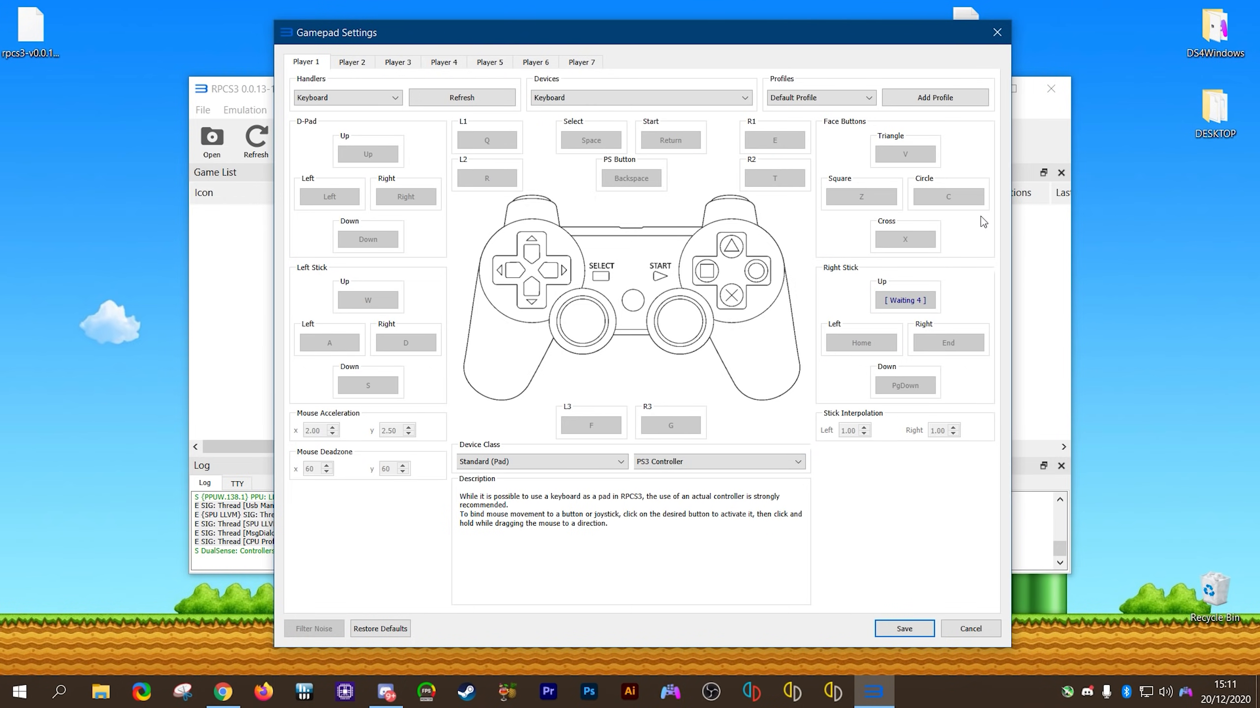
pyautogui.moveTo(981, 217); pyautogui.dragTo(986, 114)
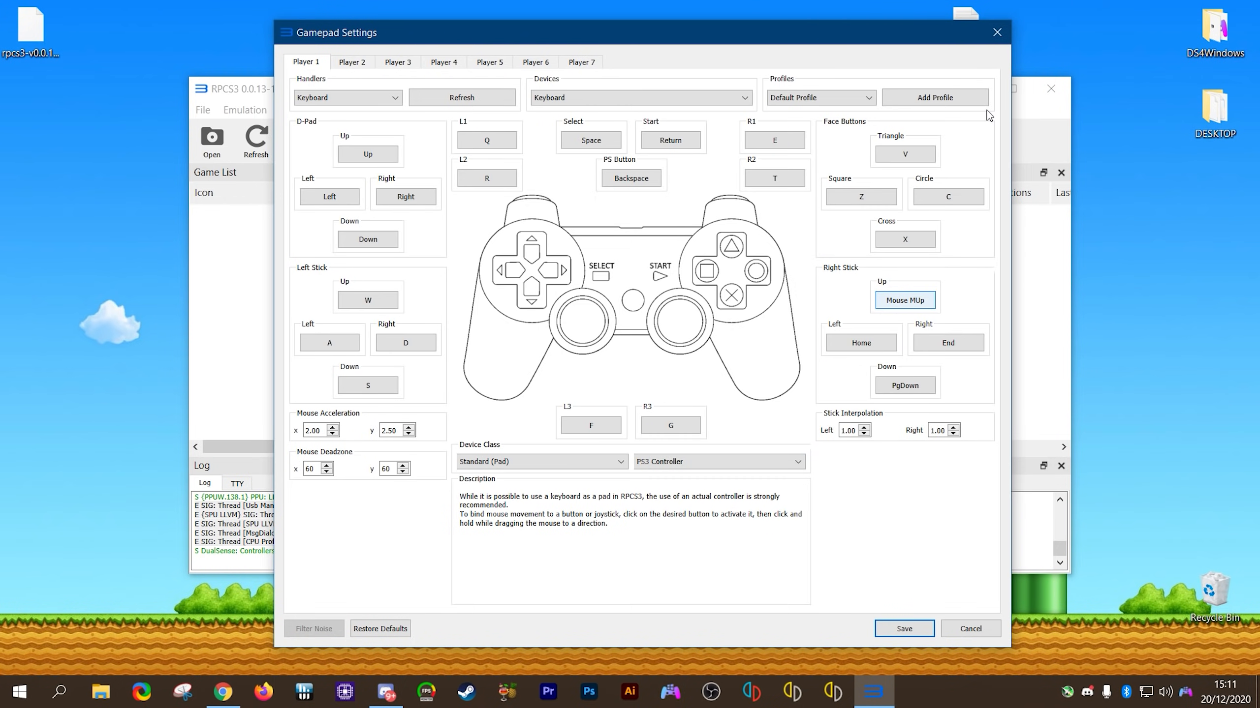
pyautogui.click(861, 343)
pyautogui.moveTo(843, 386); pyautogui.dragTo(798, 387)
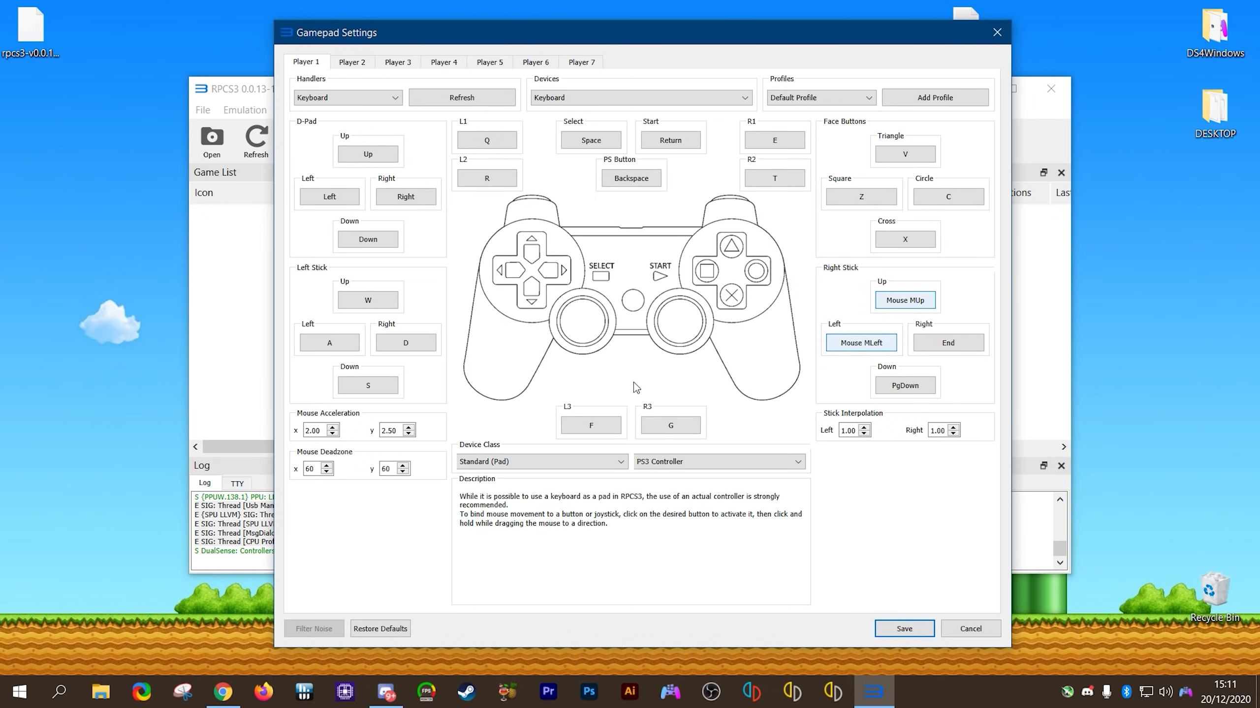
pyautogui.click(960, 348)
pyautogui.moveTo(969, 379); pyautogui.dragTo(1117, 361)
pyautogui.click(920, 390)
pyautogui.moveTo(971, 381); pyautogui.dragTo(973, 479)
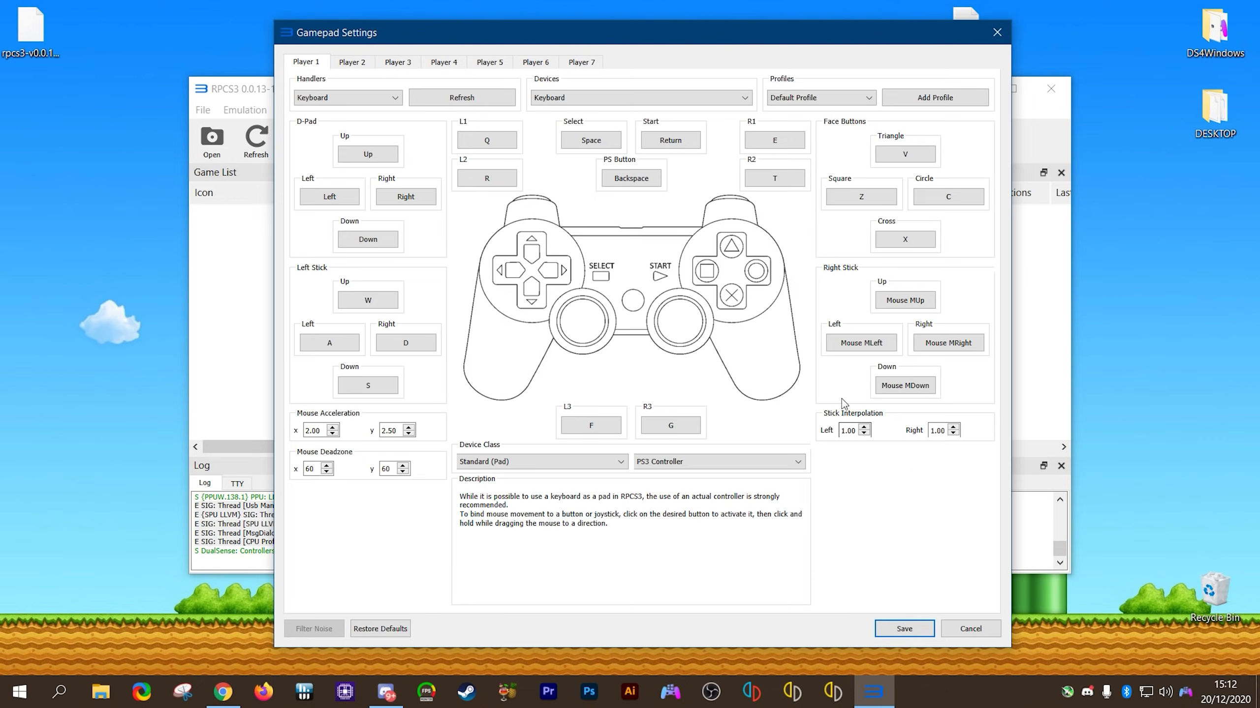
# Step: Set Player 1's handler to DualSense, add a controller profile named DS5 and select it
pyautogui.click(395, 102)
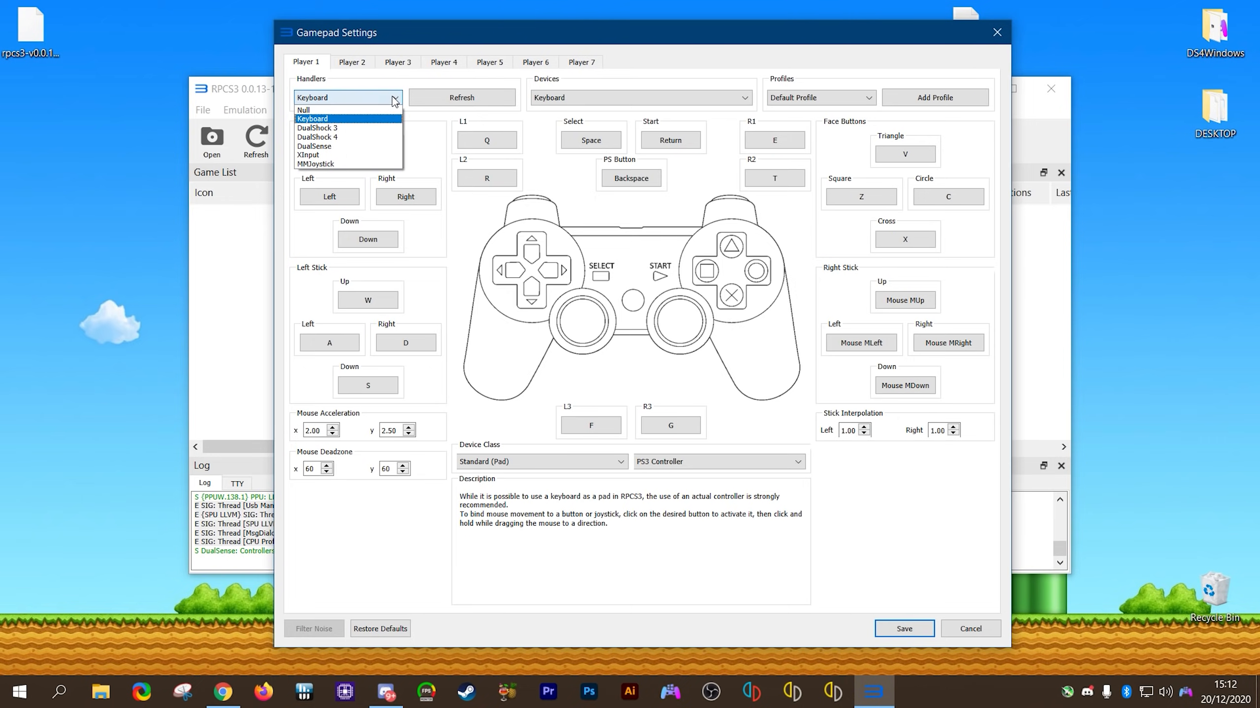
pyautogui.click(320, 145)
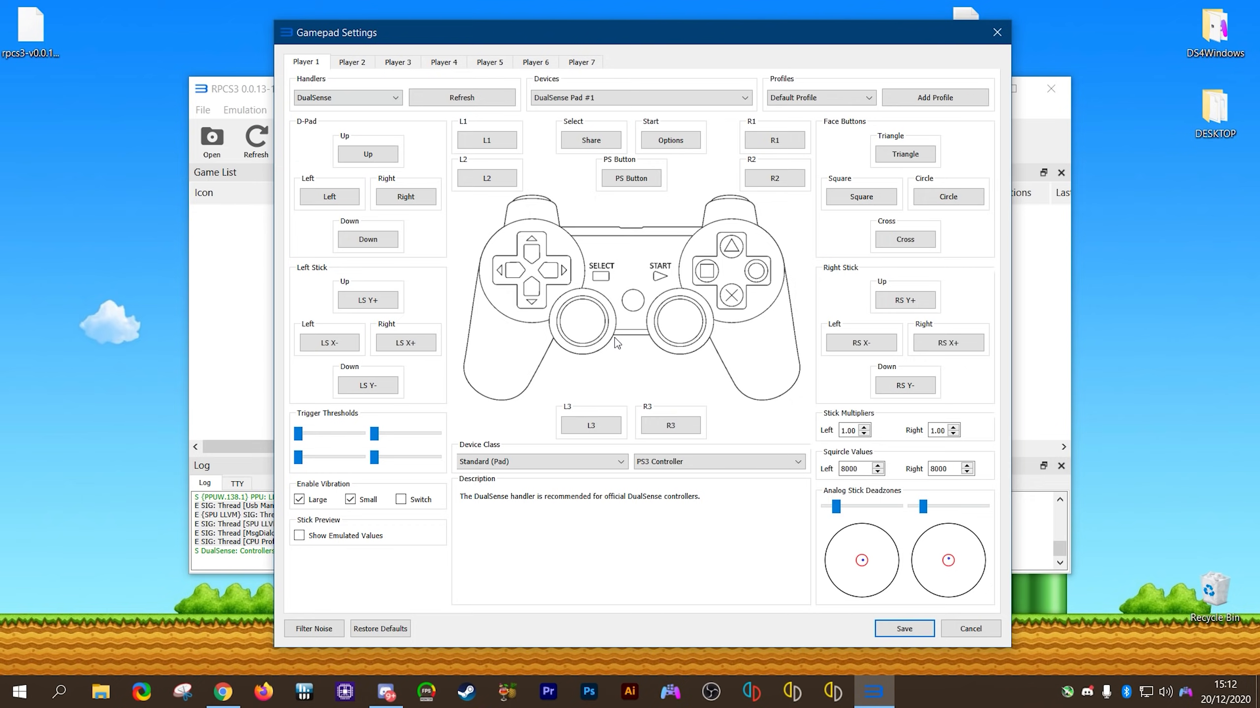
pyautogui.click(843, 97)
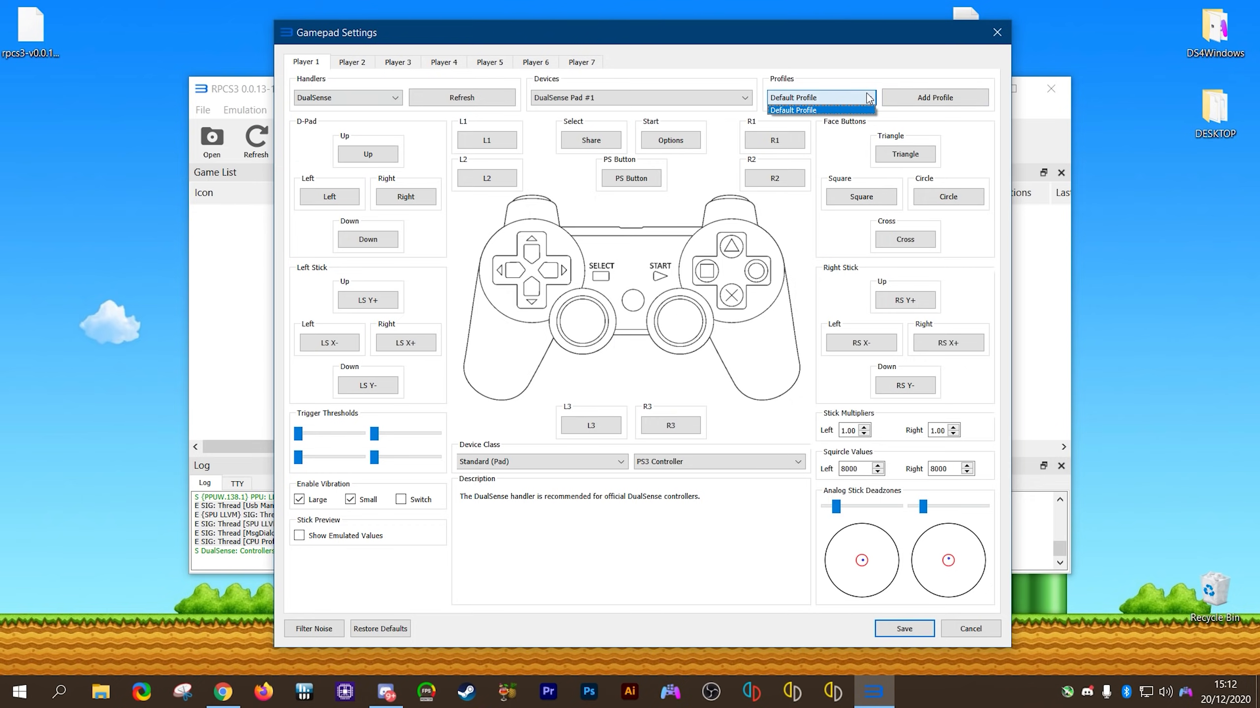
pyautogui.click(818, 111)
pyautogui.click(940, 101)
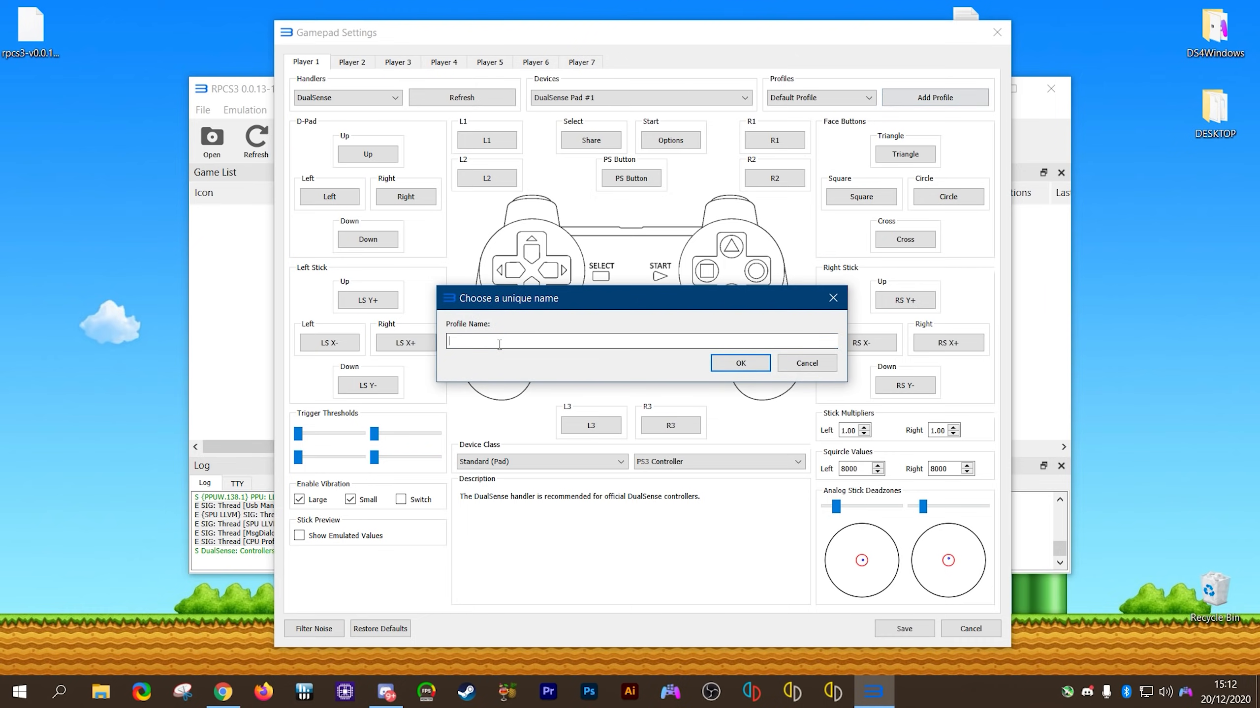
pyautogui.click(738, 365)
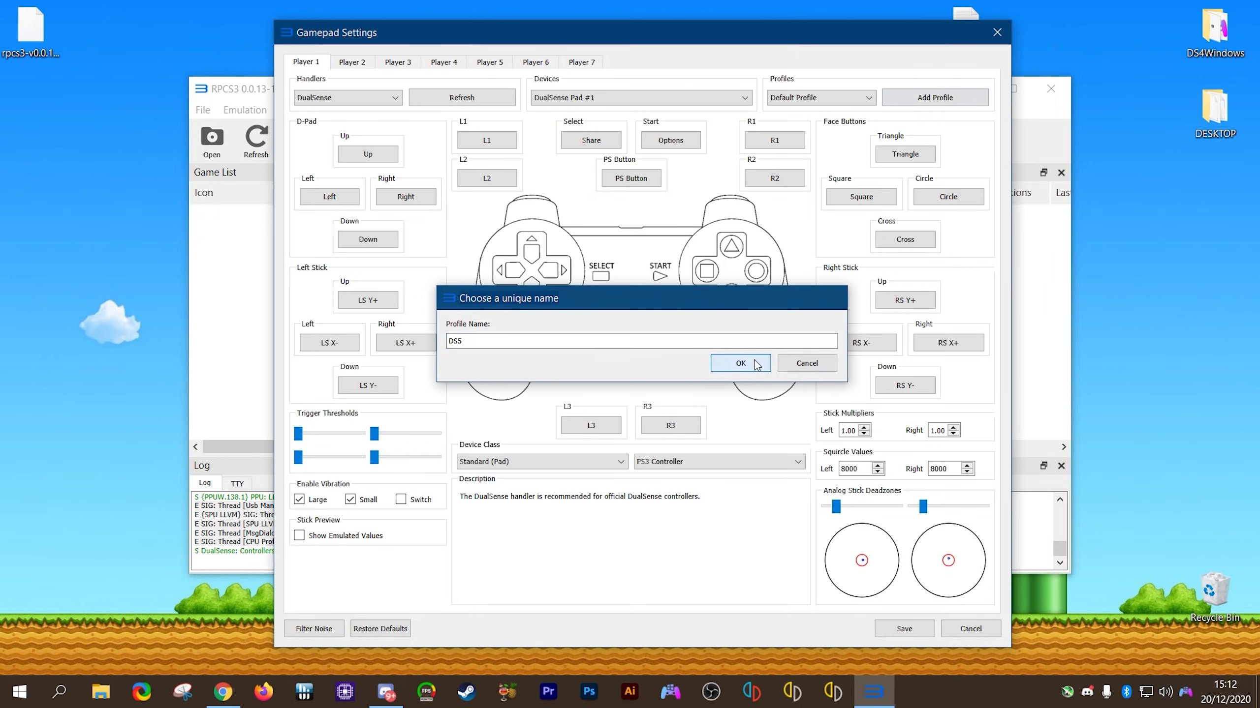
pyautogui.click(867, 100)
pyautogui.click(793, 120)
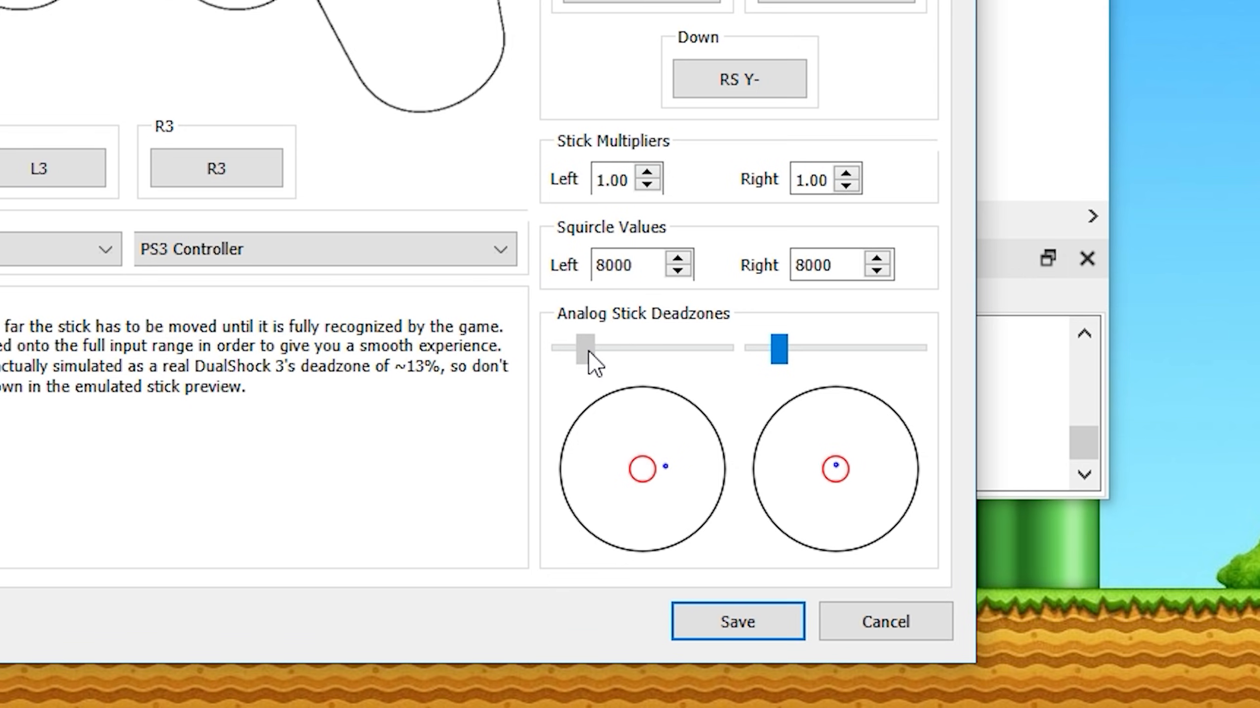
# Step: Try a larger left analog stick deadzone and switching off the Large and Small vibration motors, and restore these settings
pyautogui.moveTo(589, 350); pyautogui.dragTo(613, 350)
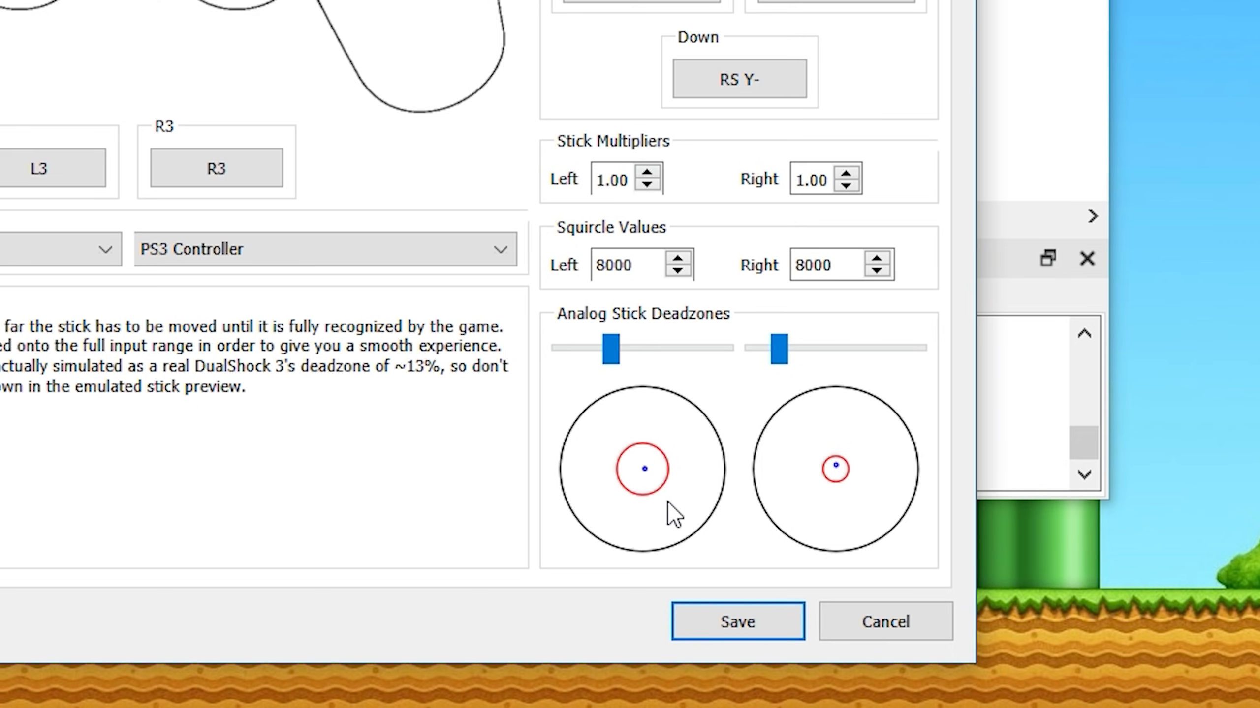
pyautogui.moveTo(610, 354); pyautogui.dragTo(585, 355)
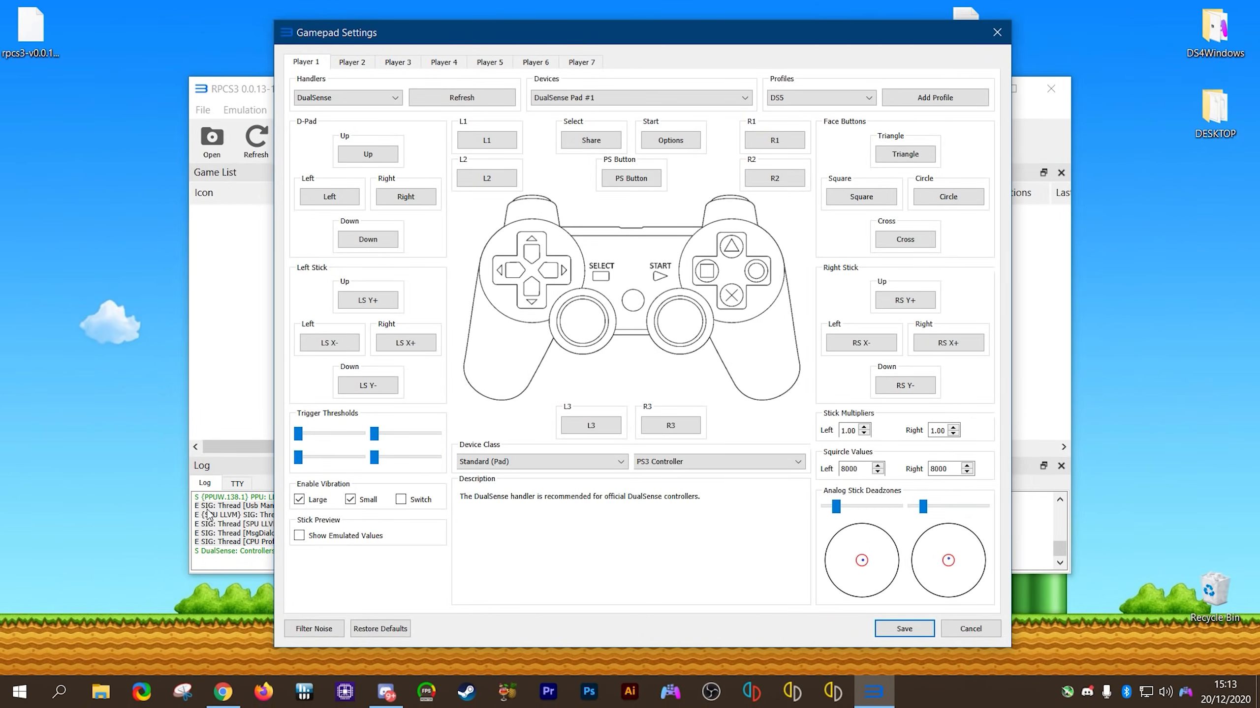
pyautogui.click(299, 500)
pyautogui.click(351, 499)
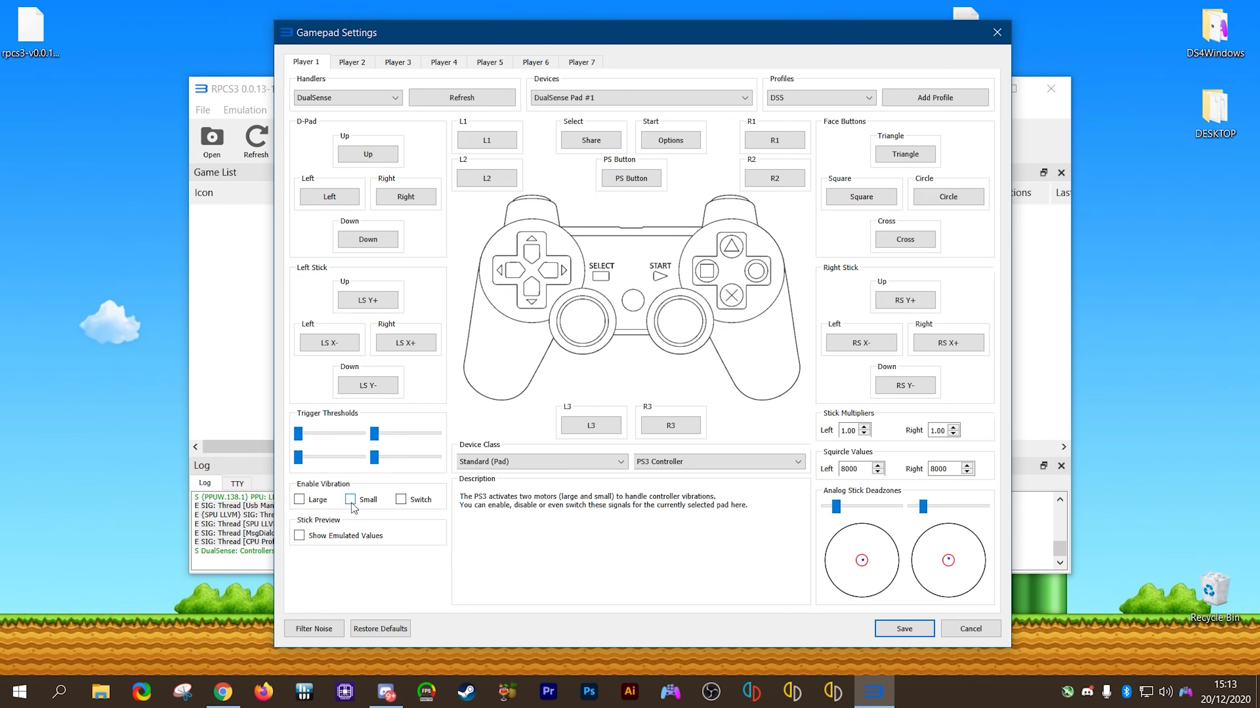
pyautogui.click(351, 499)
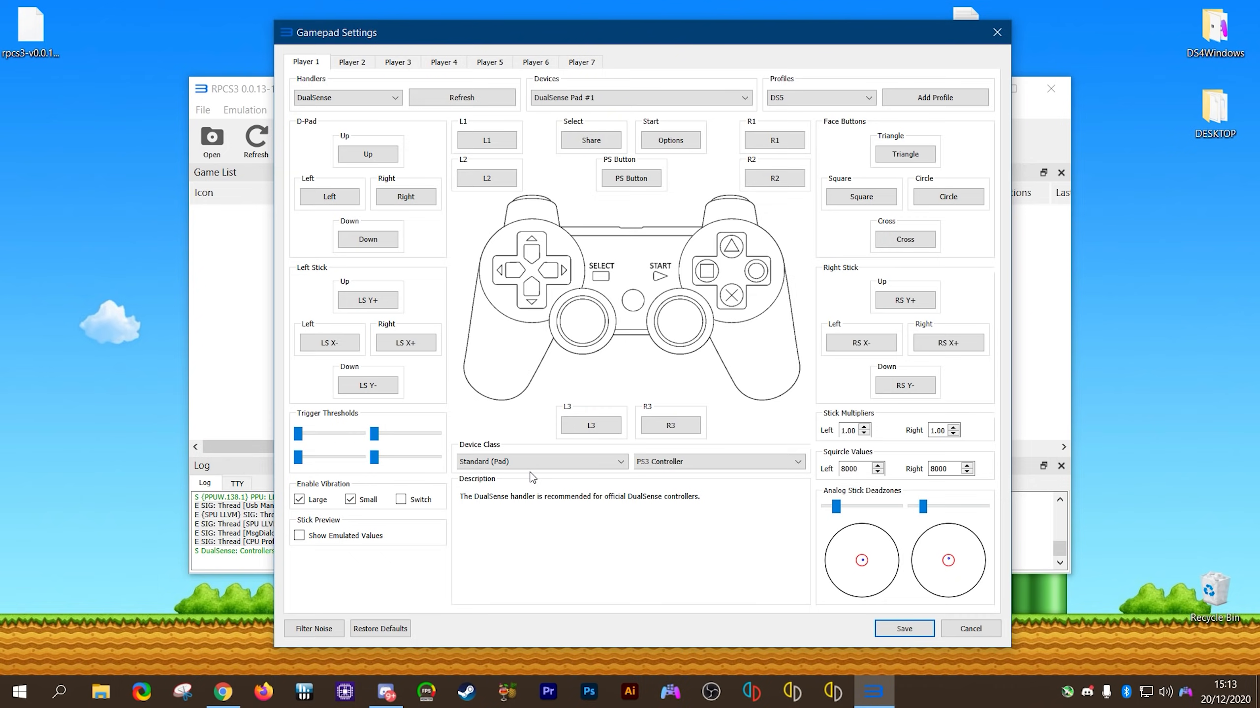
# Step: Save the gamepad settings and check the DualSense controller line in the log
pyautogui.click(904, 629)
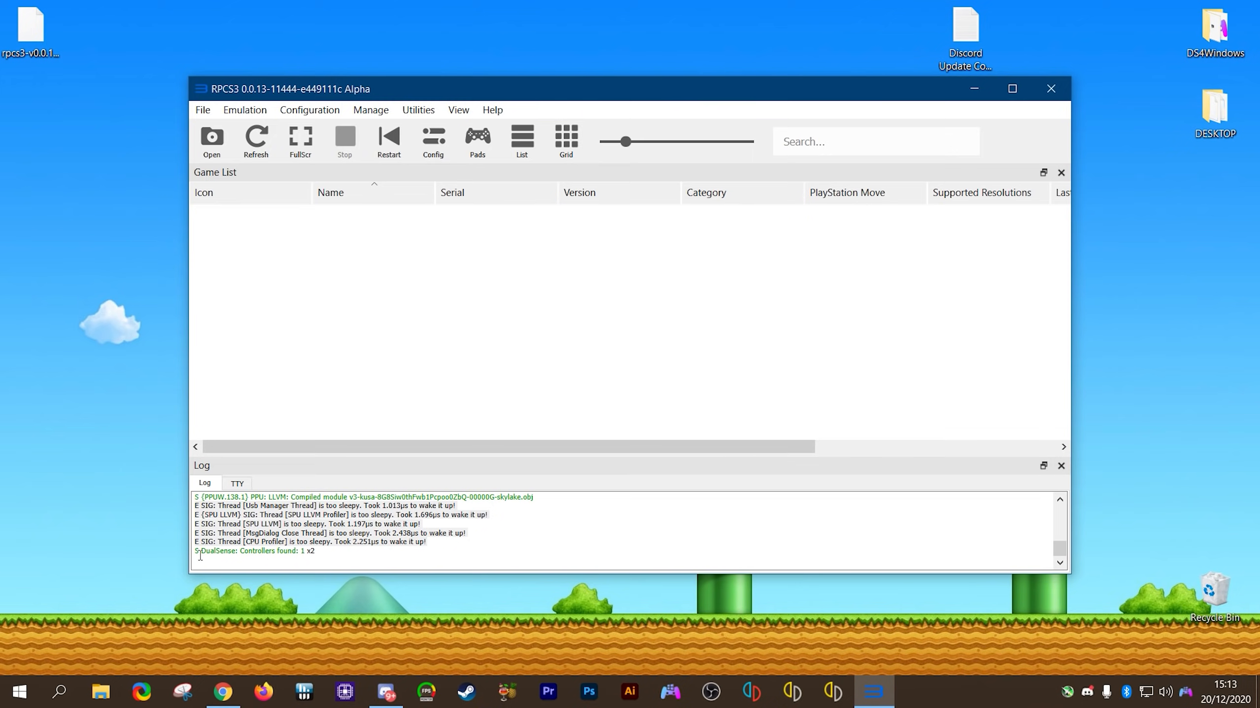
pyautogui.moveTo(201, 555); pyautogui.dragTo(326, 557)
pyautogui.click(375, 568)
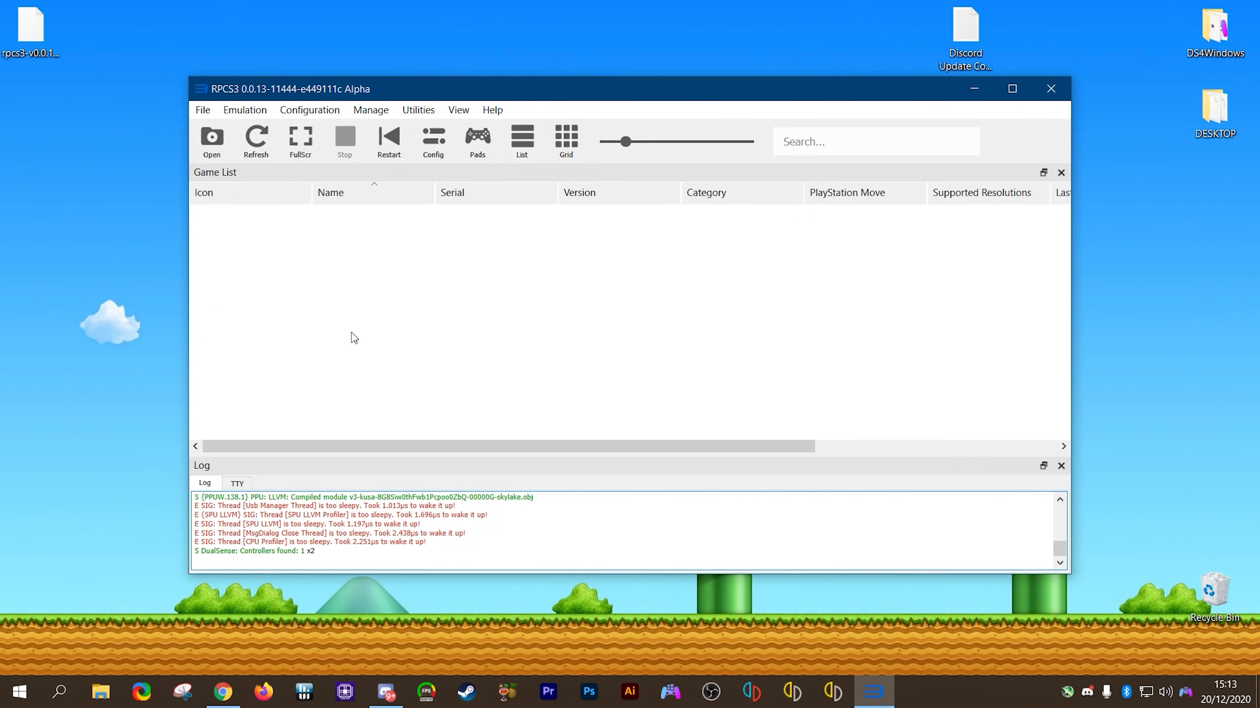
# Step: Add the PS3 Games folder on drive G: as a games location, checking inside the Asura's Wrath folder before selecting it
pyautogui.click(200, 112)
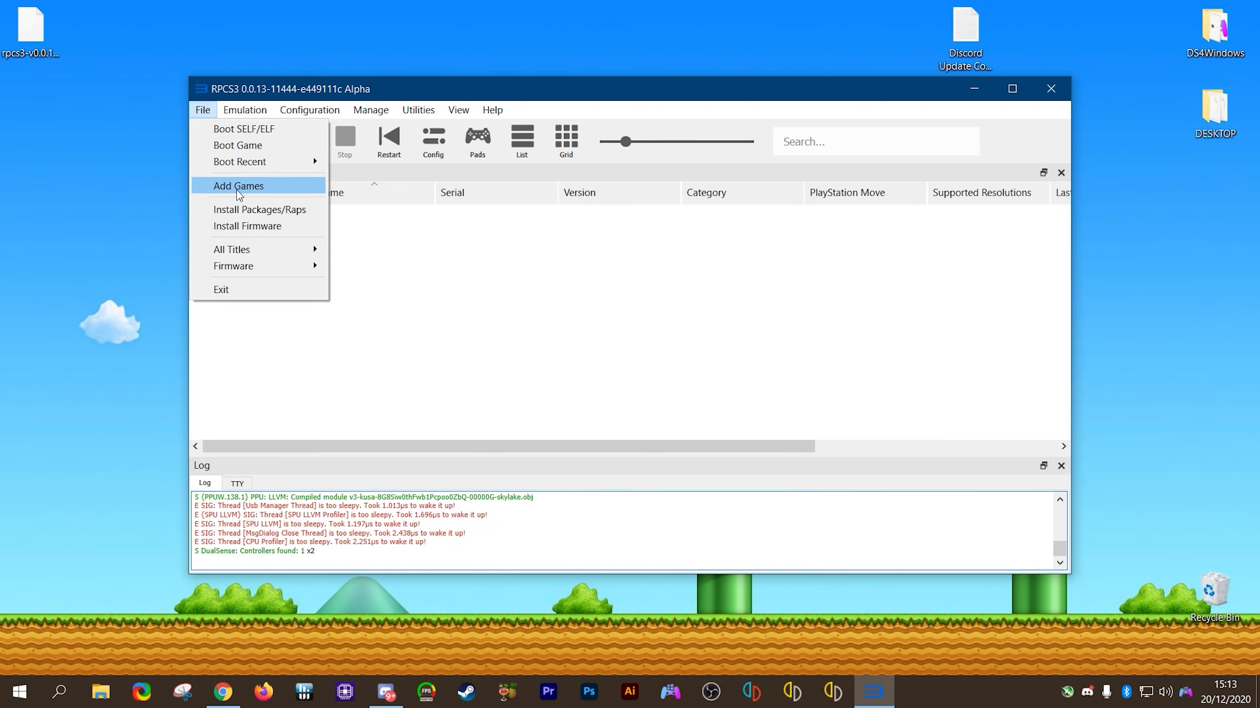
pyautogui.click(252, 186)
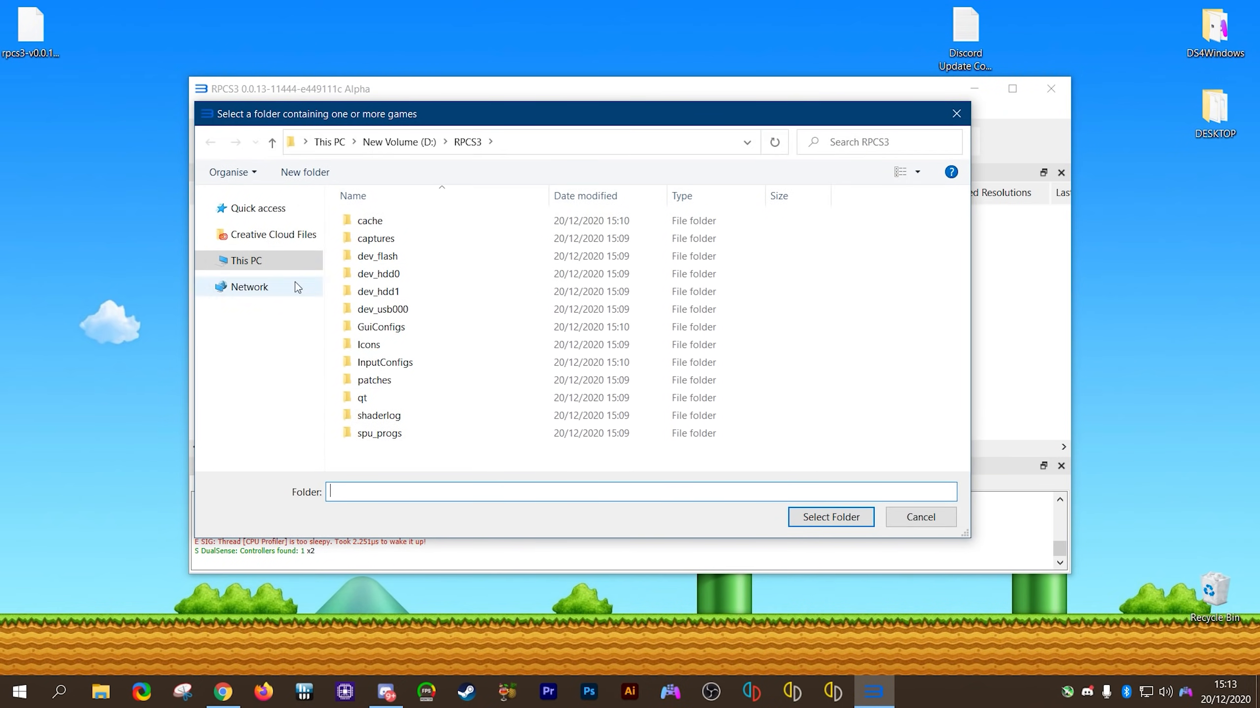
pyautogui.click(256, 263)
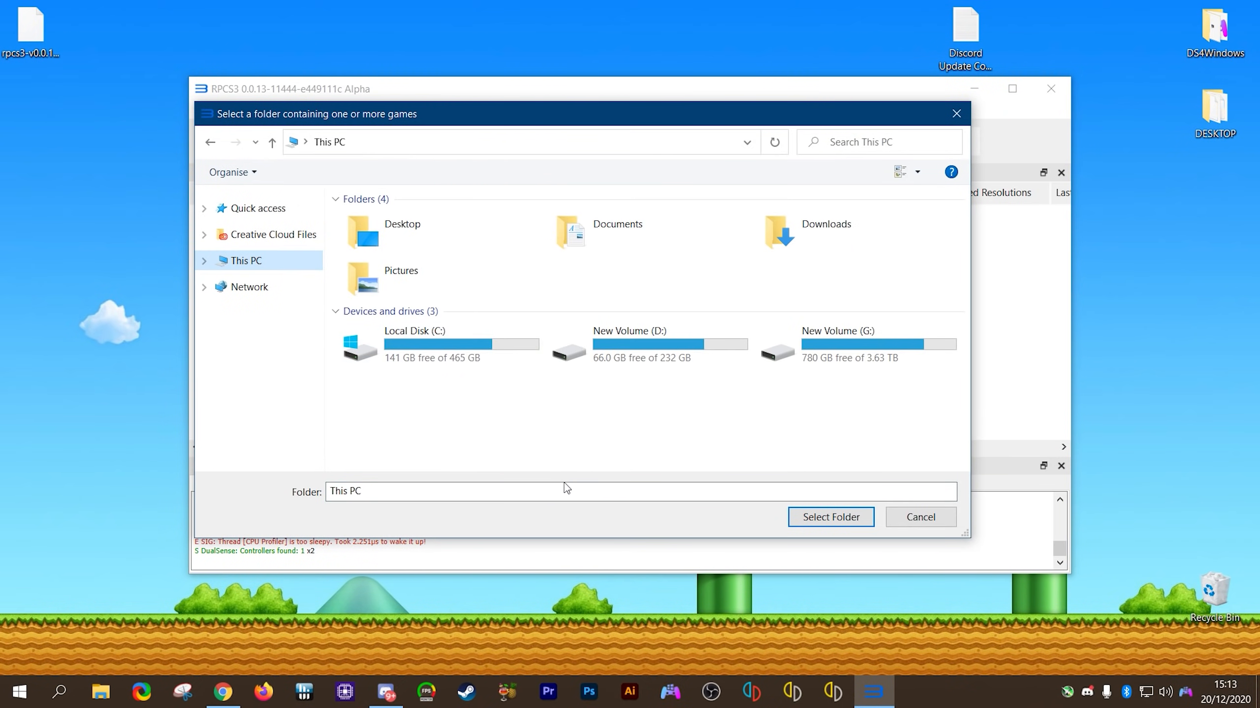
pyautogui.doubleClick(862, 347)
pyautogui.scroll(-1, 671, 471)
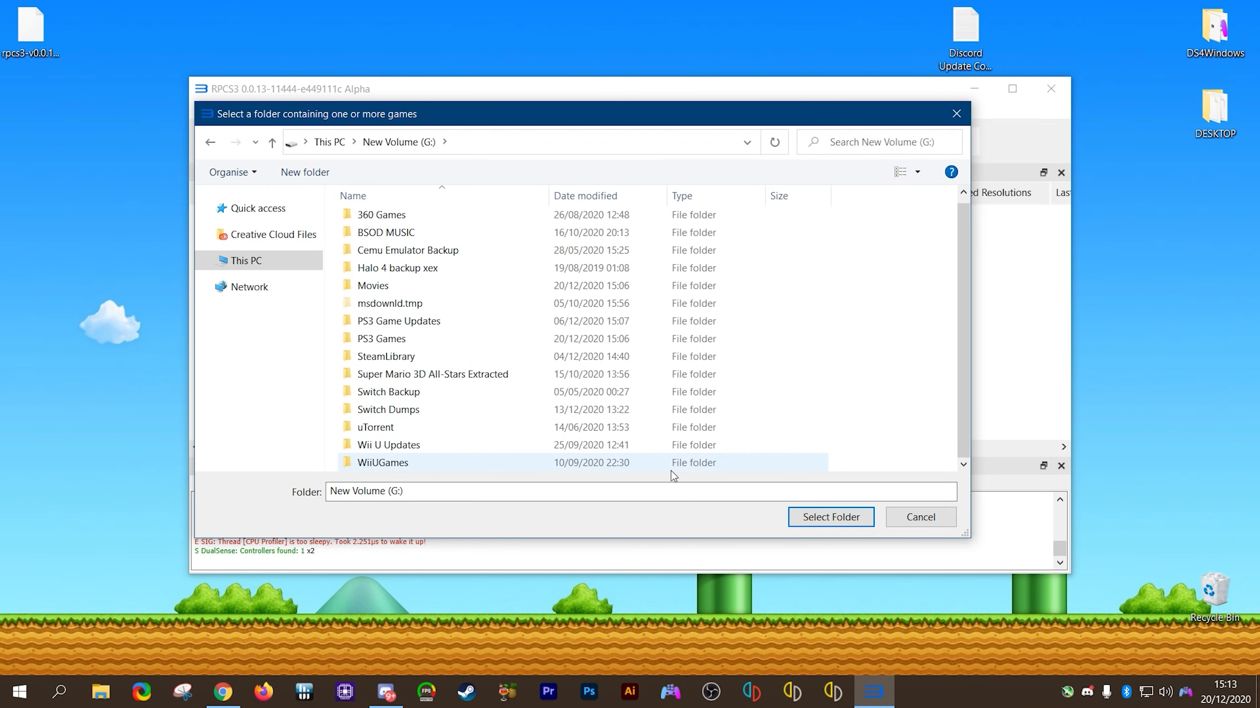
pyautogui.doubleClick(379, 342)
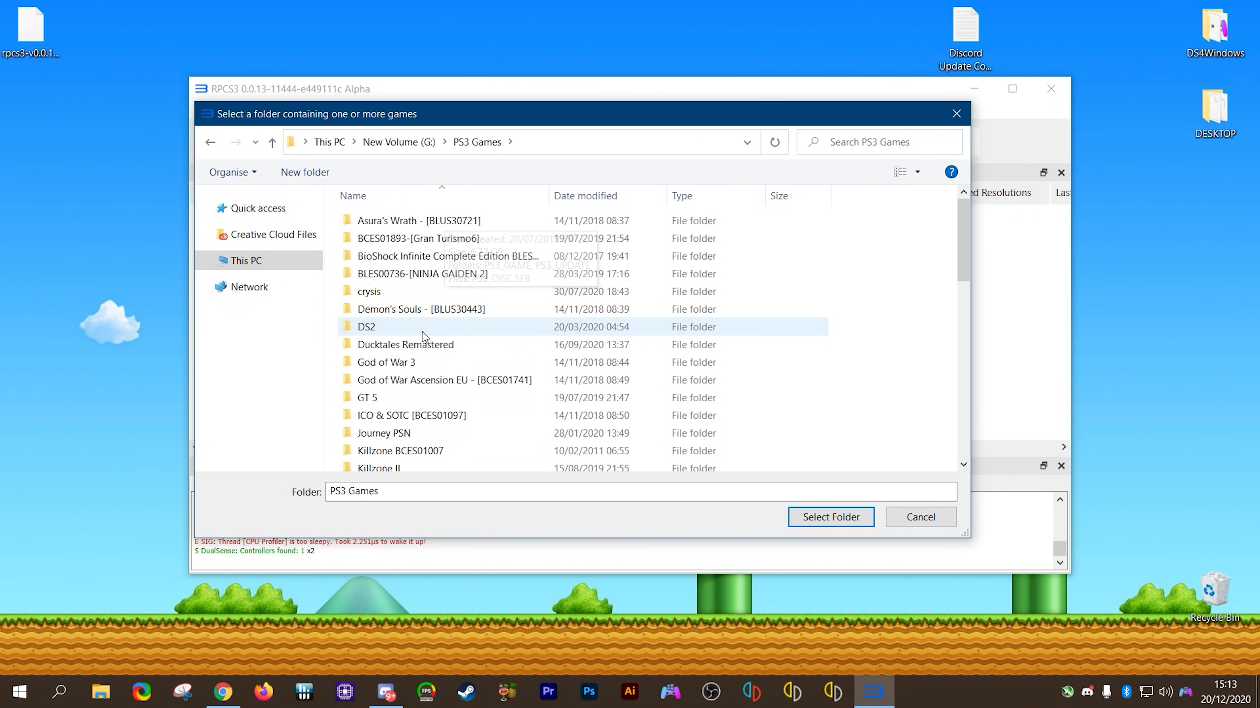
pyautogui.doubleClick(417, 222)
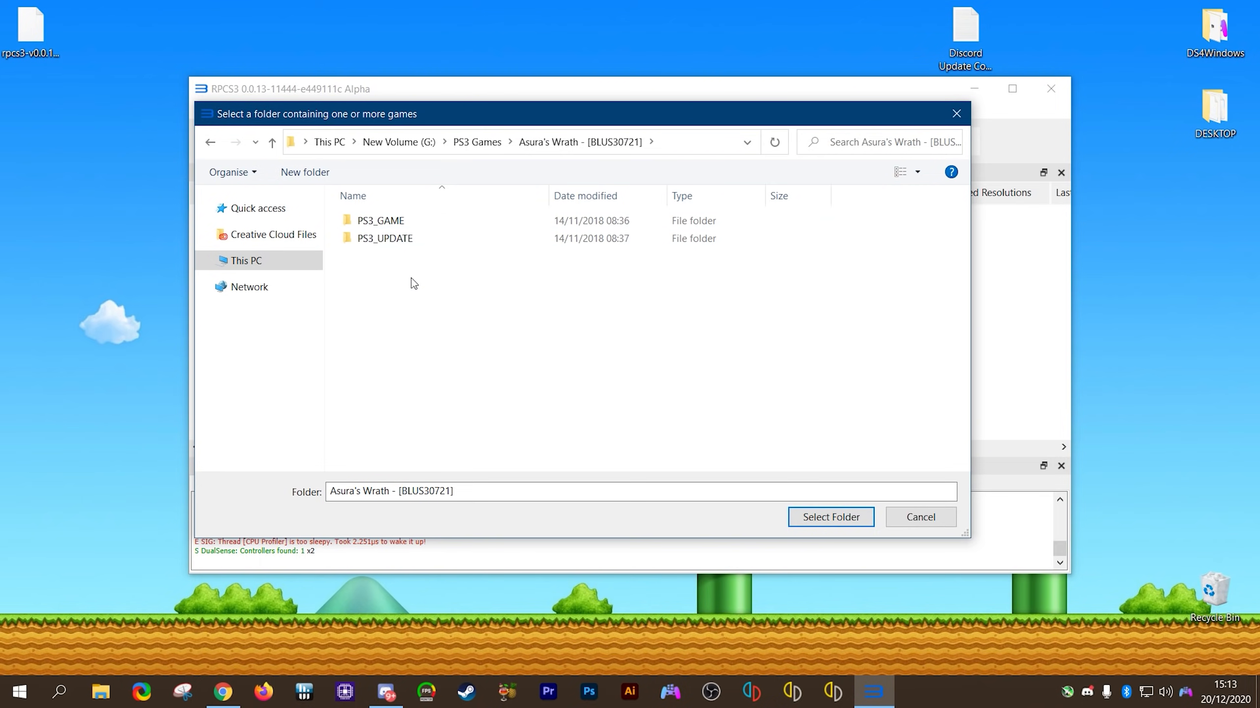
pyautogui.click(211, 143)
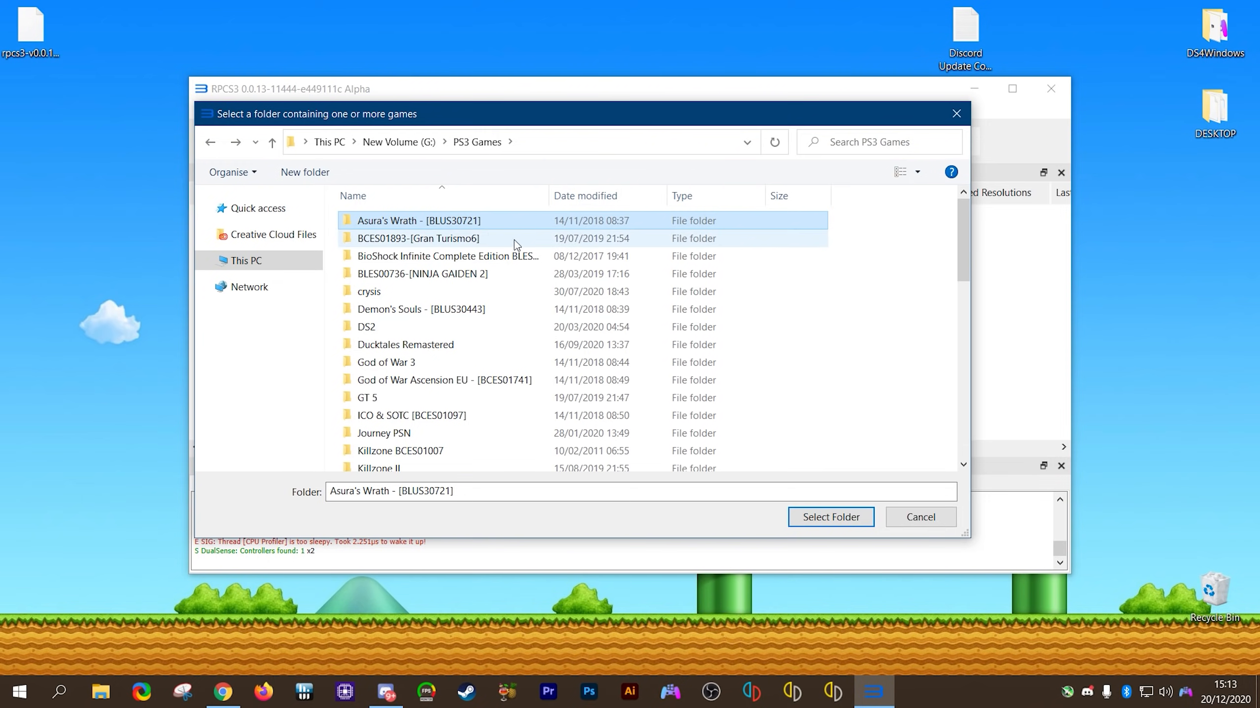
pyautogui.click(212, 143)
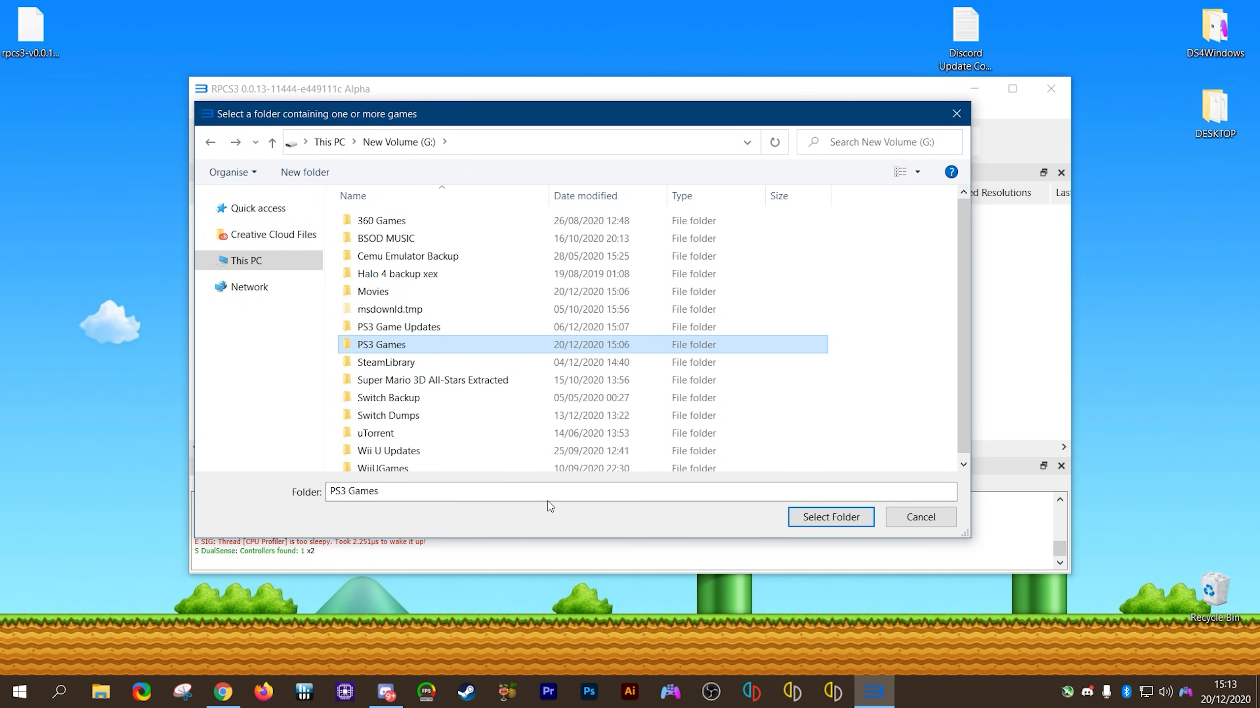
pyautogui.click(831, 518)
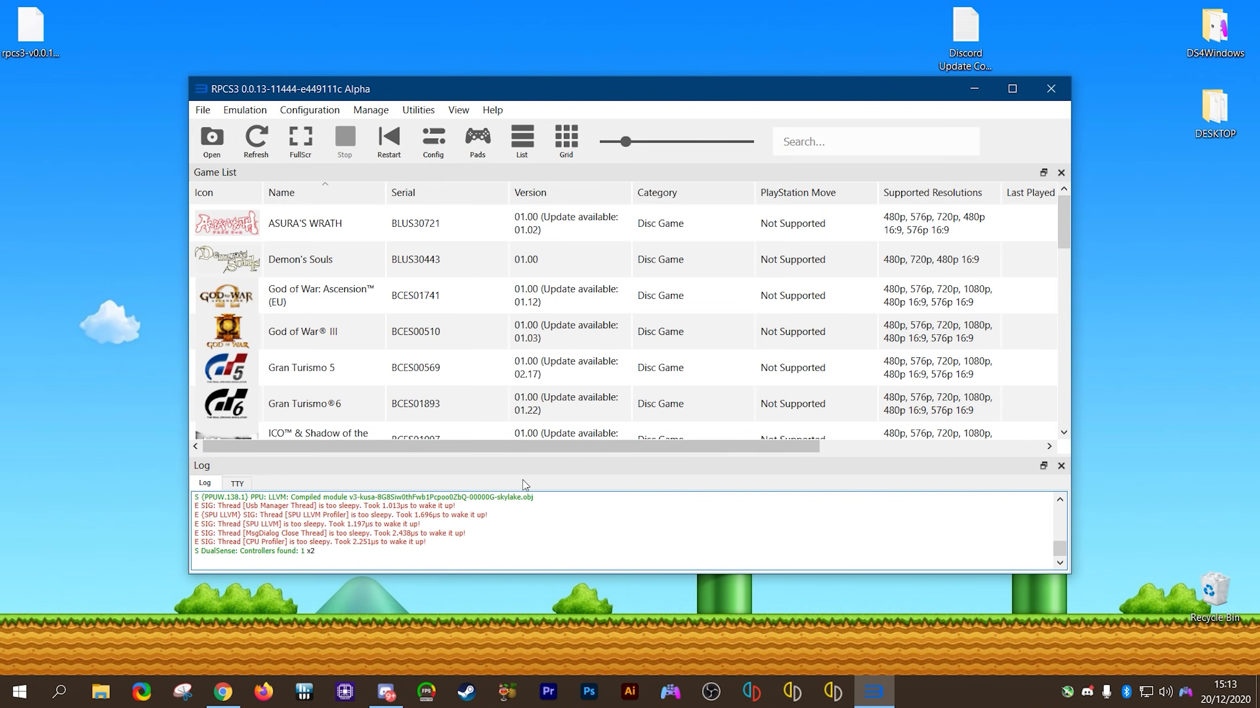
# Step: In File Explorer, open the MGS4 PSN Version folder within PS3 Games on drive G: and point out its PKG and RAP files
pyautogui.click(102, 695)
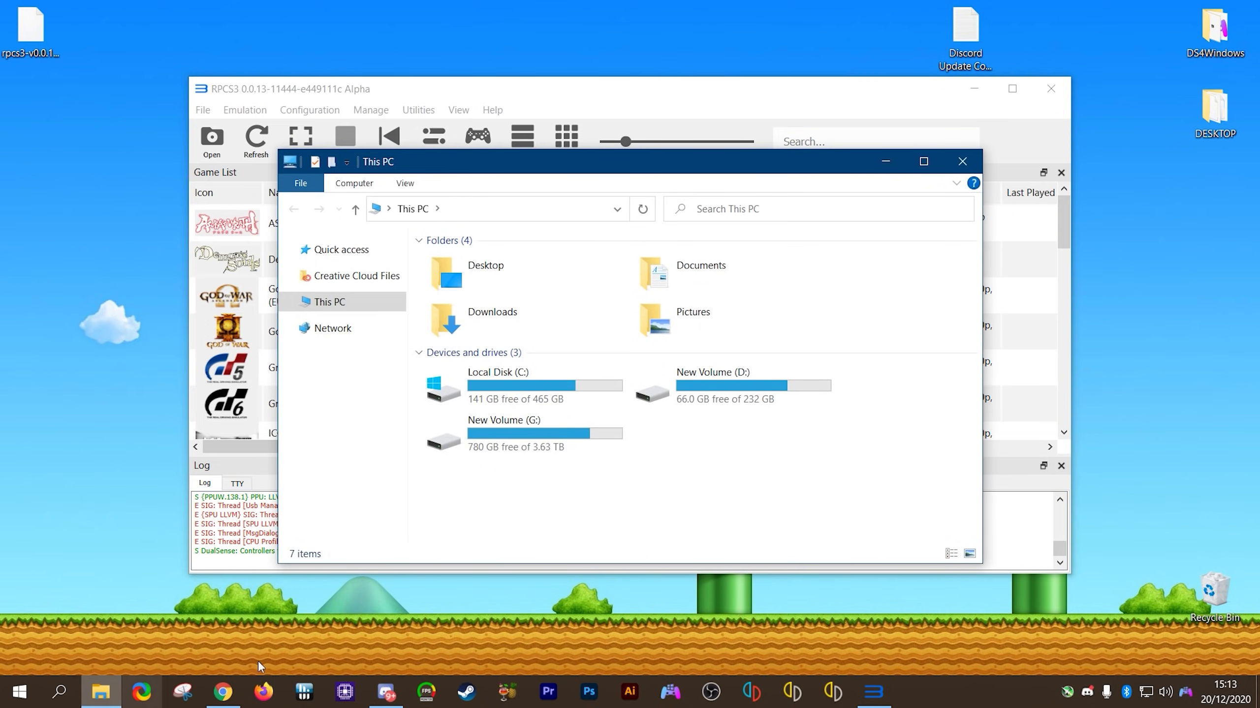
pyautogui.click(502, 440)
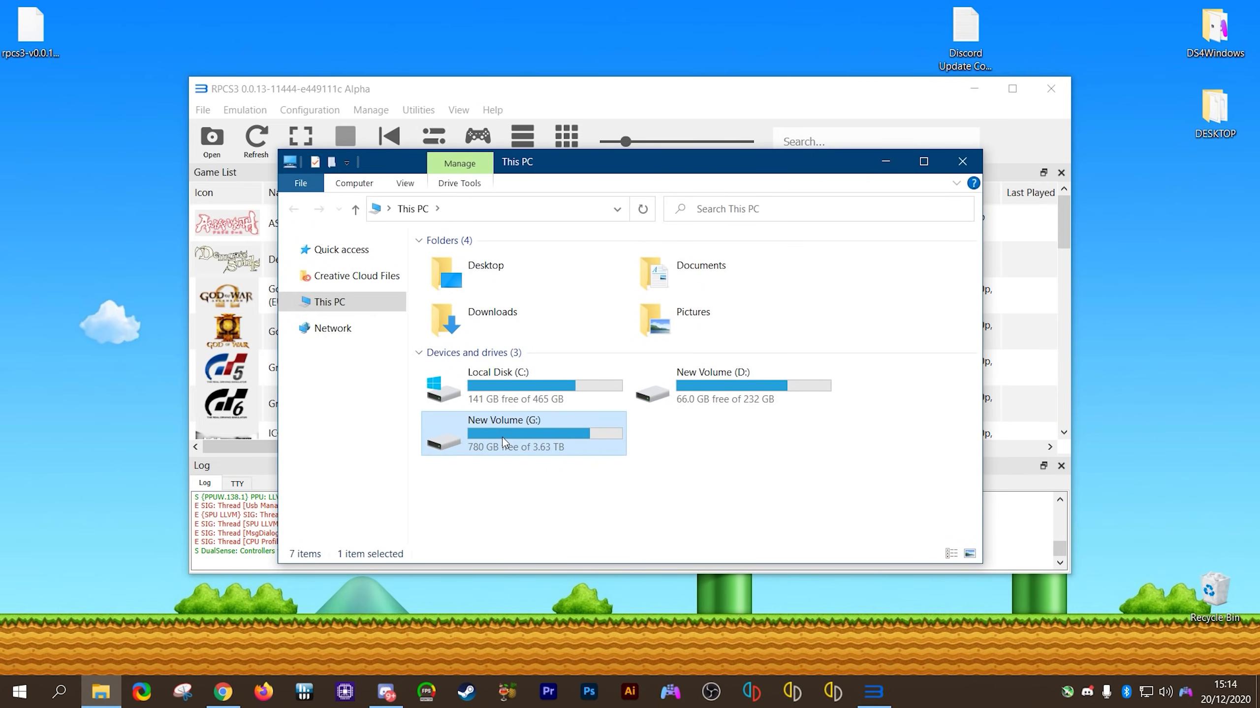
pyautogui.doubleClick(503, 439)
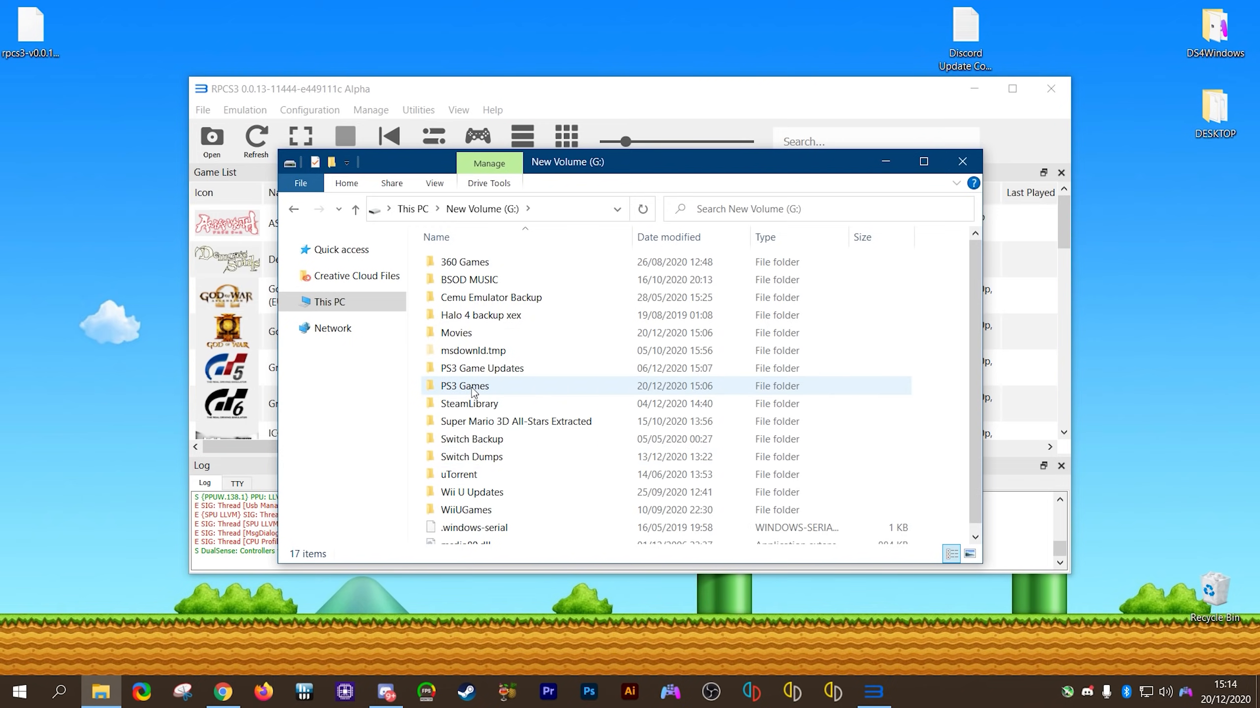
pyautogui.doubleClick(464, 386)
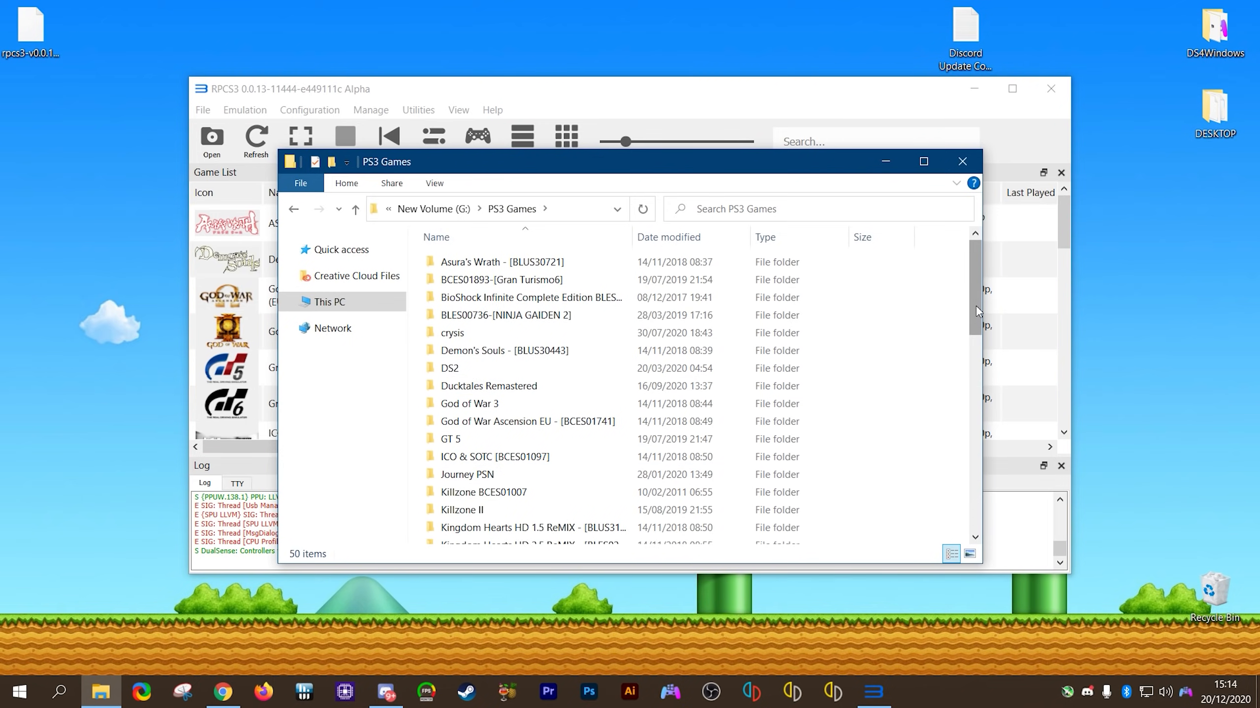
pyautogui.moveTo(976, 307); pyautogui.dragTo(975, 397)
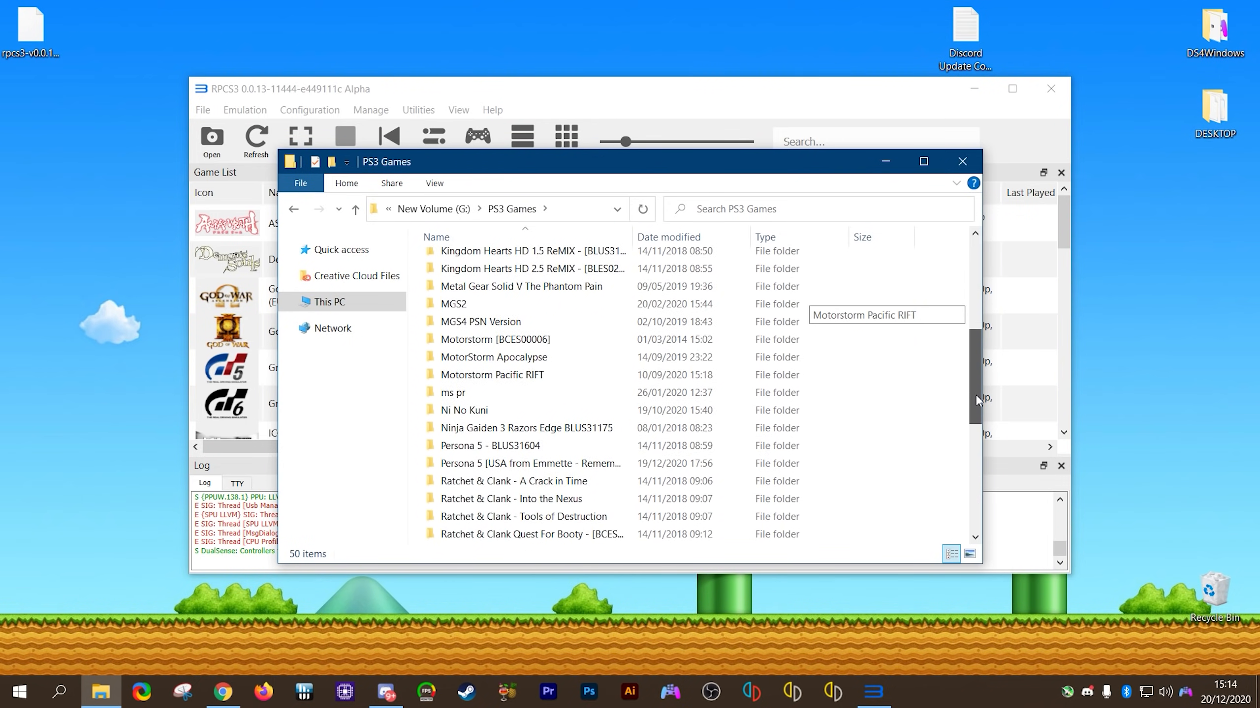
pyautogui.doubleClick(488, 323)
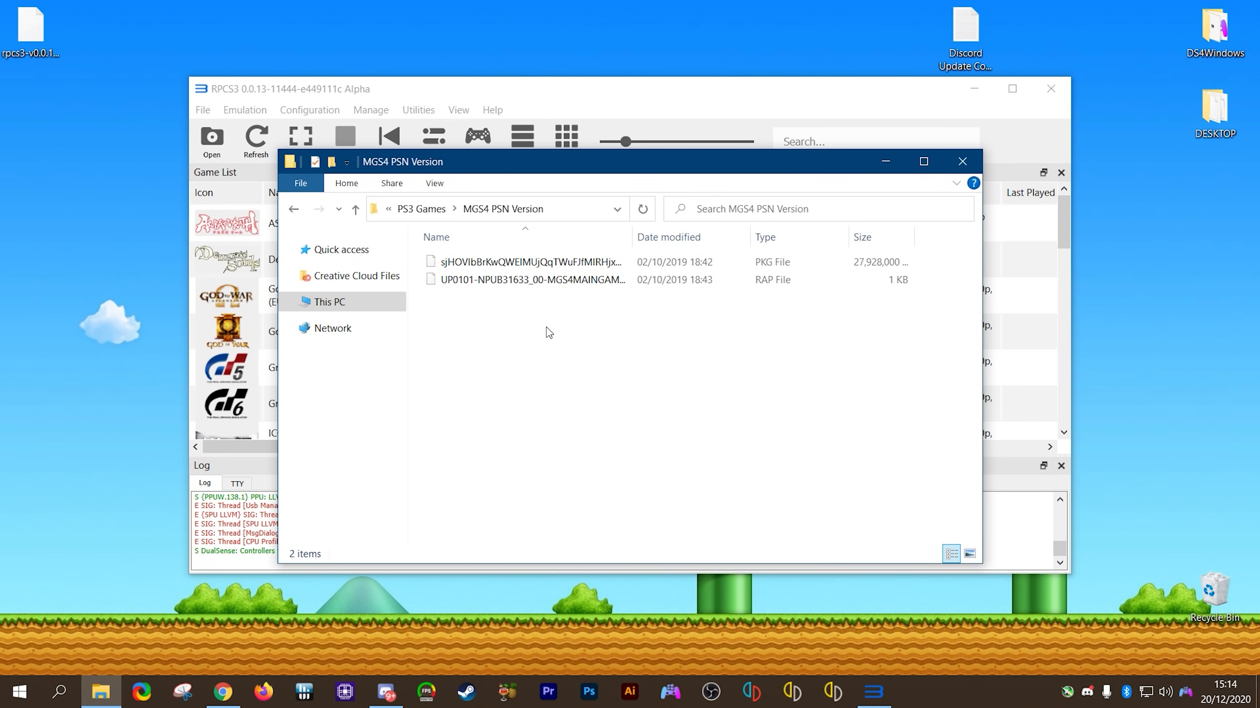
pyautogui.click(553, 267)
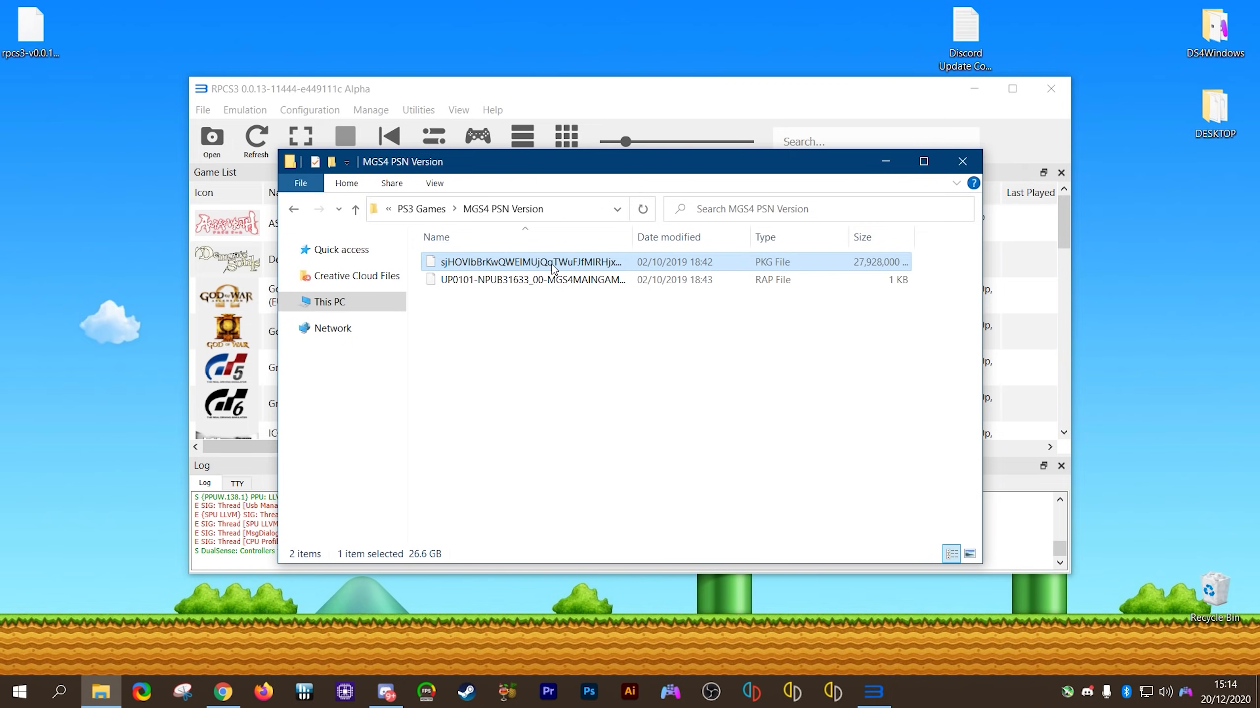
pyautogui.click(555, 285)
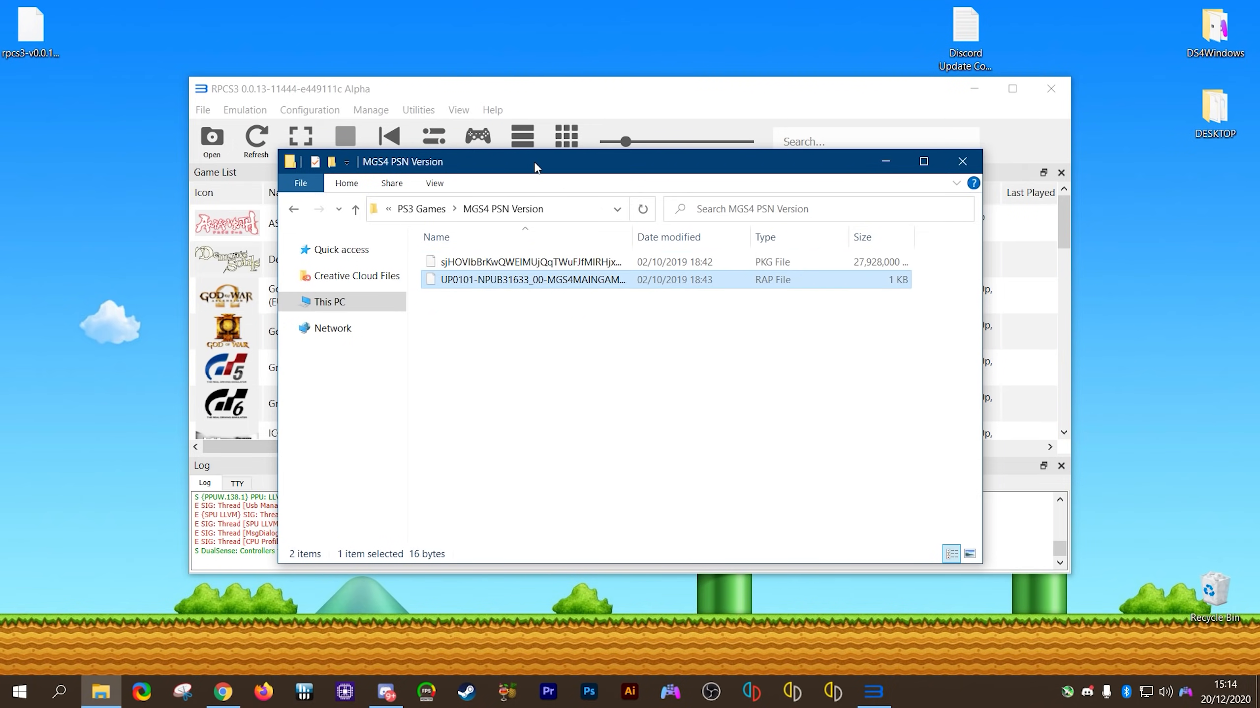
# Step: Place the folder window beside RPCS3 and install the MGS4 PKG package into the emulator
pyautogui.moveTo(535, 167); pyautogui.dragTo(800, 181)
pyautogui.click(815, 280)
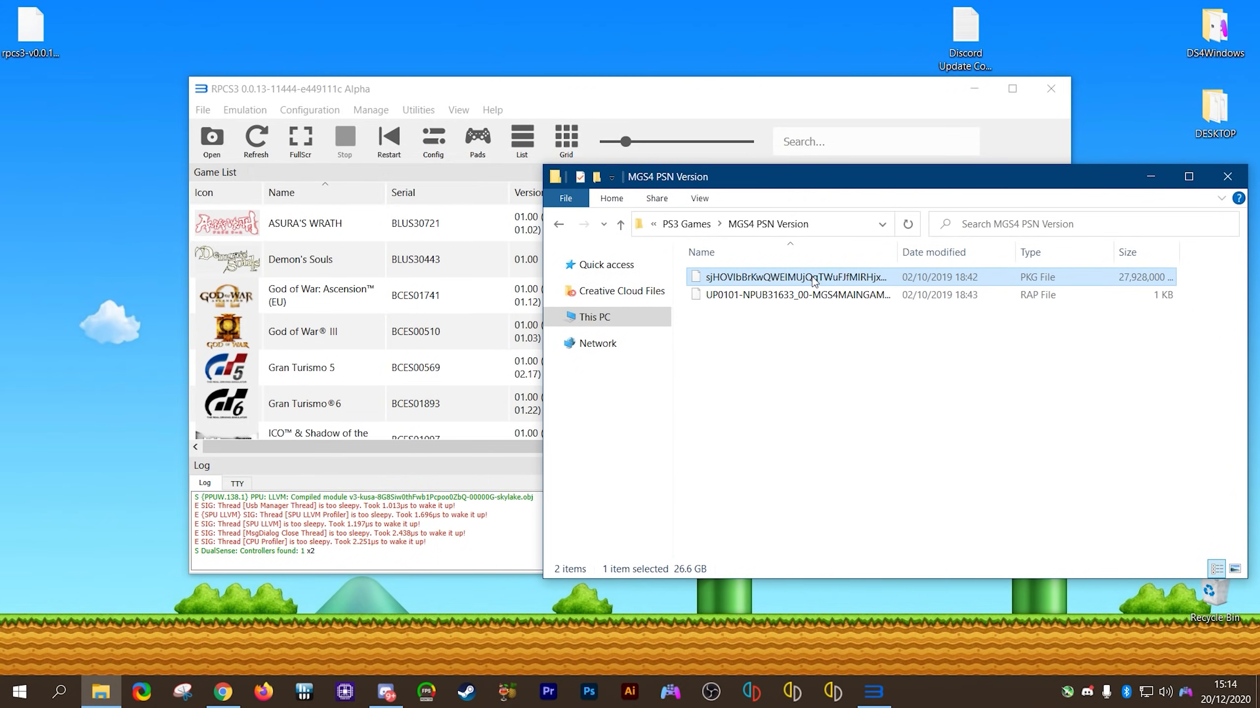
pyautogui.moveTo(815, 281); pyautogui.dragTo(432, 312)
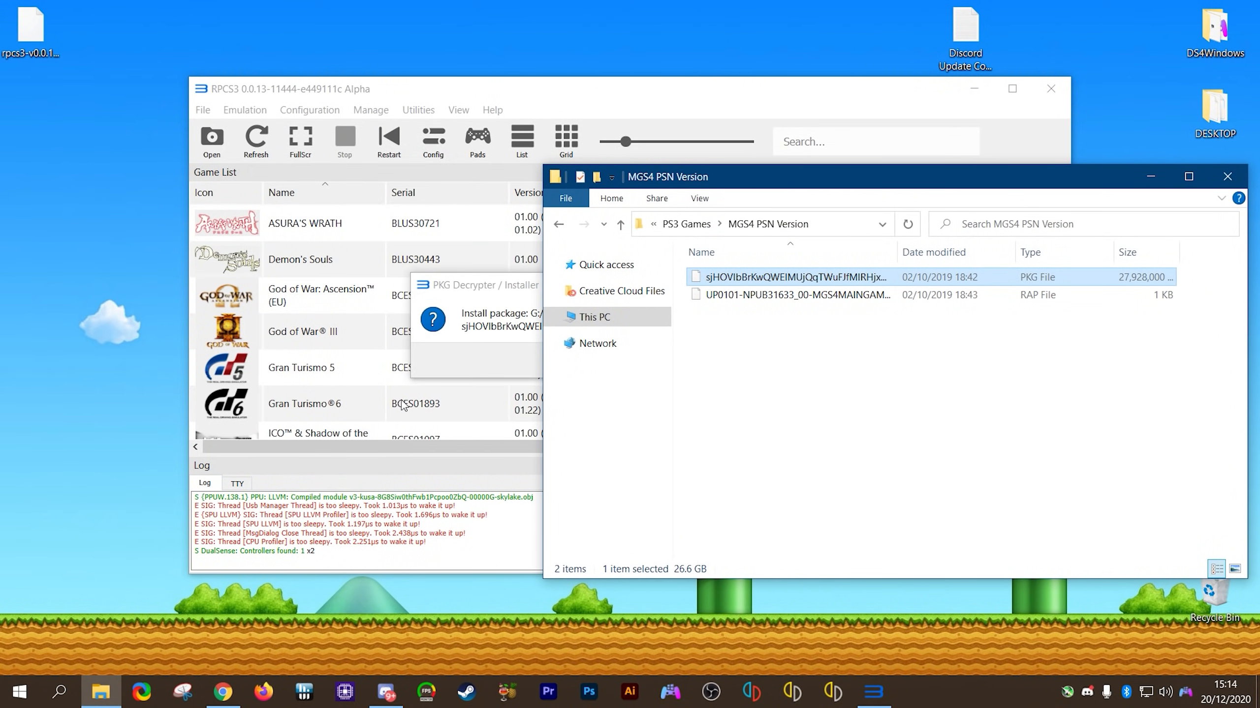
pyautogui.click(505, 95)
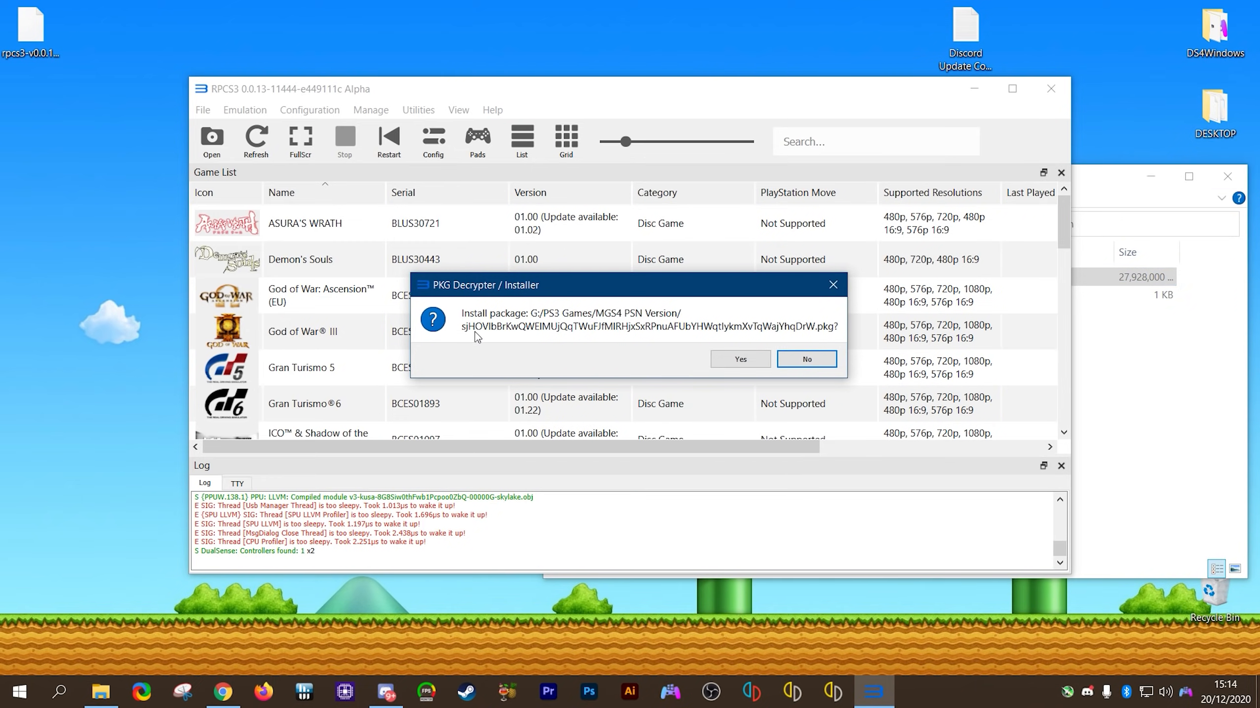
pyautogui.click(743, 361)
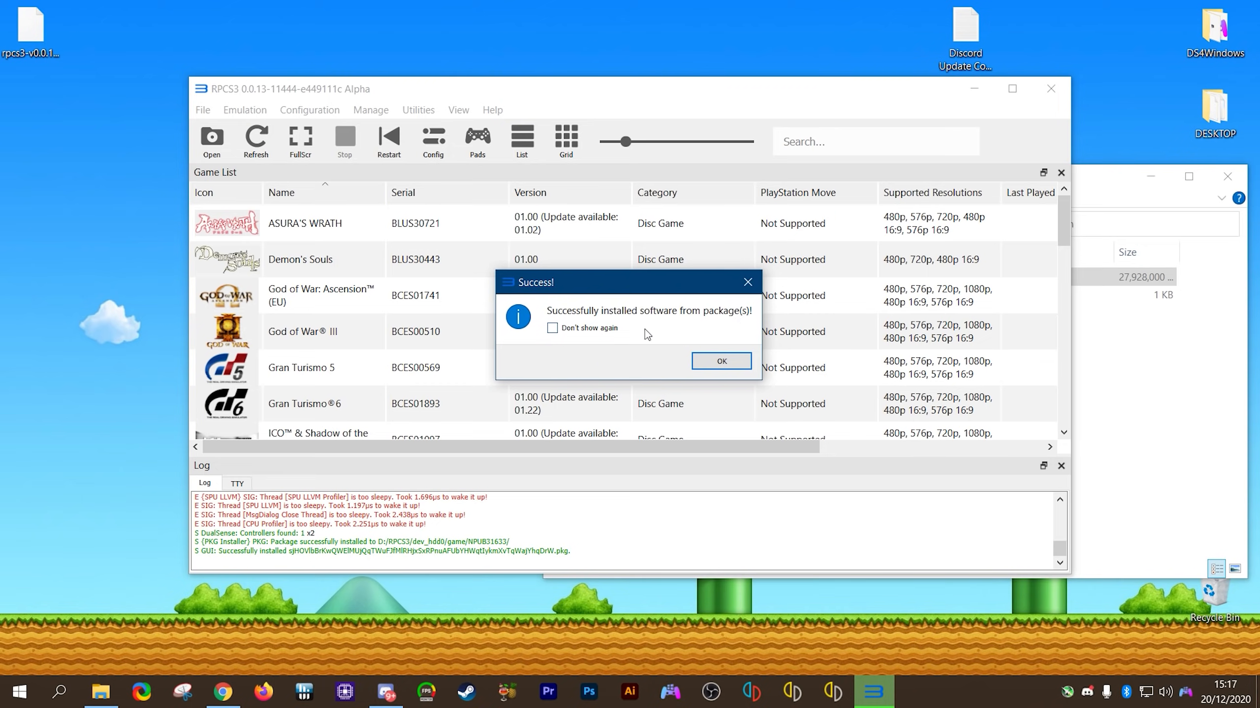
pyautogui.click(721, 362)
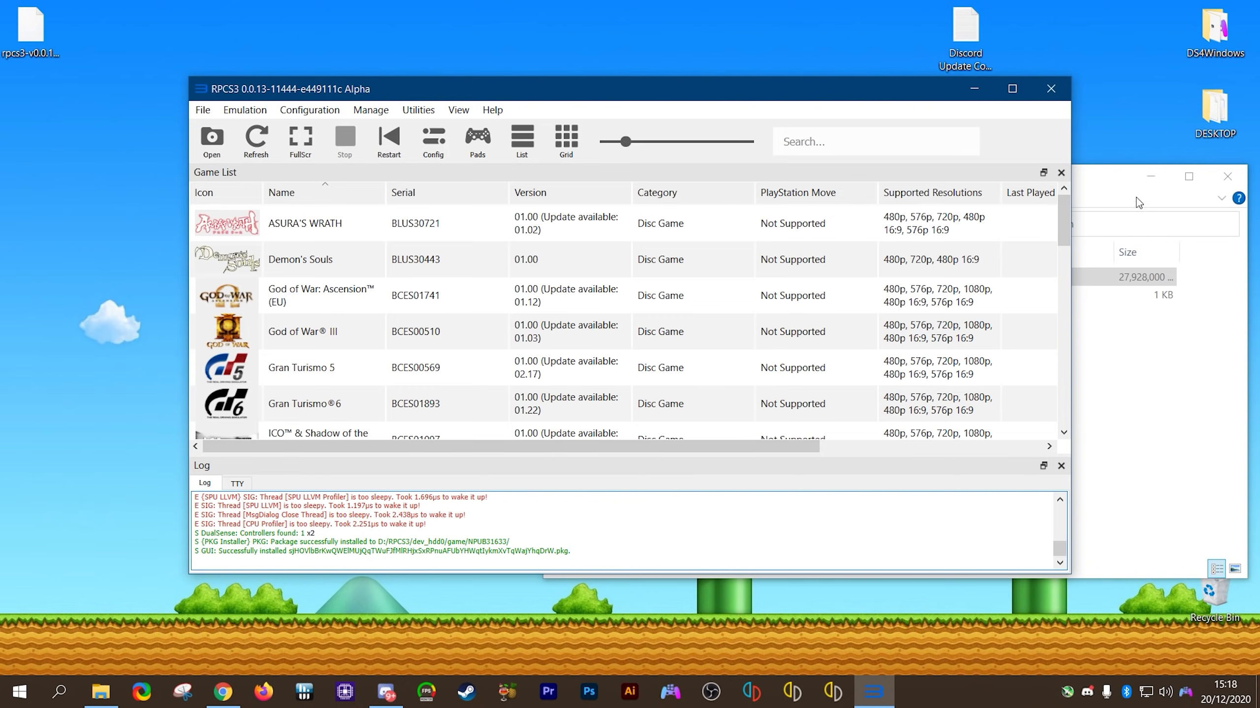
# Step: Copy the MGS4 RAP file from the folder window into RPCS3 and check its line in the log
pyautogui.click(1119, 188)
pyautogui.click(746, 297)
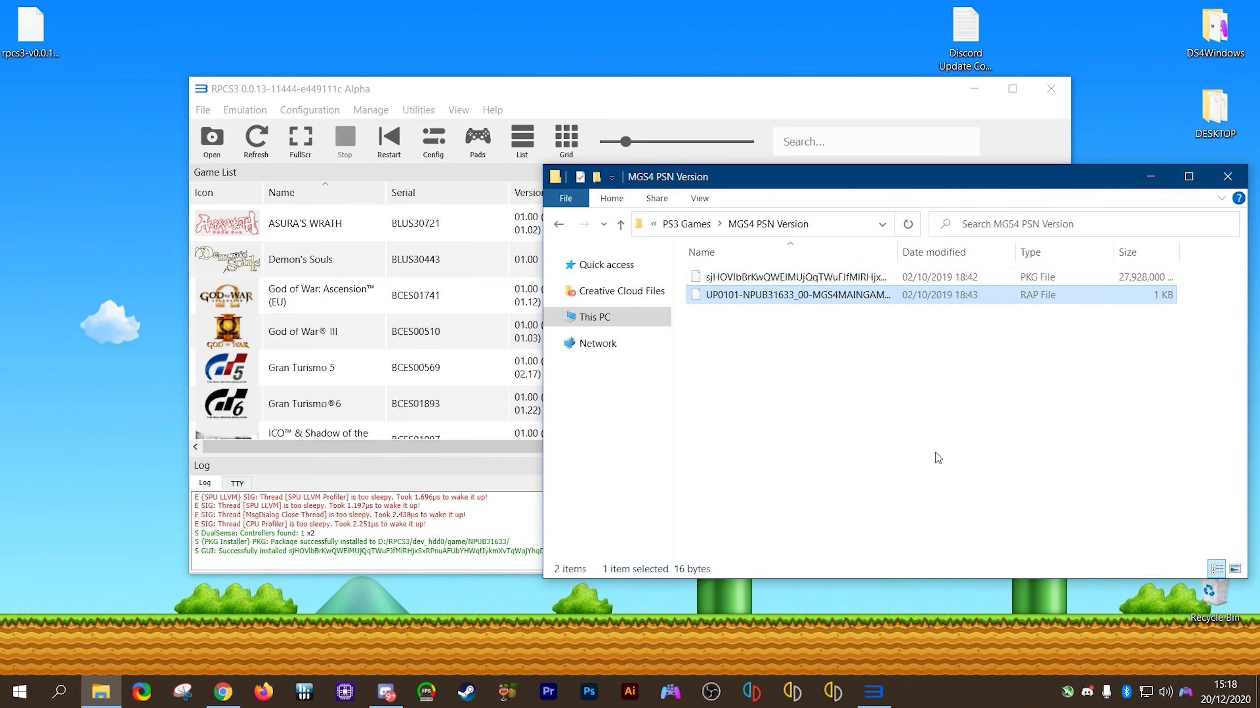
pyautogui.moveTo(767, 298); pyautogui.dragTo(438, 397)
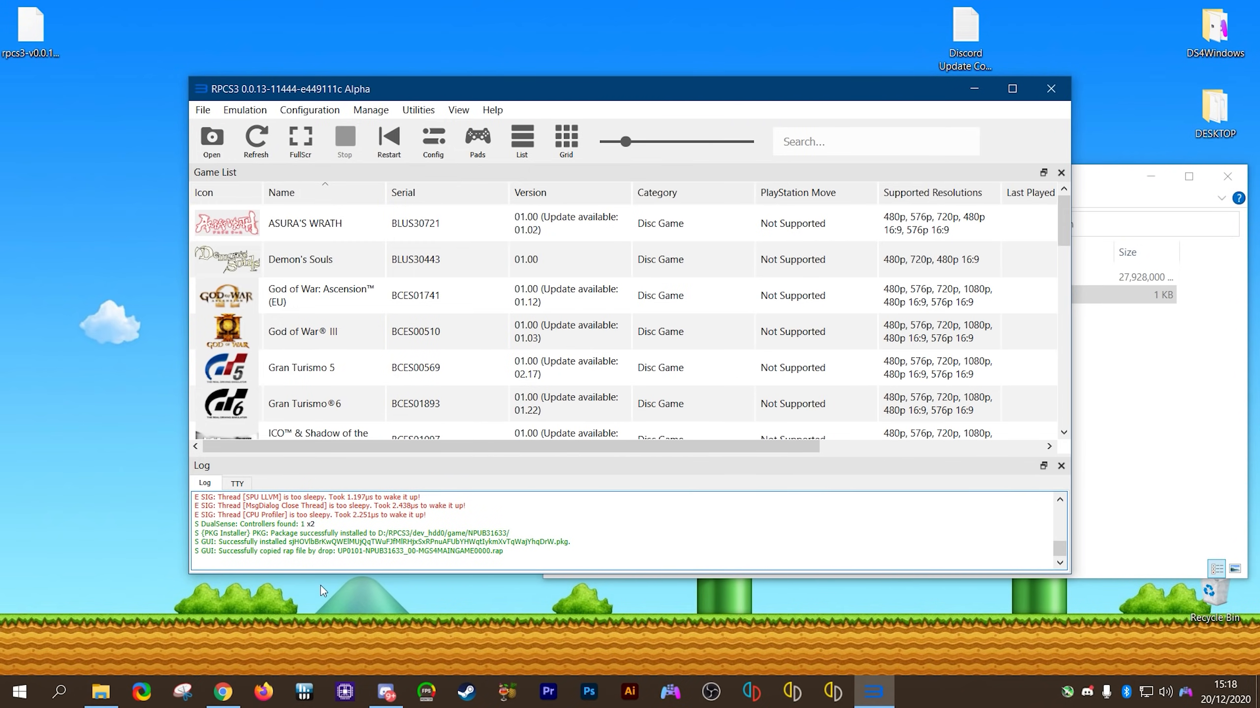
pyautogui.moveTo(202, 558); pyautogui.dragTo(479, 563)
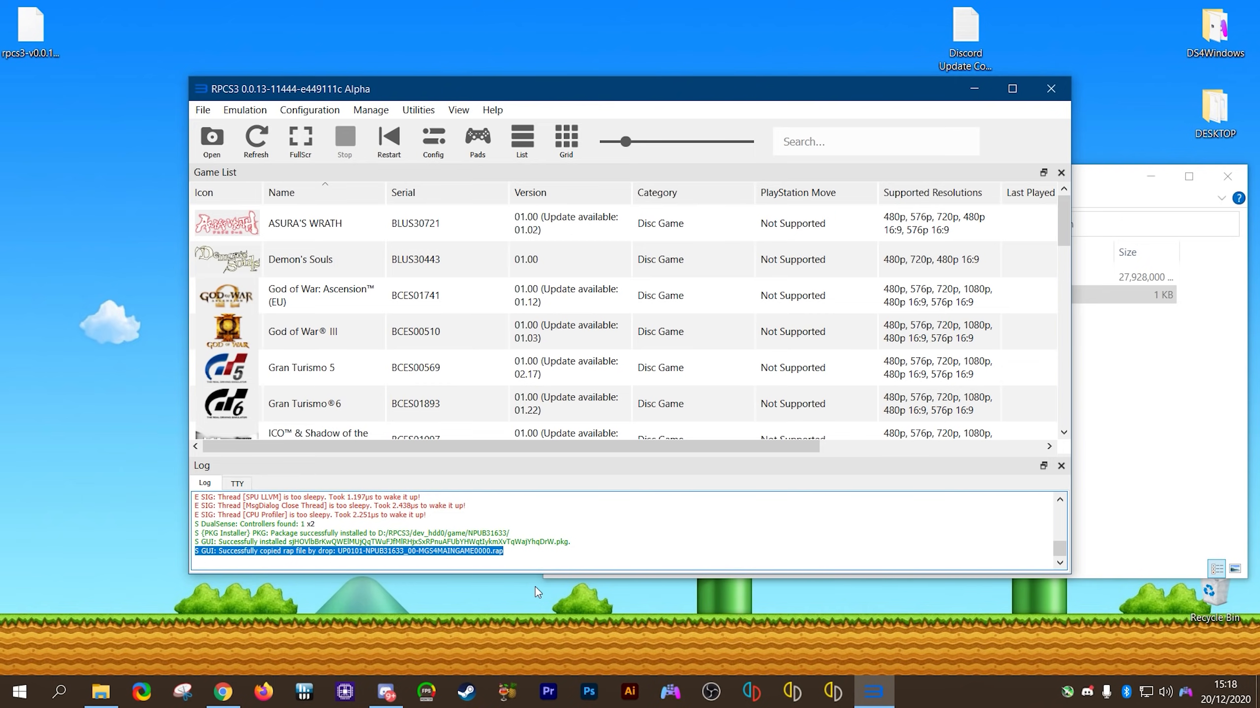
pyautogui.click(533, 564)
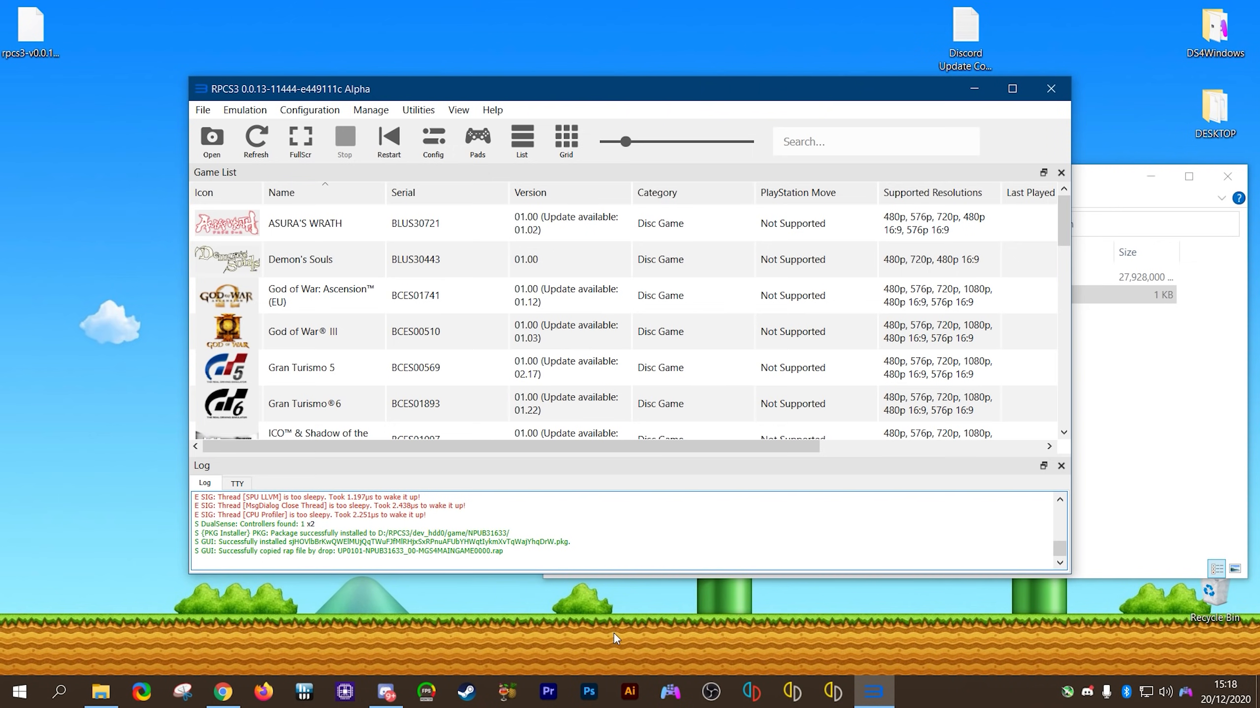
pyautogui.click(1145, 478)
pyautogui.click(1241, 179)
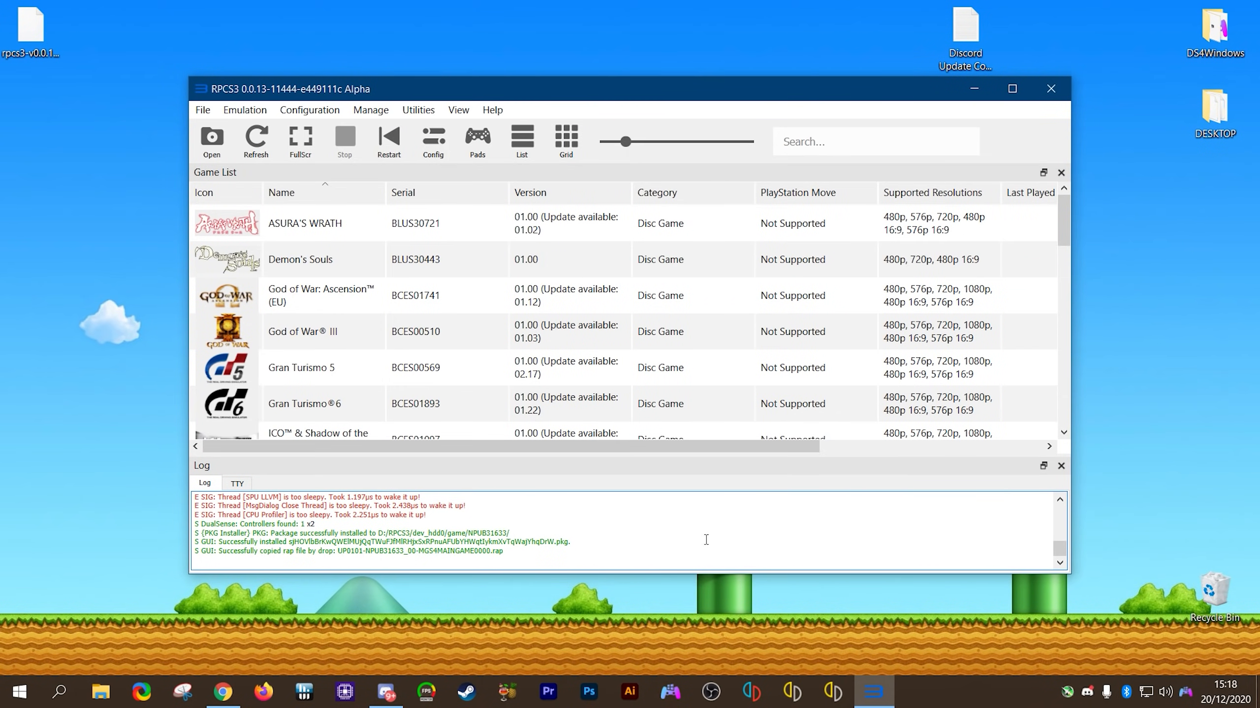
# Step: Switch to Discord's bot-spam channel and open the Discord Update Command text file in a small Notepad window beside it
pyautogui.click(386, 695)
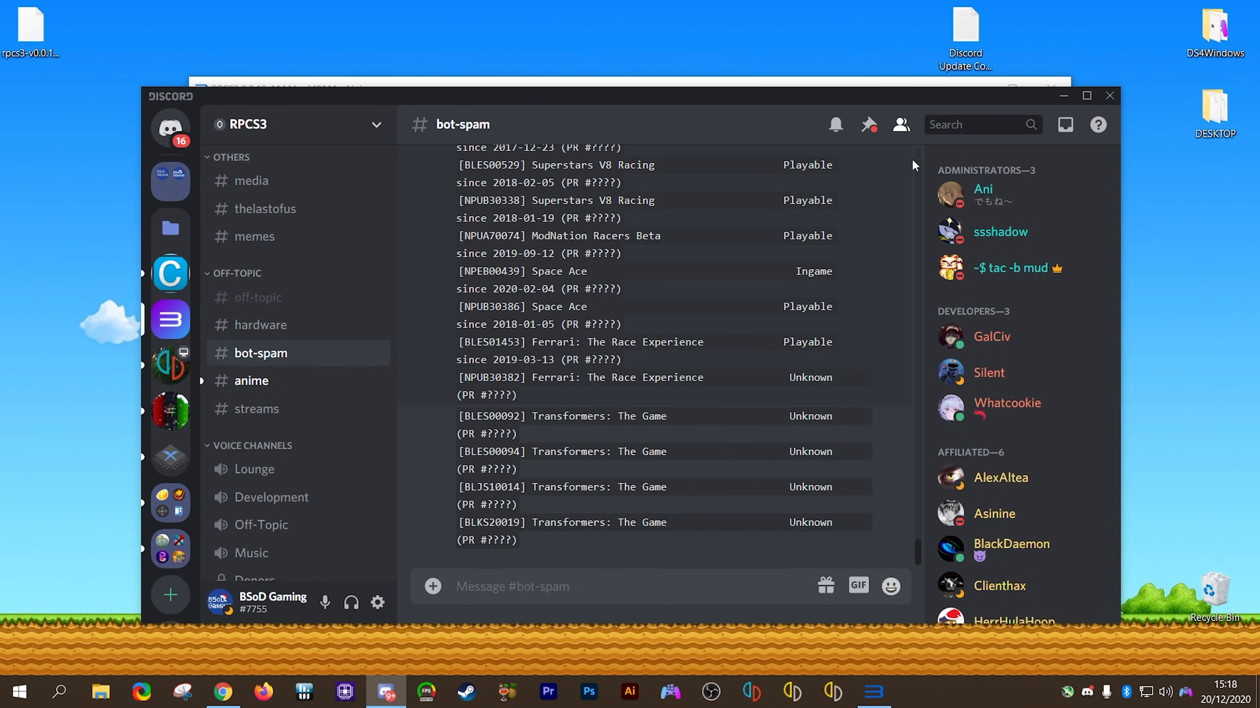
pyautogui.doubleClick(973, 35)
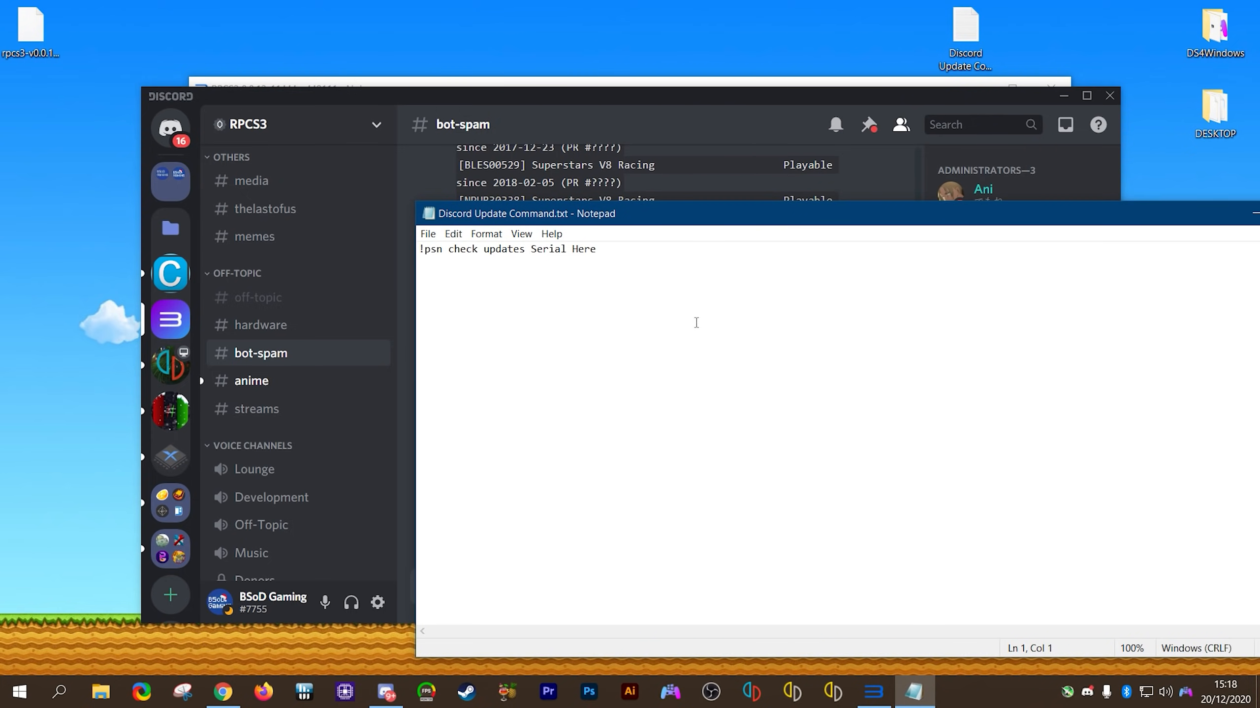
pyautogui.moveTo(424, 255); pyautogui.dragTo(616, 260)
pyautogui.click(615, 382)
pyautogui.moveTo(727, 220); pyautogui.dragTo(386, 155)
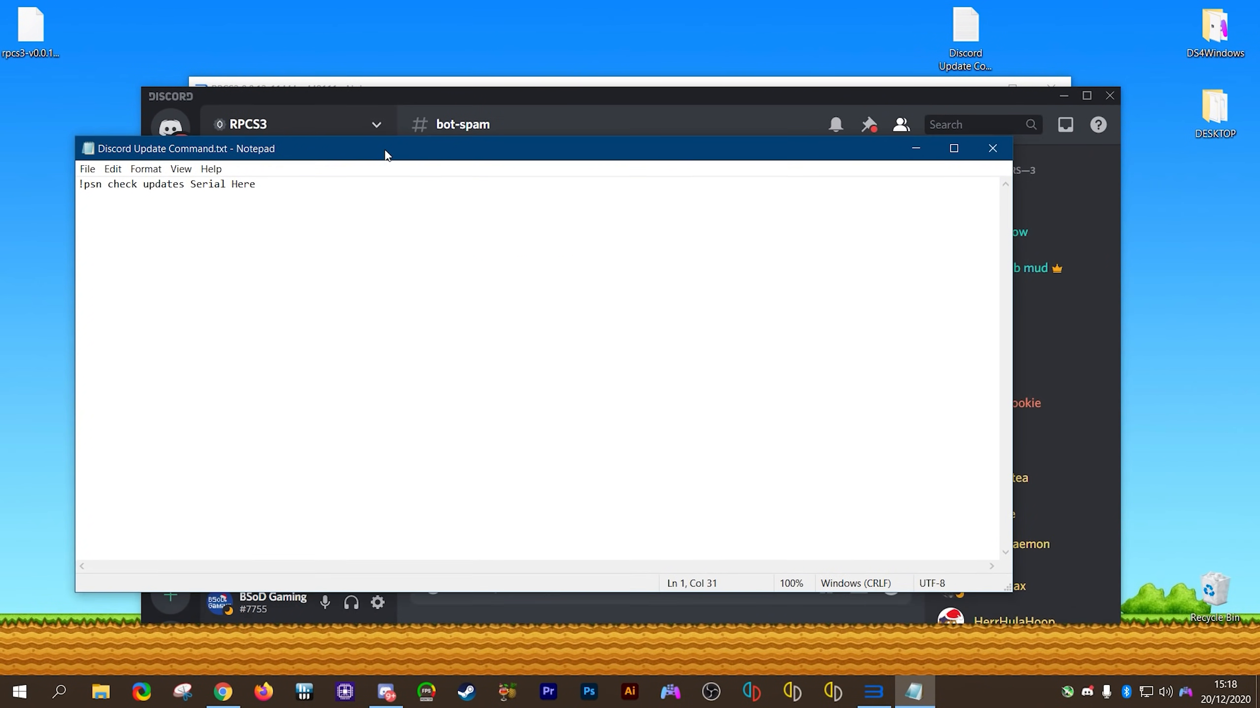
pyautogui.moveTo(1010, 303); pyautogui.dragTo(313, 303)
pyautogui.moveTo(208, 592); pyautogui.dragTo(198, 247)
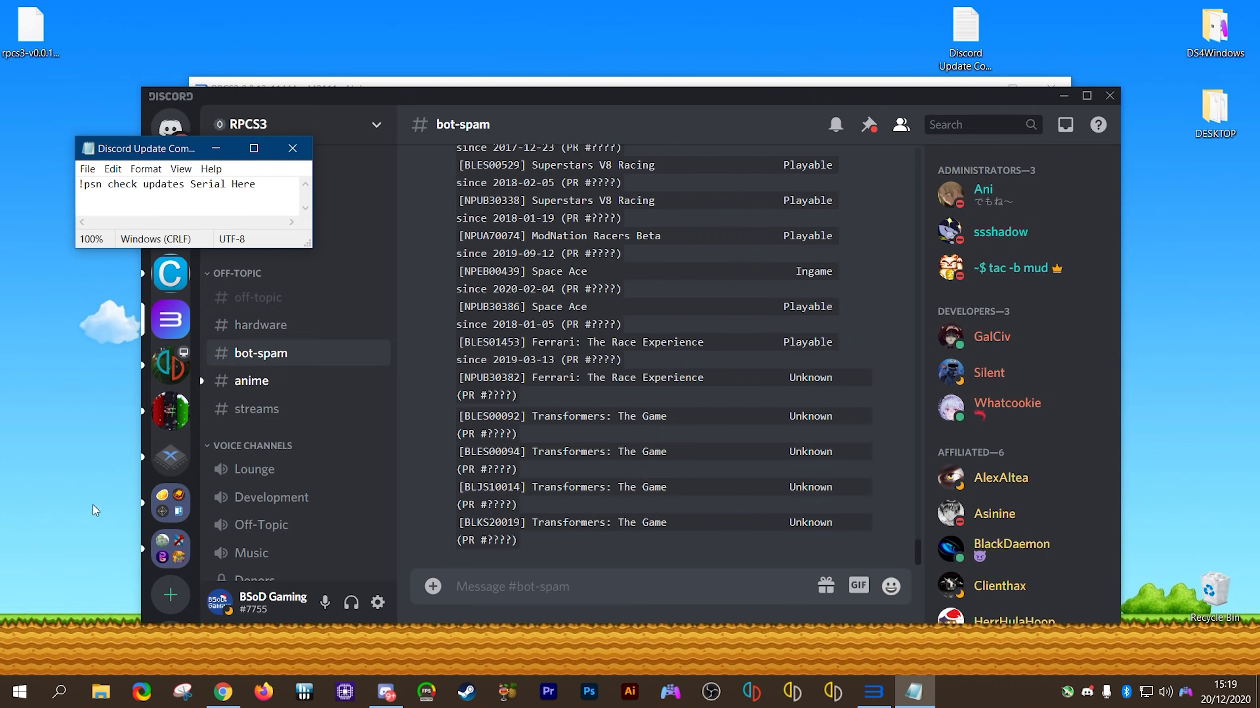
# Step: Switch to RPCS3 and copy the serial of Gran Turismo 6 from the game list
pyautogui.click(537, 86)
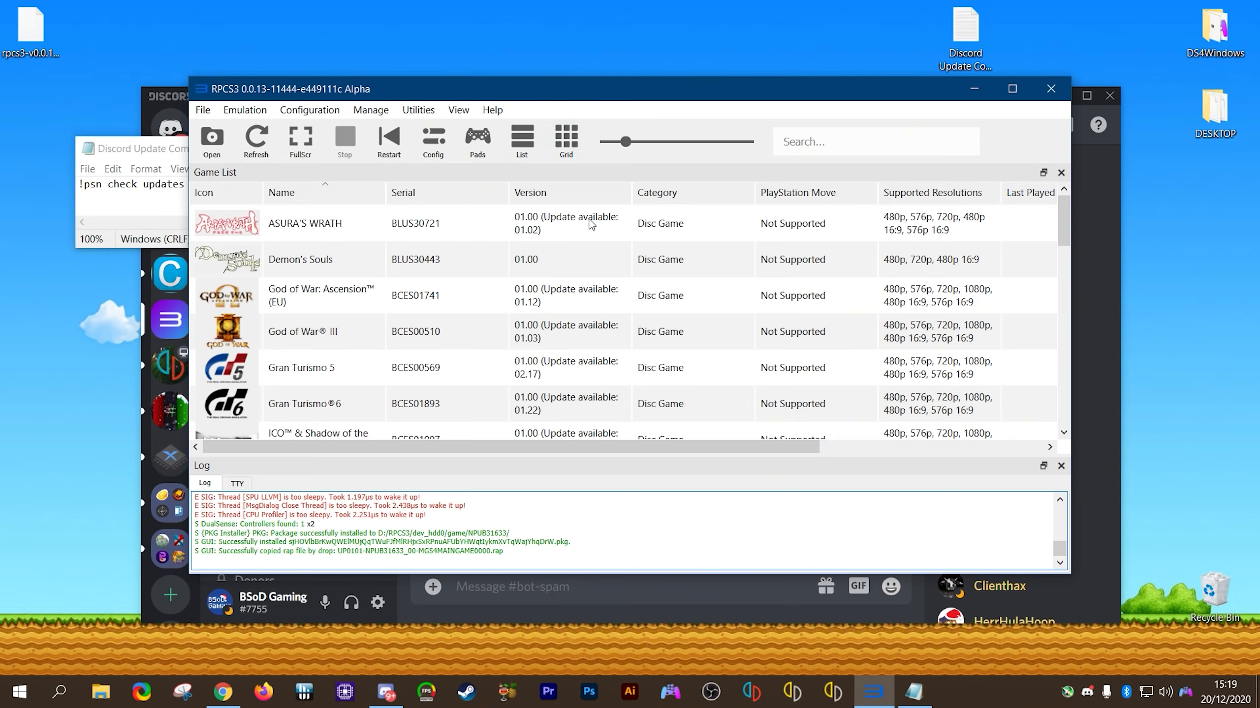
pyautogui.click(319, 368)
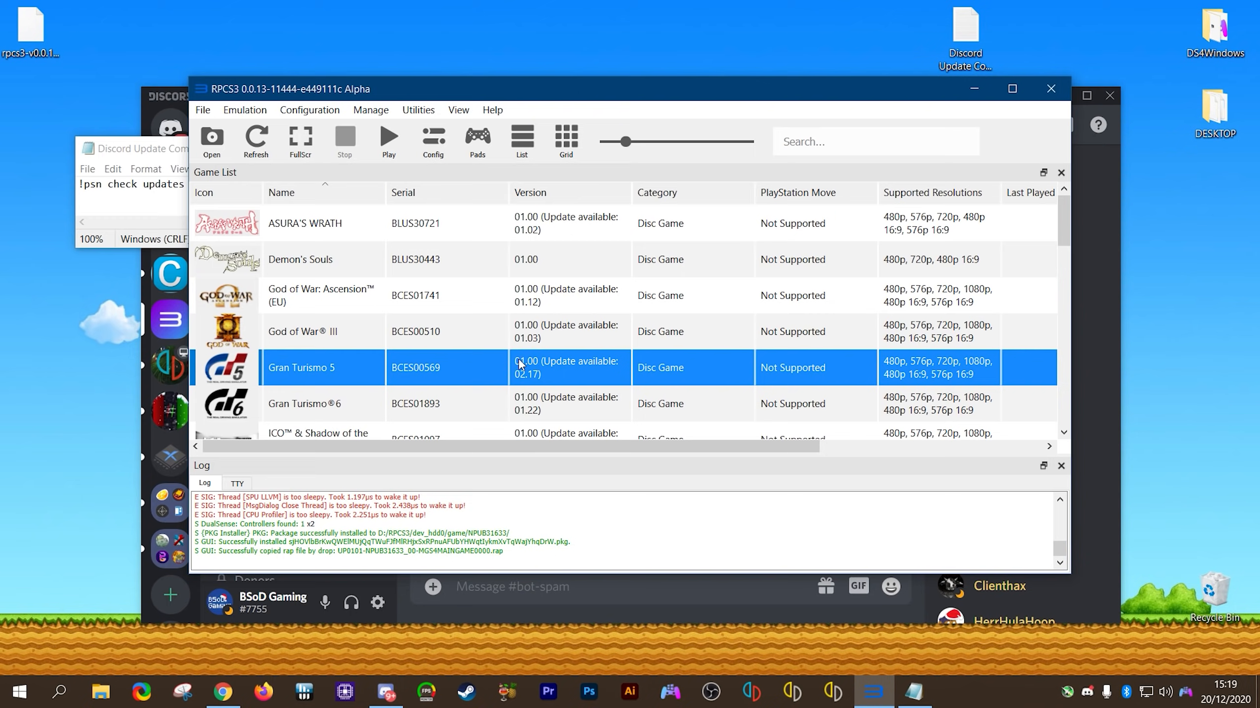
pyautogui.click(308, 401)
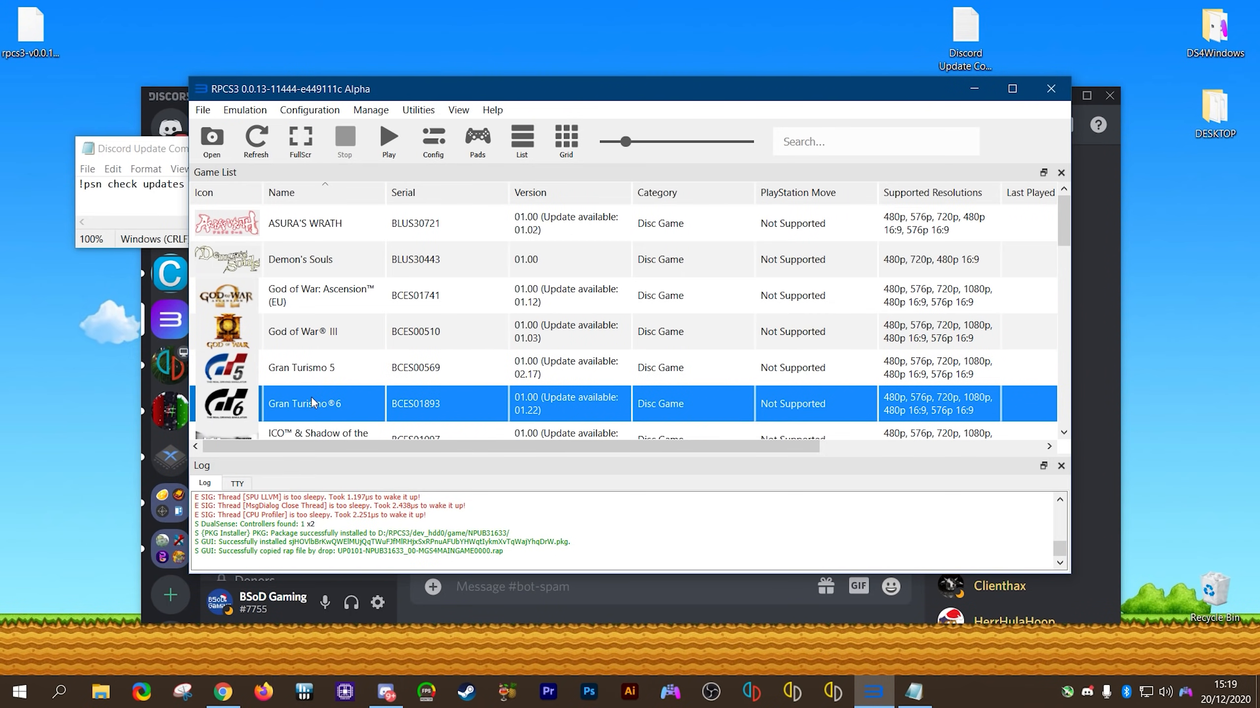
pyautogui.rightClick(340, 408)
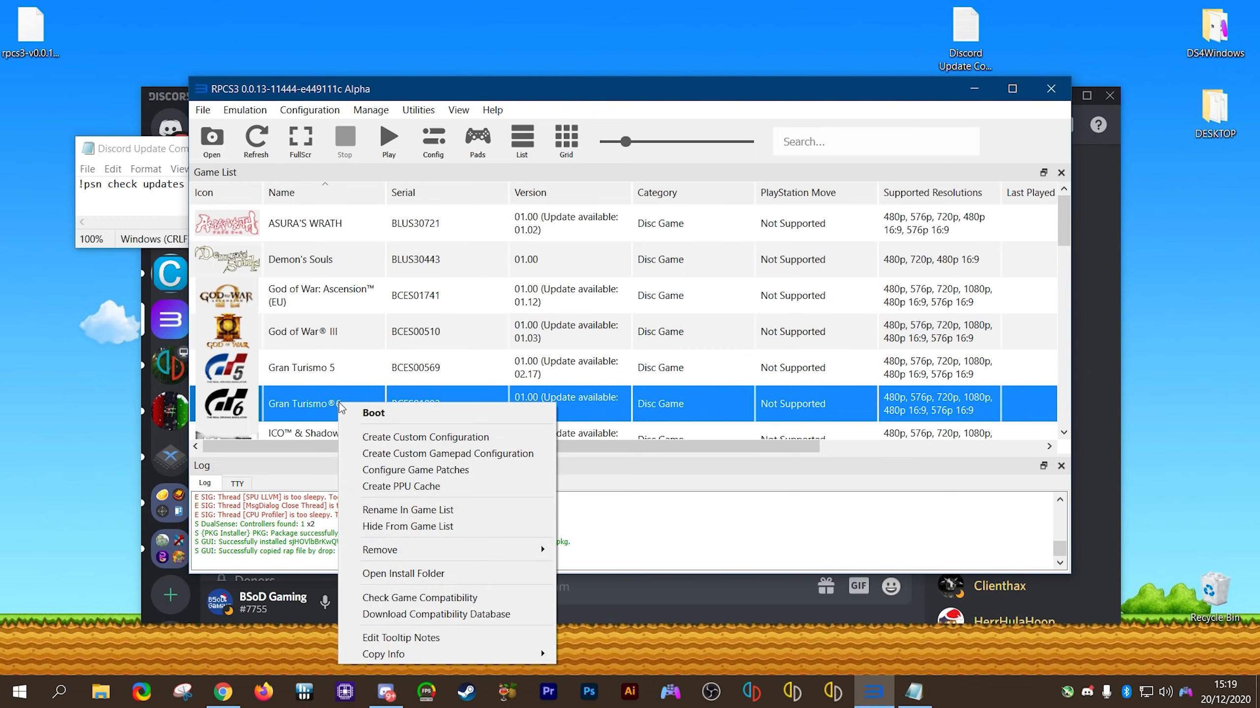
pyautogui.moveTo(539, 654)
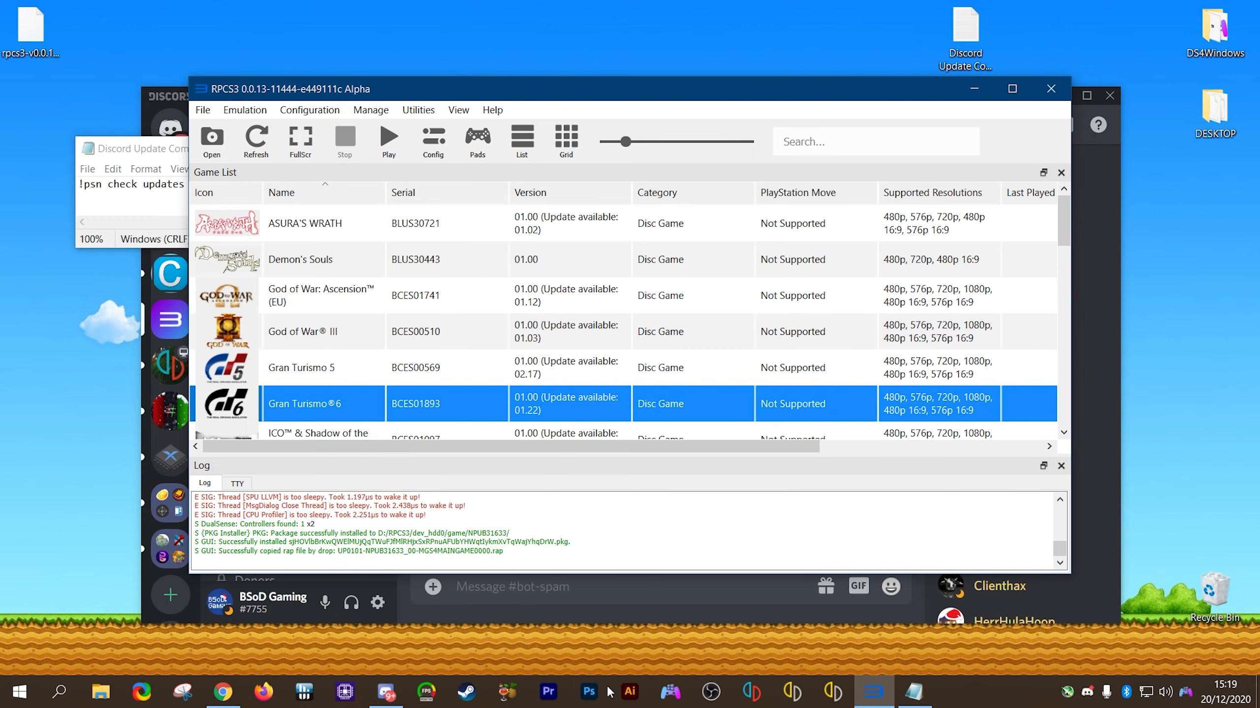
pyautogui.click(607, 687)
# Step: In the Notepad update command, replace the placeholder "Serial Here" with the copied game serial BCES01893
pyautogui.click(143, 149)
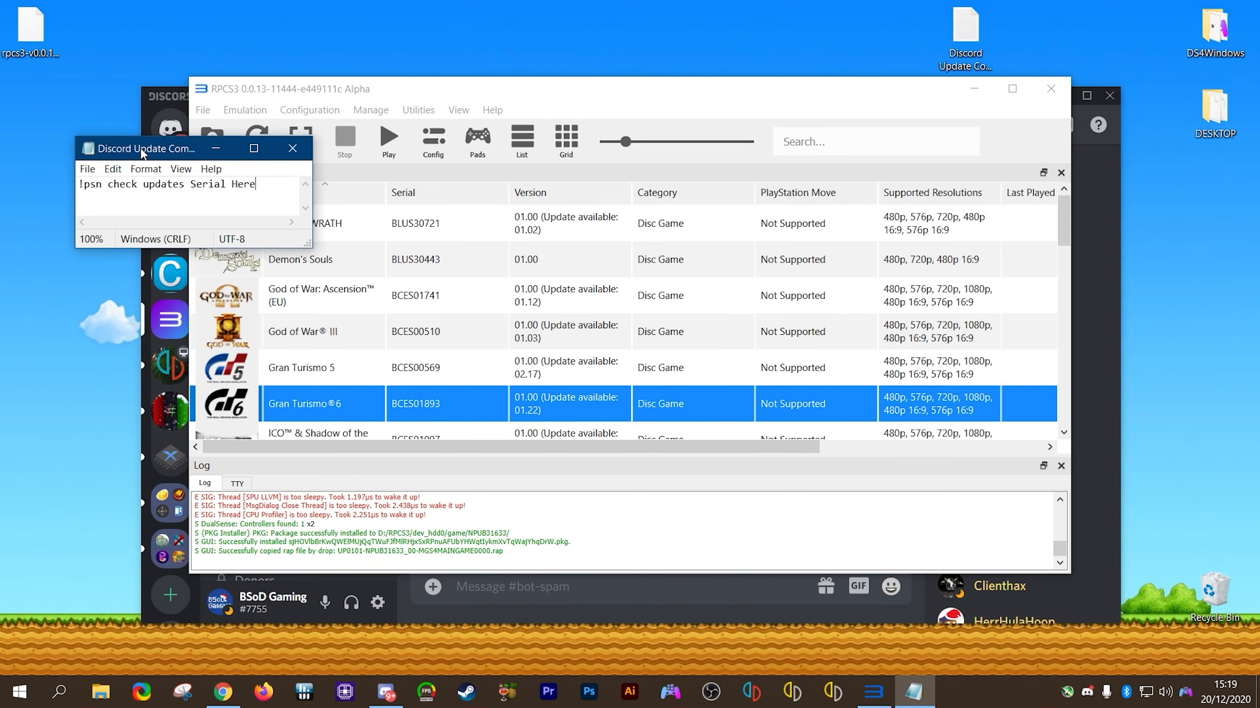
pyautogui.moveTo(196, 193); pyautogui.dragTo(263, 197)
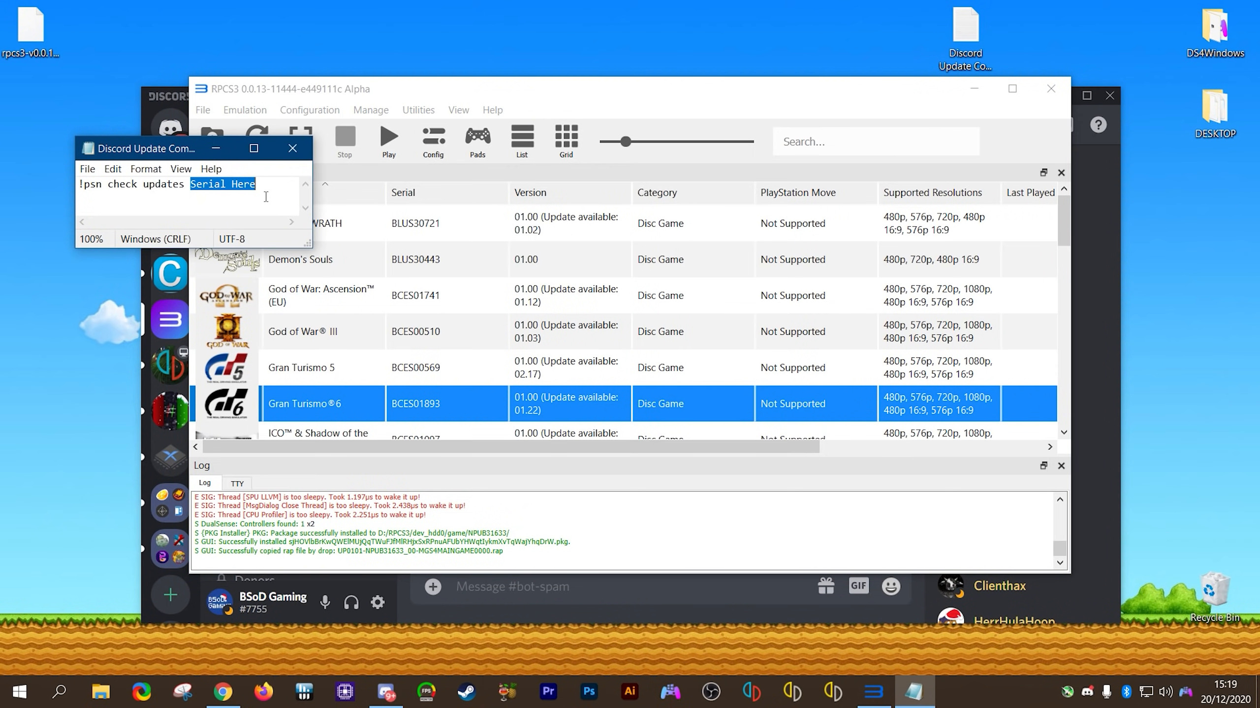
pyautogui.rightClick(249, 194)
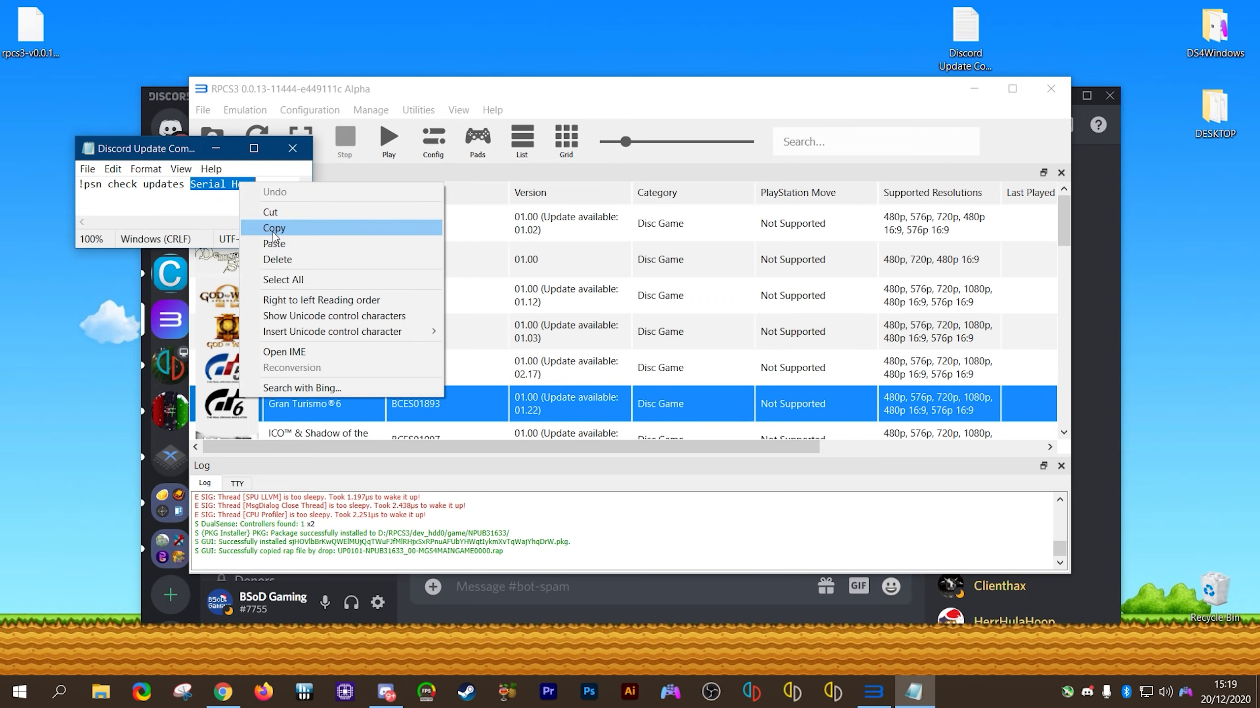
pyautogui.click(296, 247)
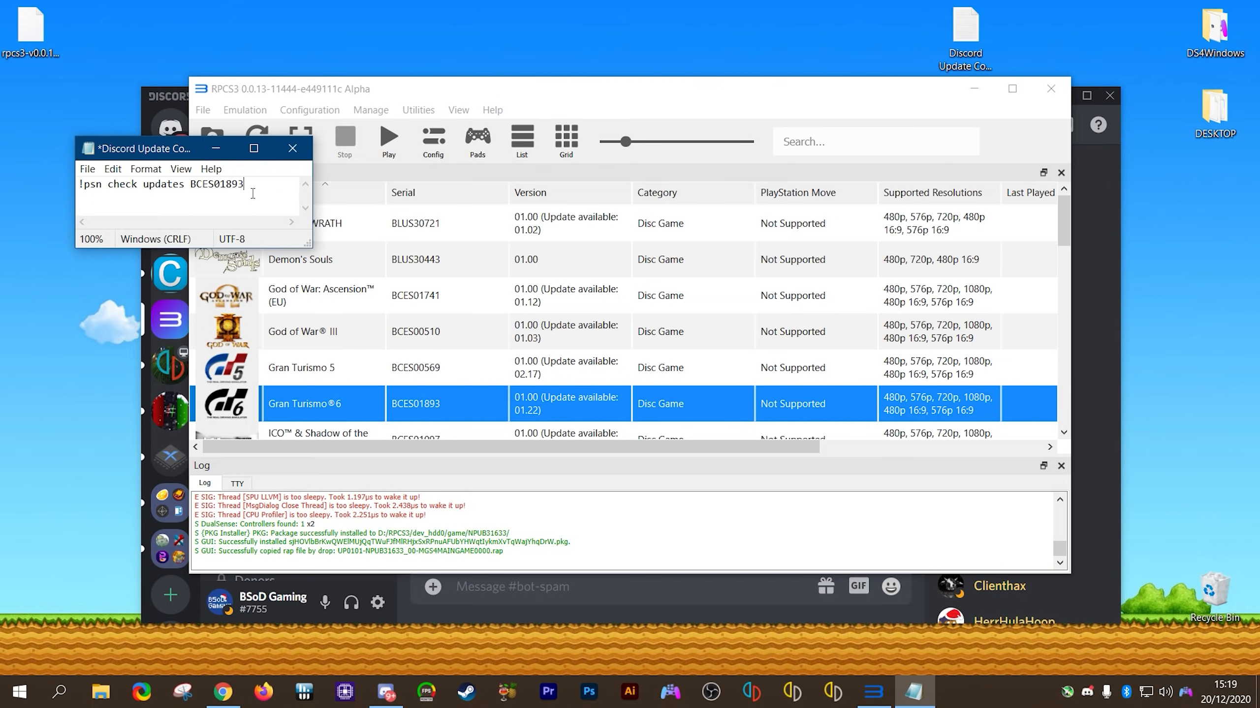
# Step: Copy the full command "!psn check updates BCES01893" from Notepad and send it in Discord's bot-spam channel
pyautogui.moveTo(252, 193); pyautogui.dragTo(91, 188)
pyautogui.rightClick(102, 193)
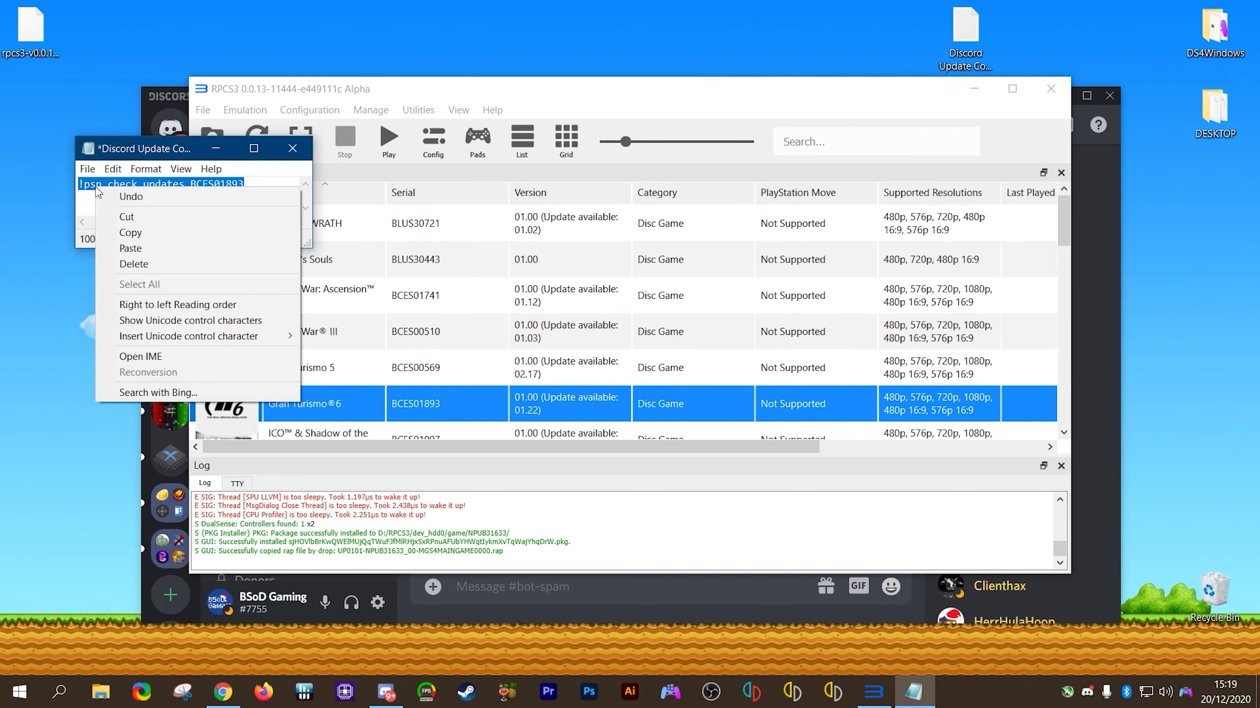
pyautogui.click(124, 233)
pyautogui.click(603, 602)
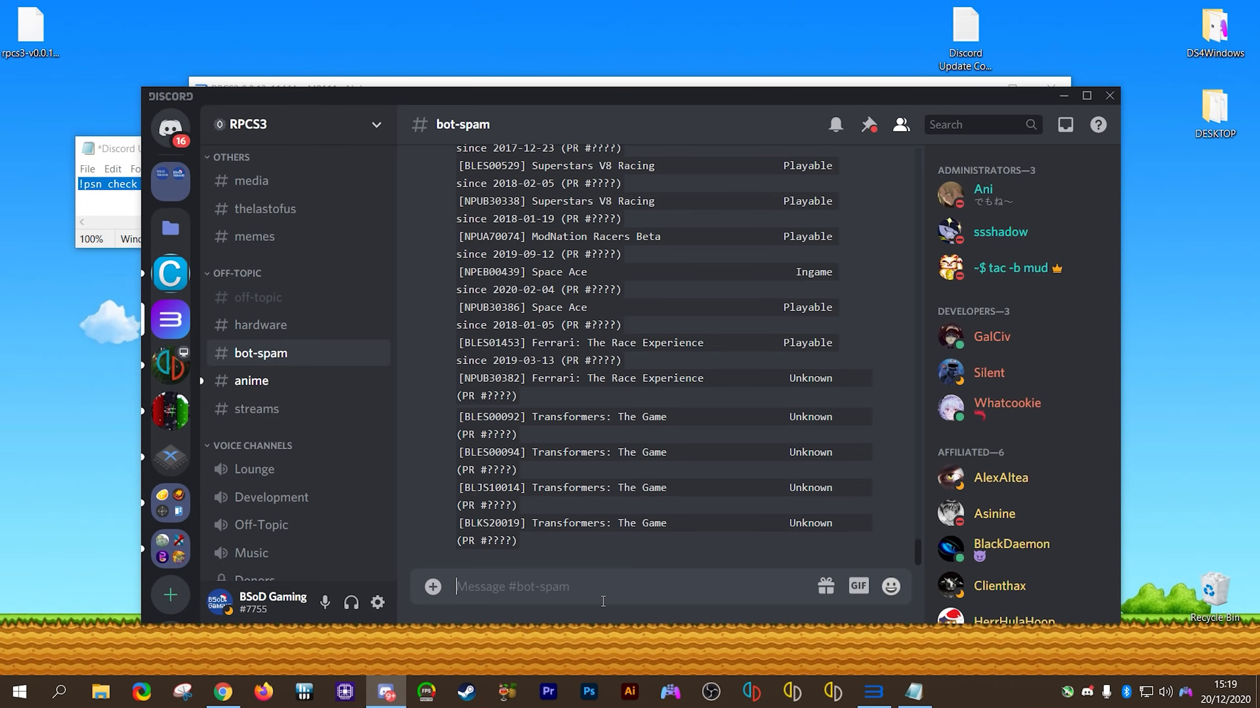
pyautogui.rightClick(601, 594)
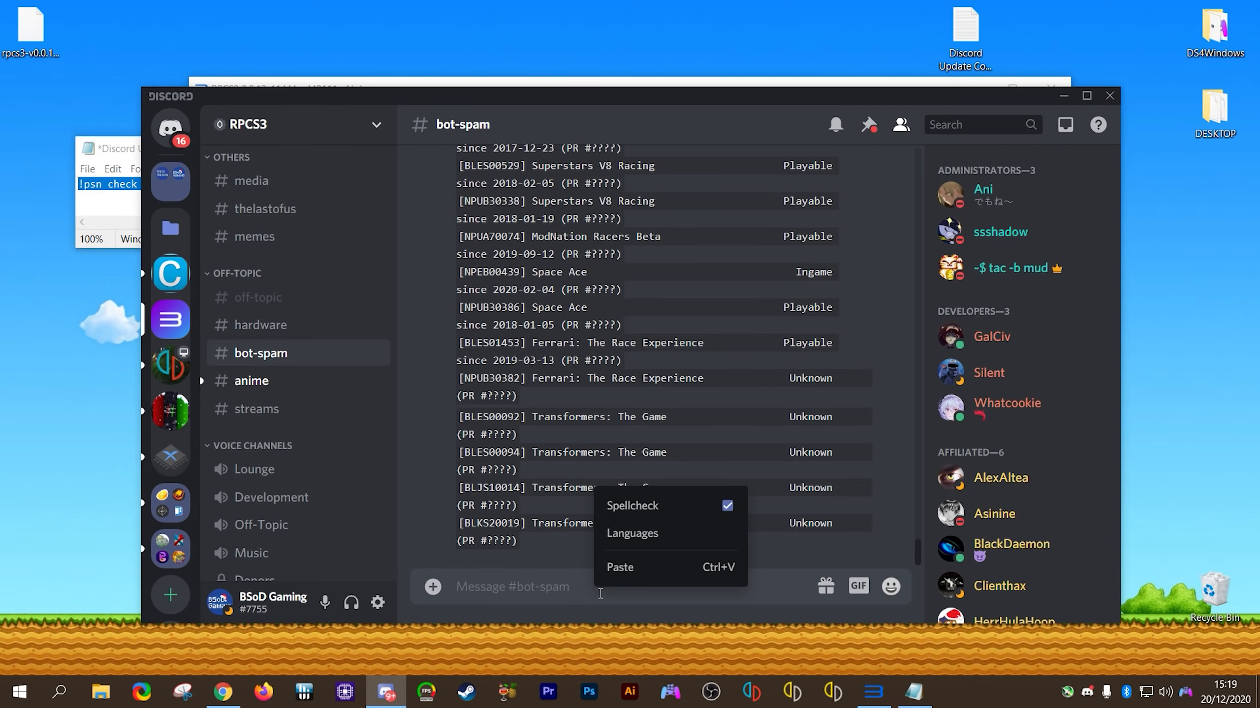
pyautogui.click(625, 566)
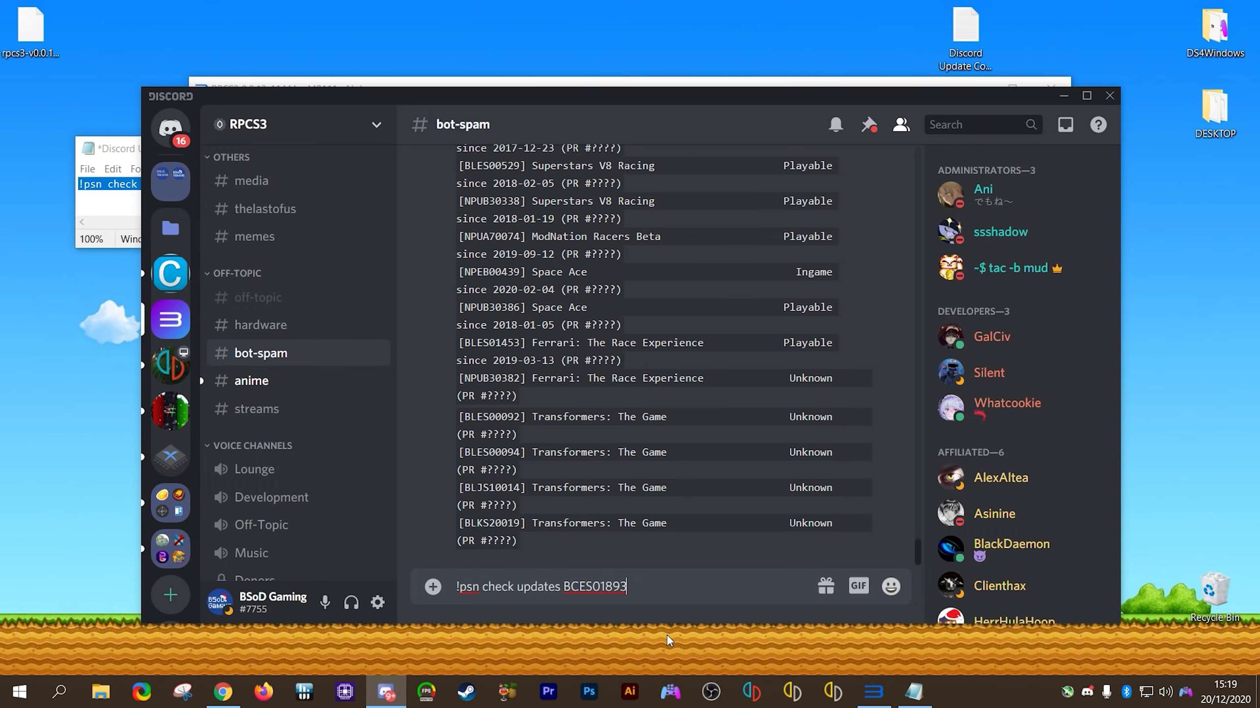
pyautogui.press('Return')
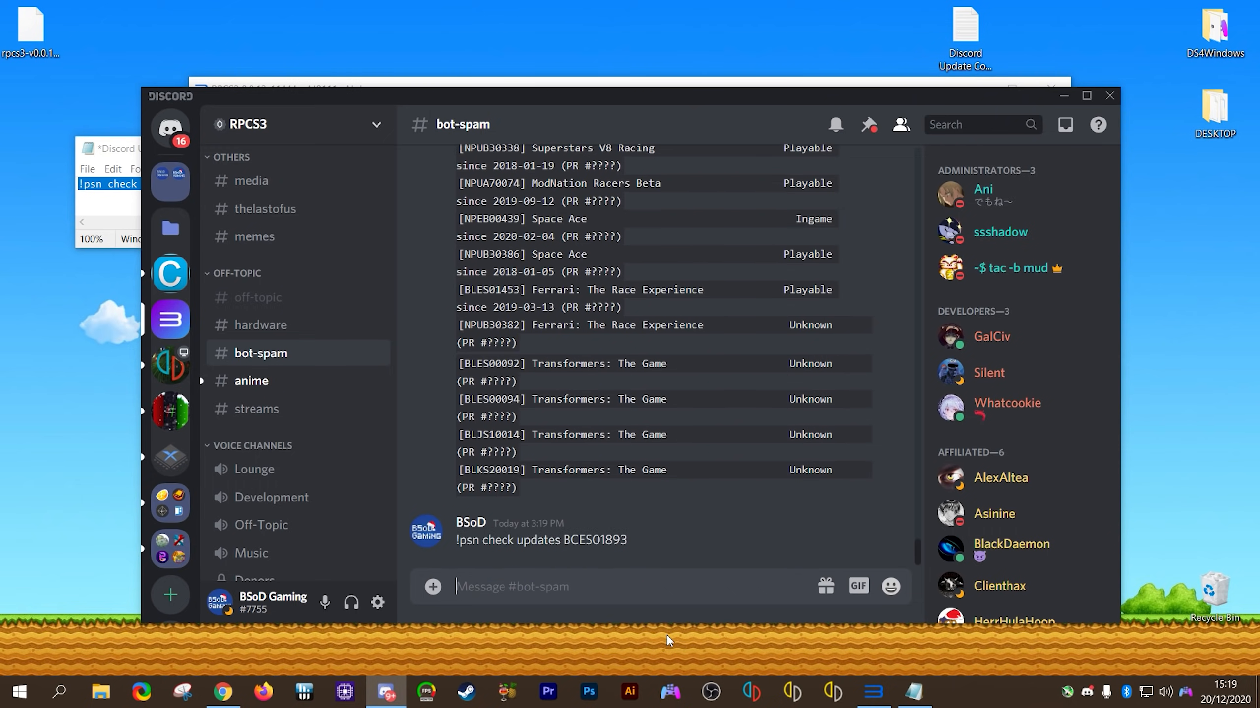
# Step: Open the Update v01.02 package link from the bot's Gran Turismo 6 reply and agree to leave for the download site
pyautogui.scroll(10, 774, 455)
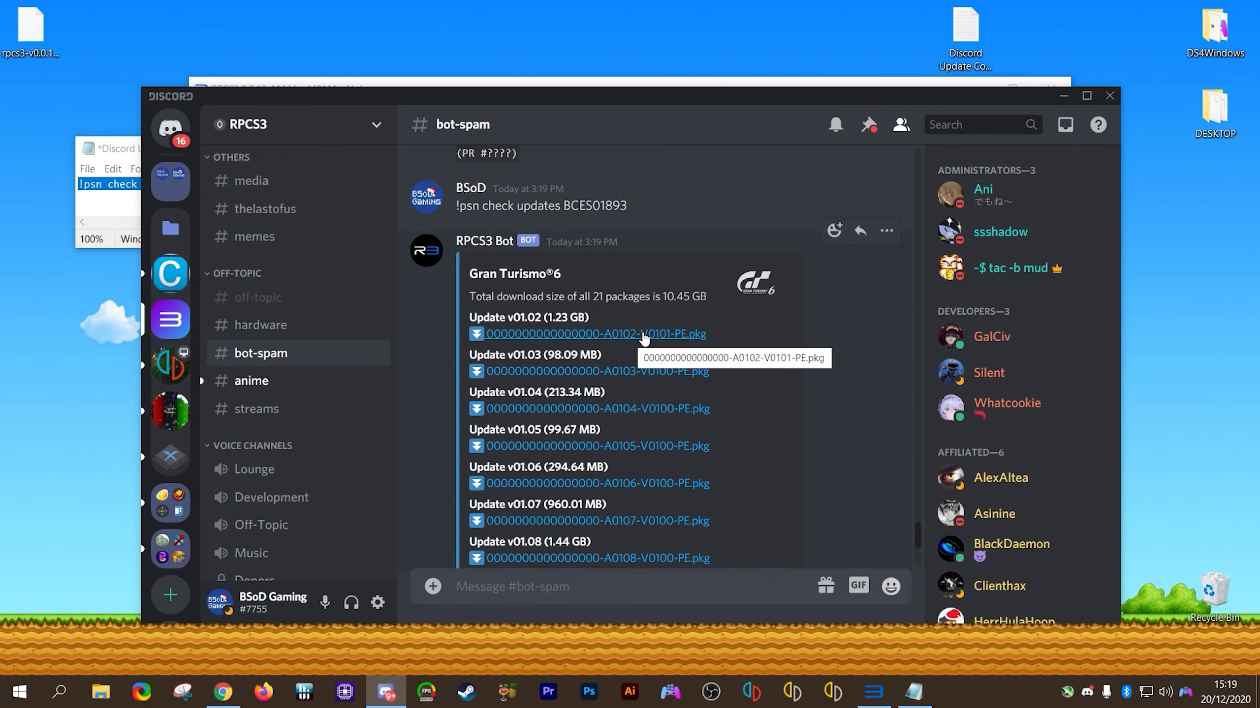
pyautogui.click(608, 335)
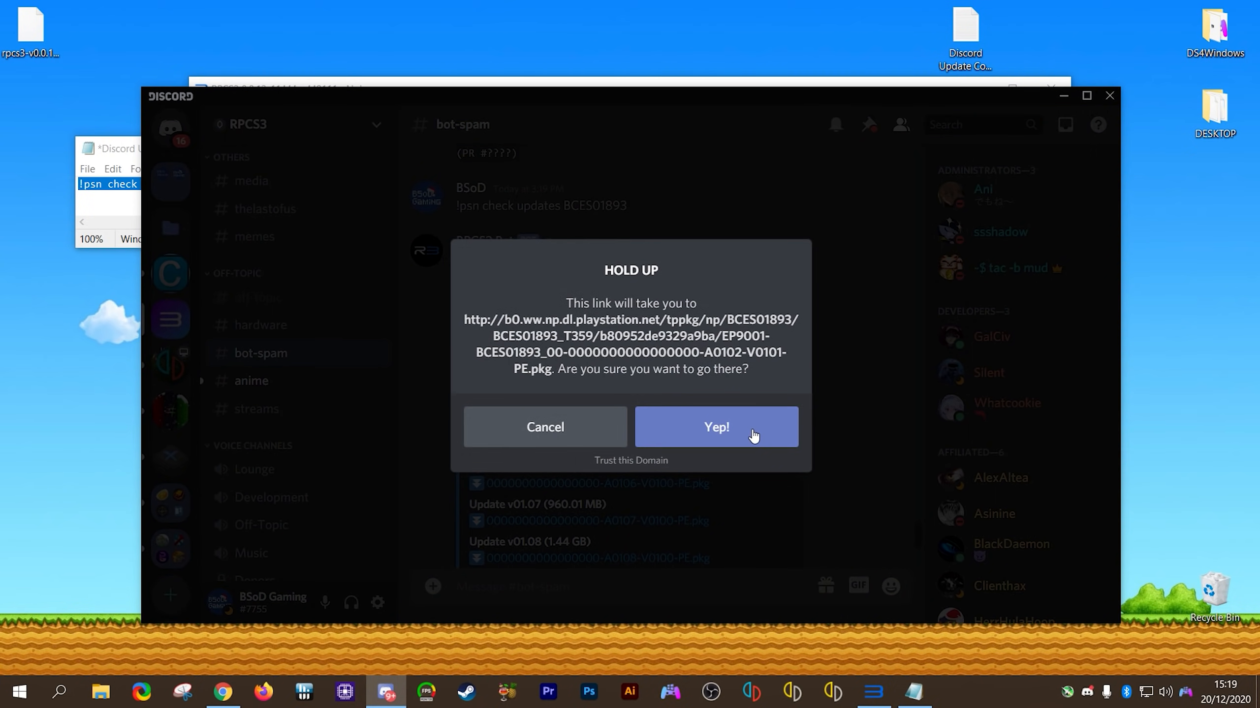
pyautogui.click(716, 427)
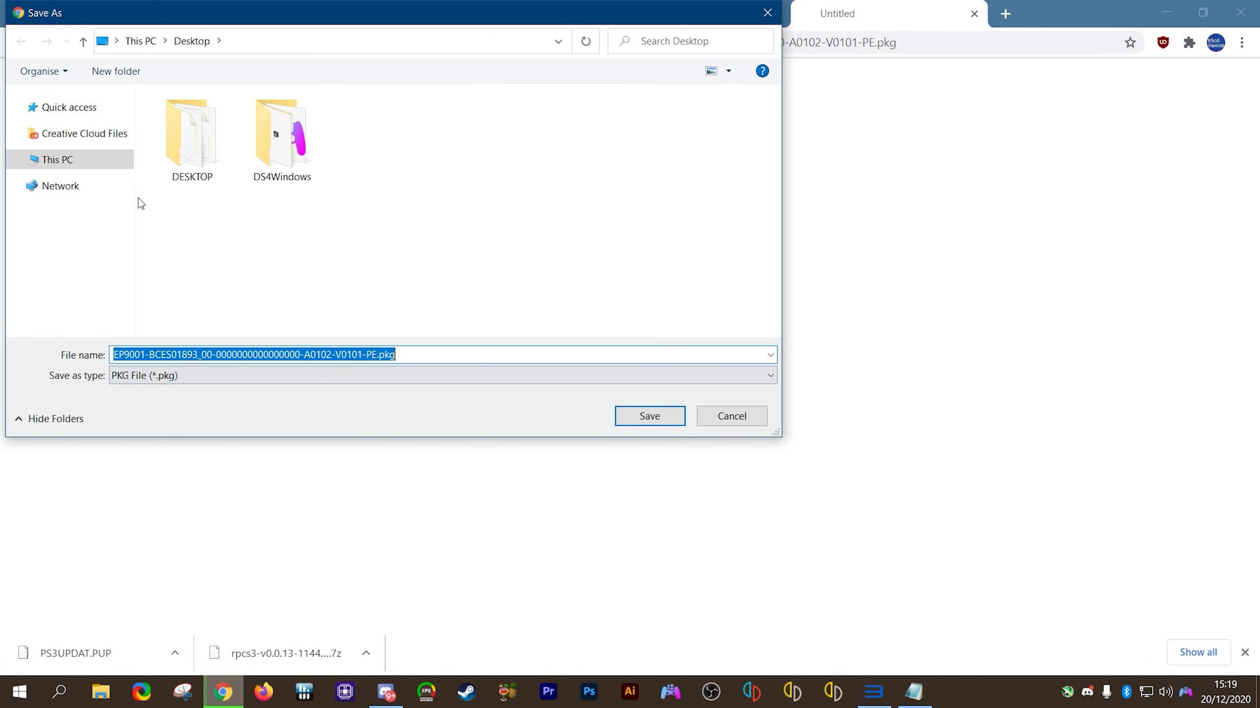
# Step: While choosing the save location, create a folder named "PS3 Game Update files" on drive G:
pyautogui.click(58, 160)
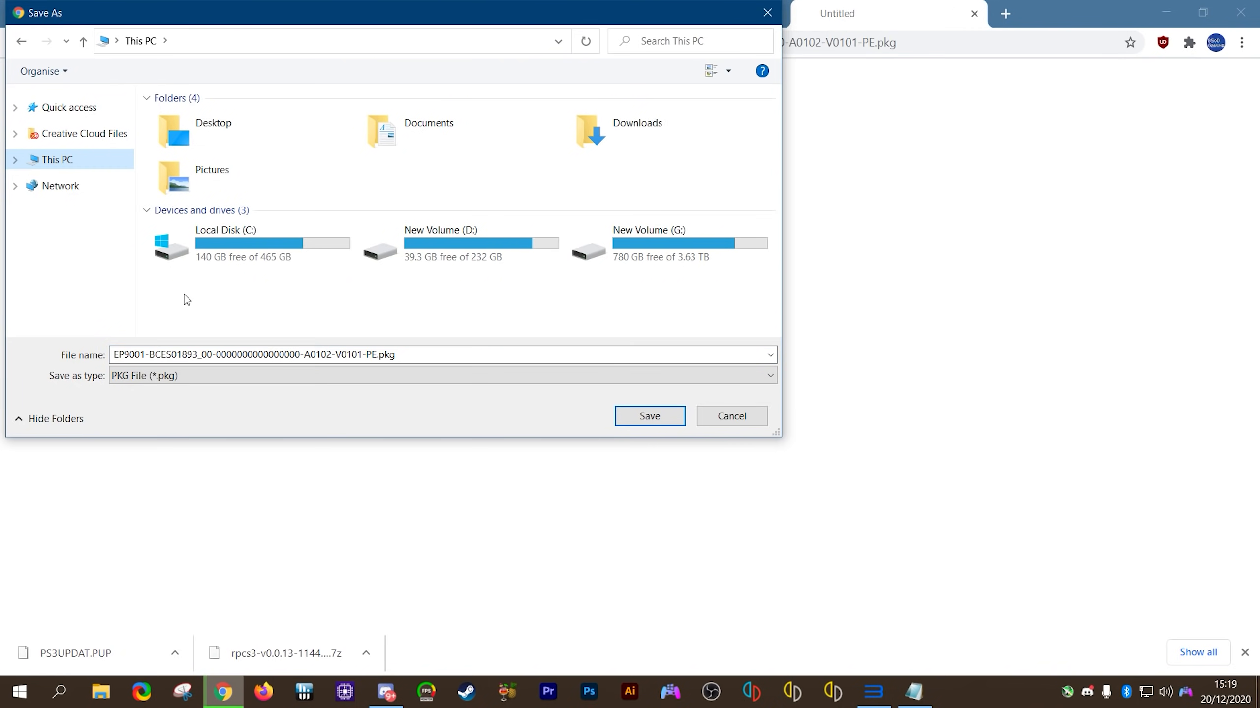
pyautogui.doubleClick(677, 246)
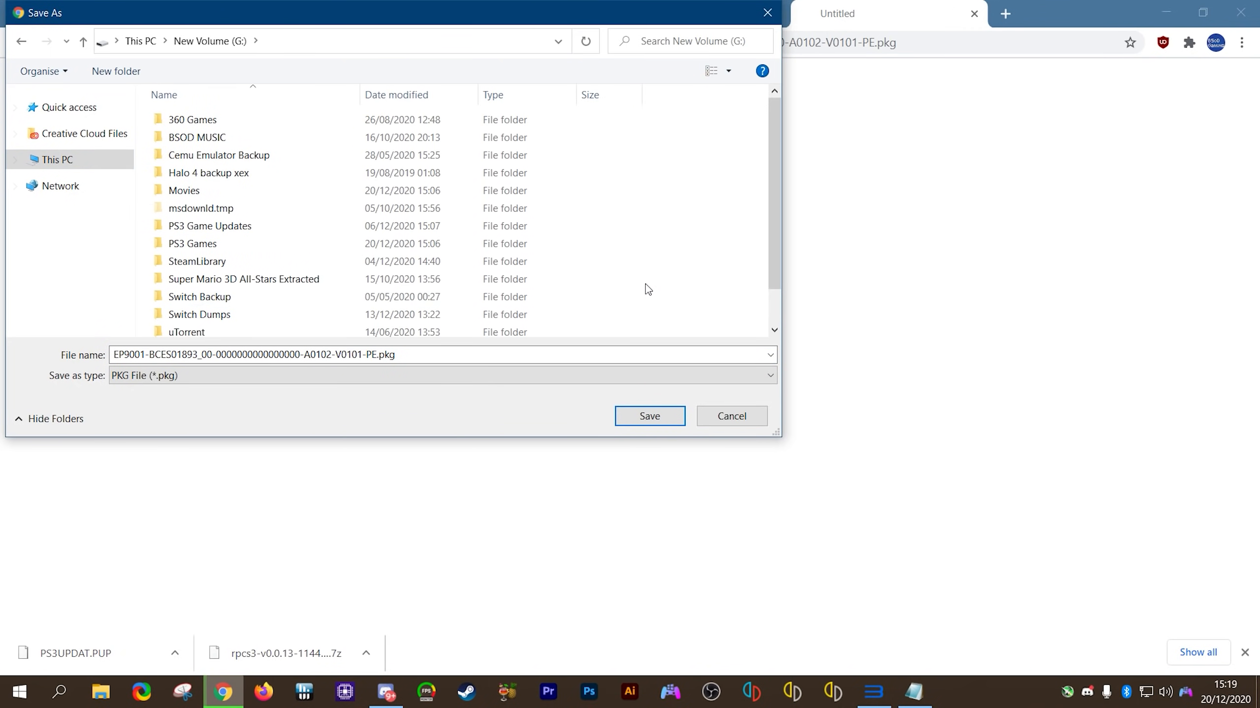
pyautogui.scroll(-1, 648, 290)
pyautogui.rightClick(646, 285)
pyautogui.moveTo(714, 473)
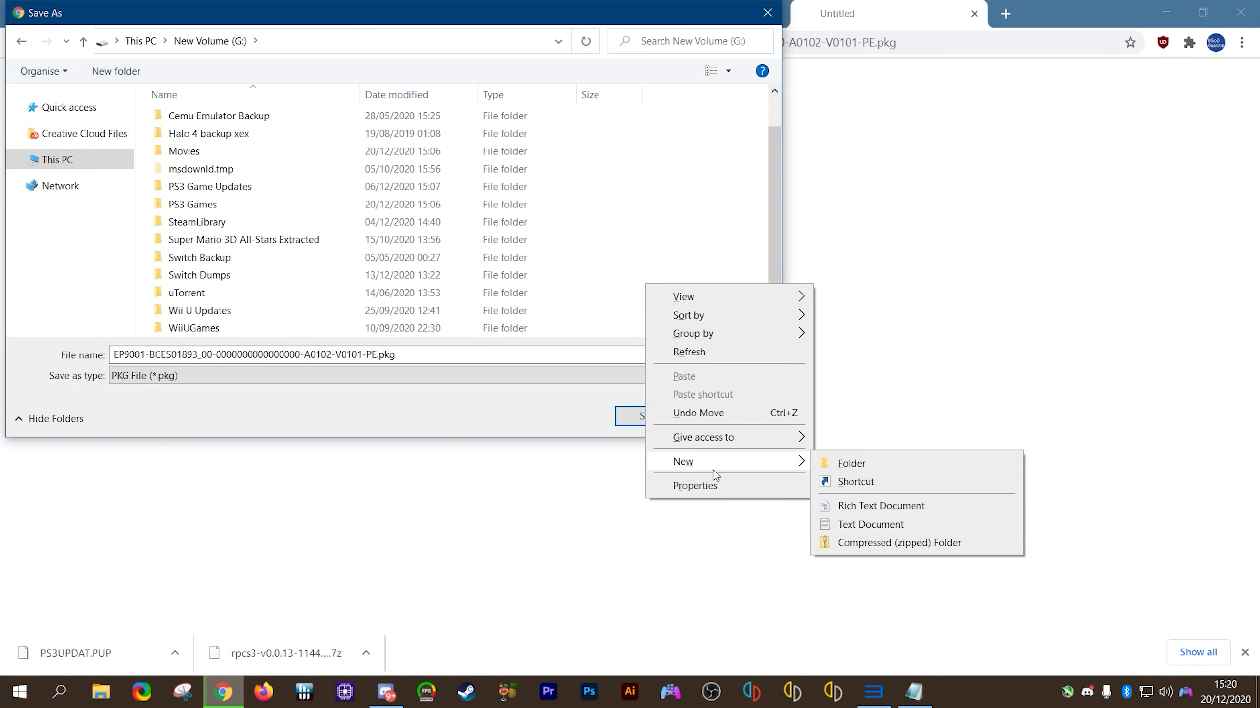
pyautogui.click(875, 468)
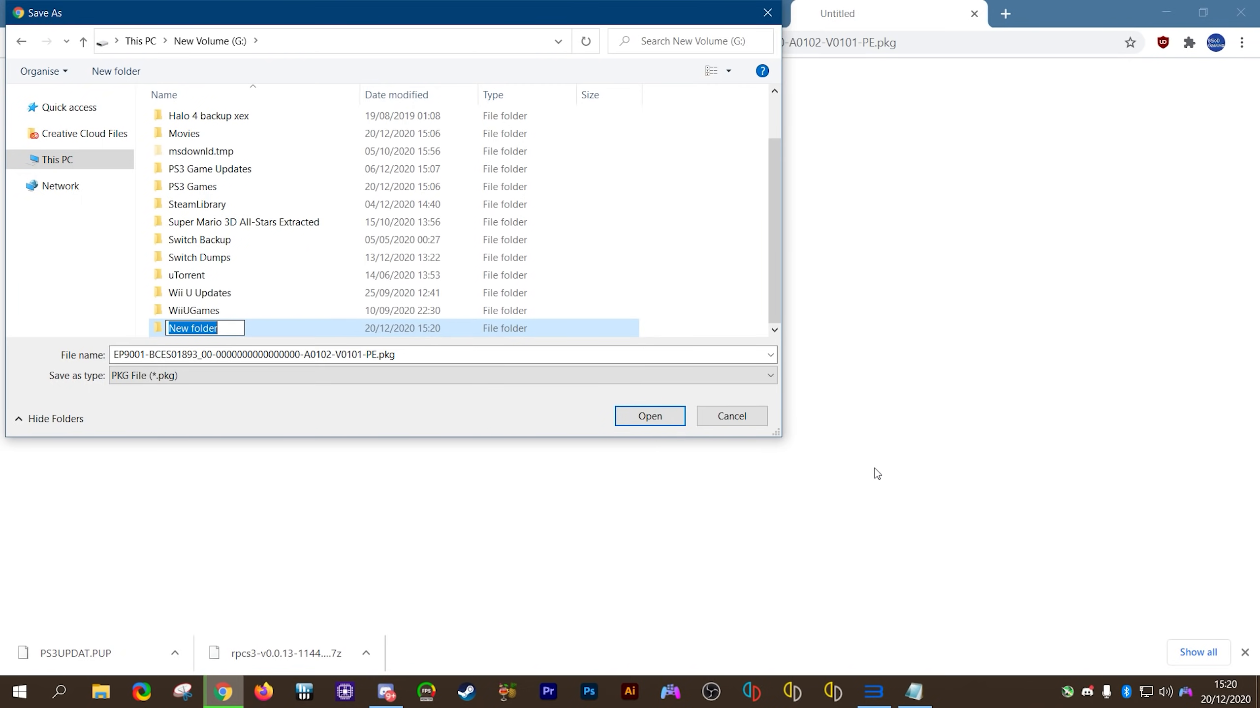
pyautogui.write('PS')
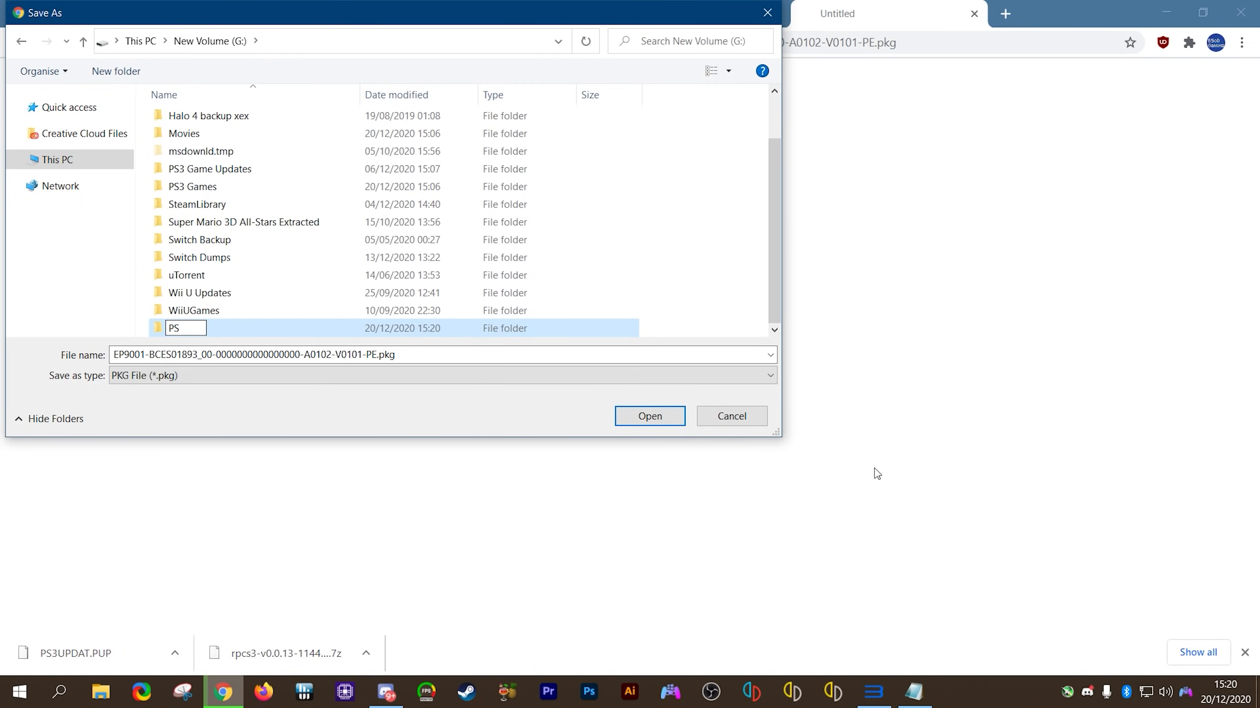
pyautogui.write('3 Game Update files')
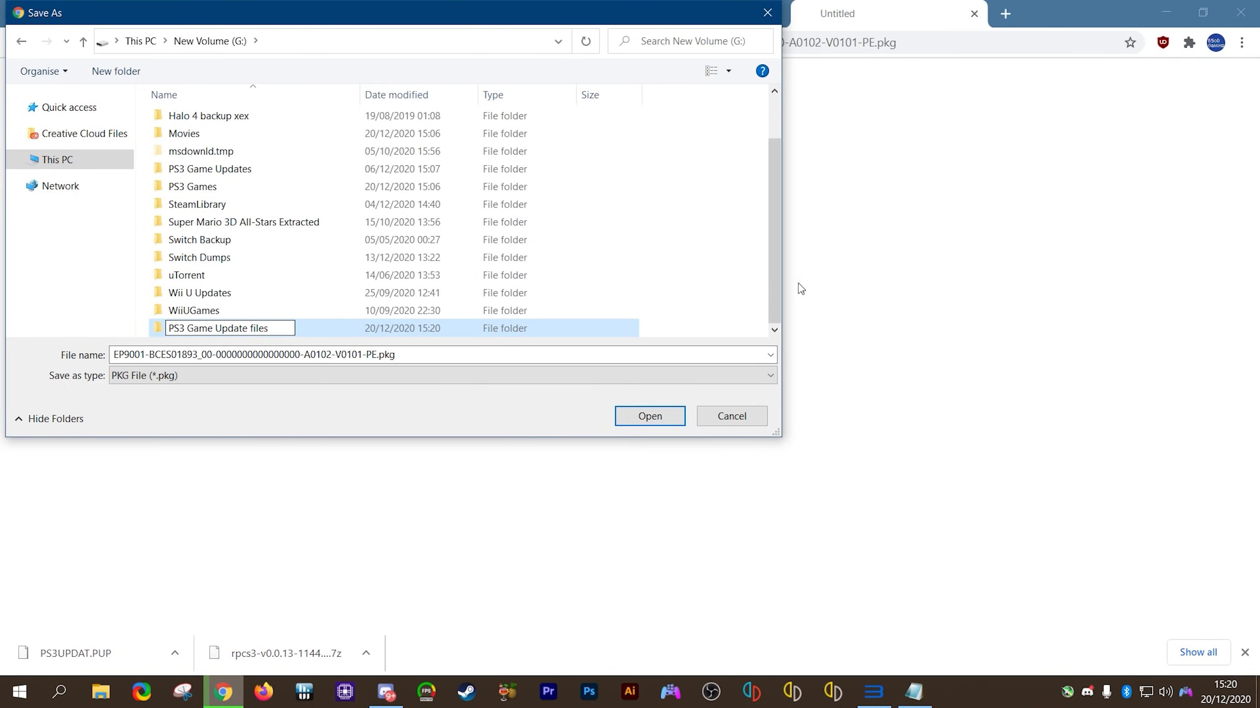
pyautogui.click(698, 282)
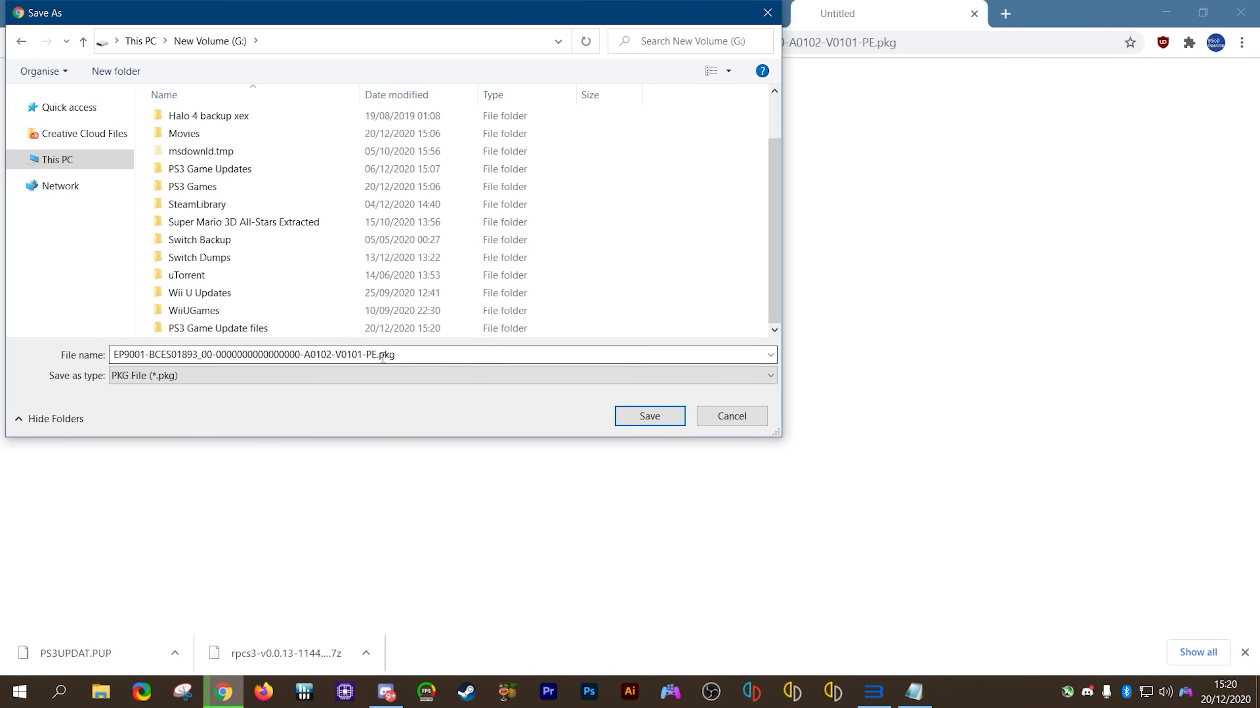
# Step: Create a "GT 6" folder inside PS3 Game Update files and save the v01.02 update PKG in it
pyautogui.doubleClick(204, 329)
pyautogui.rightClick(387, 200)
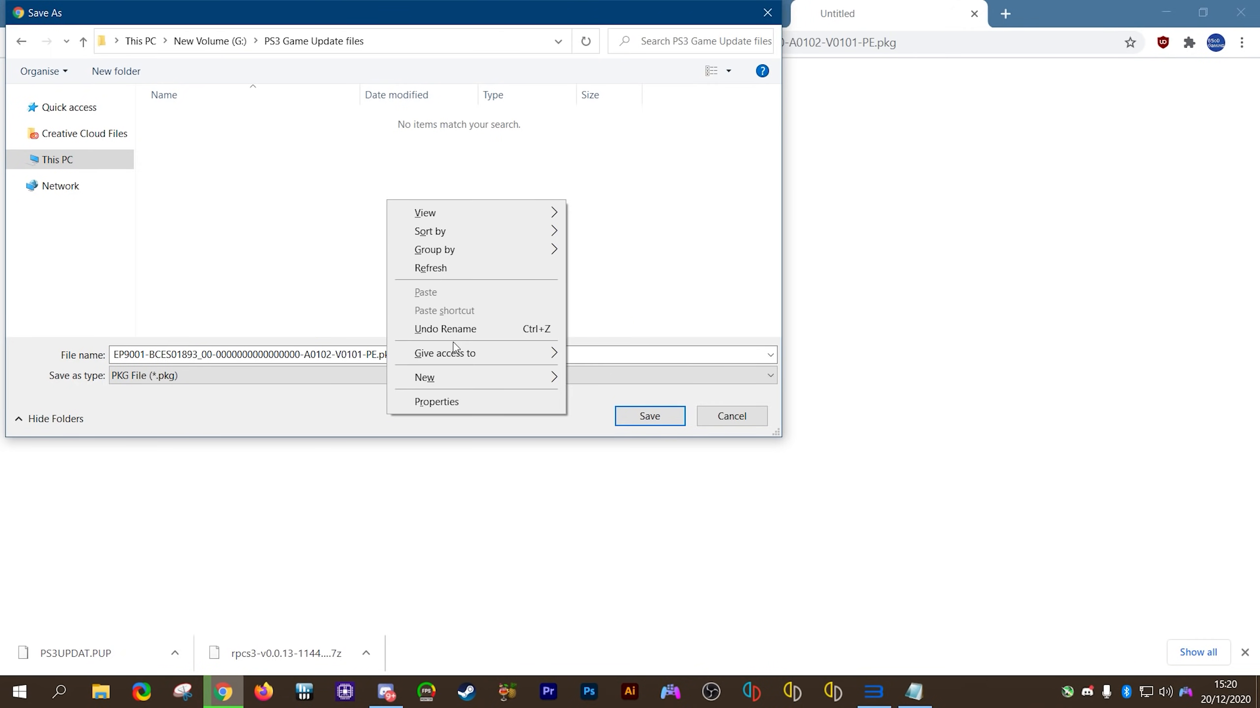
pyautogui.moveTo(550, 377)
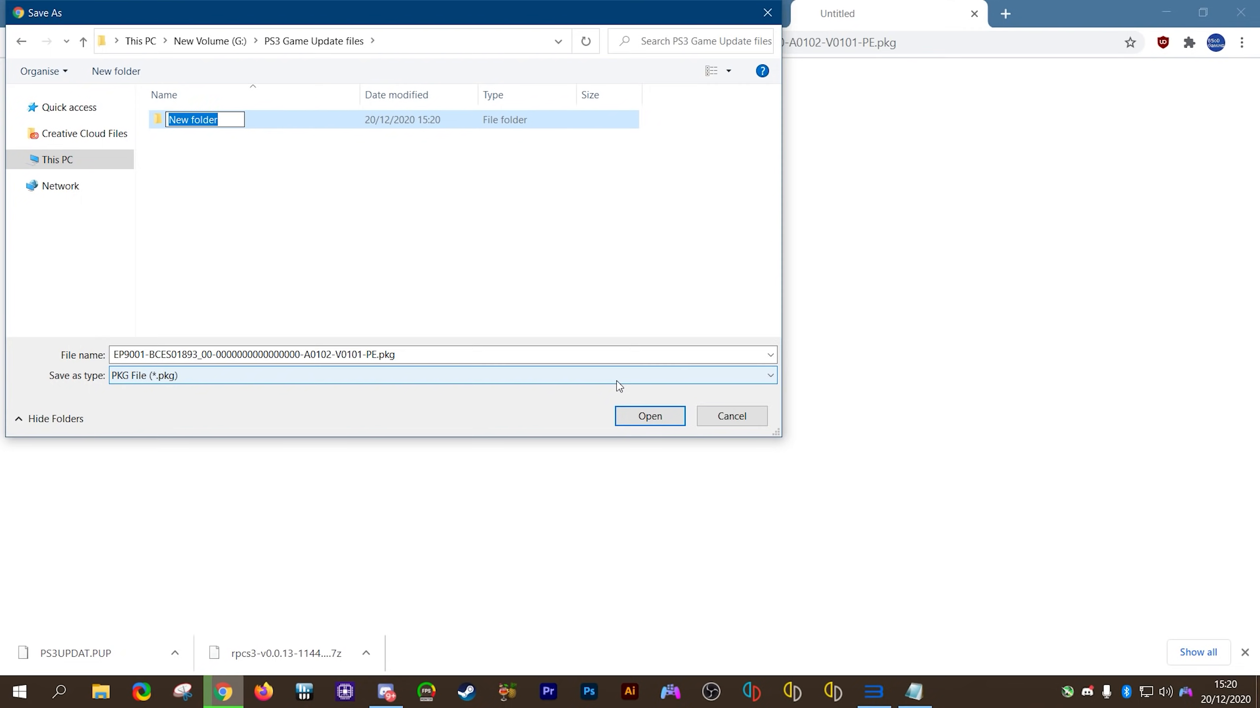
pyautogui.write('GT ')
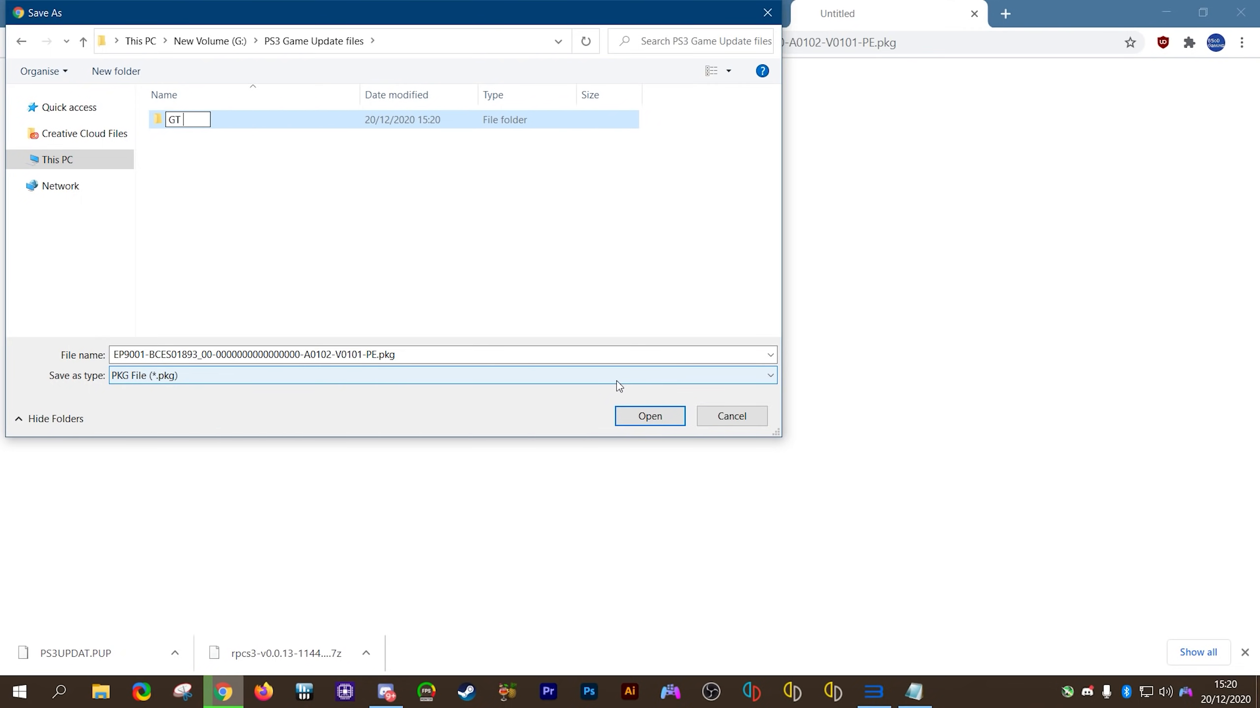
pyautogui.write('6')
pyautogui.click(505, 212)
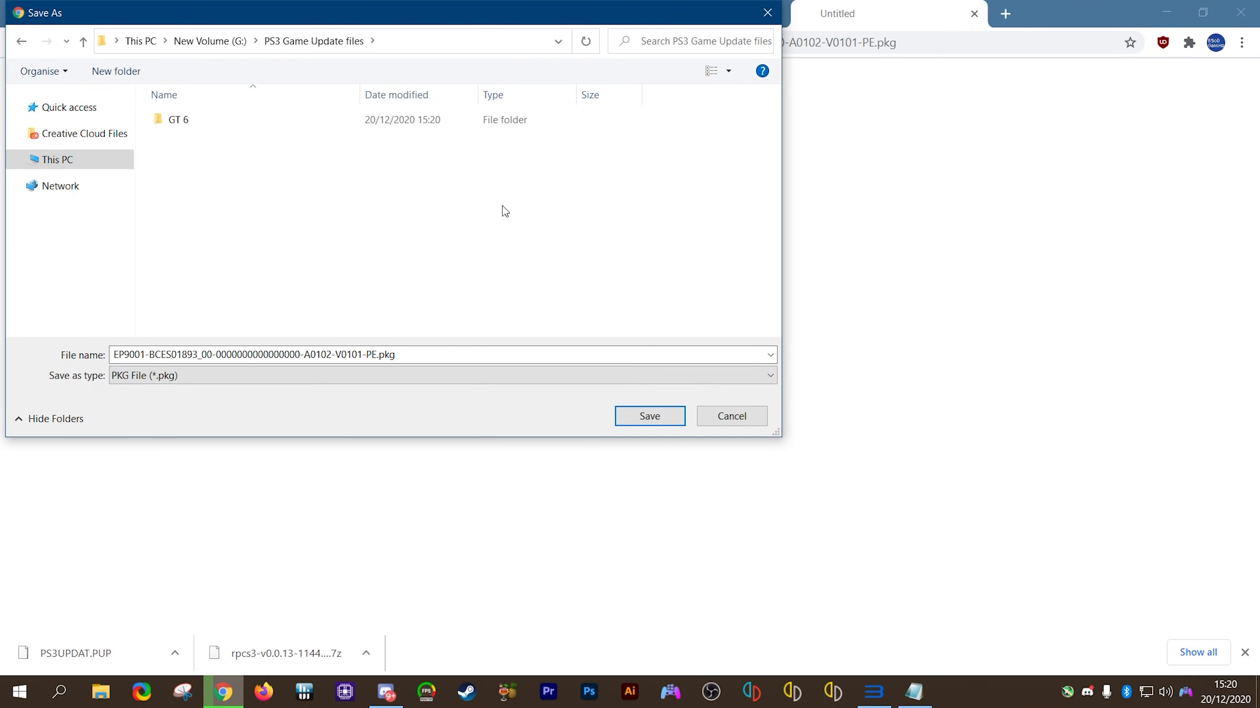
pyautogui.doubleClick(206, 120)
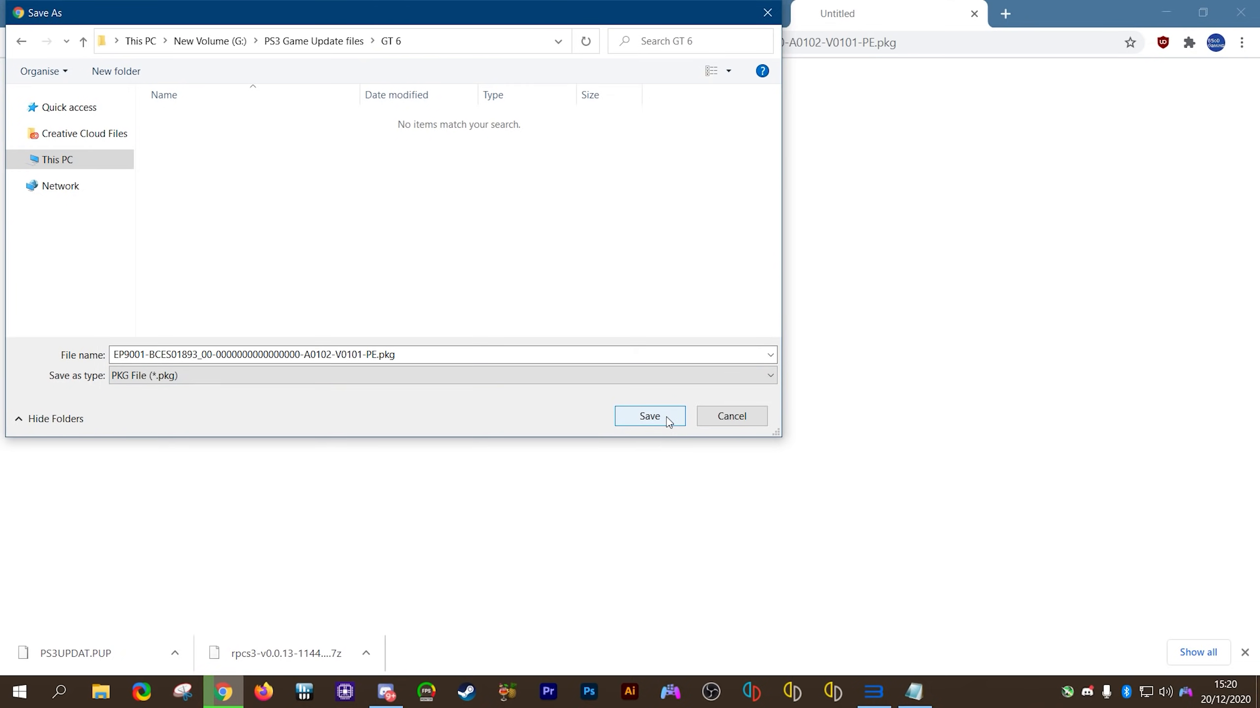
pyautogui.click(649, 416)
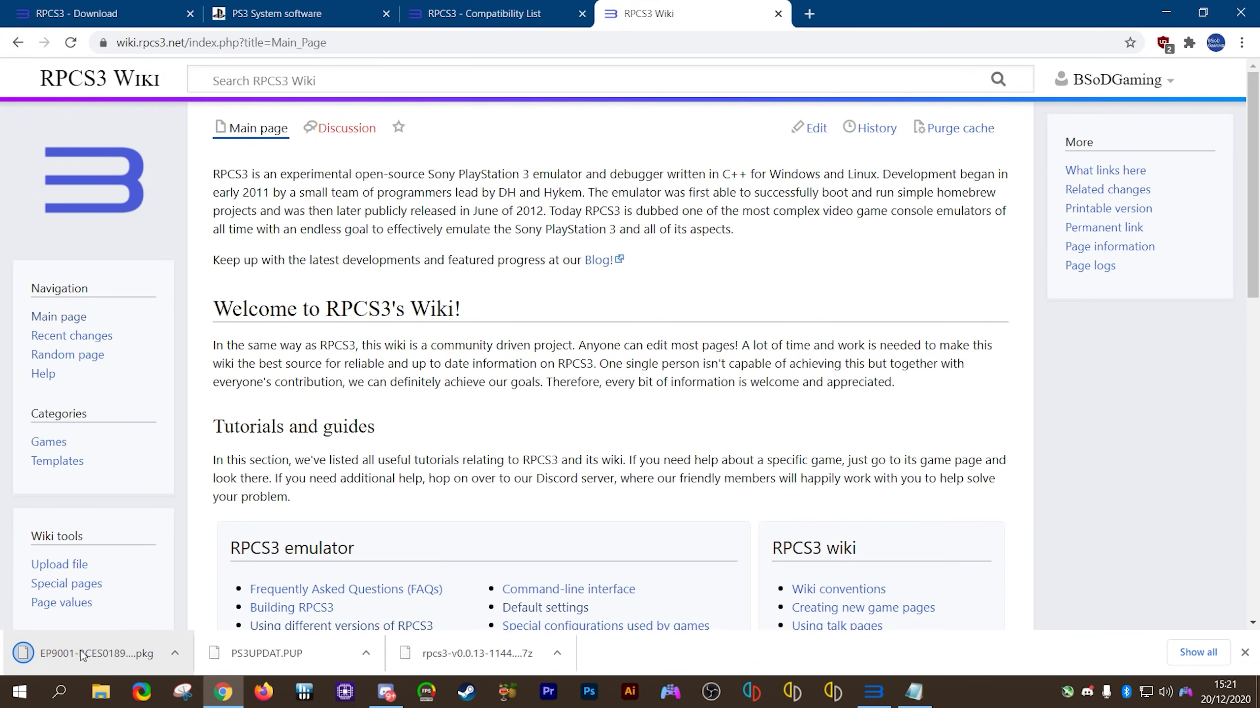
# Step: Minimize the browser and Discord, and open the PS3 Game Updates folder on drive G: in File Explorer
pyautogui.click(1166, 12)
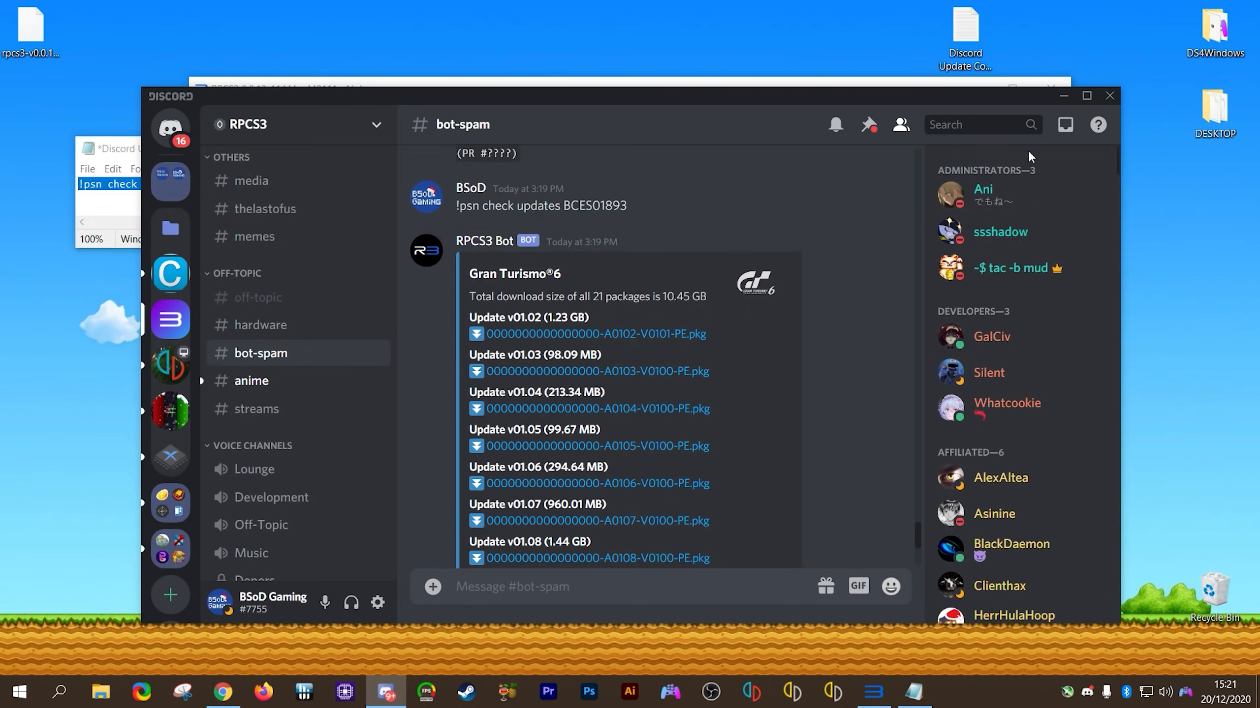
pyautogui.click(1063, 96)
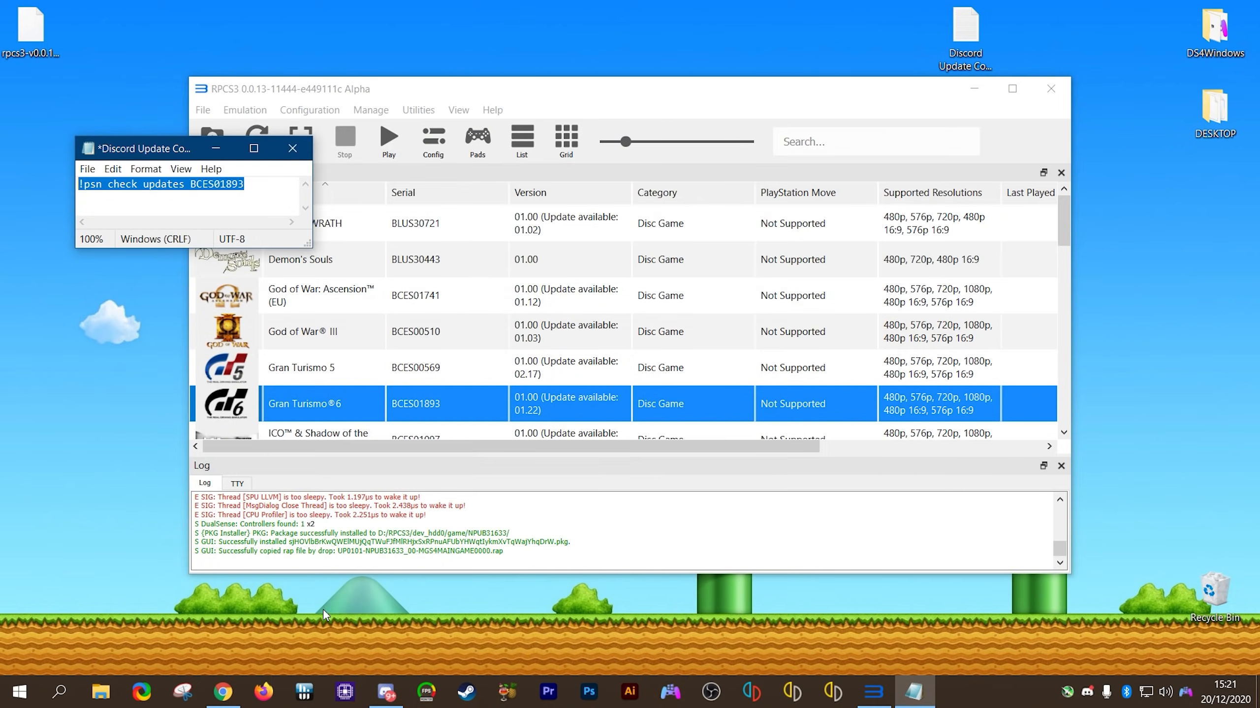
pyautogui.click(101, 692)
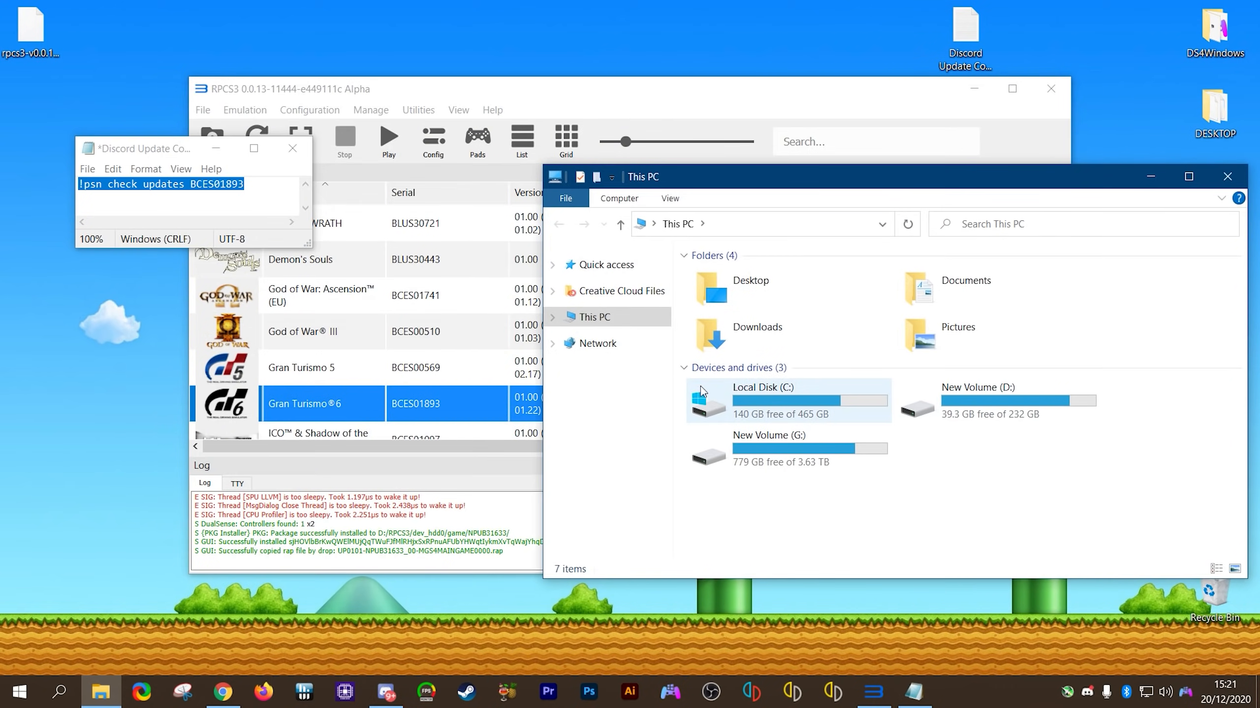
pyautogui.doubleClick(833, 450)
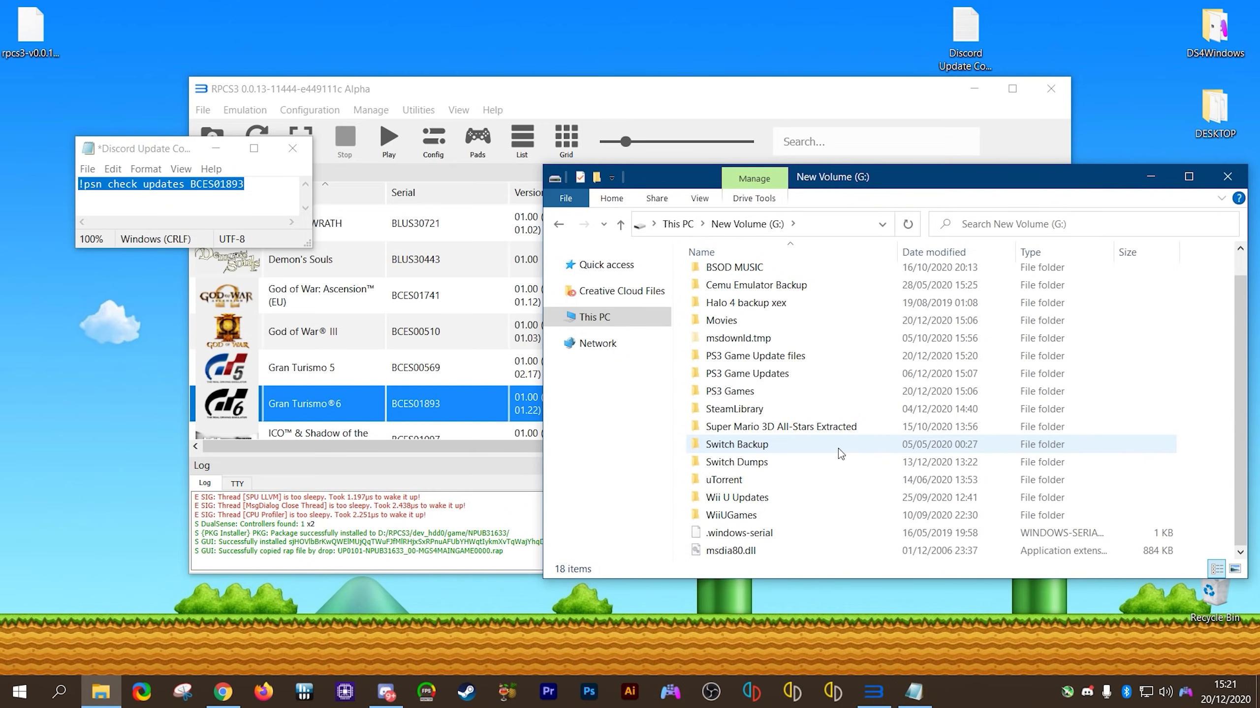
pyautogui.doubleClick(767, 375)
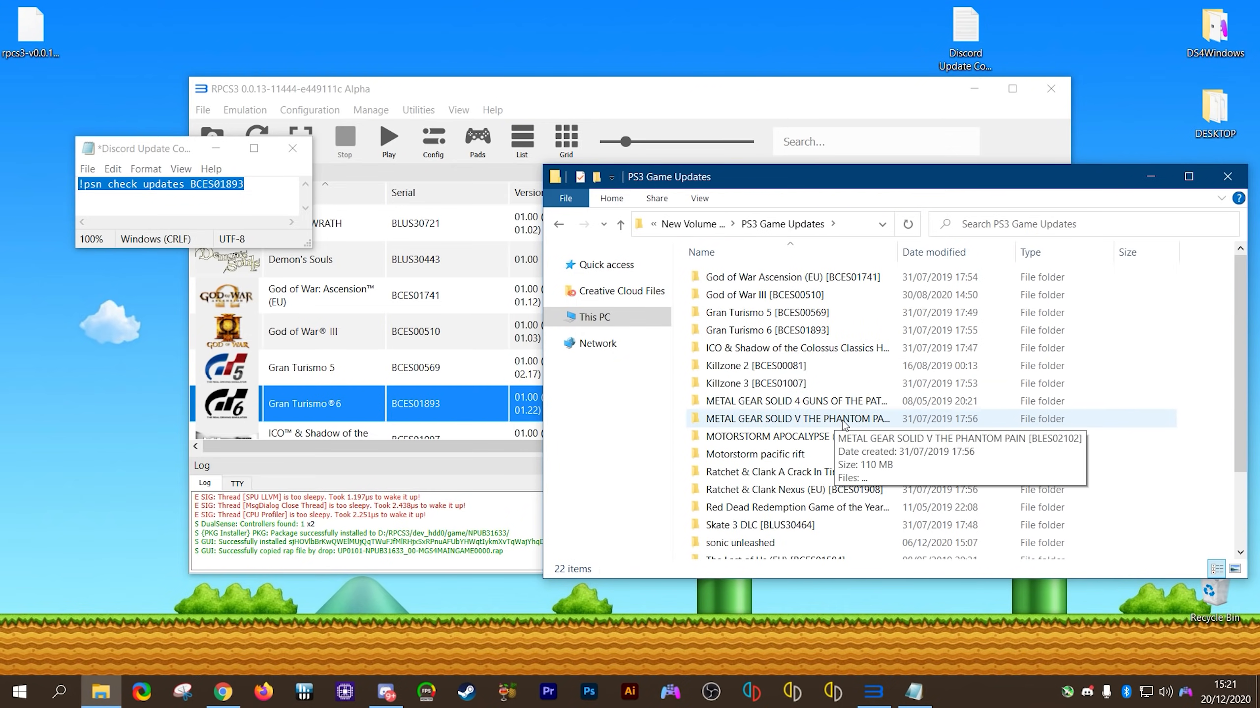
# Step: Open the GT 6 folder inside PS3 Game Update files on drive G: and select the update PKG
pyautogui.click(559, 223)
pyautogui.click(766, 392)
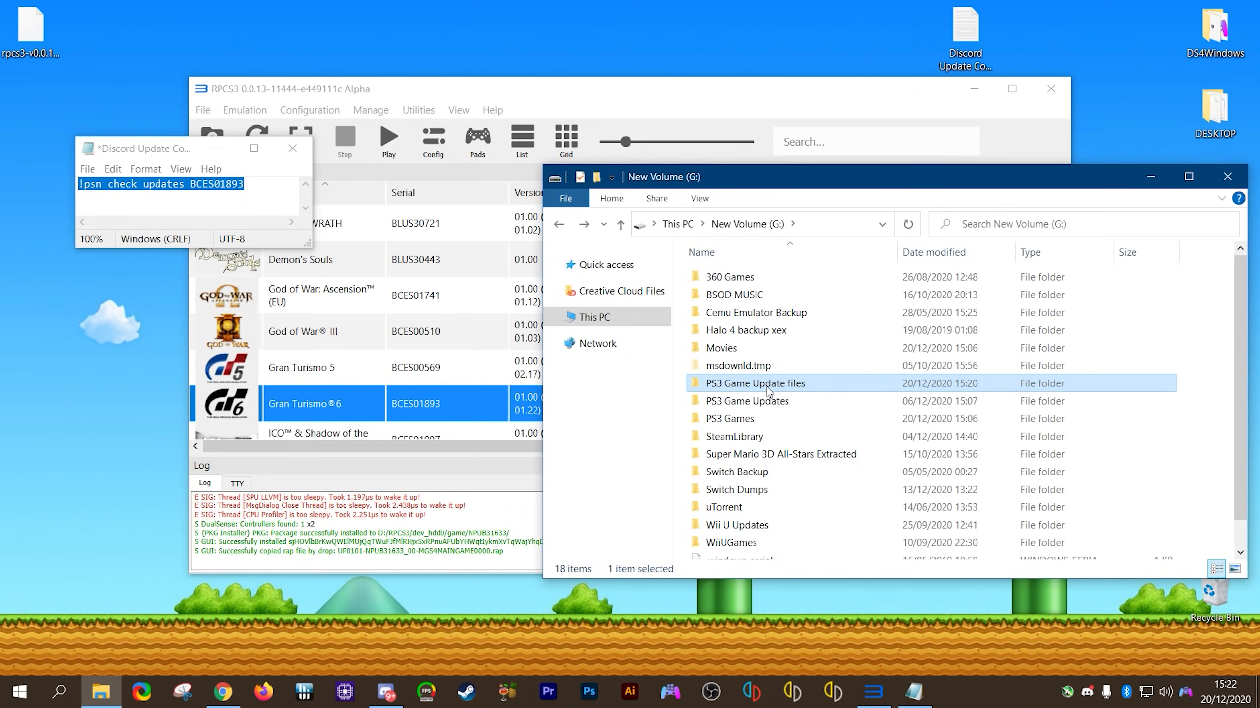
pyautogui.doubleClick(766, 387)
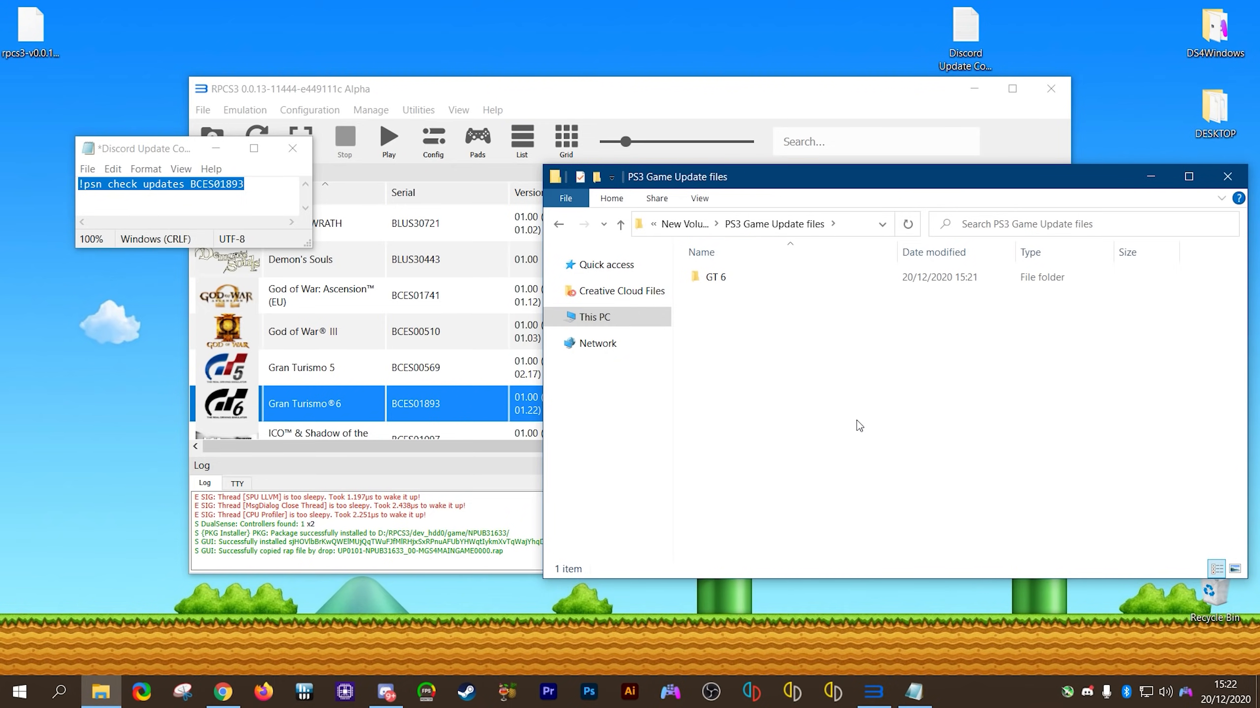
pyautogui.doubleClick(738, 287)
pyautogui.click(765, 287)
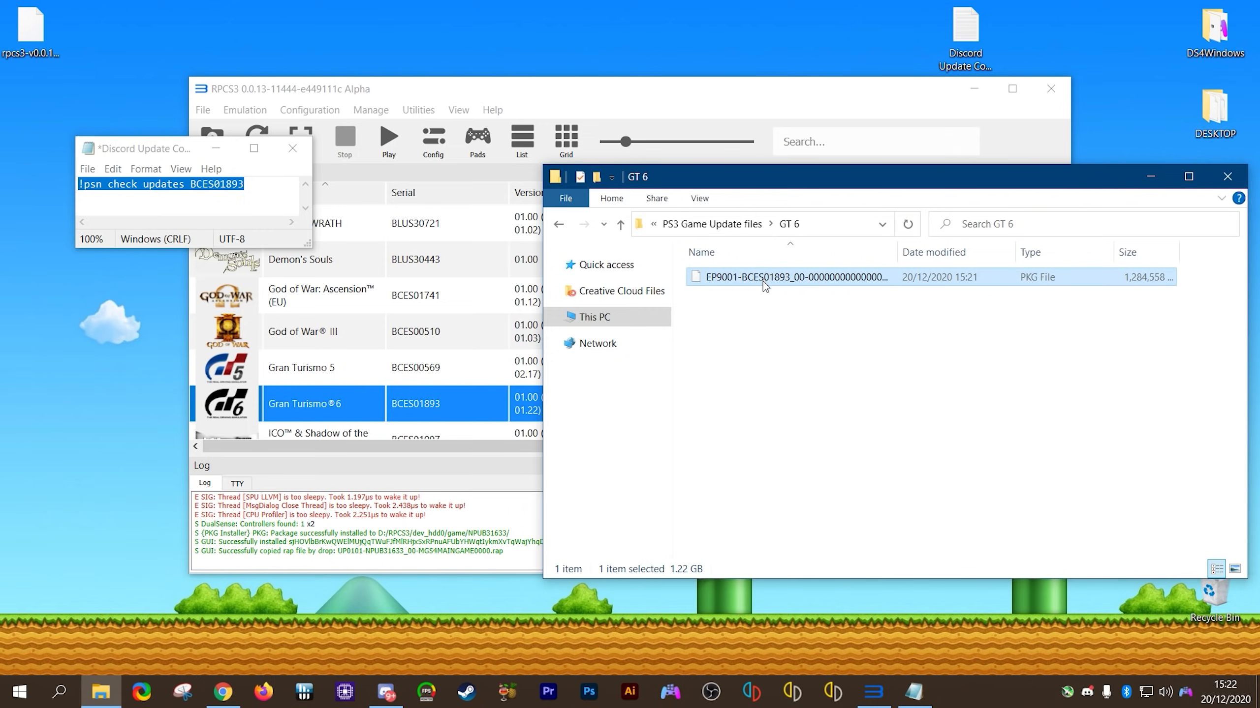
# Step: Install the Gran Turismo 6 v01.02 update PKG in RPCS3 by dropping it onto the game list, and close the installer messages
pyautogui.moveTo(765, 288); pyautogui.dragTo(458, 347)
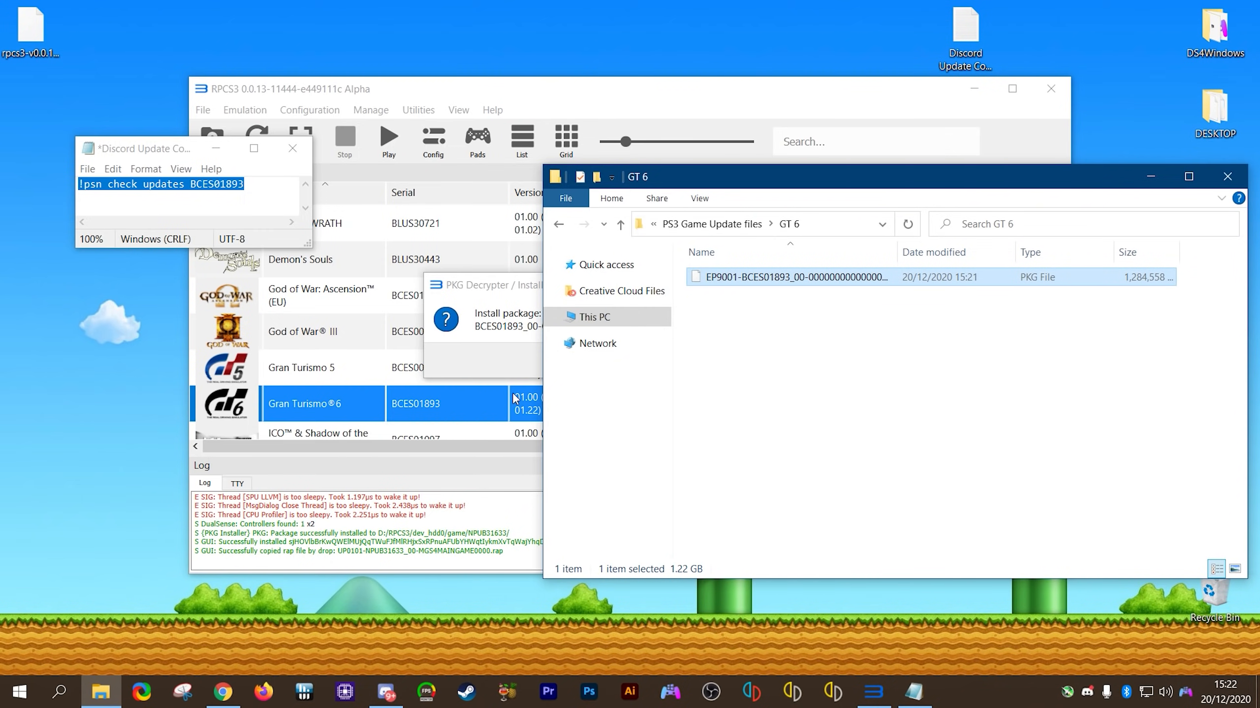
pyautogui.click(519, 98)
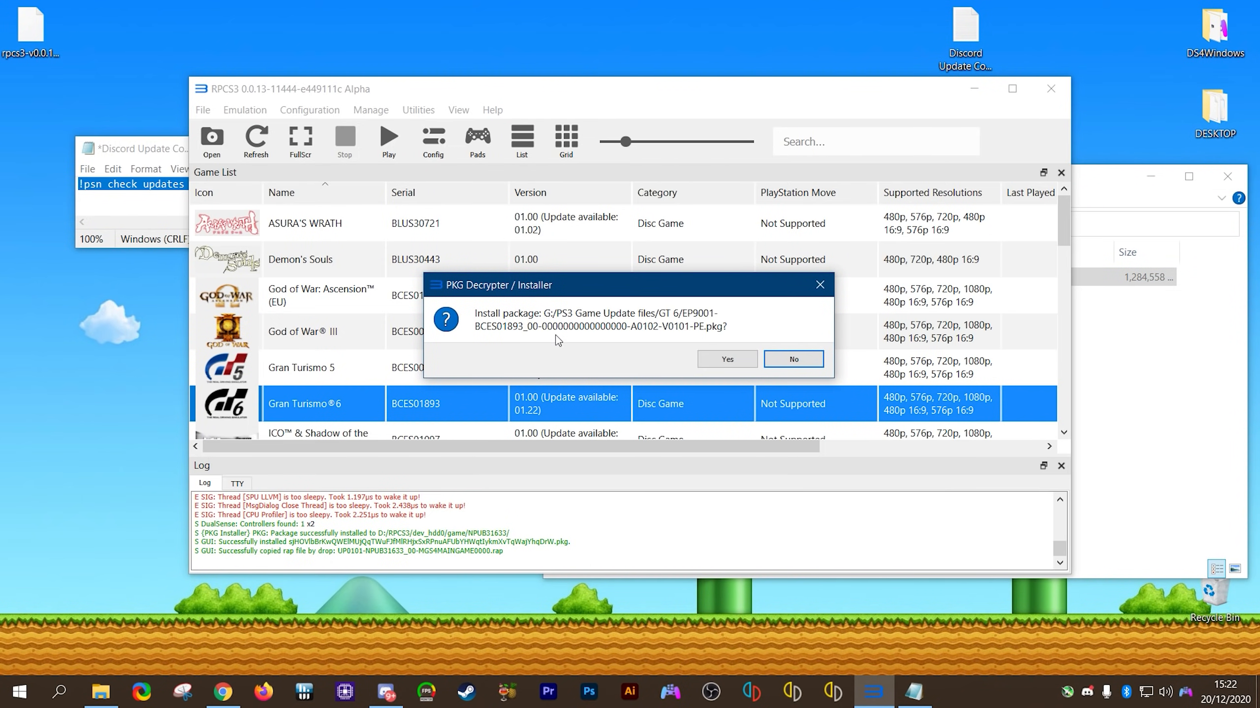
pyautogui.click(738, 360)
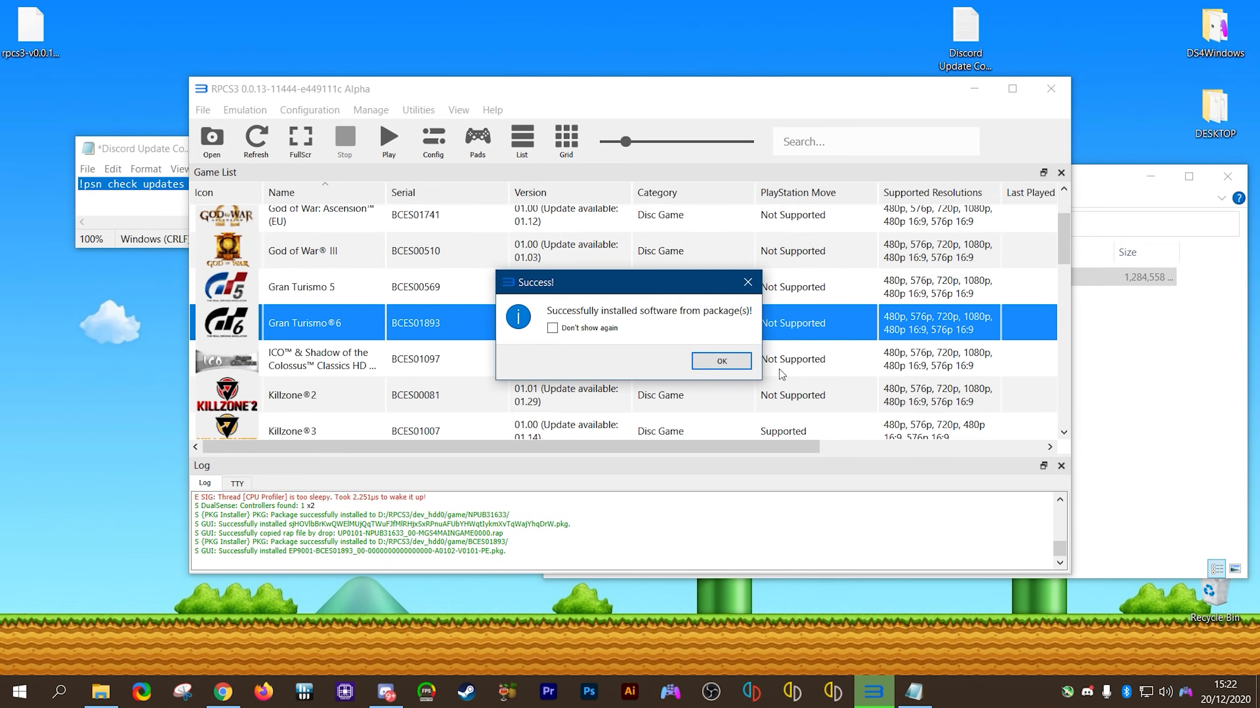
pyautogui.click(718, 366)
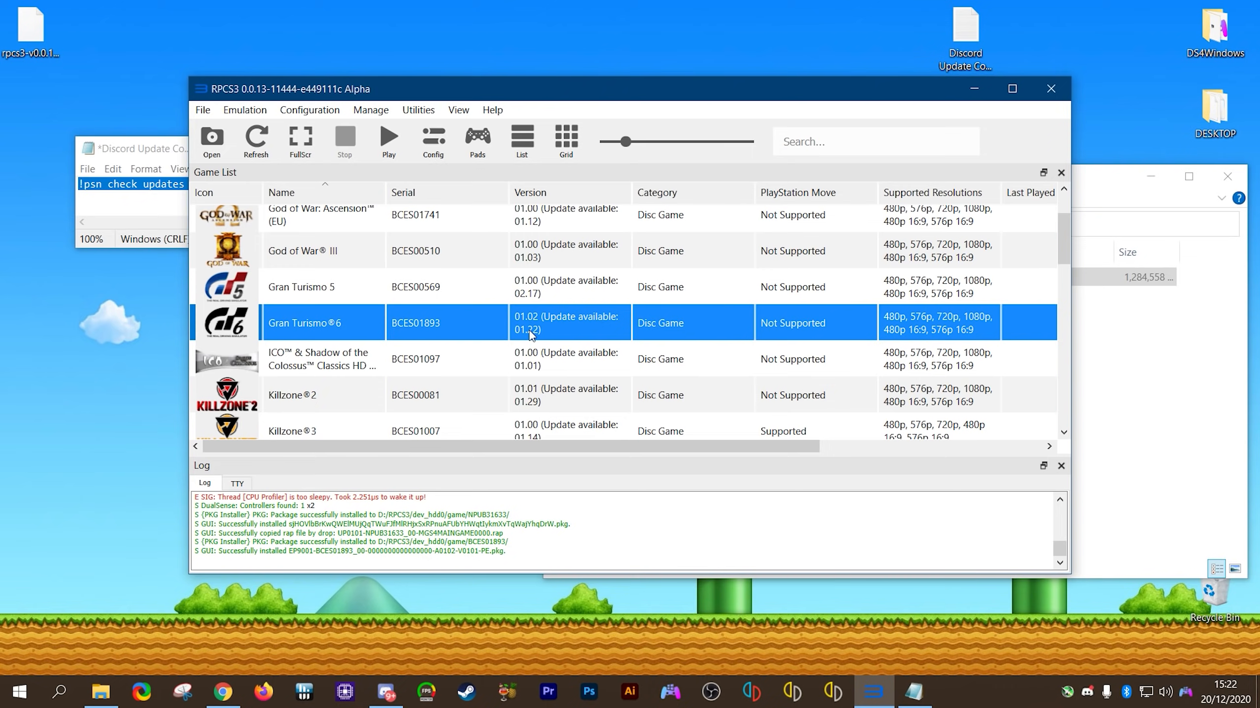
# Step: Switch to Discord, review the full list of Gran Turismo 6 update packages in the bot's reply, and minimize Discord
pyautogui.click(399, 685)
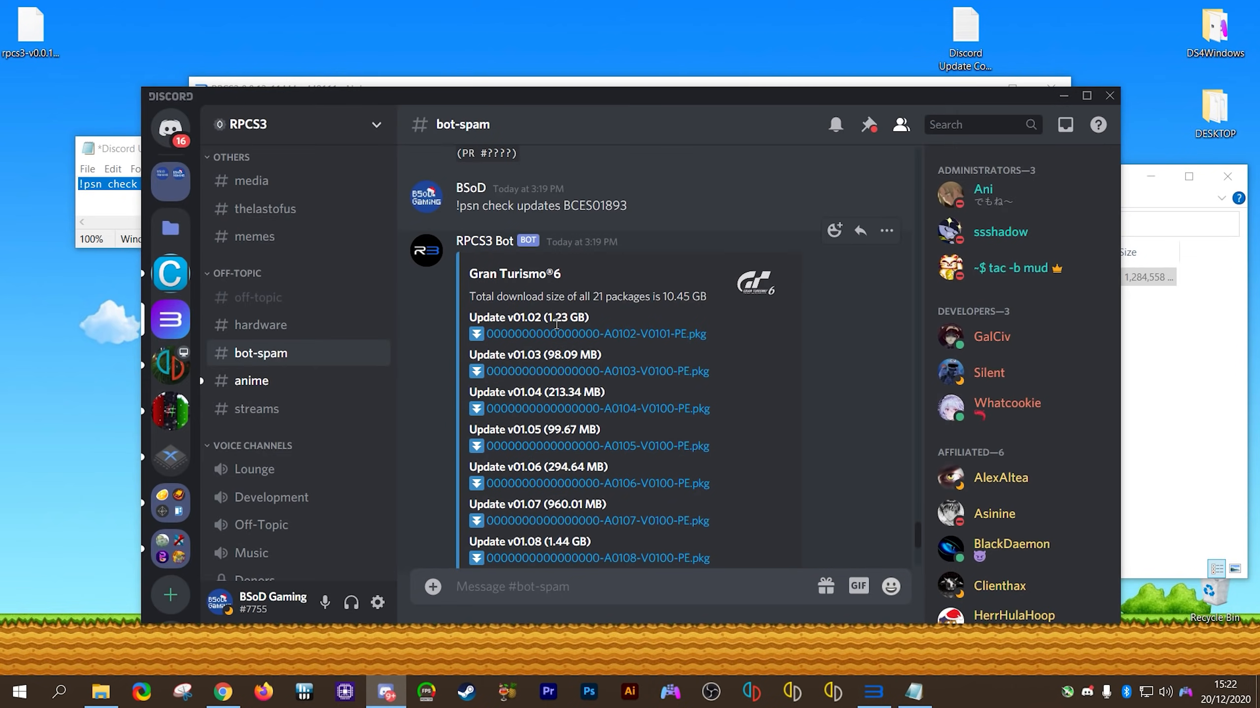
pyautogui.scroll(-8, 769, 401)
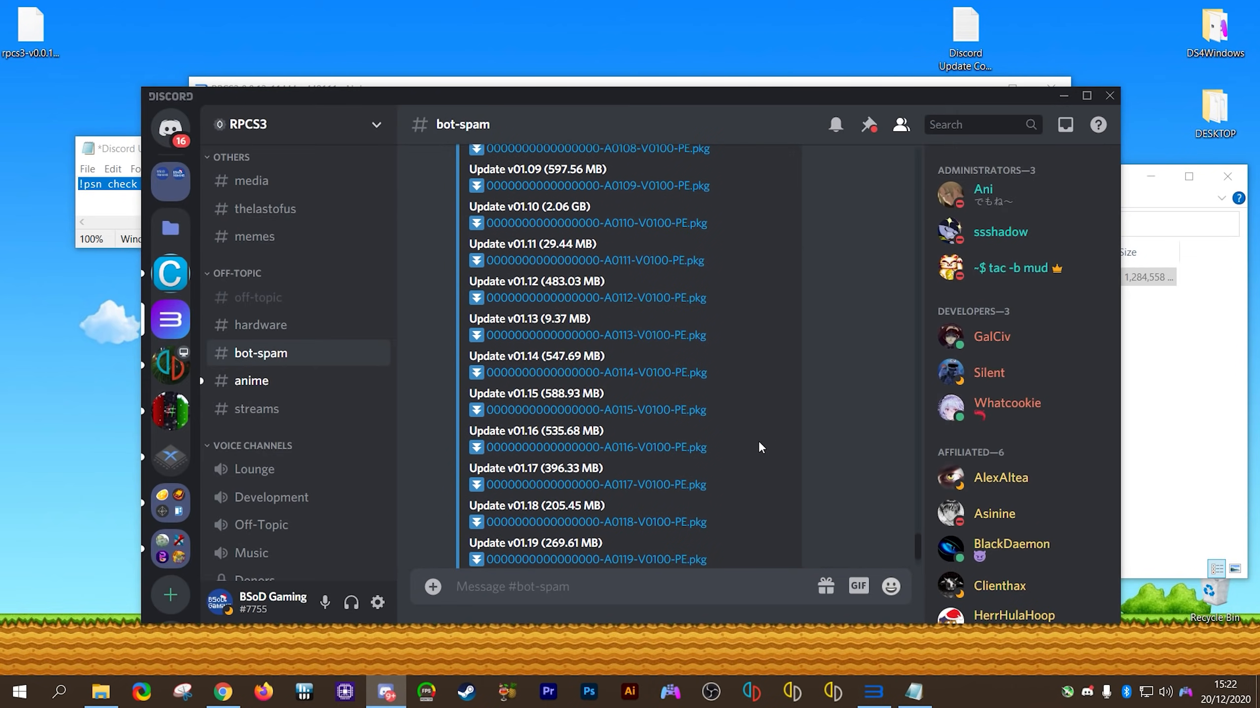
pyautogui.scroll(-3, 728, 484)
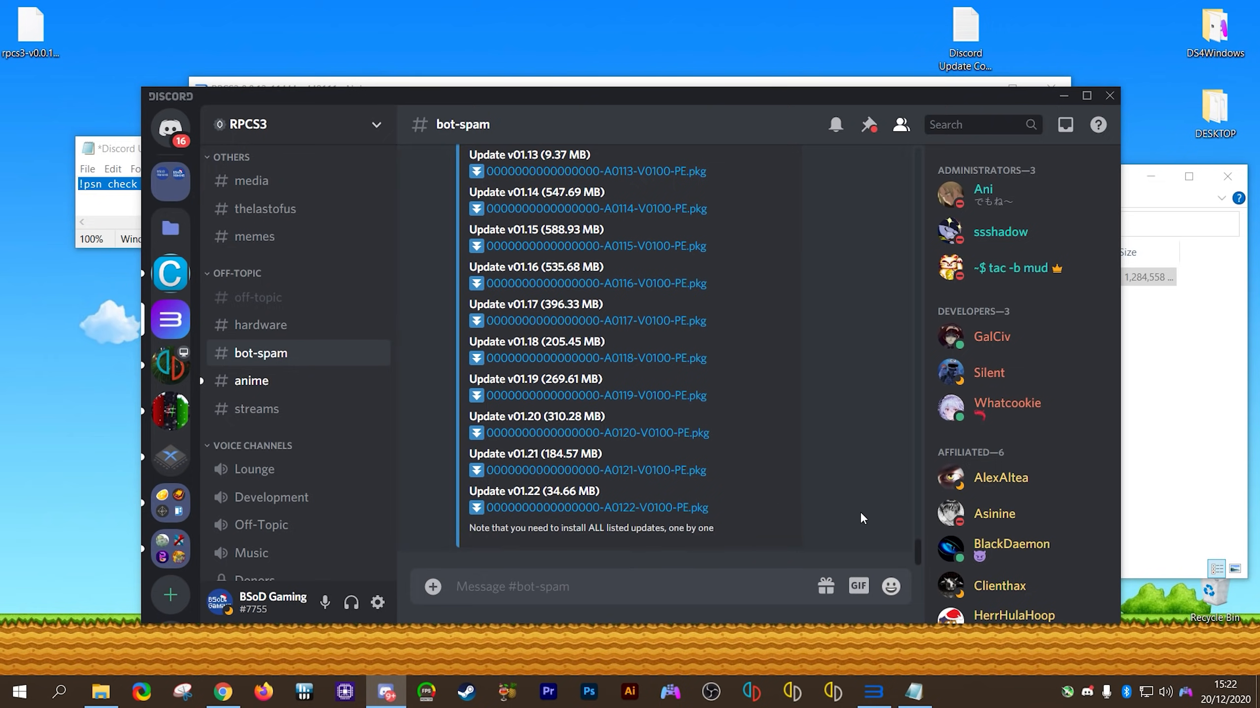
pyautogui.moveTo(917, 546); pyautogui.dragTo(915, 532)
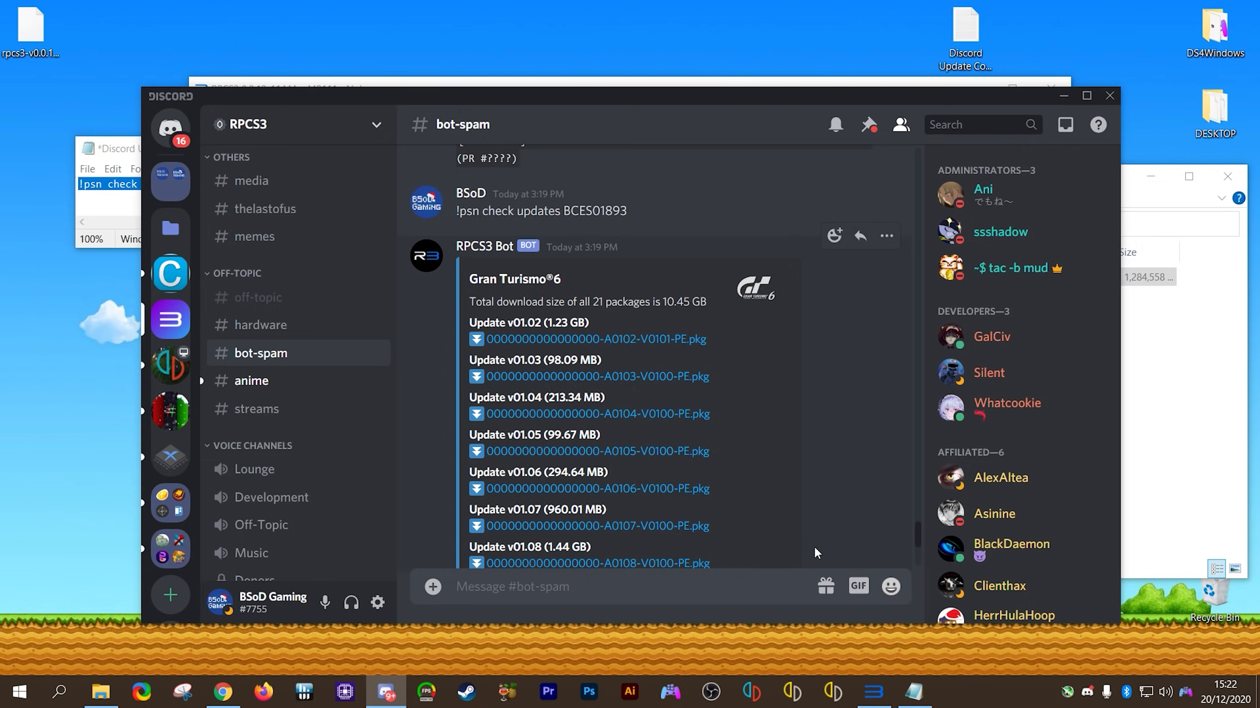
pyautogui.moveTo(919, 530)
pyautogui.mouseDown()
pyautogui.moveTo(917, 554)
pyautogui.moveTo(905, 534)
pyautogui.mouseUp()
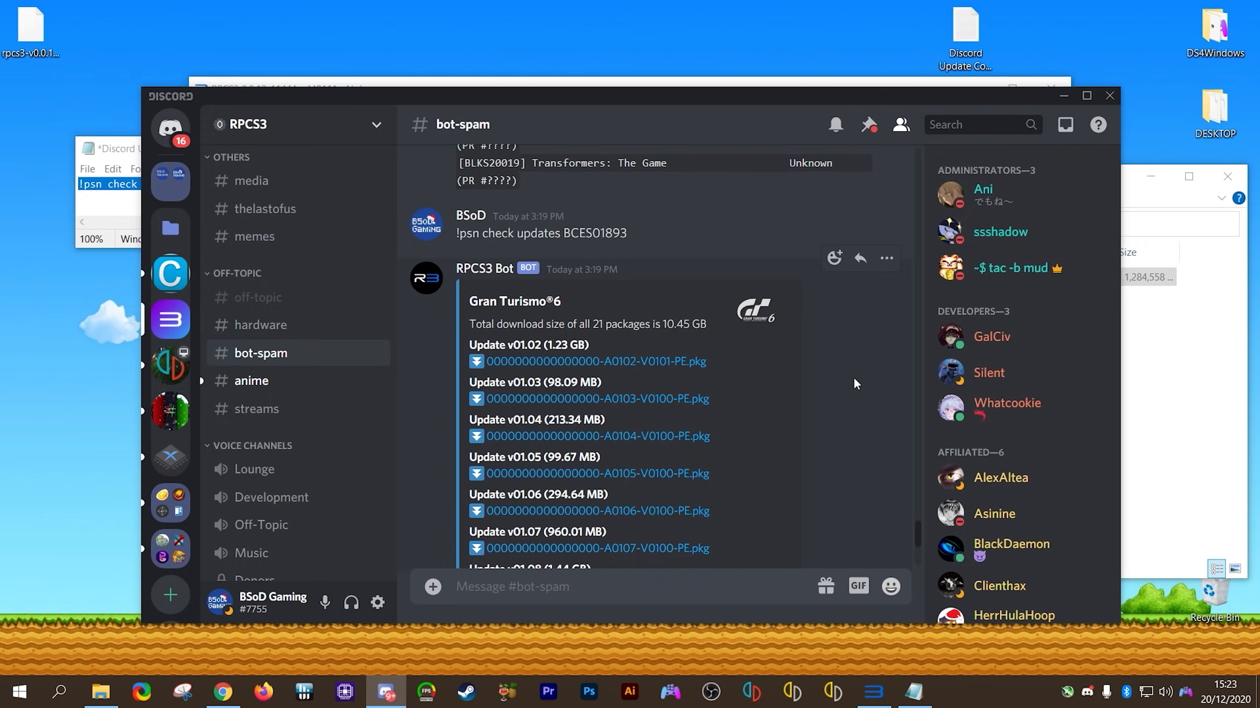
pyautogui.click(1064, 99)
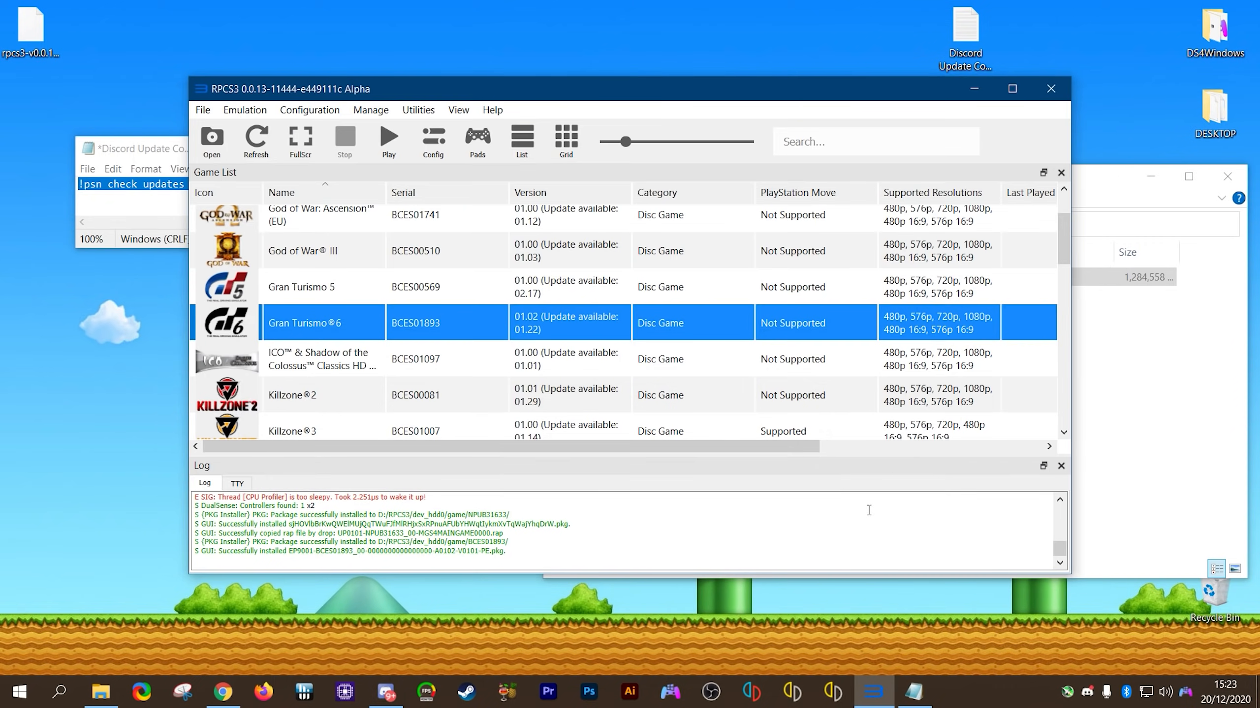
# Step: Copy the serial of God of War III from the RPCS3 game list
pyautogui.click(316, 256)
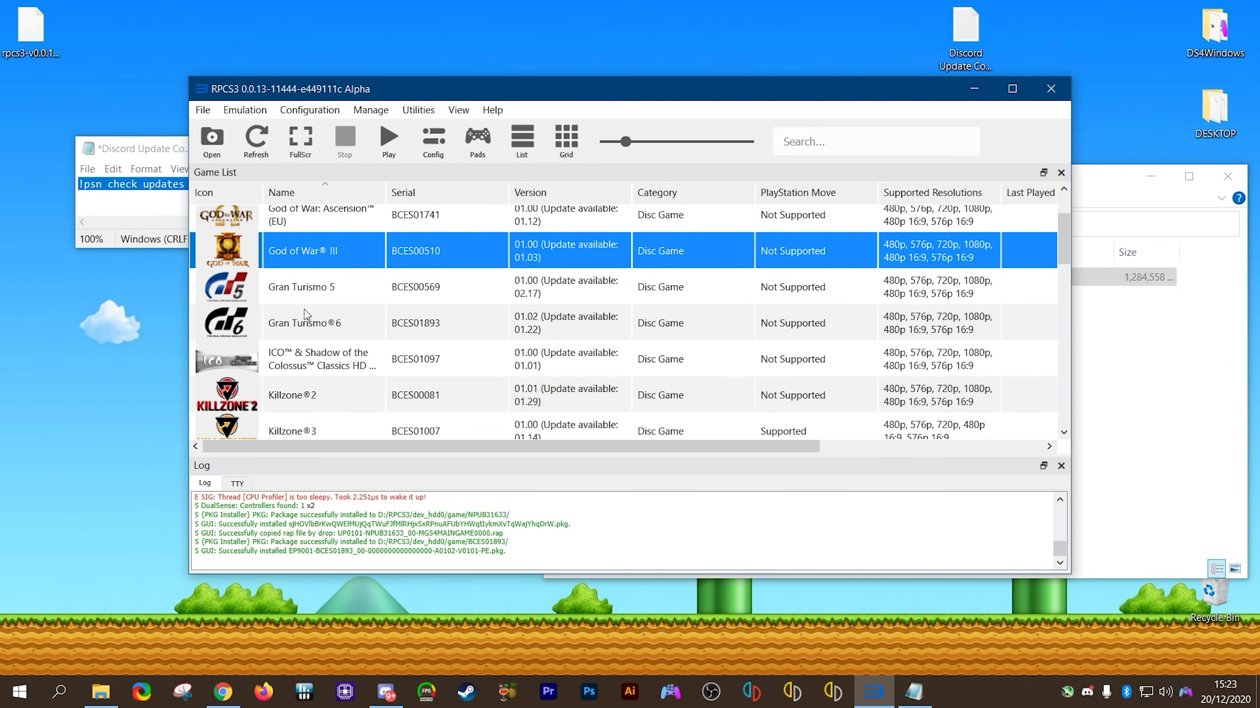
pyautogui.rightClick(325, 255)
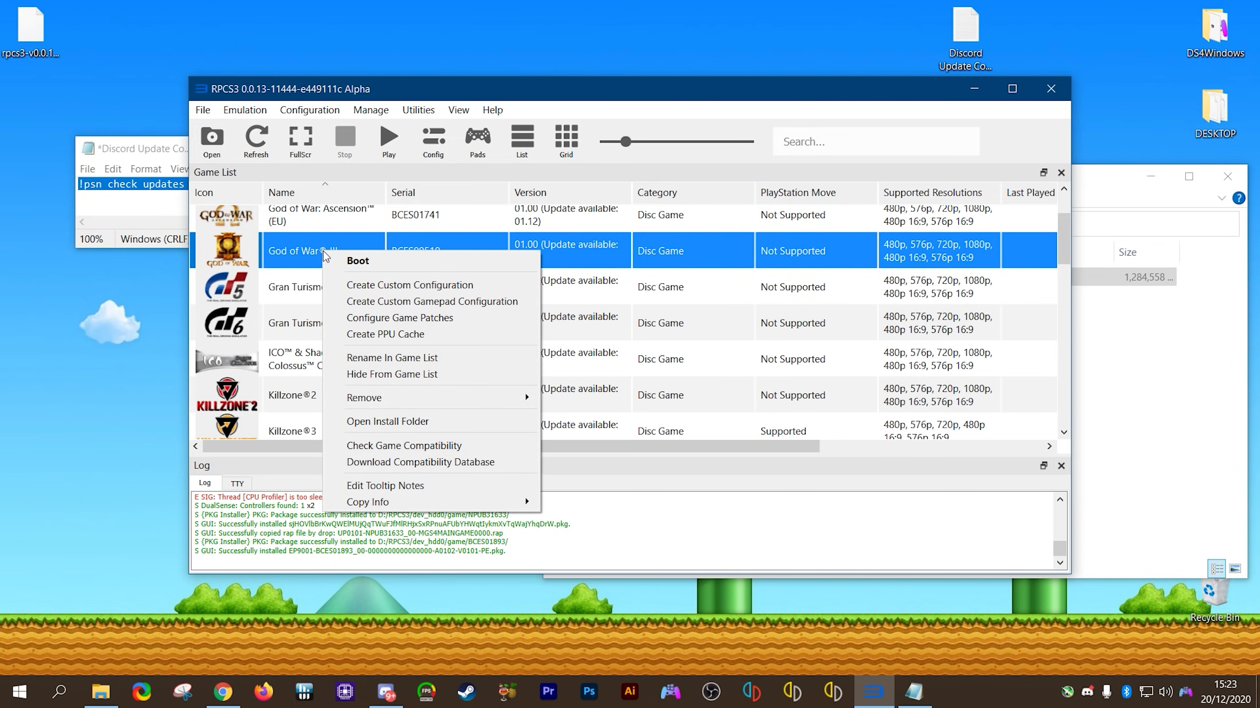
pyautogui.moveTo(458, 502)
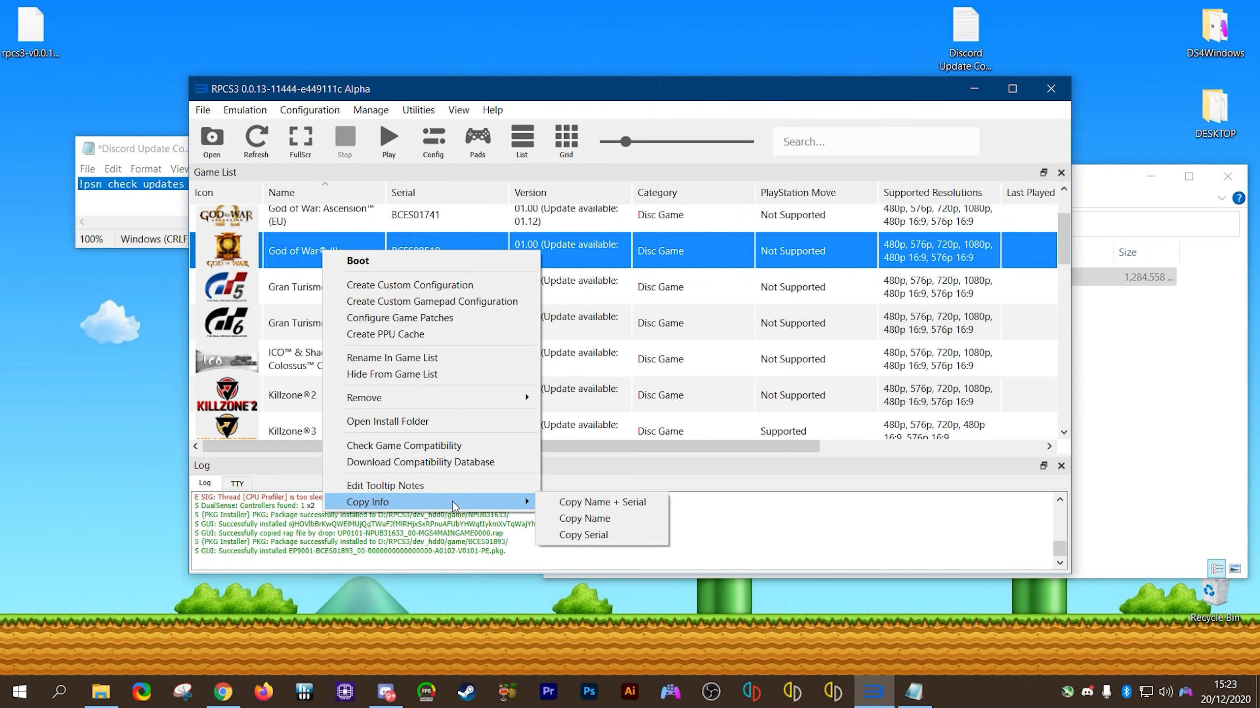
pyautogui.click(563, 534)
# Step: Replace the serial in the Notepad update command with the copied BCES00510
pyautogui.click(119, 146)
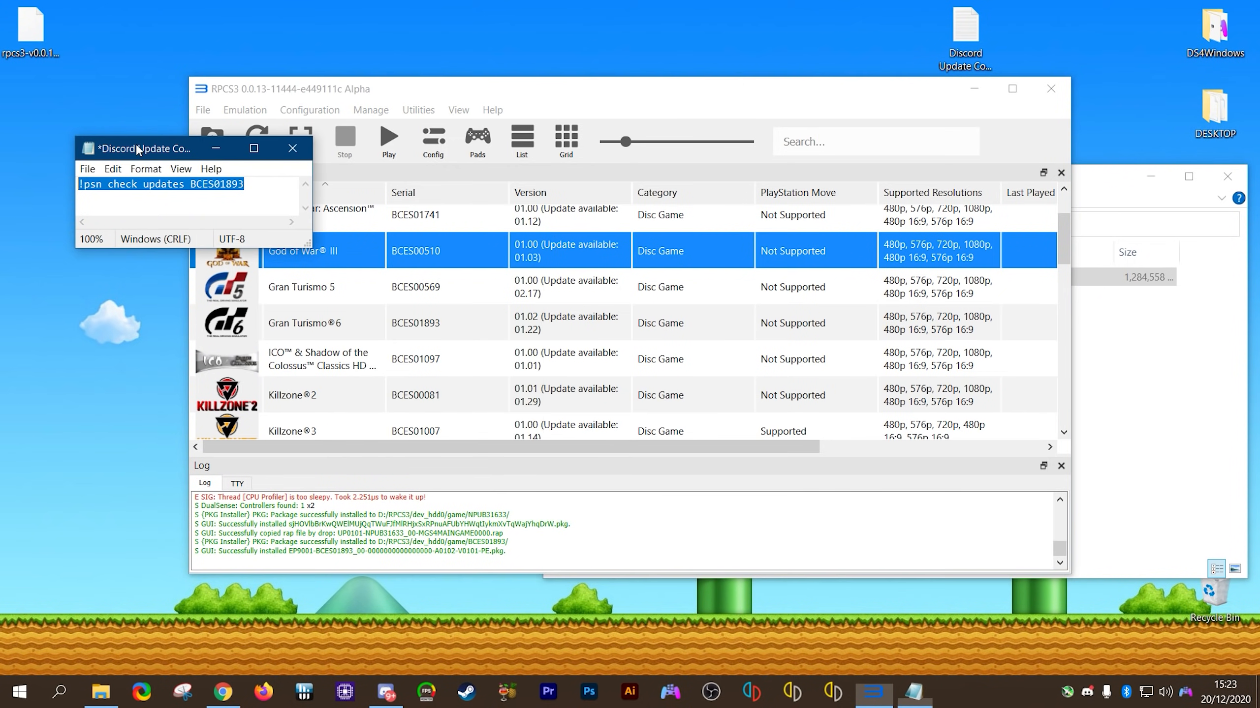
pyautogui.click(254, 190)
pyautogui.moveTo(254, 189); pyautogui.dragTo(197, 189)
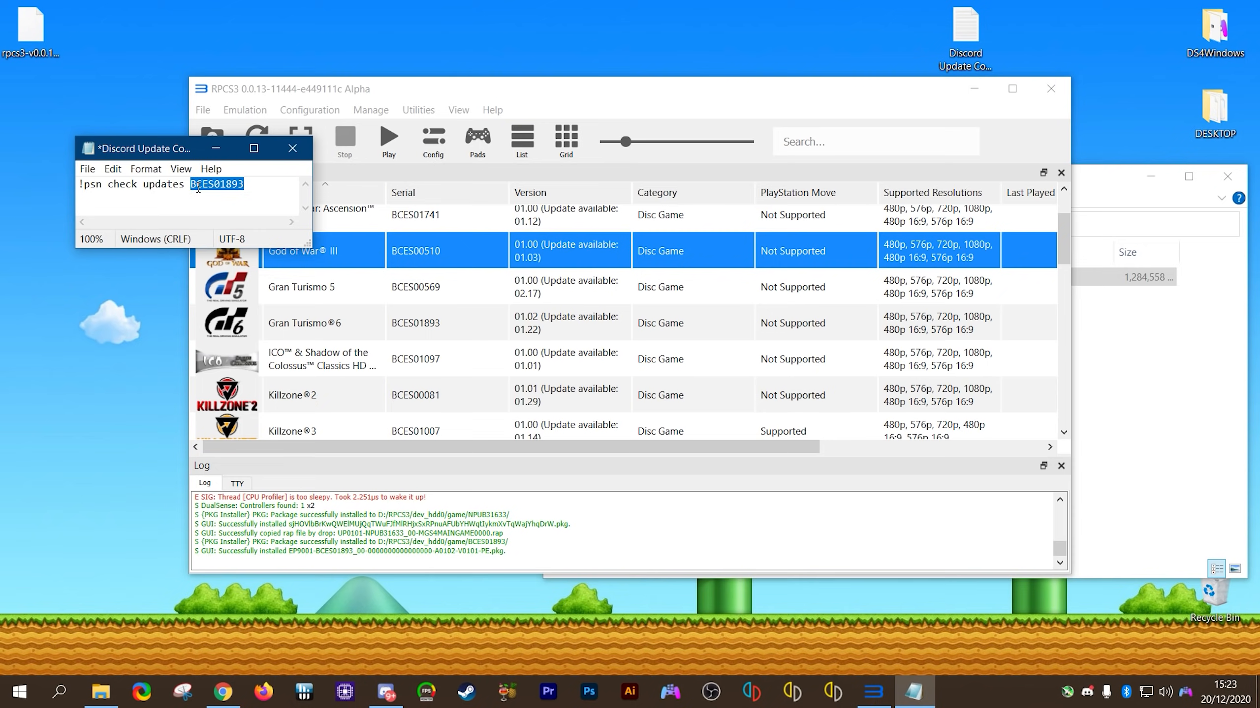
pyautogui.rightClick(198, 188)
pyautogui.click(224, 241)
# Step: Copy the whole Notepad command and send "!psn check updates BCES00510" in Discord's bot-spam channel
pyautogui.moveTo(265, 190); pyautogui.dragTo(79, 180)
pyautogui.rightClick(108, 193)
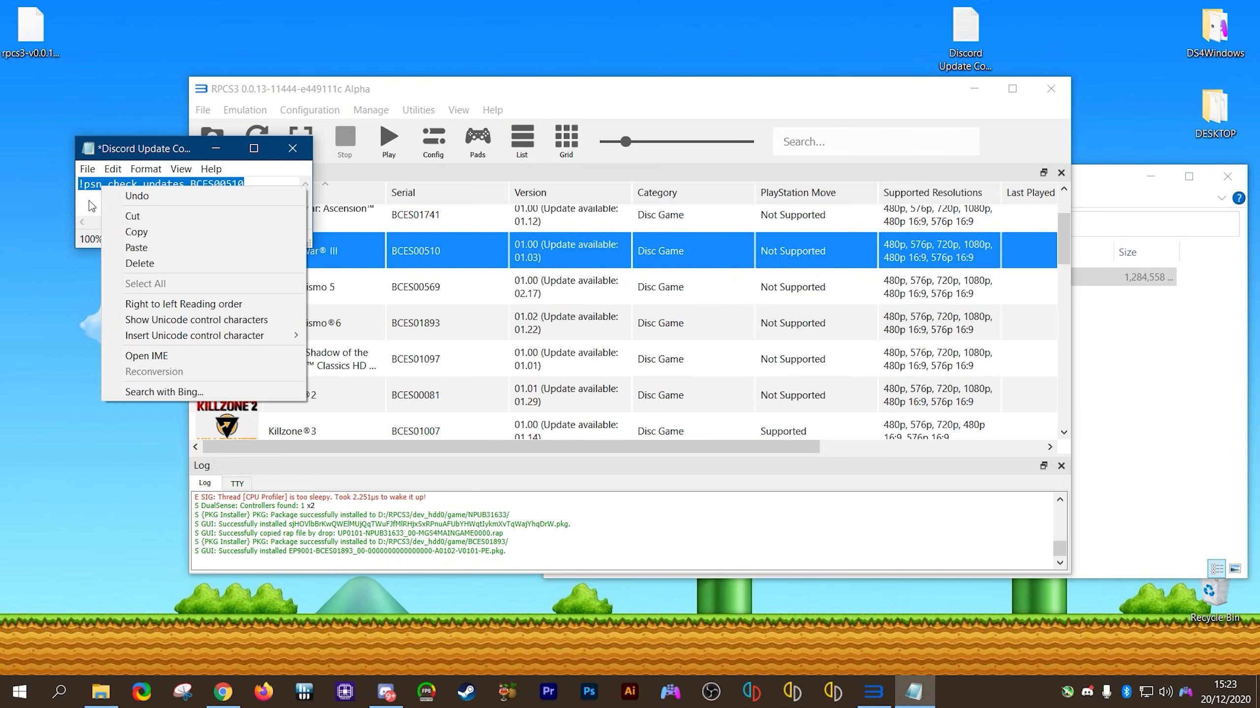
pyautogui.click(144, 238)
pyautogui.click(386, 692)
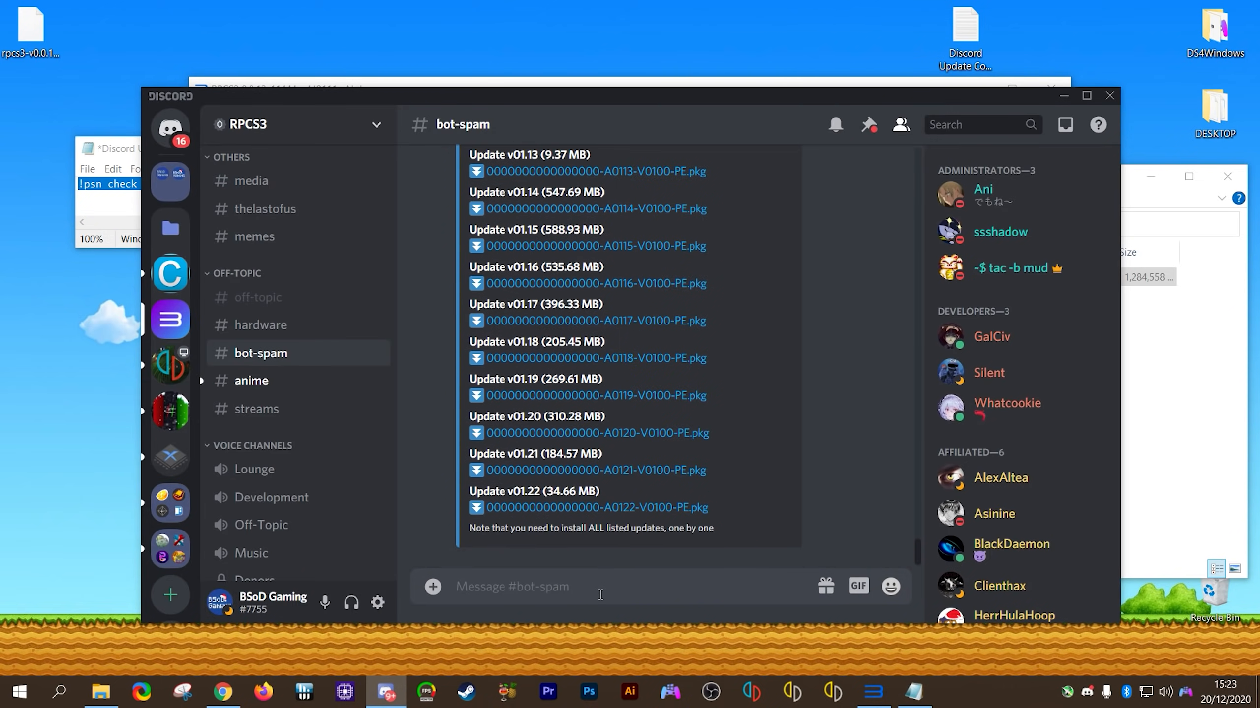
pyautogui.rightClick(600, 594)
pyautogui.click(629, 570)
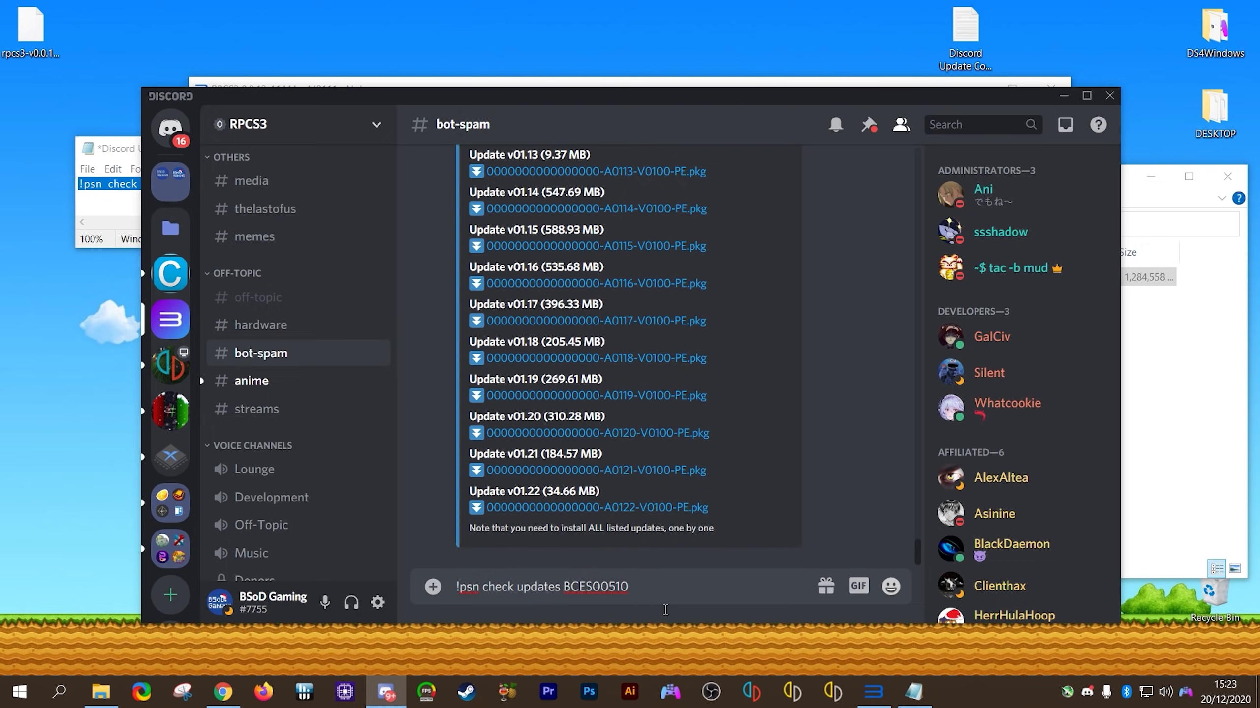
pyautogui.press('Return')
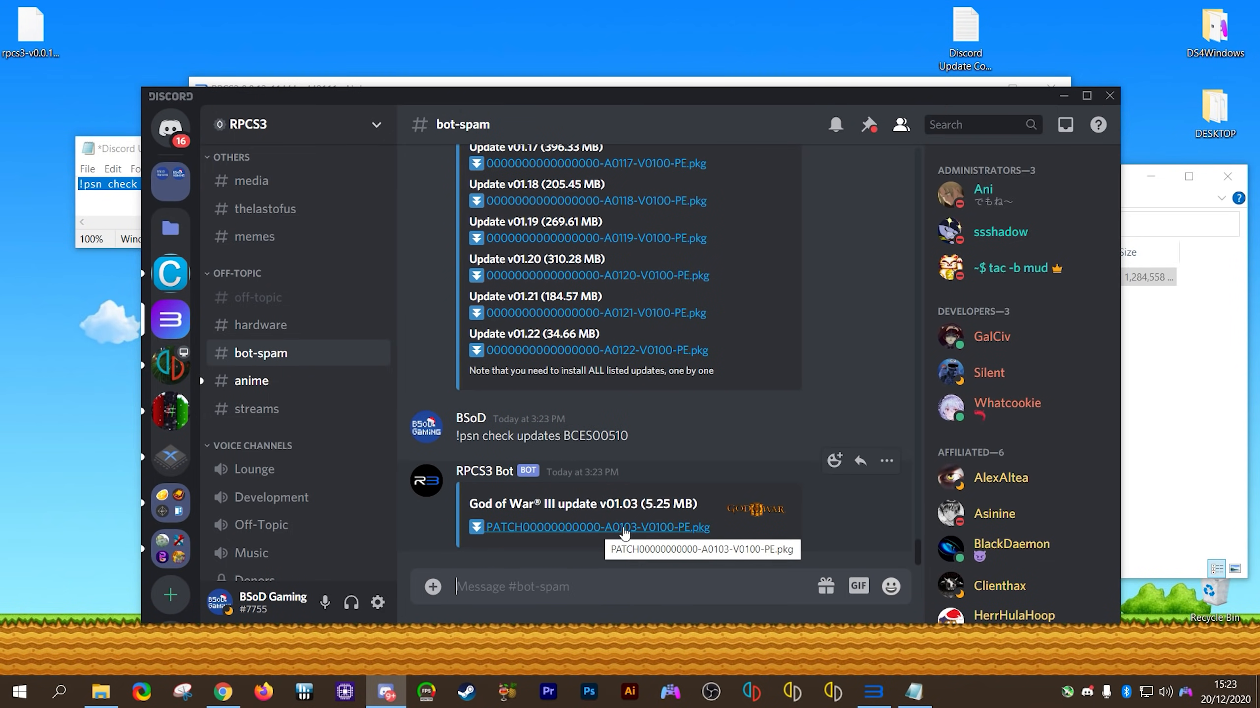
# Step: Open the God of War III v01.03 update link and create a "GOW 3" folder in PS3 Game Update files while choosing the save location
pyautogui.click(589, 526)
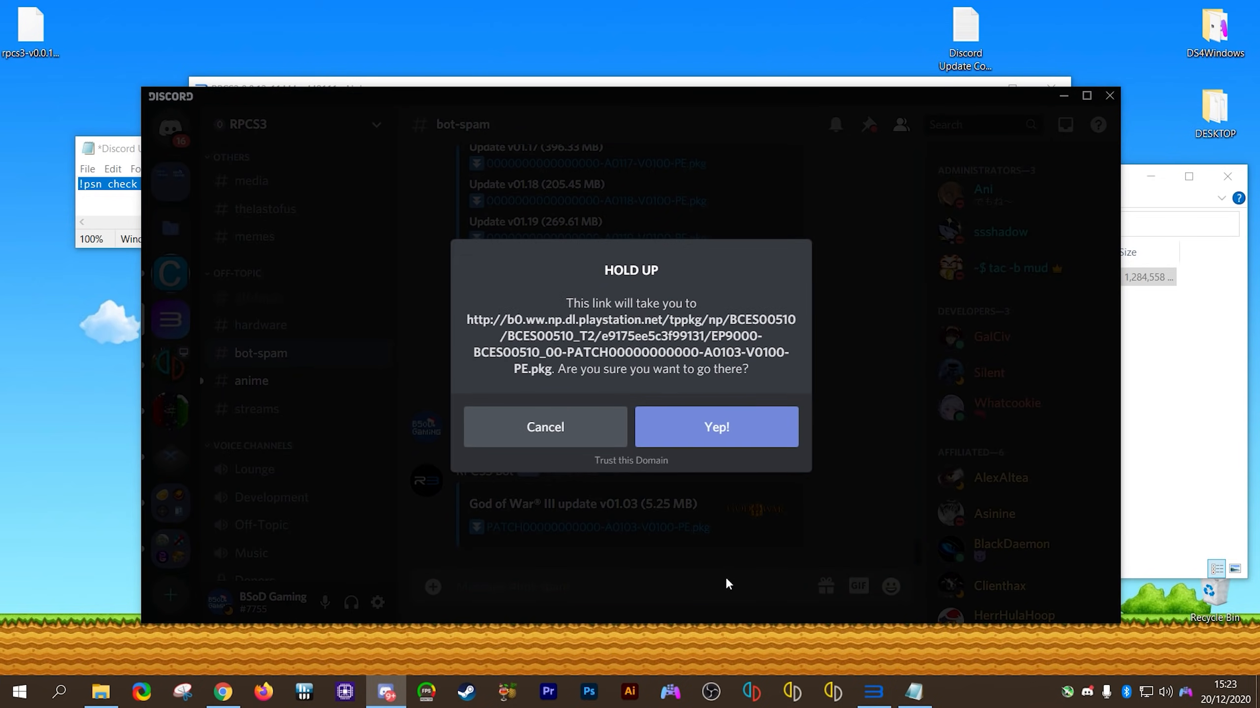
pyautogui.click(737, 430)
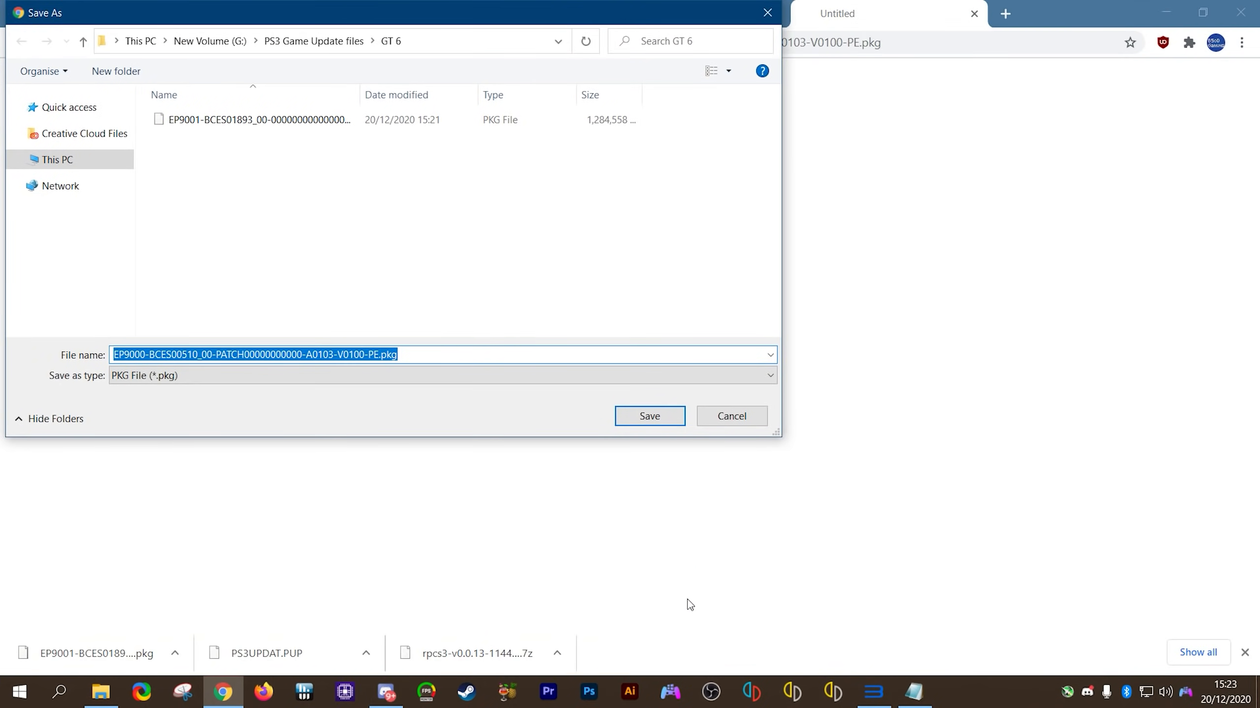
pyautogui.click(316, 39)
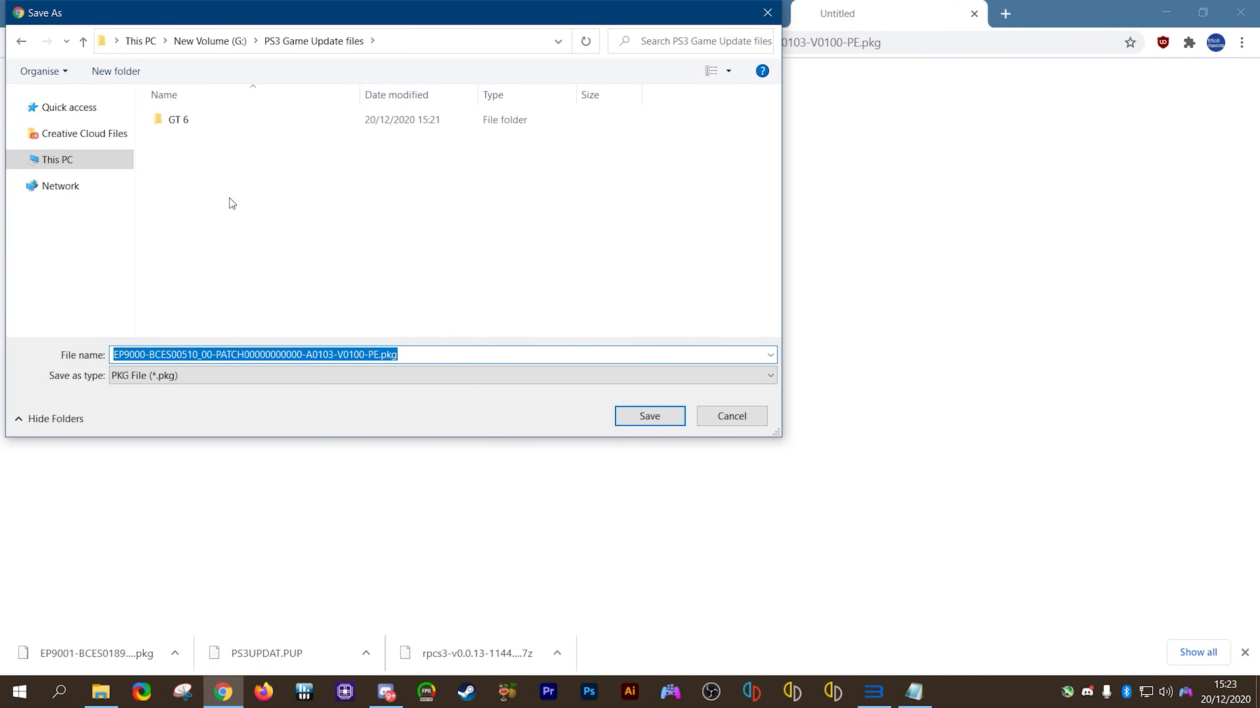
pyautogui.rightClick(222, 186)
pyautogui.moveTo(352, 361)
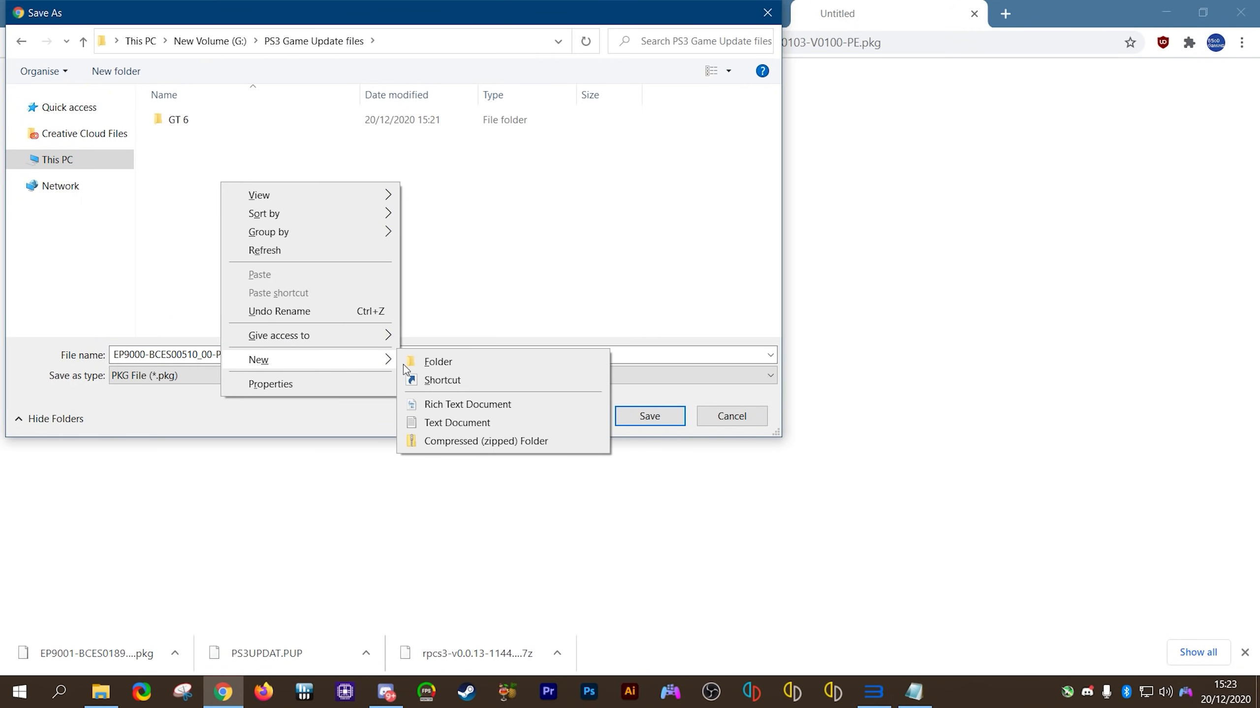
pyautogui.click(446, 361)
pyautogui.write('GOW 3')
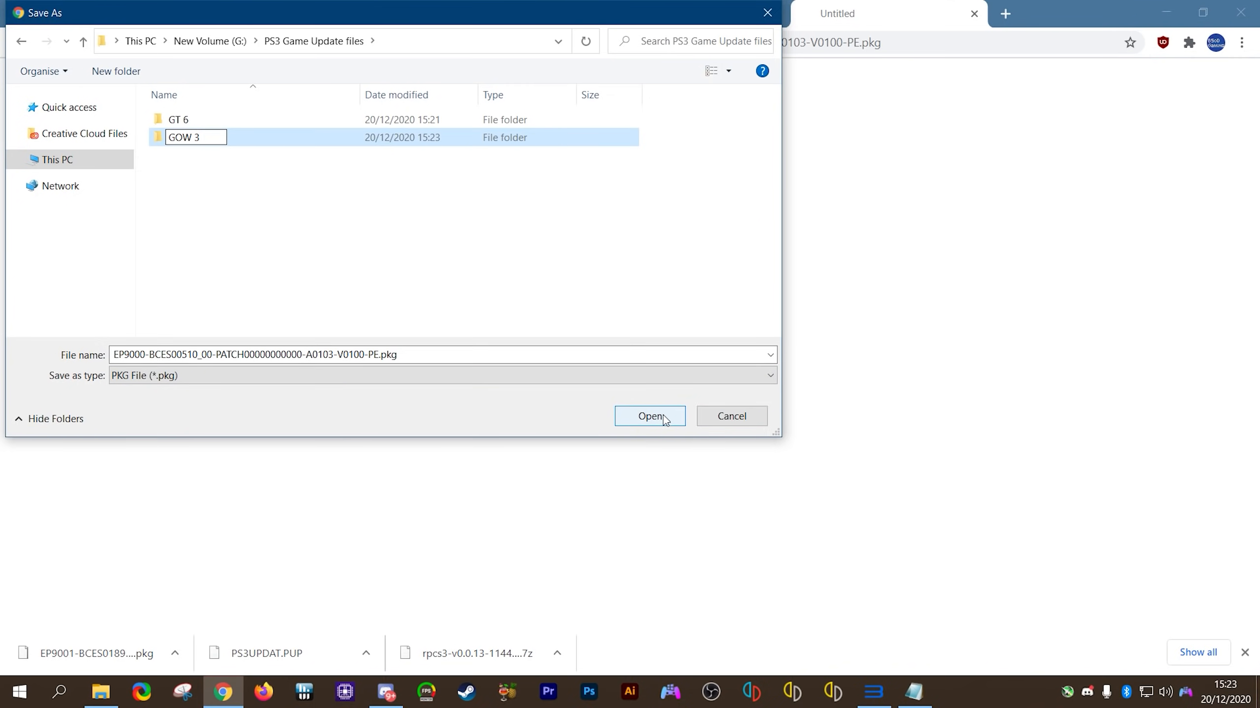
# Step: Save the God of War III update PKG in the GOW 3 folder
pyautogui.click(385, 250)
pyautogui.doubleClick(196, 122)
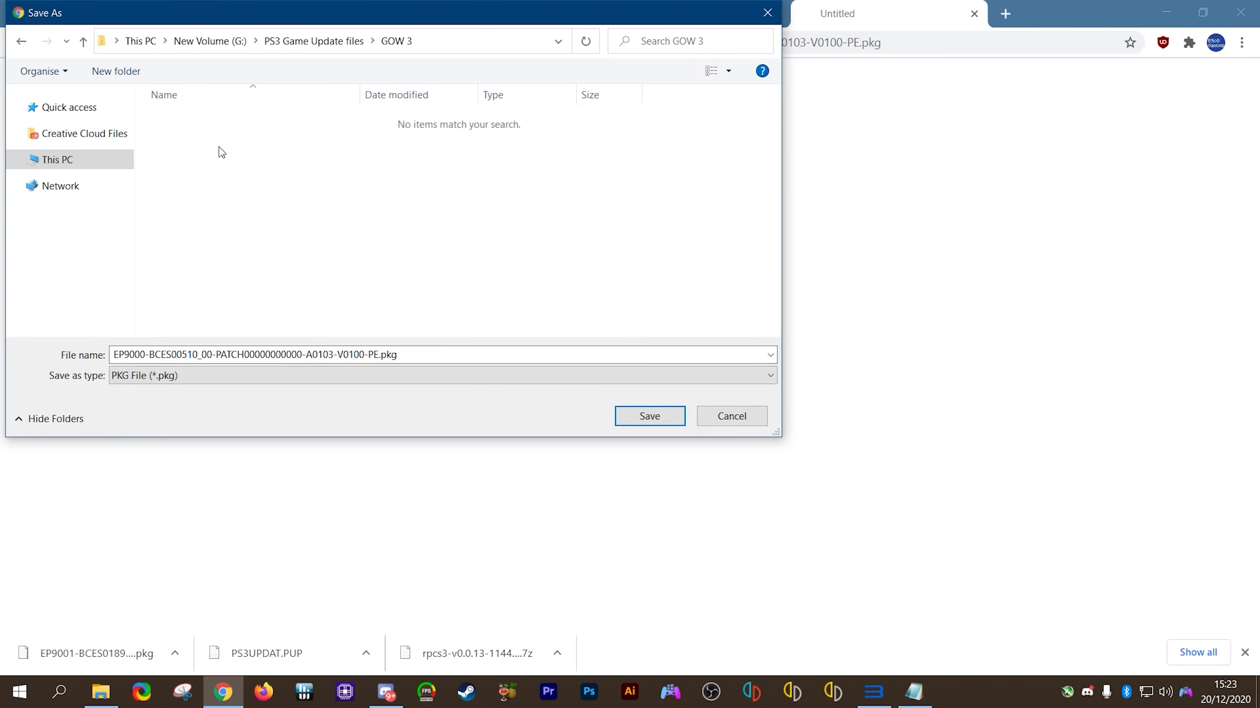
pyautogui.click(649, 416)
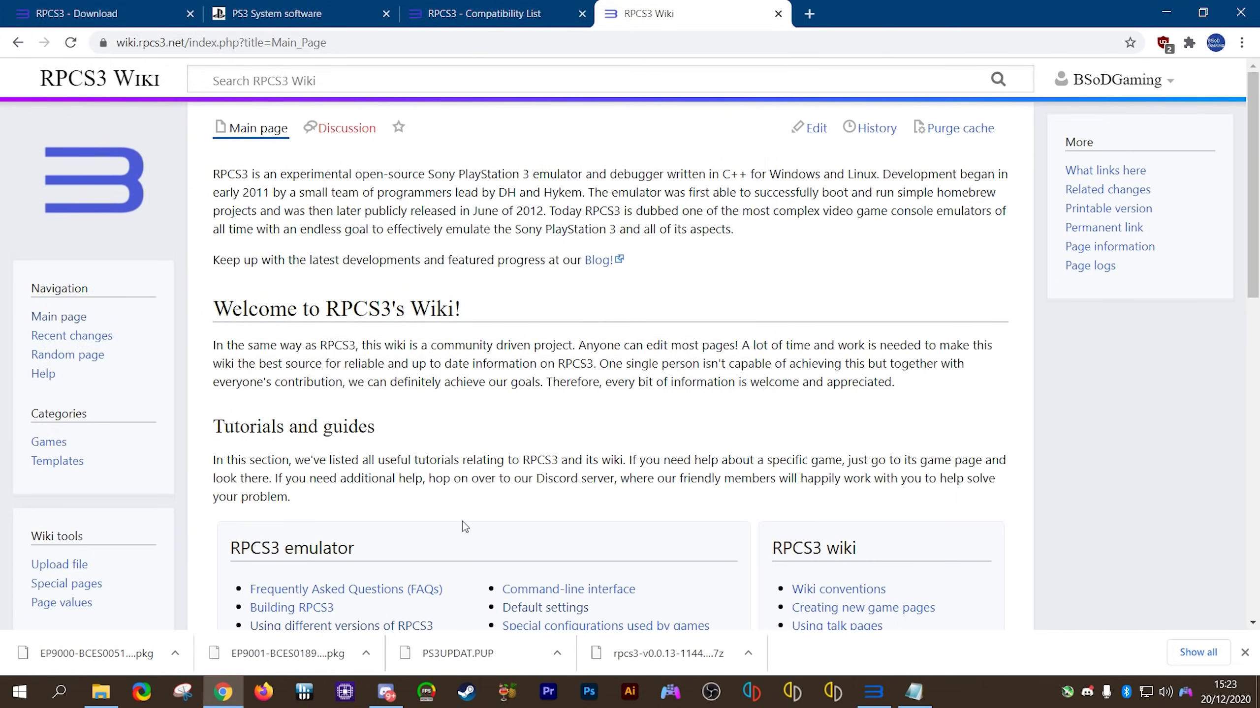
# Step: Minimize the browser and Discord, and open the GOW 3 folder in File Explorer
pyautogui.click(1165, 13)
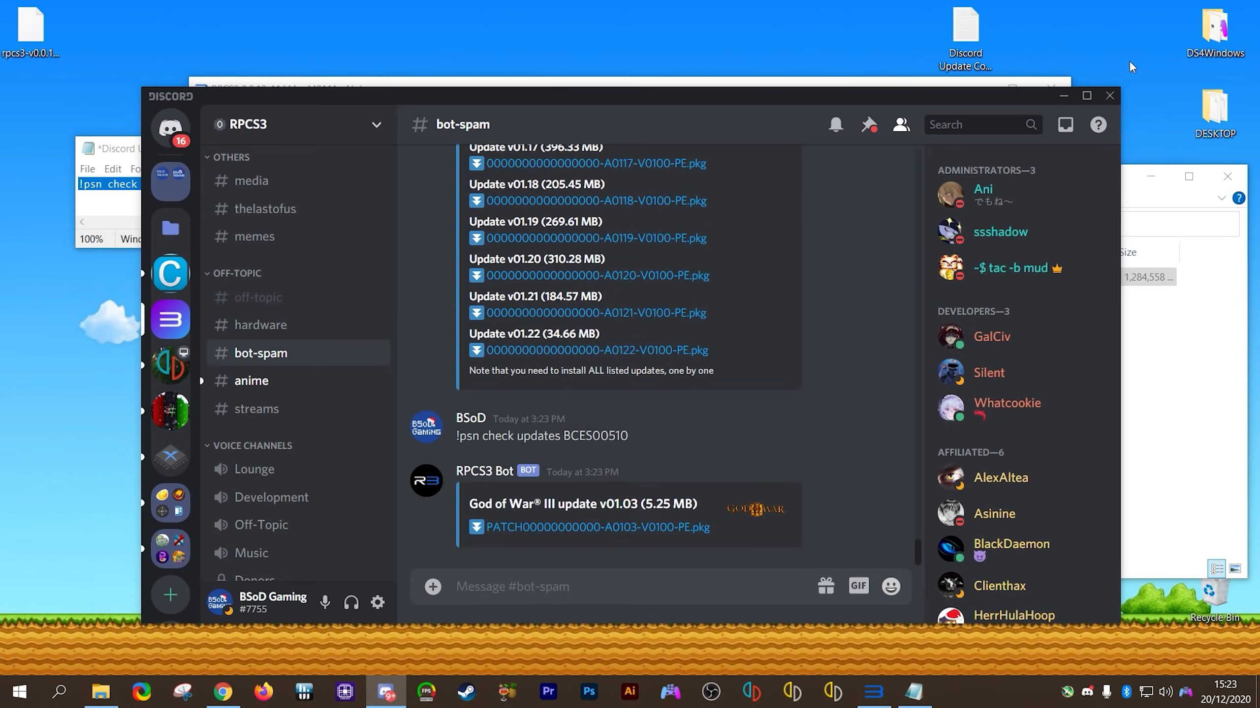
pyautogui.click(1064, 104)
pyautogui.click(1172, 398)
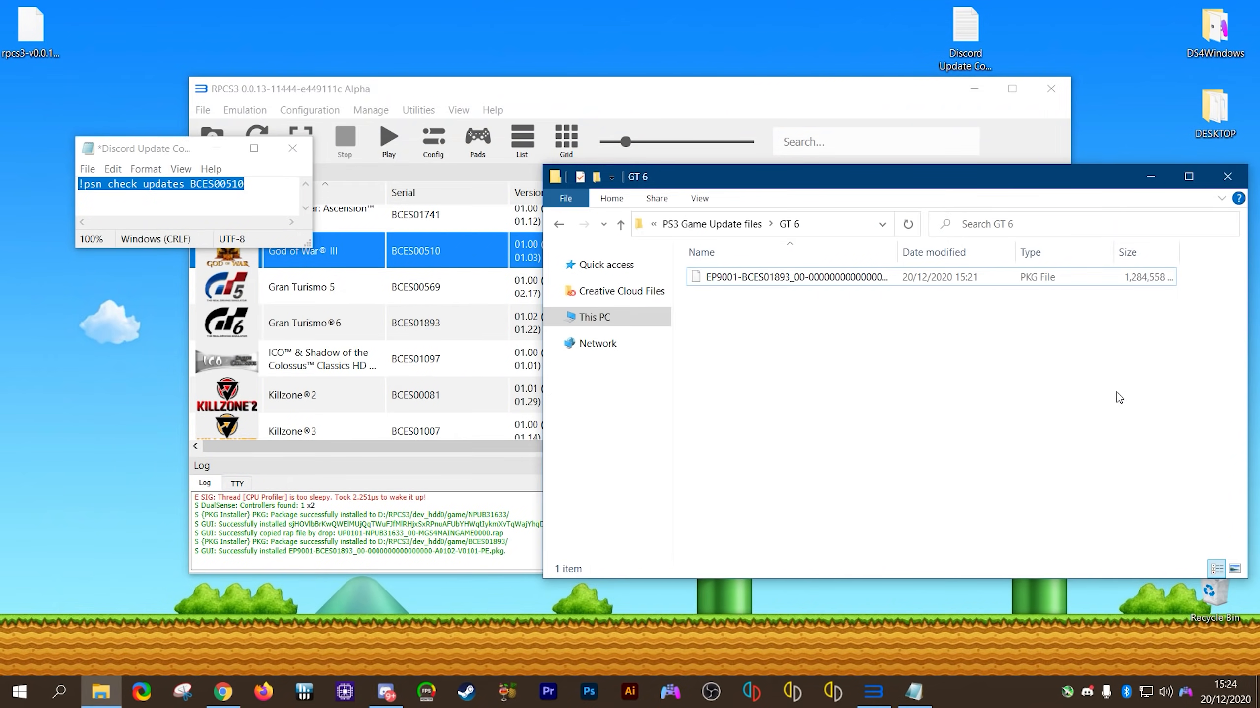
pyautogui.click(701, 227)
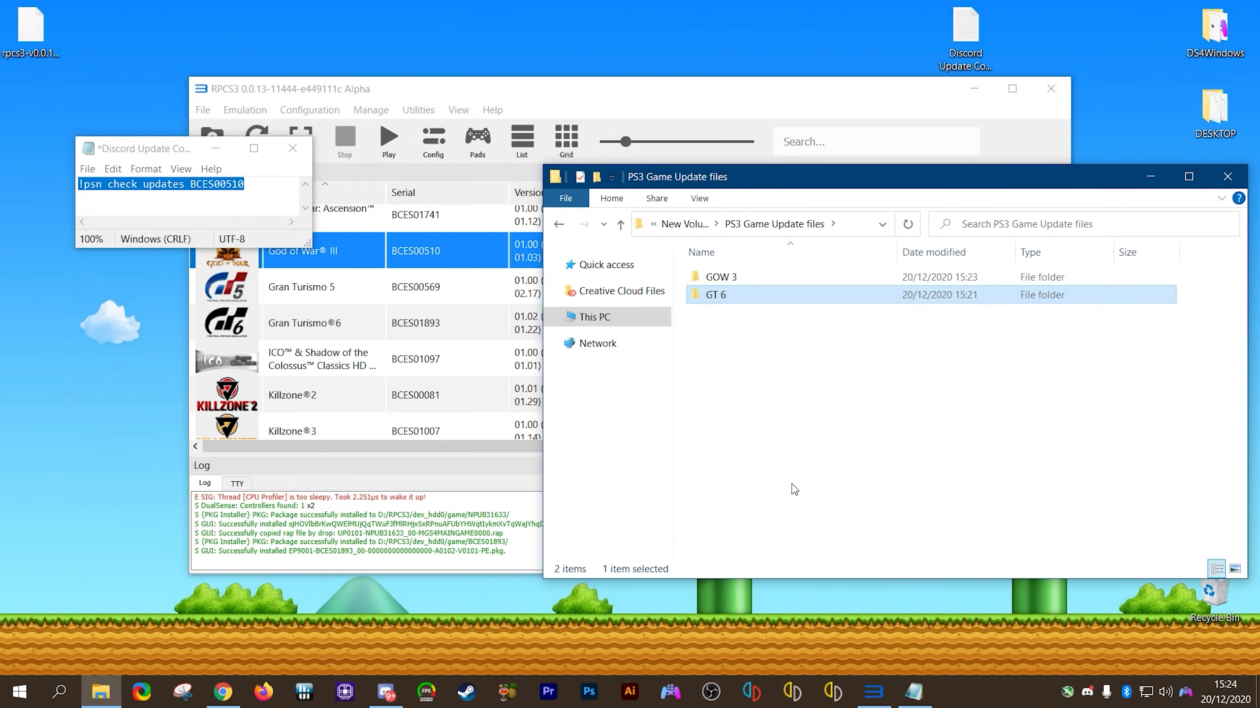
pyautogui.doubleClick(739, 277)
# Step: Install the God of War III v01.03 update PKG in RPCS3 by dropping it onto the game list, and close the installer messages
pyautogui.moveTo(793, 277); pyautogui.dragTo(378, 251)
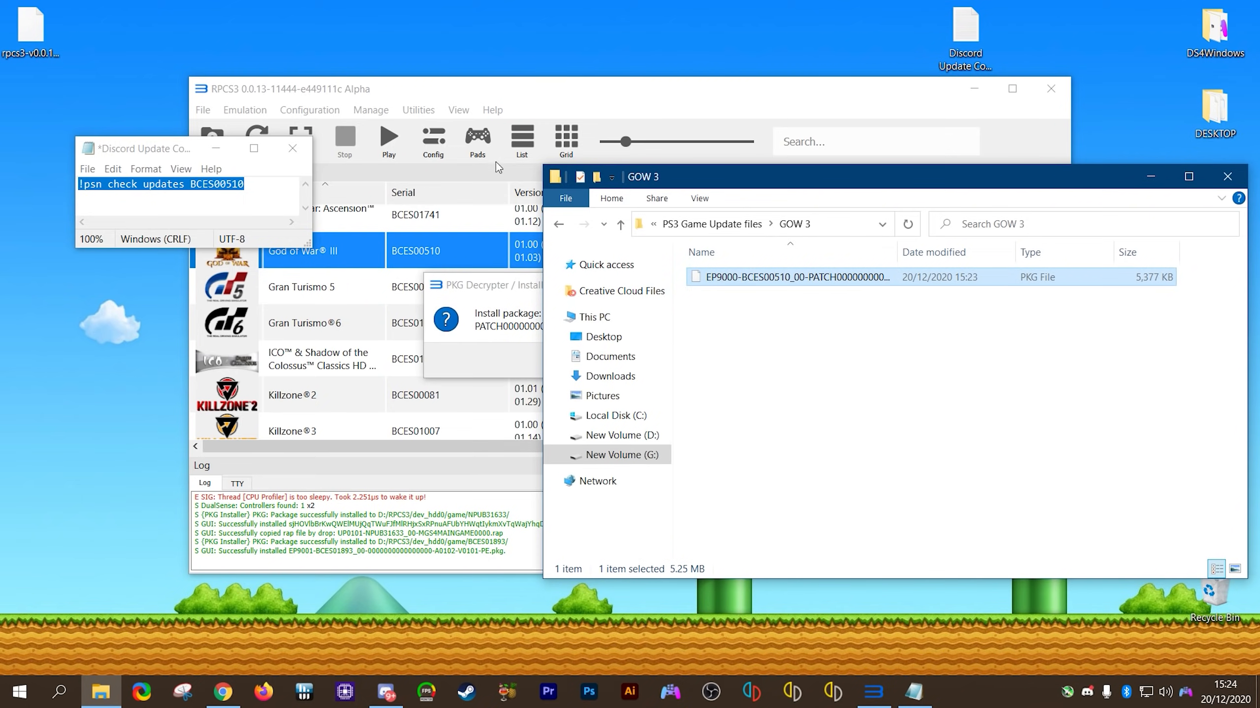
pyautogui.click(496, 161)
pyautogui.click(729, 360)
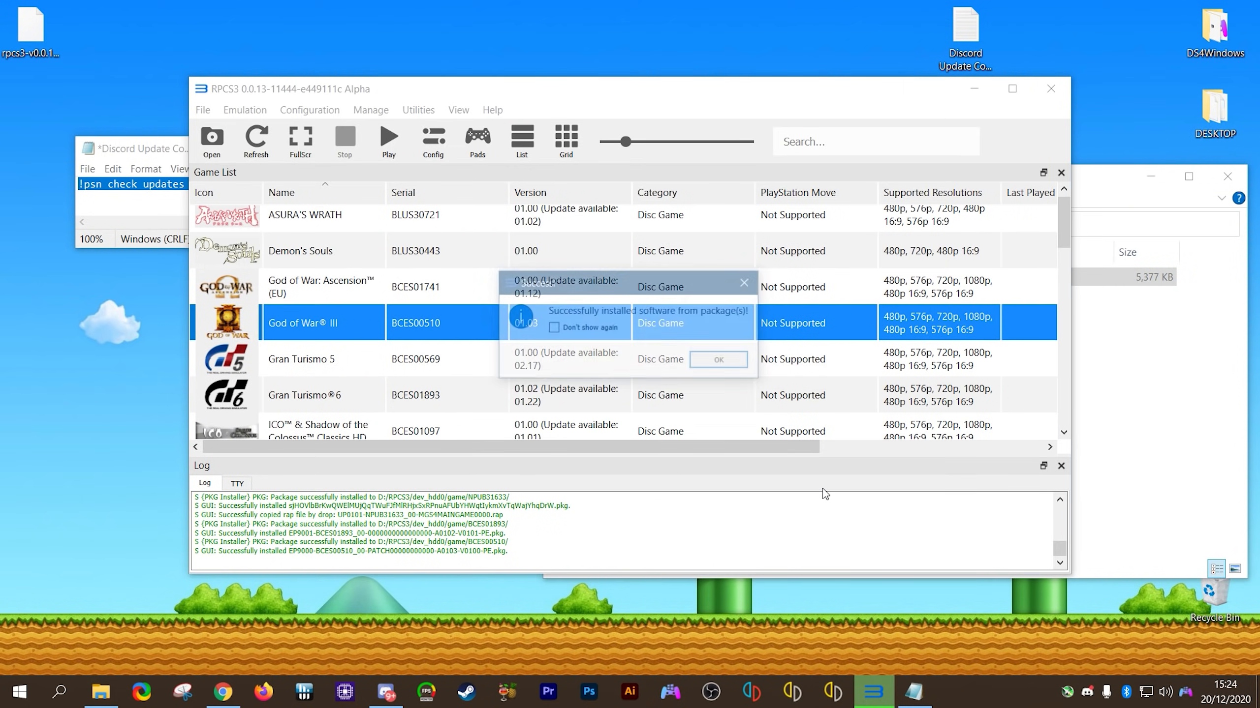
pyautogui.click(719, 363)
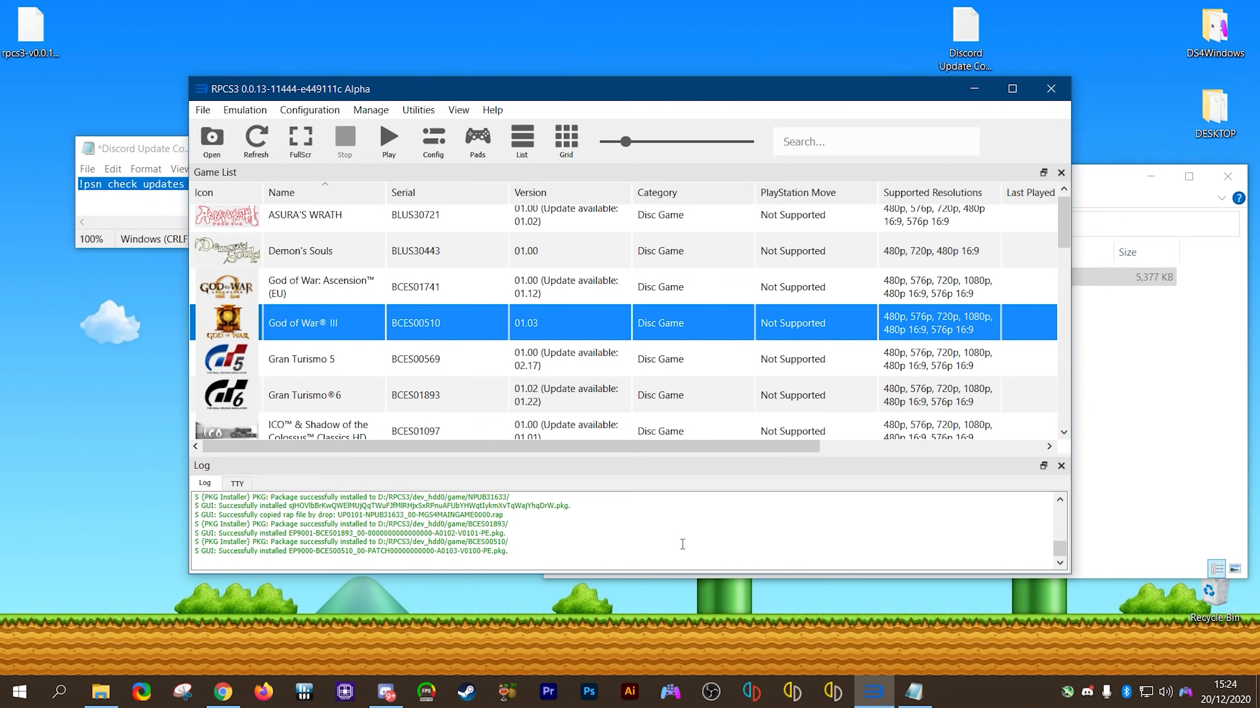
# Step: Open the global emulator settings, set the GPU resolution scale to 150% (1920x1080), and keep Vulkan as the renderer
pyautogui.click(243, 111)
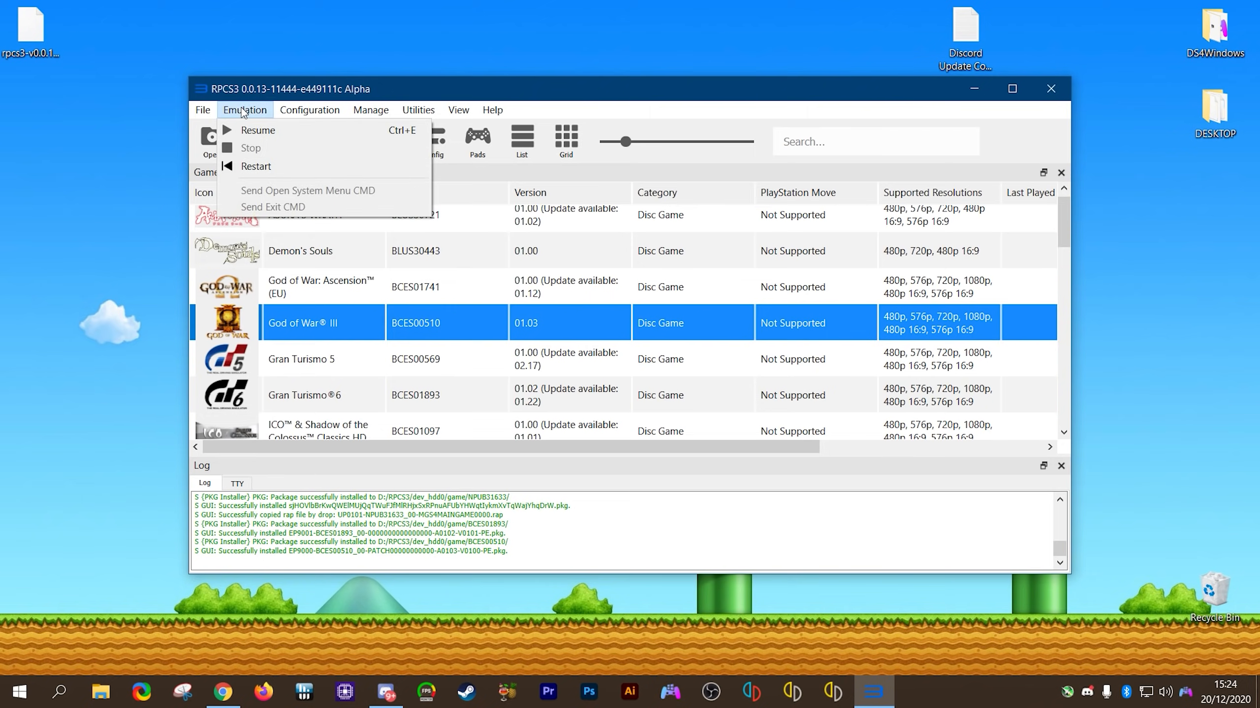
pyautogui.moveTo(314, 114)
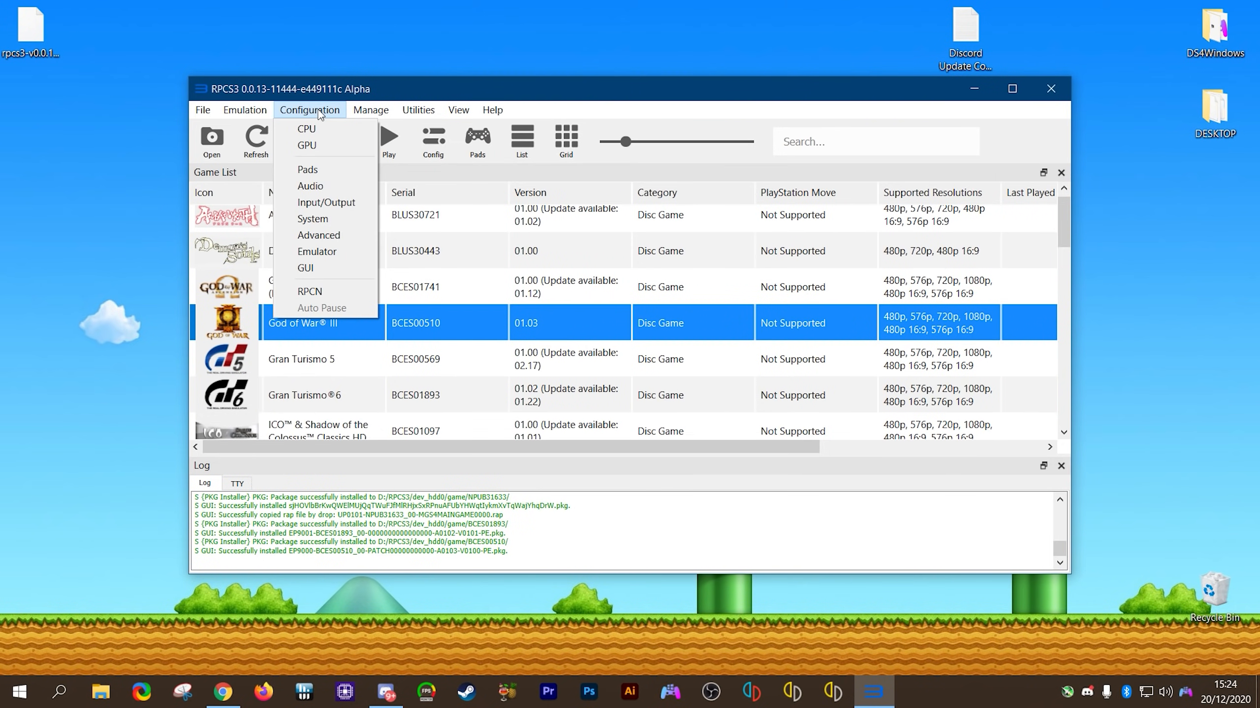
pyautogui.click(306, 129)
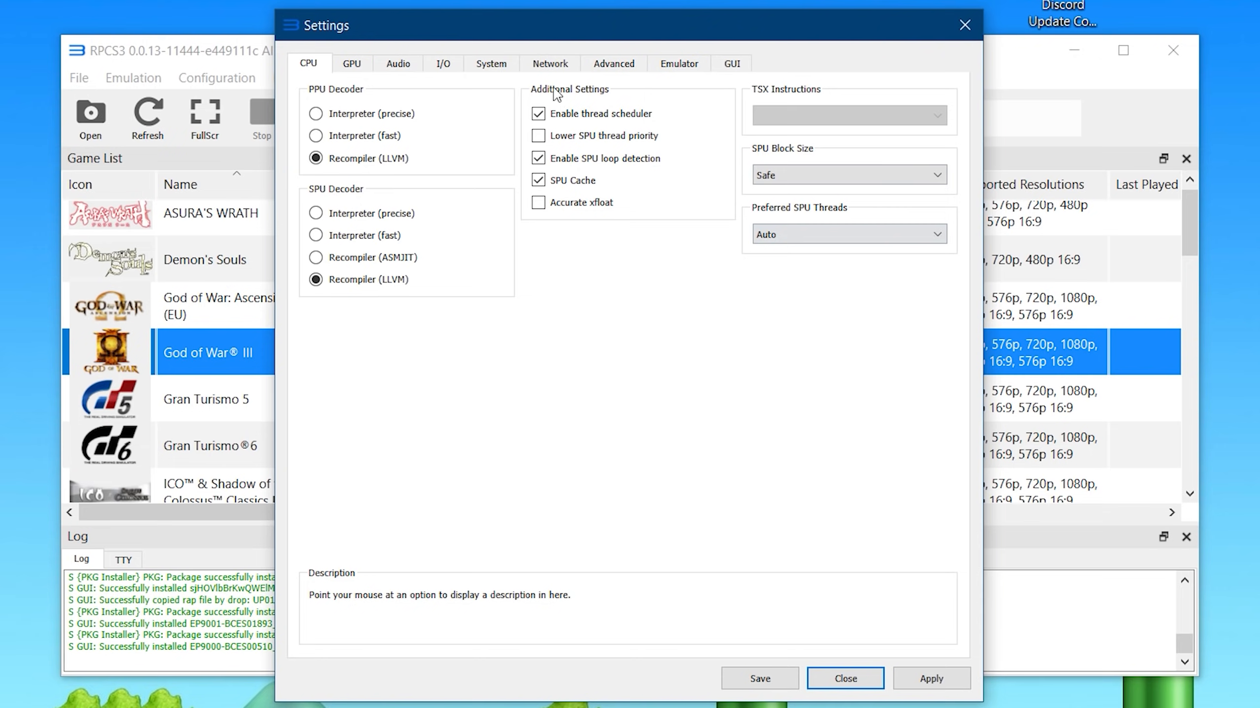
pyautogui.click(353, 74)
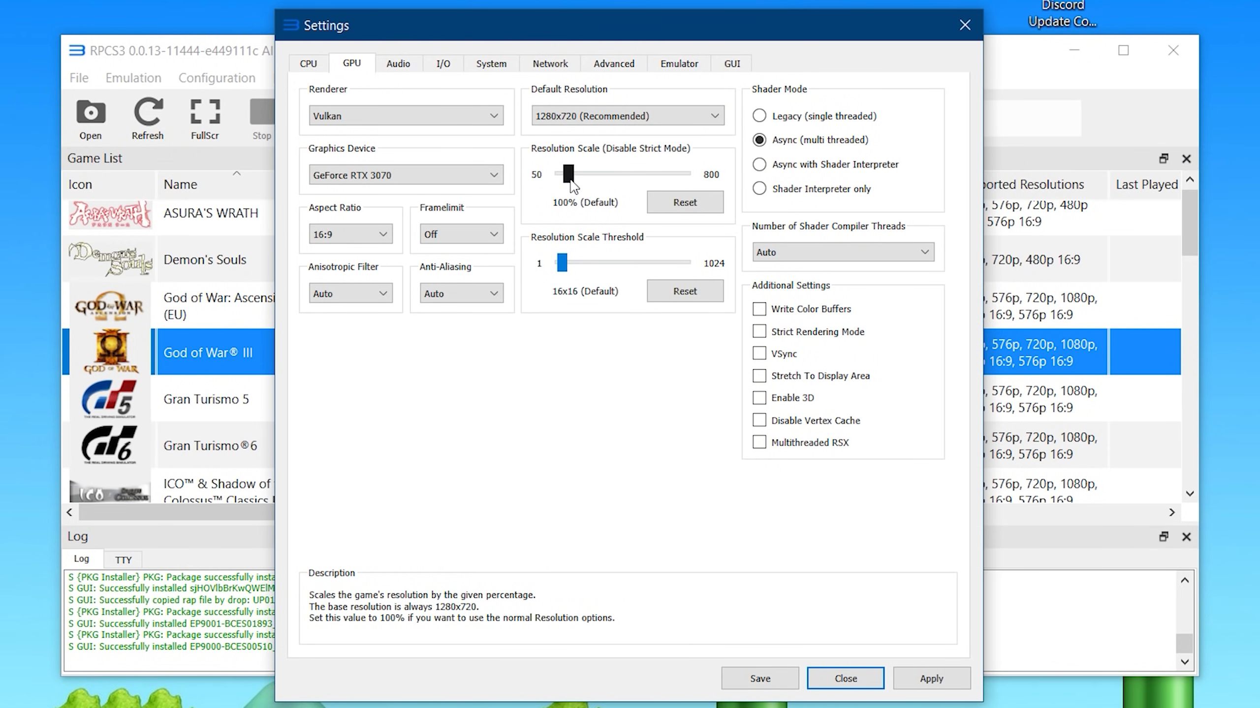
pyautogui.moveTo(574, 180); pyautogui.dragTo(582, 180)
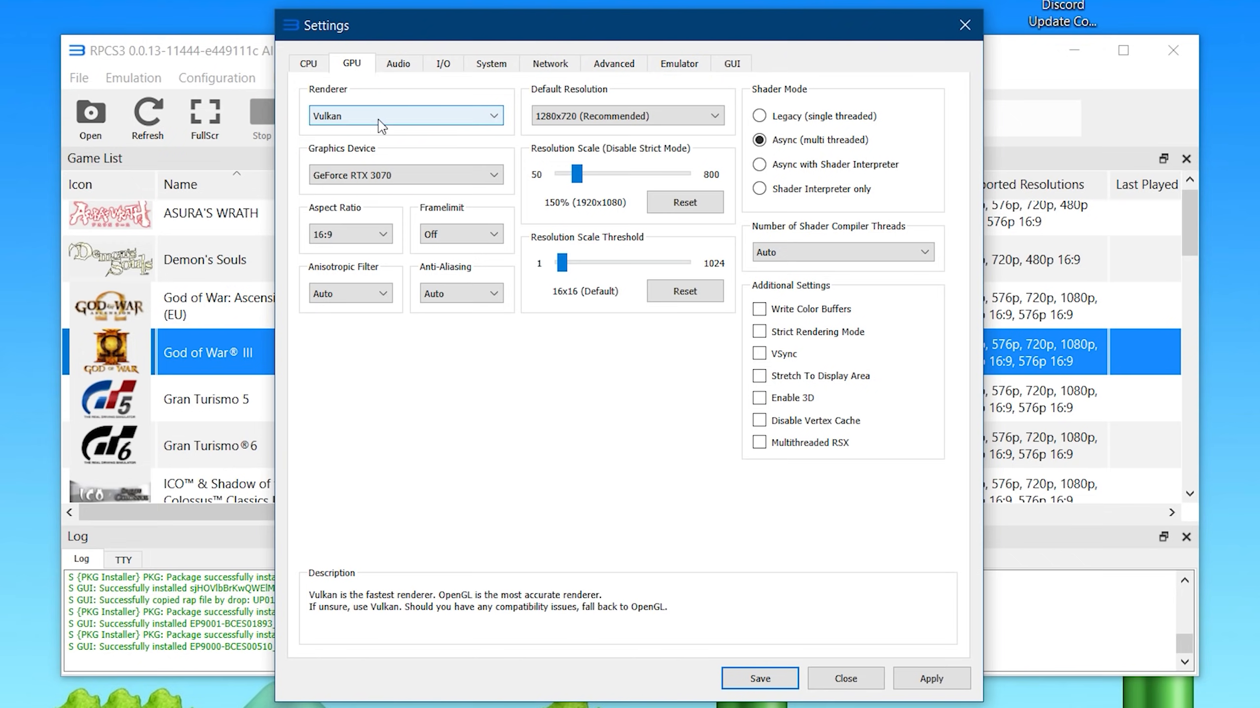
pyautogui.click(471, 117)
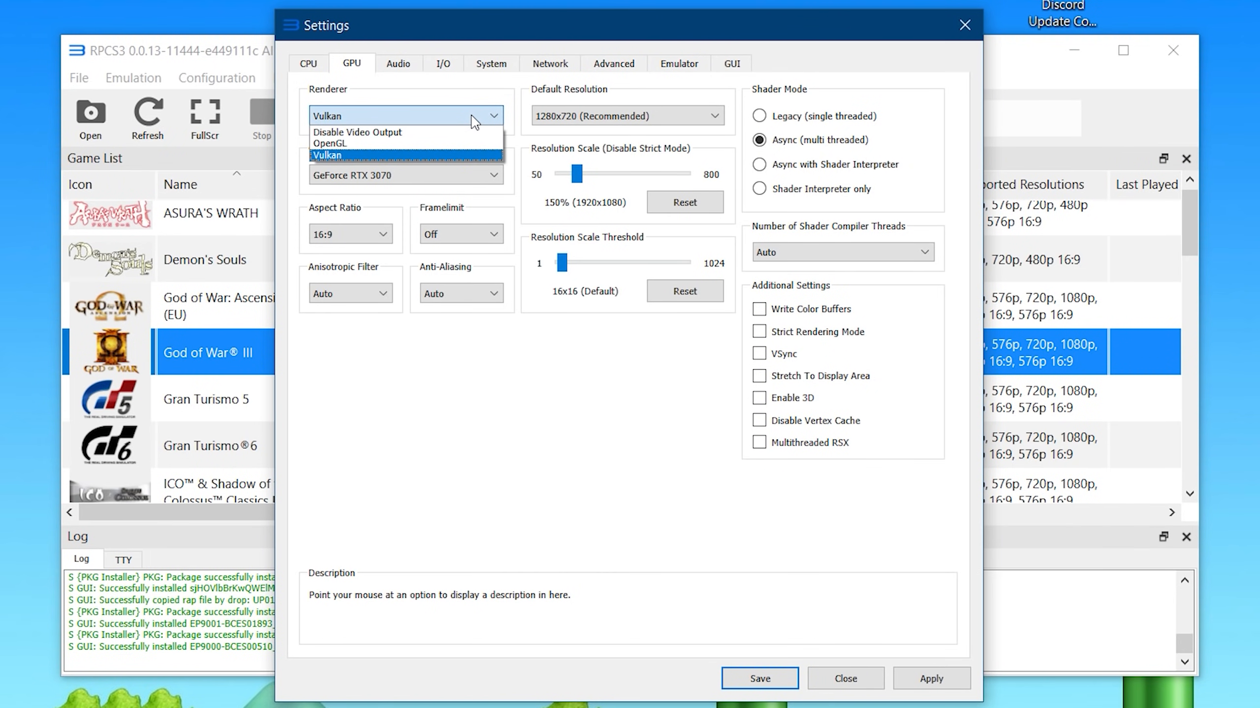
pyautogui.click(345, 157)
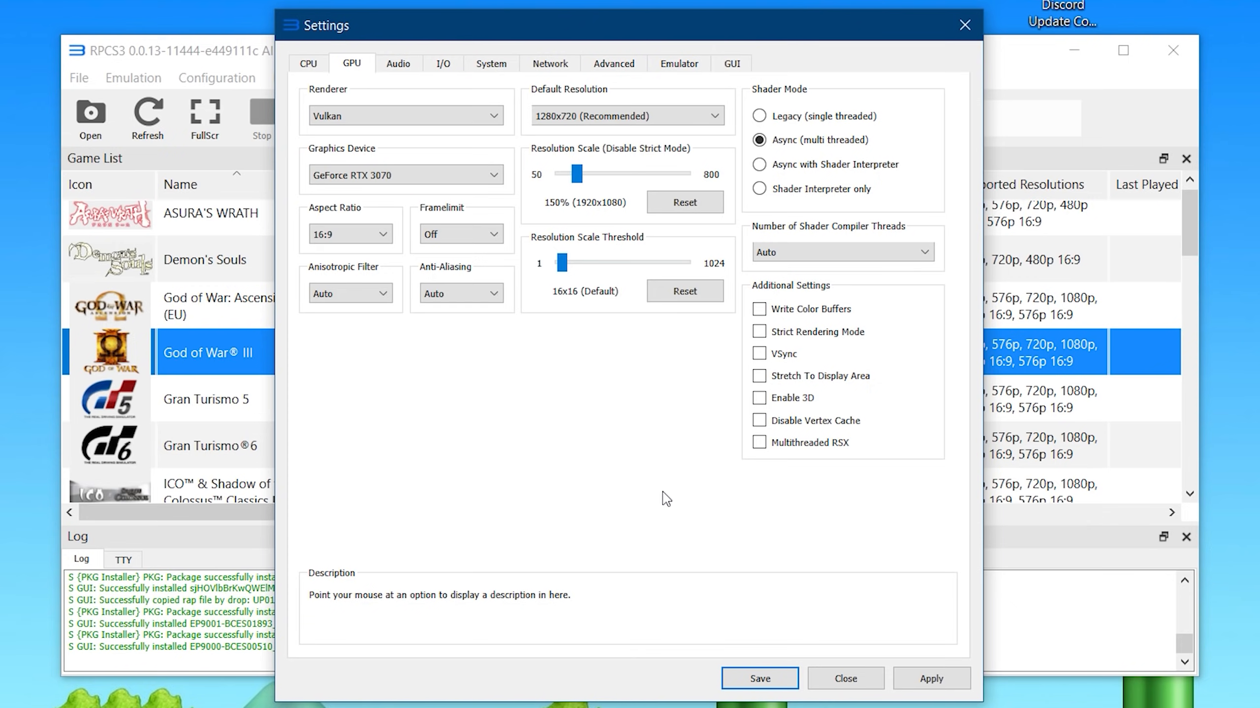
# Step: Try Background for the startup update check in the GUI settings, set it back to Yes, and apply and close the settings
pyautogui.click(734, 67)
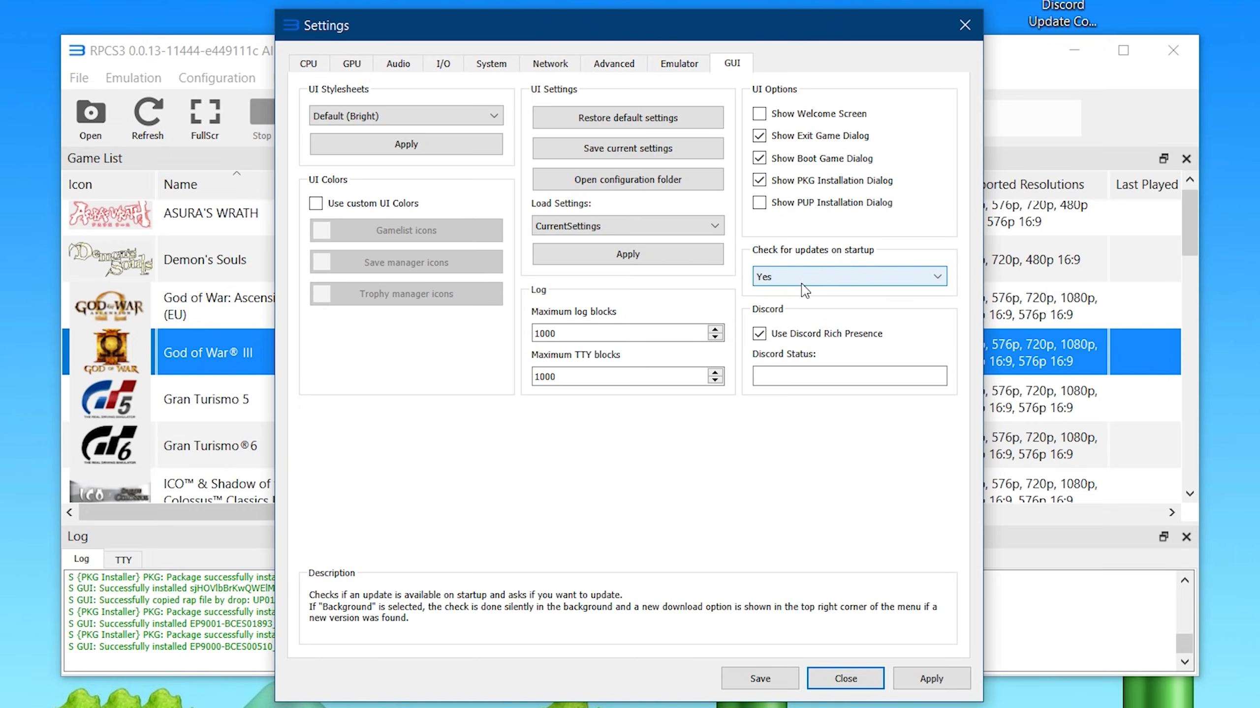
pyautogui.click(841, 278)
pyautogui.click(804, 305)
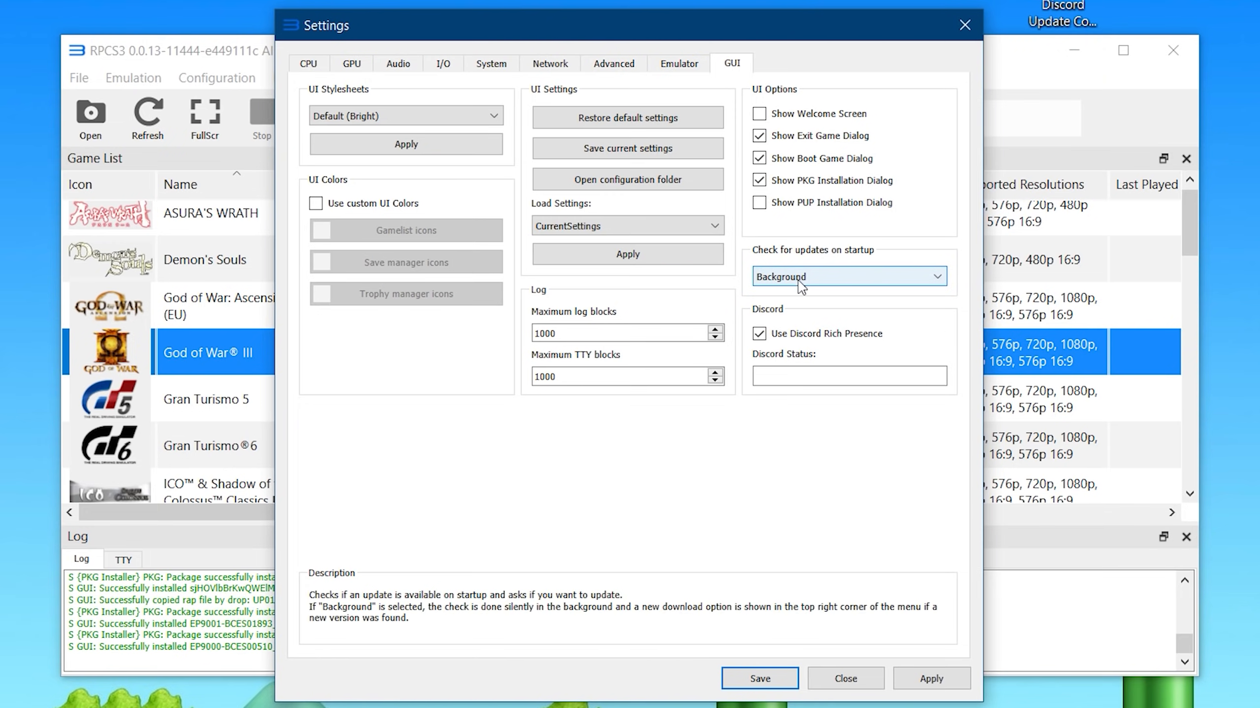
pyautogui.click(836, 279)
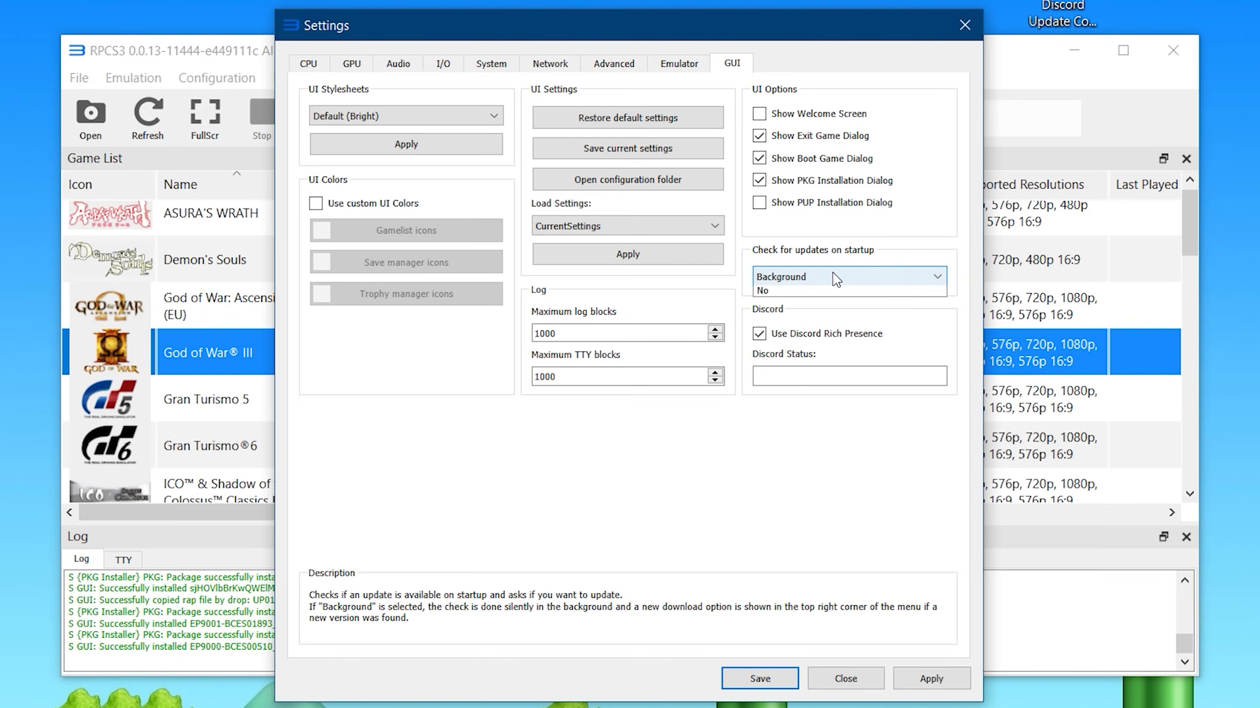
pyautogui.click(797, 294)
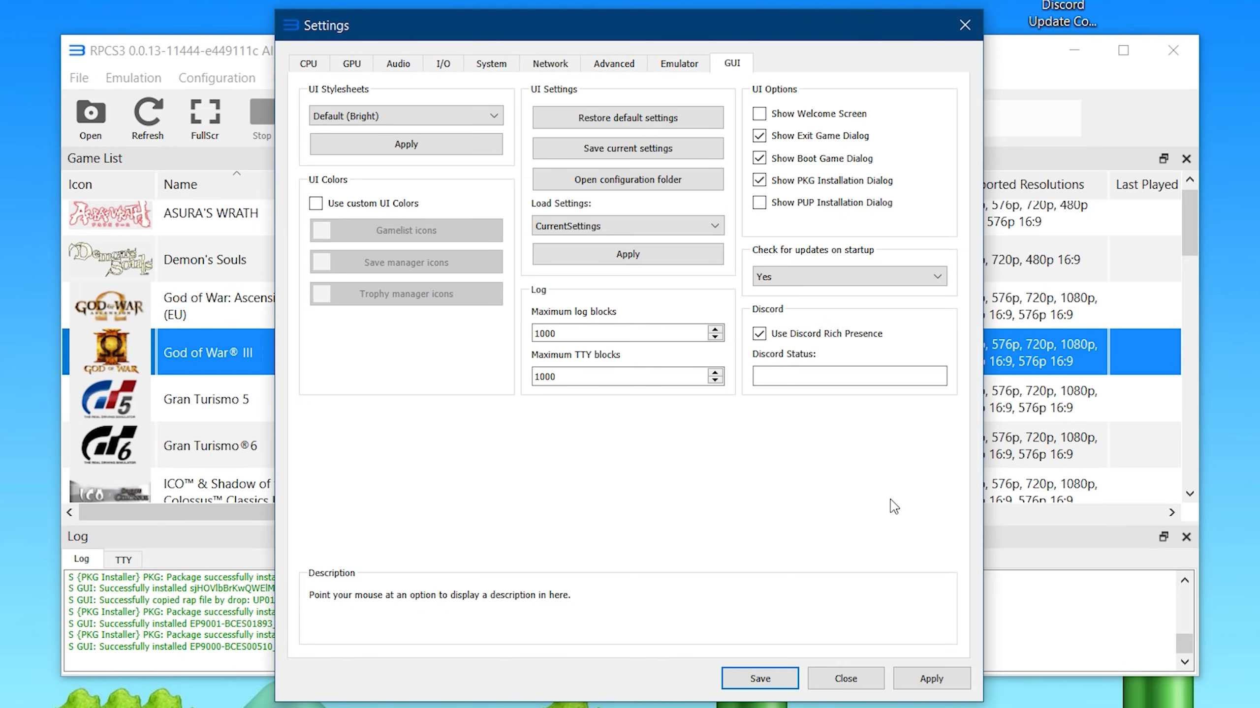
pyautogui.click(943, 685)
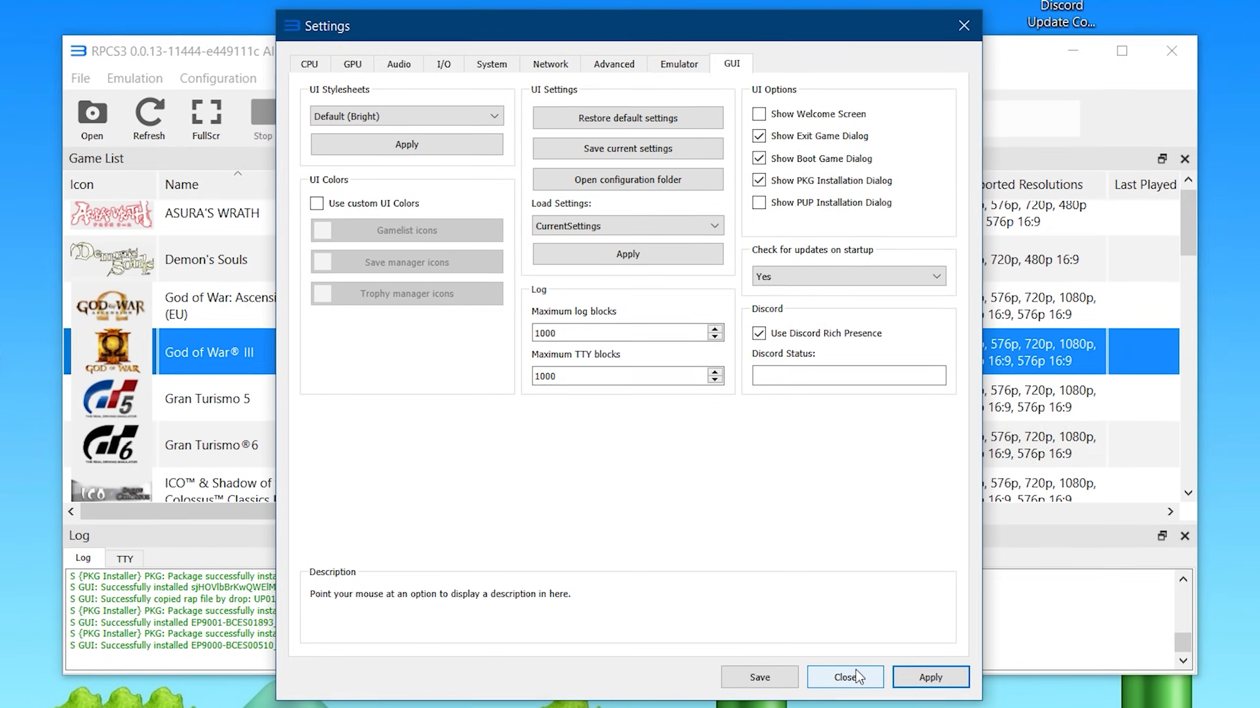
pyautogui.click(845, 678)
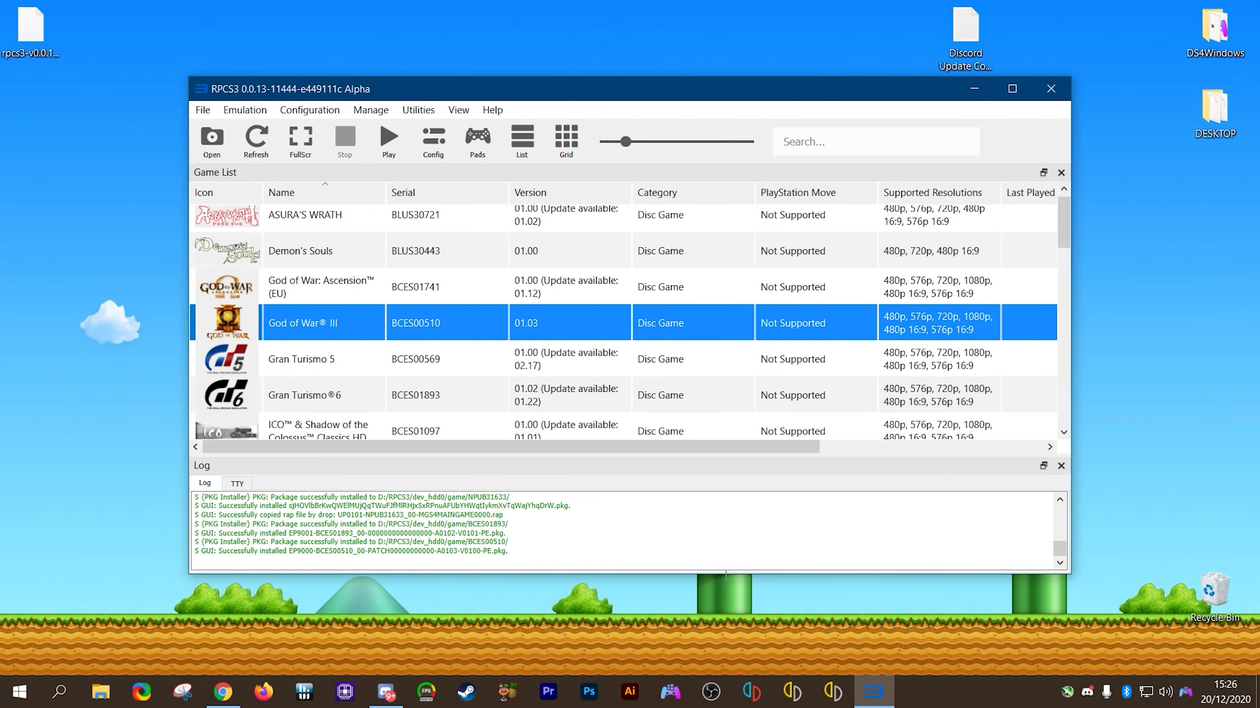
# Step: Switch to the RPCS3 Wiki in Chrome, search for God of War III, and open its page at the Configuration section
pyautogui.click(218, 703)
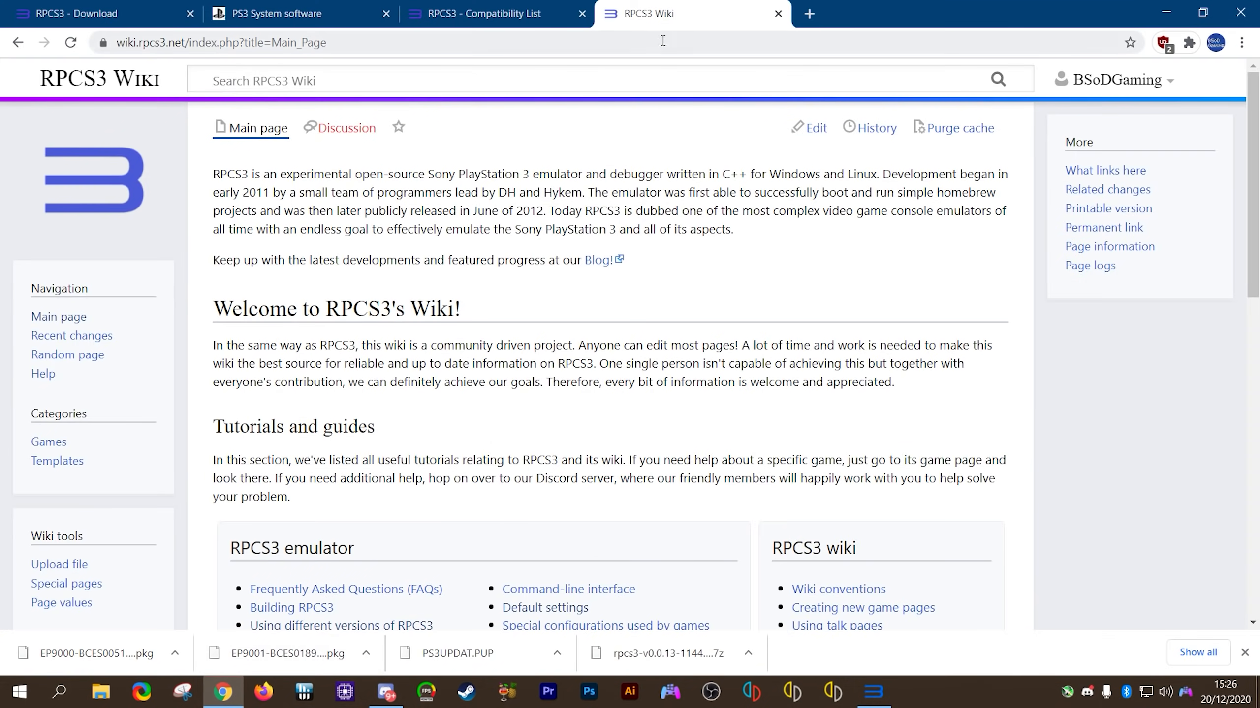
pyautogui.click(347, 83)
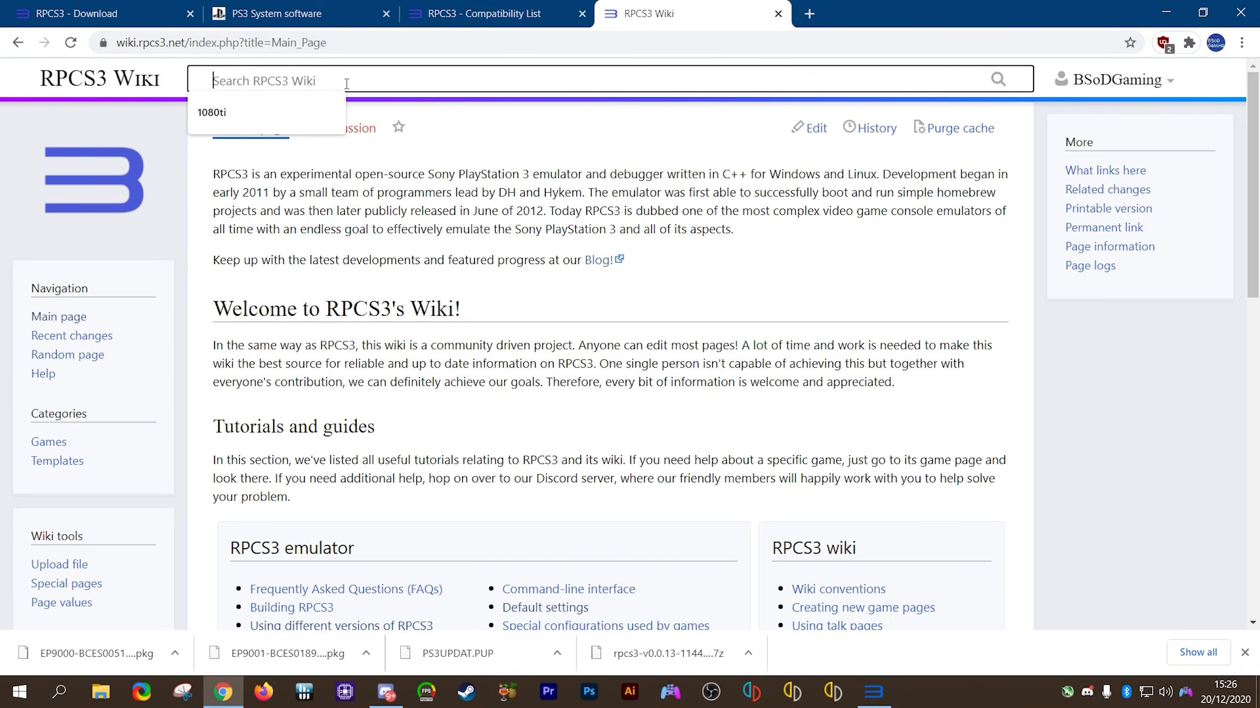
pyautogui.write('god of w')
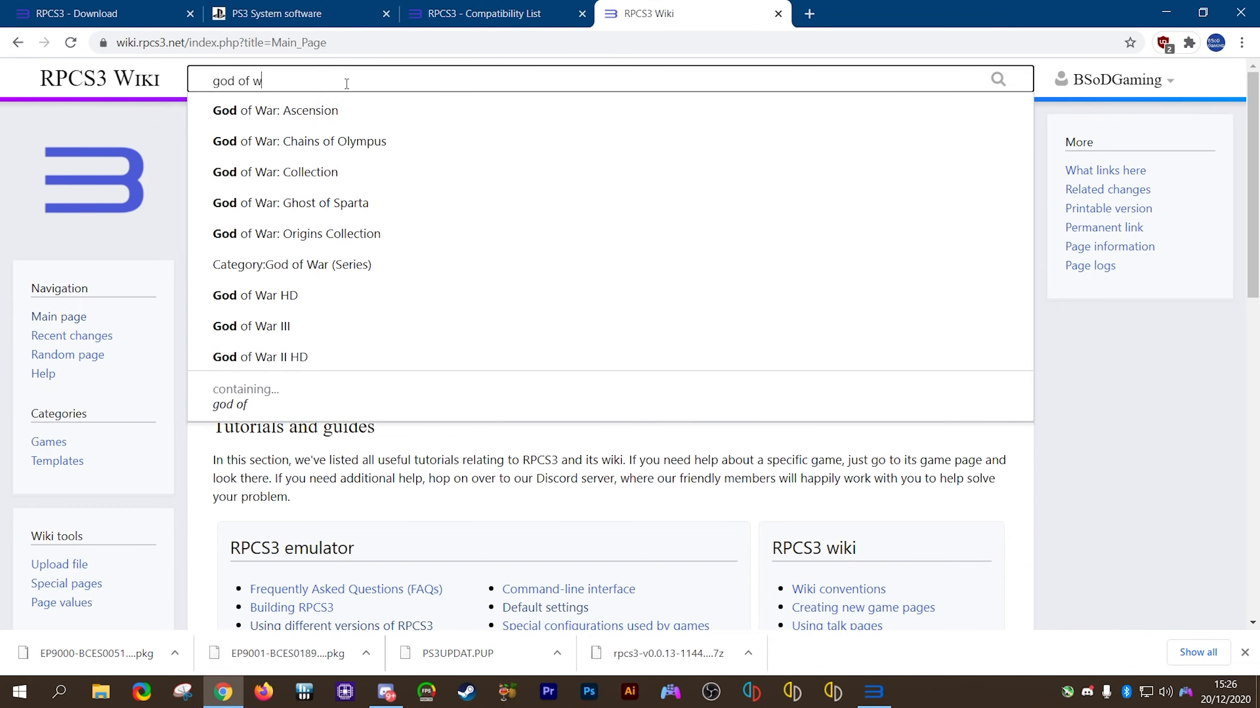
pyautogui.write('ar')
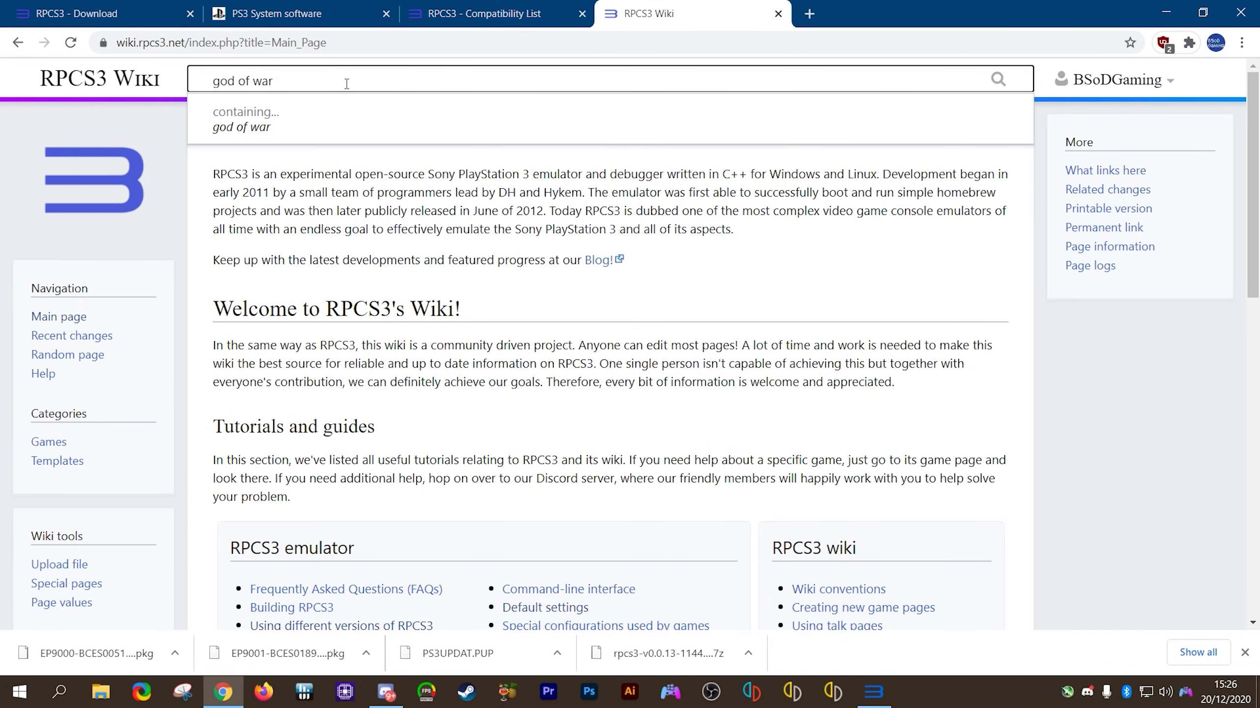
pyautogui.press('BackSpace')
pyautogui.press('BackSpace')
pyautogui.press('BackSpace')
pyautogui.press('BackSpace')
pyautogui.press('BackSpace')
pyautogui.press('BackSpace')
pyautogui.press('BackSpace')
pyautogui.press('BackSpace')
pyautogui.write('god')
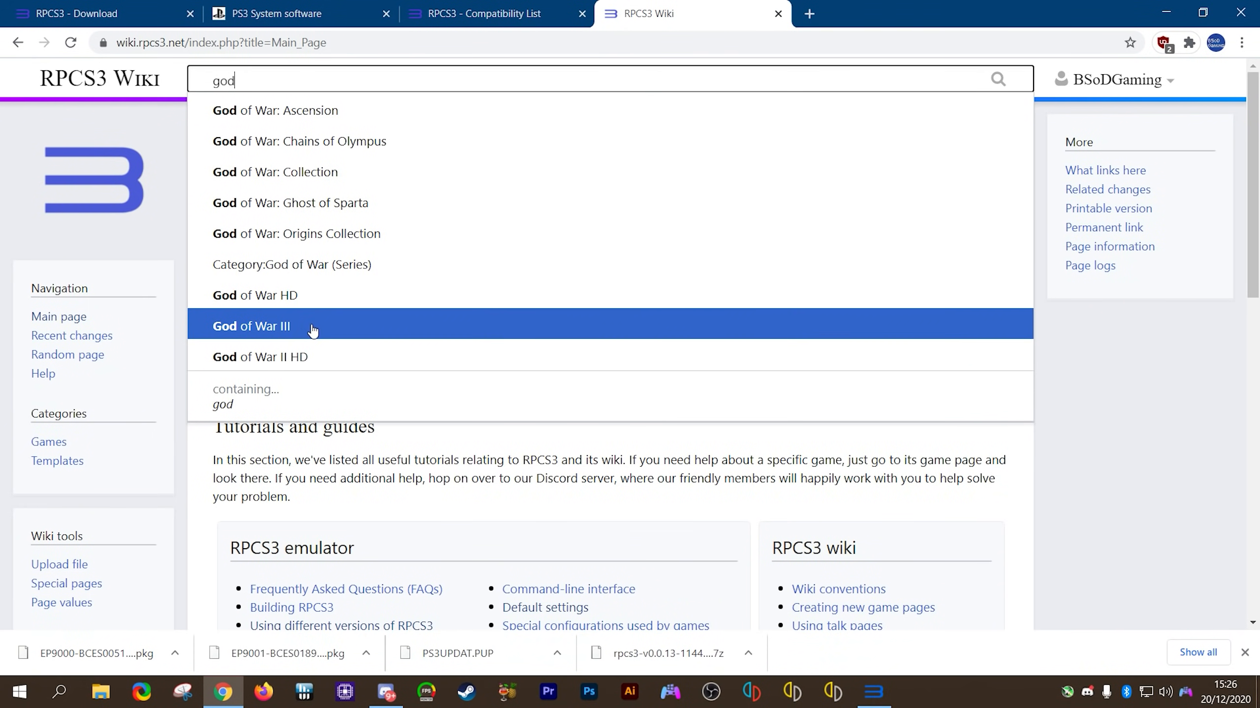
pyautogui.click(274, 330)
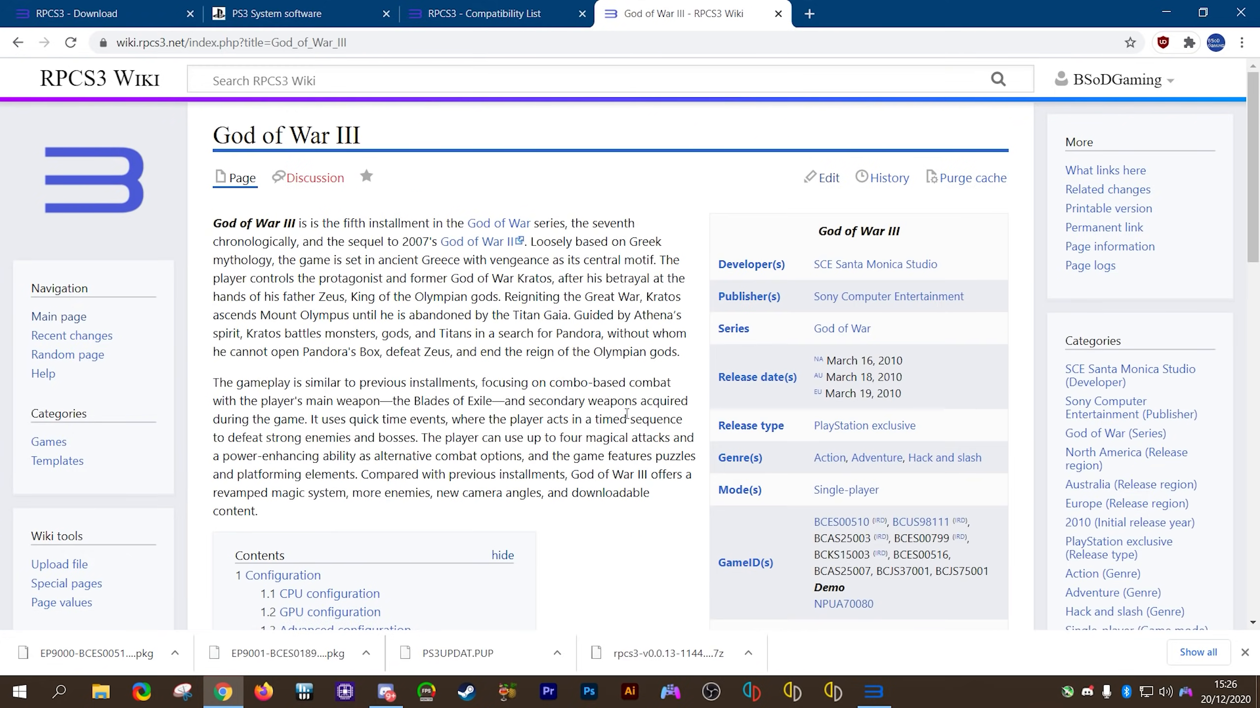
pyautogui.scroll(-10, 635, 461)
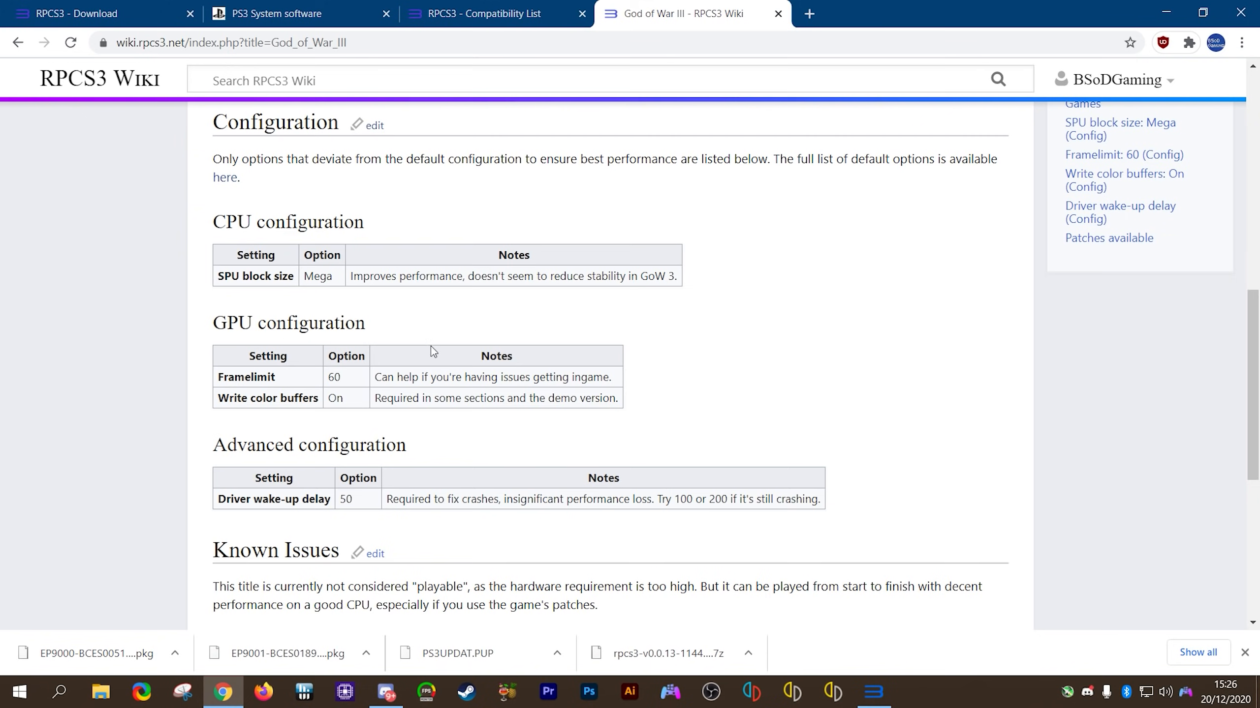
# Step: Return to RPCS3, move its window aside from the wiki tables, and open a custom configuration for God of War III
pyautogui.click(873, 692)
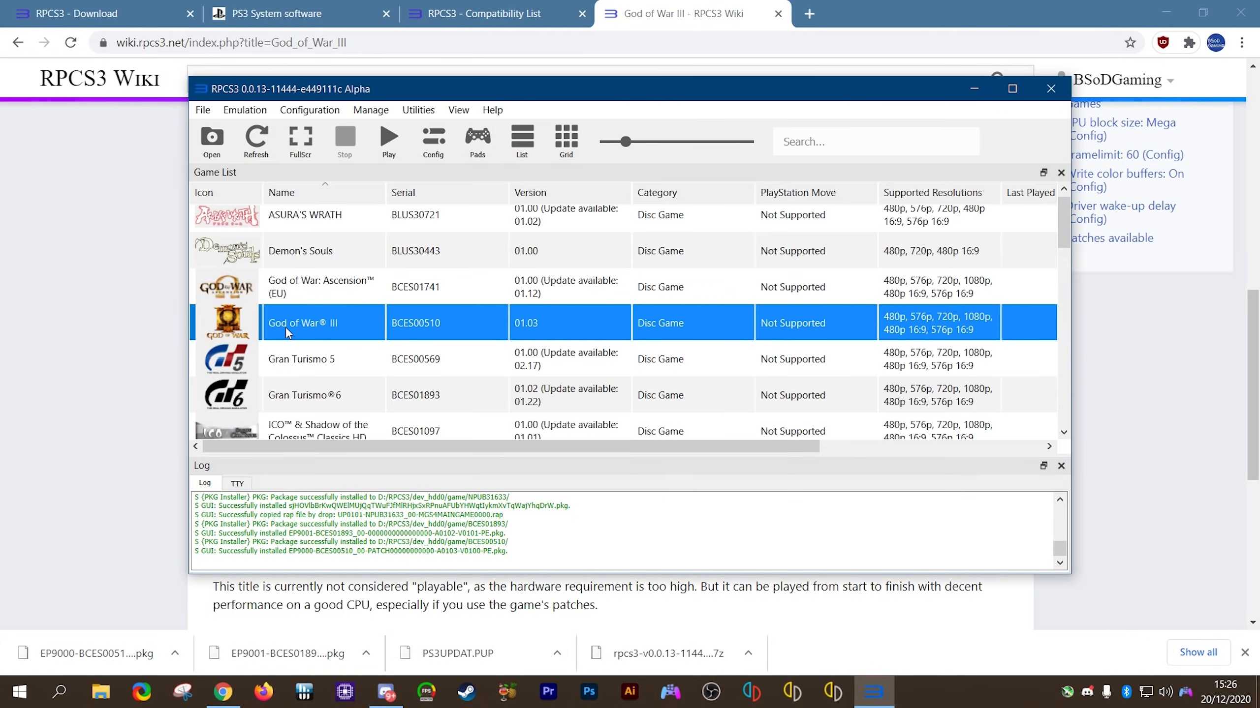
pyautogui.moveTo(421, 82); pyautogui.dragTo(559, 87)
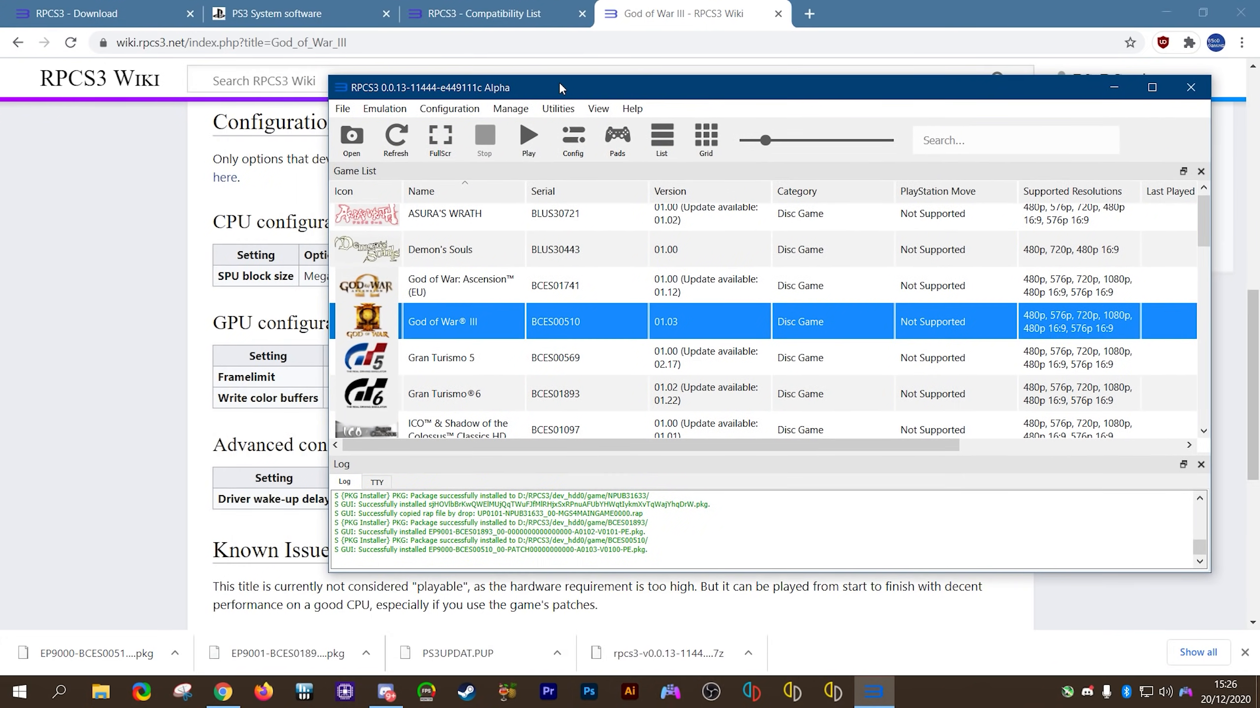
pyautogui.rightClick(444, 324)
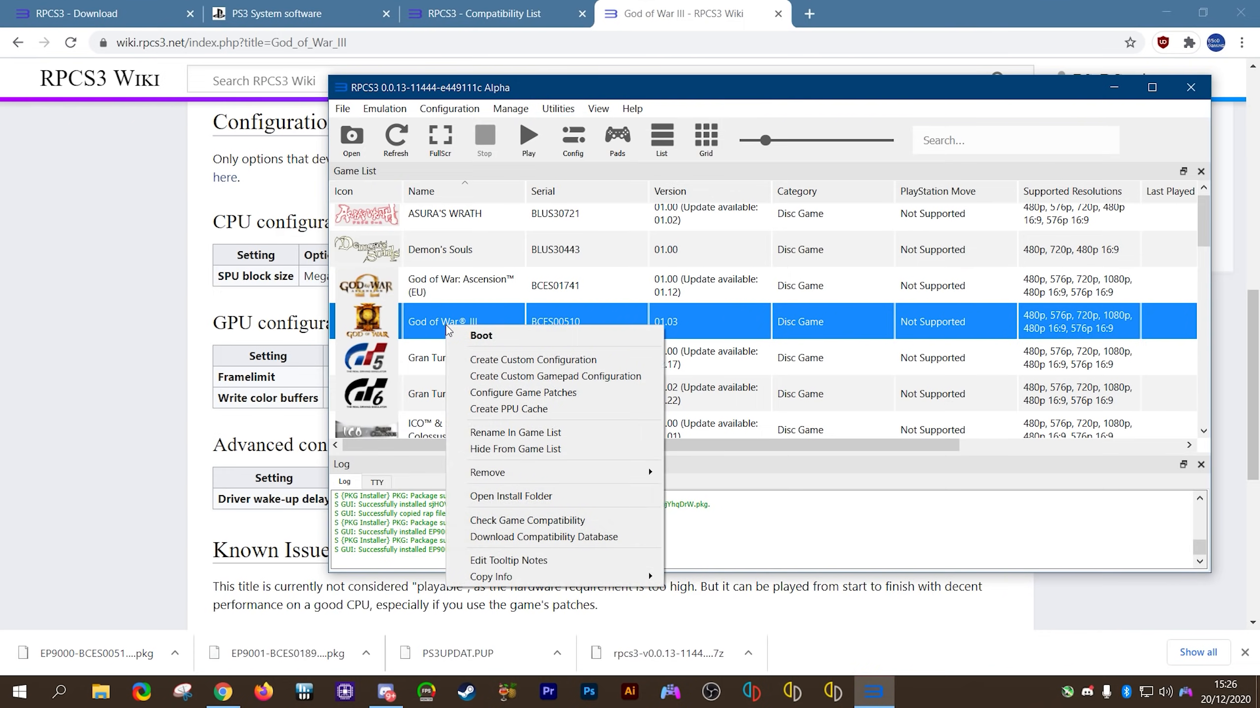
pyautogui.click(533, 363)
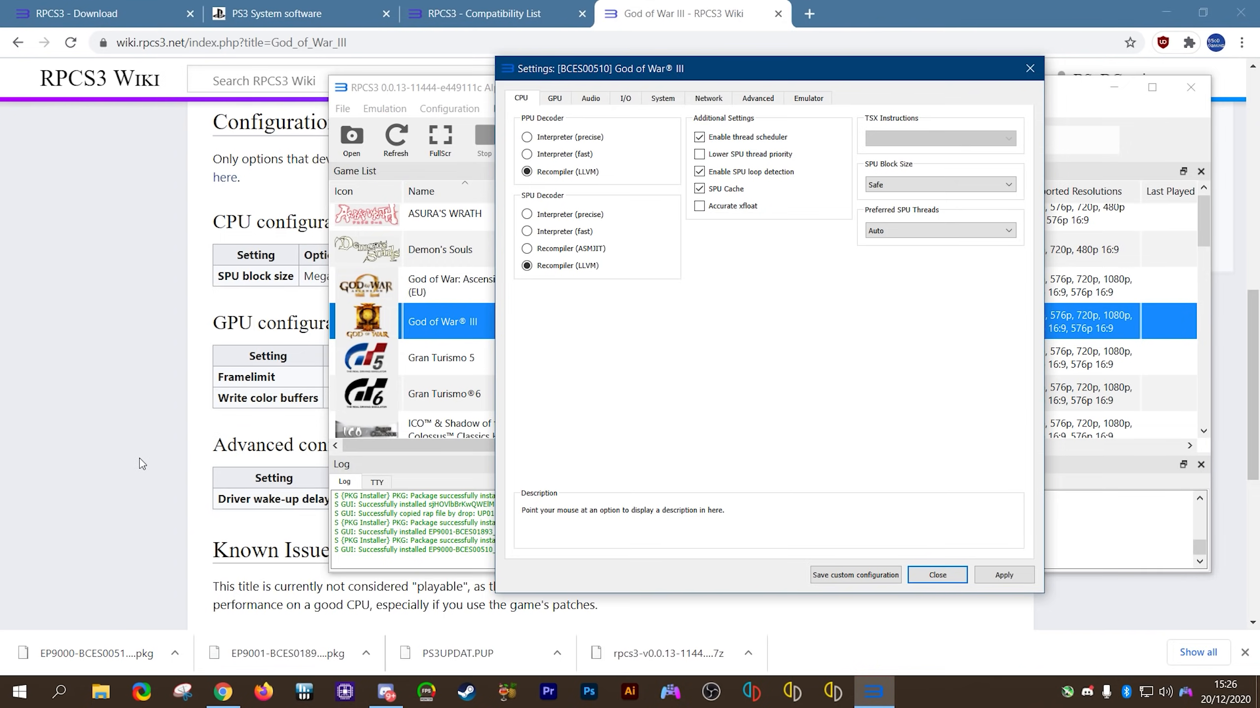
# Step: Check the wiki's CPU recommendation and set the SPU block size to Mega in the God of War III custom configuration
pyautogui.click(121, 376)
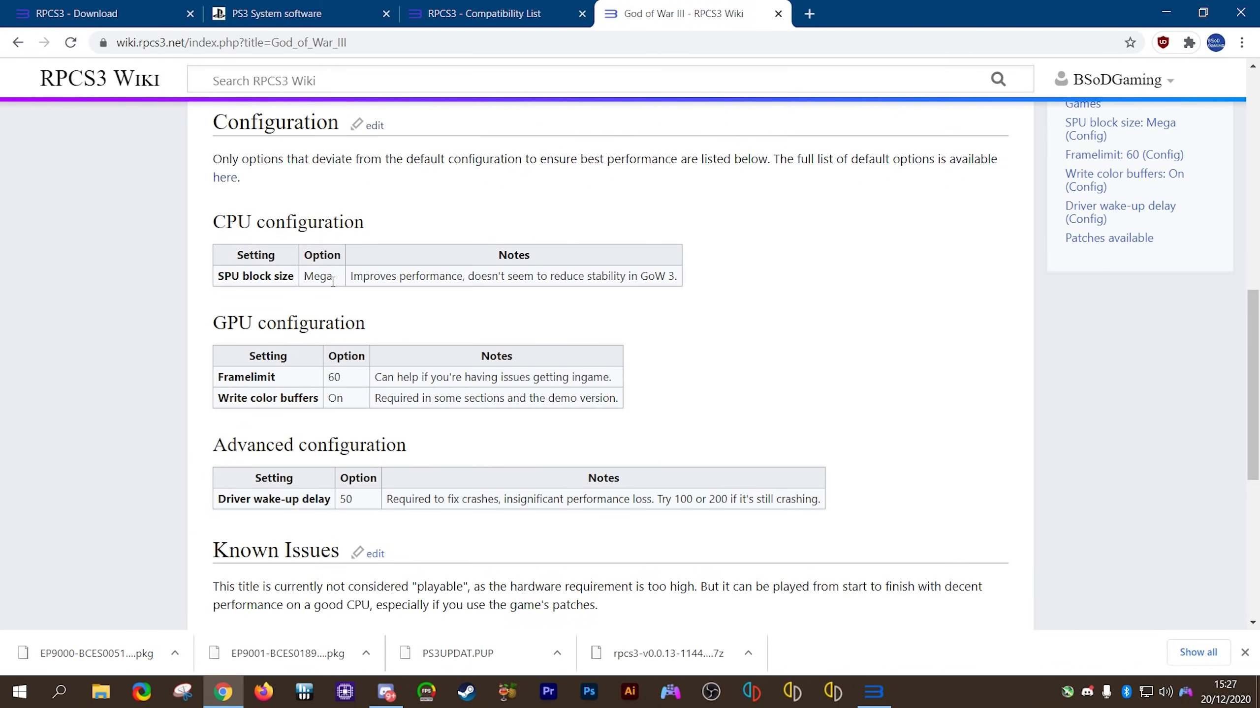
pyautogui.click(873, 692)
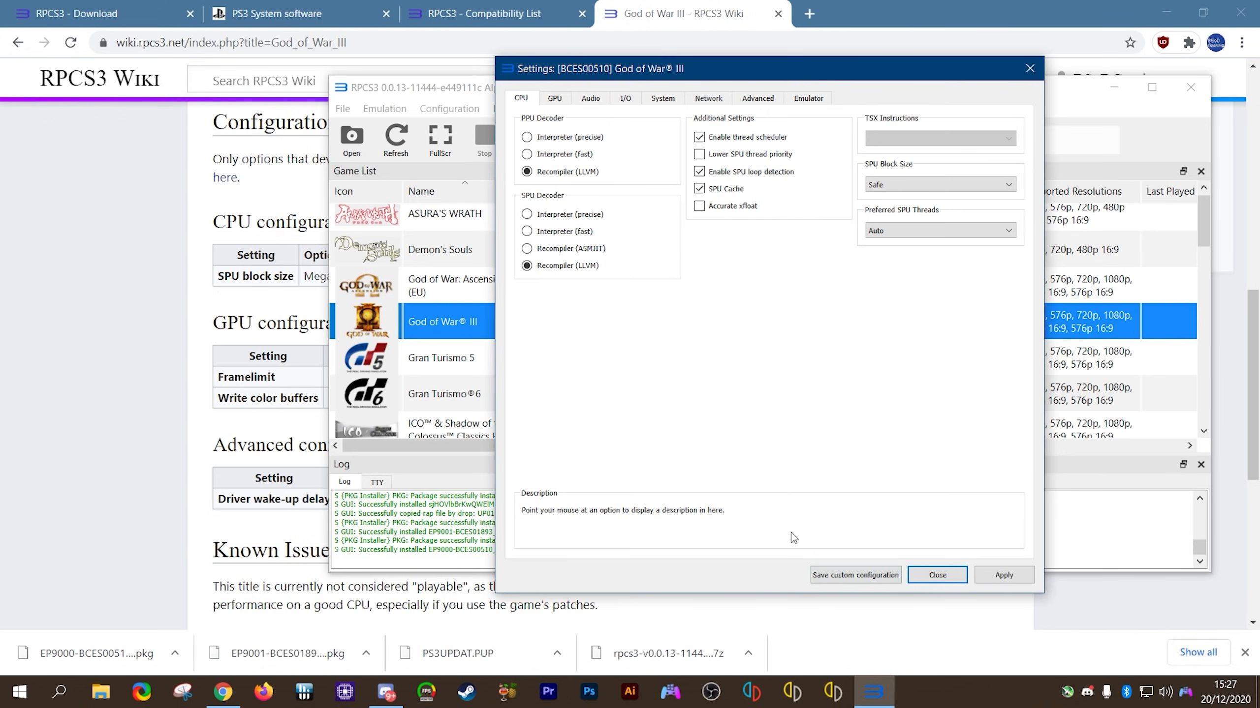
pyautogui.click(945, 185)
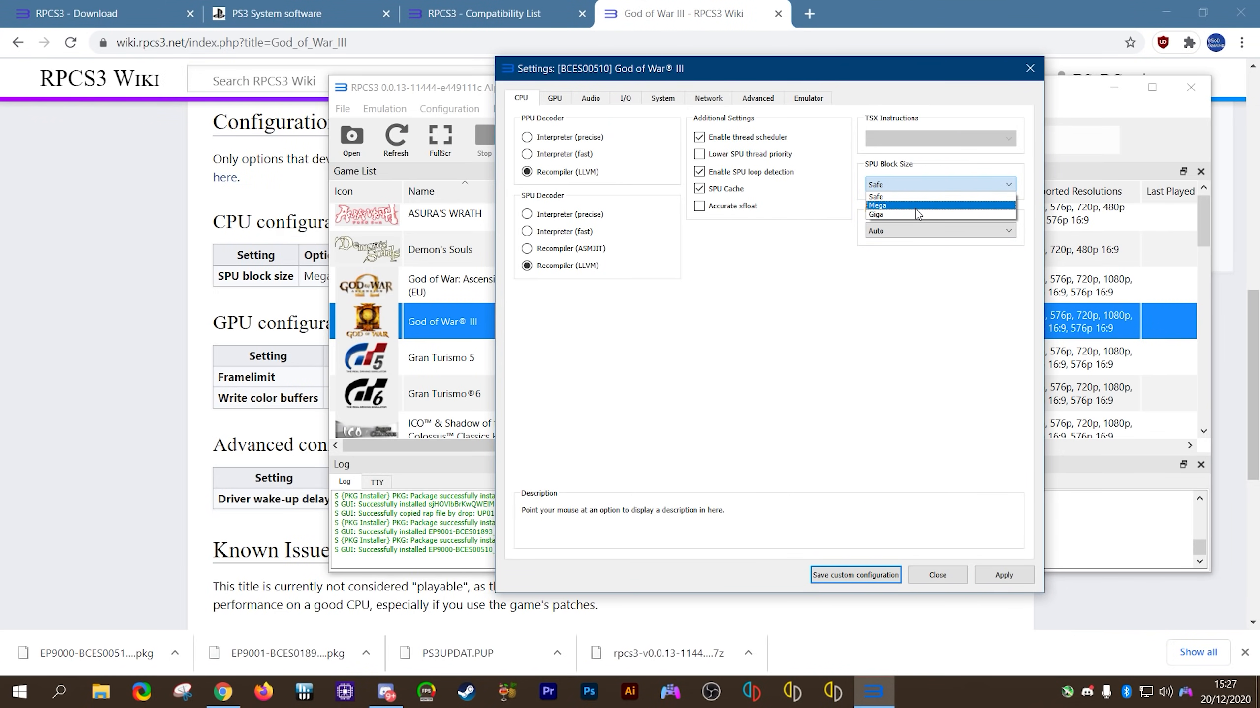
pyautogui.click(939, 208)
# Step: Check the wiki's GPU recommendations, then enable Write Color Buffers and set the framelimit to 60 for God of War III
pyautogui.click(72, 463)
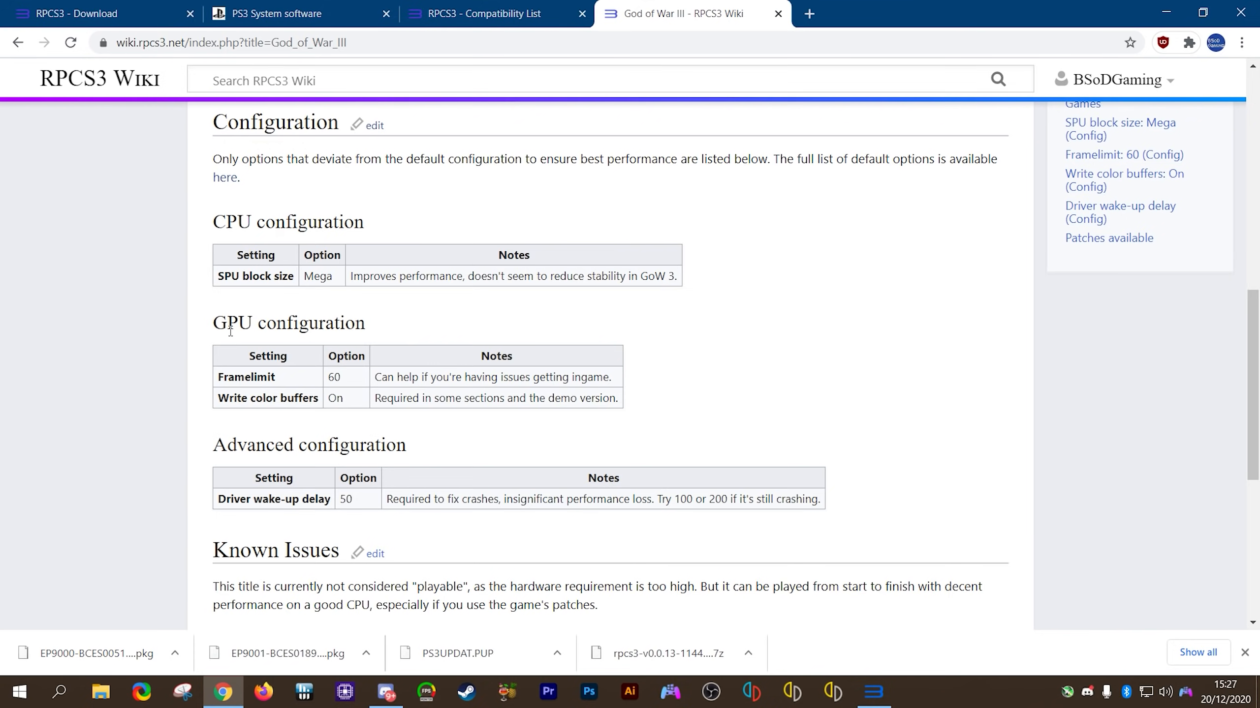
pyautogui.click(874, 692)
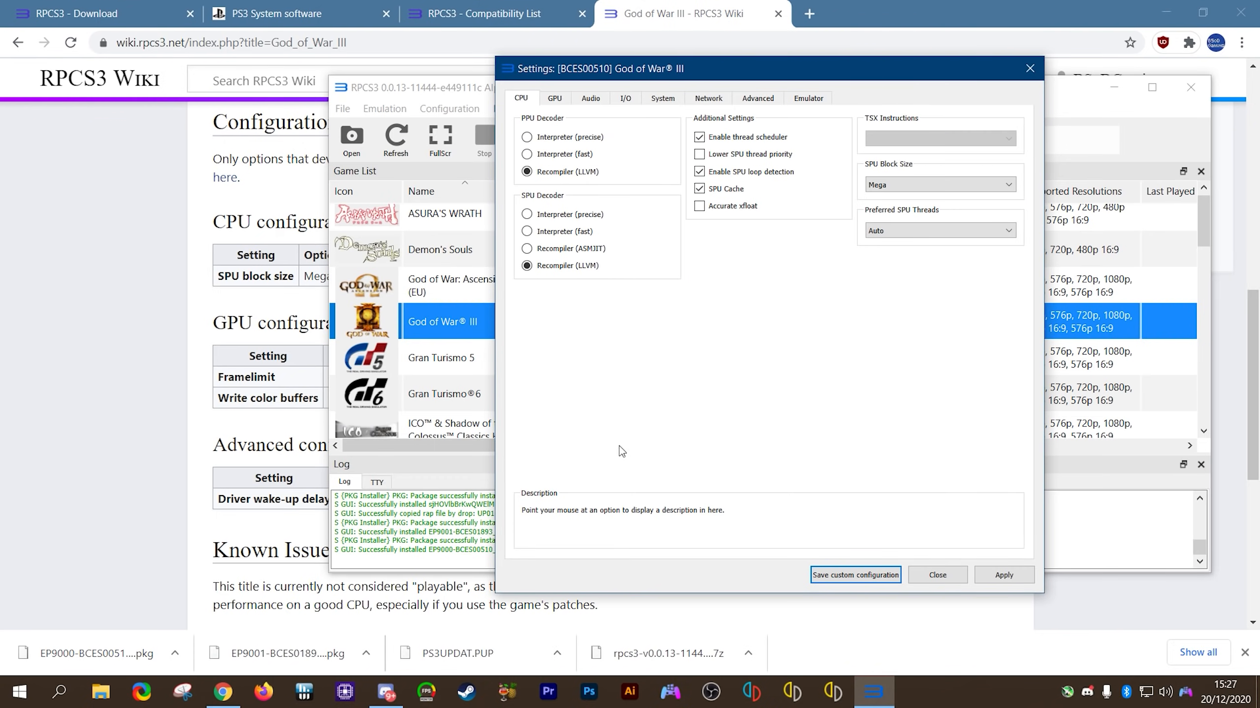
pyautogui.click(554, 98)
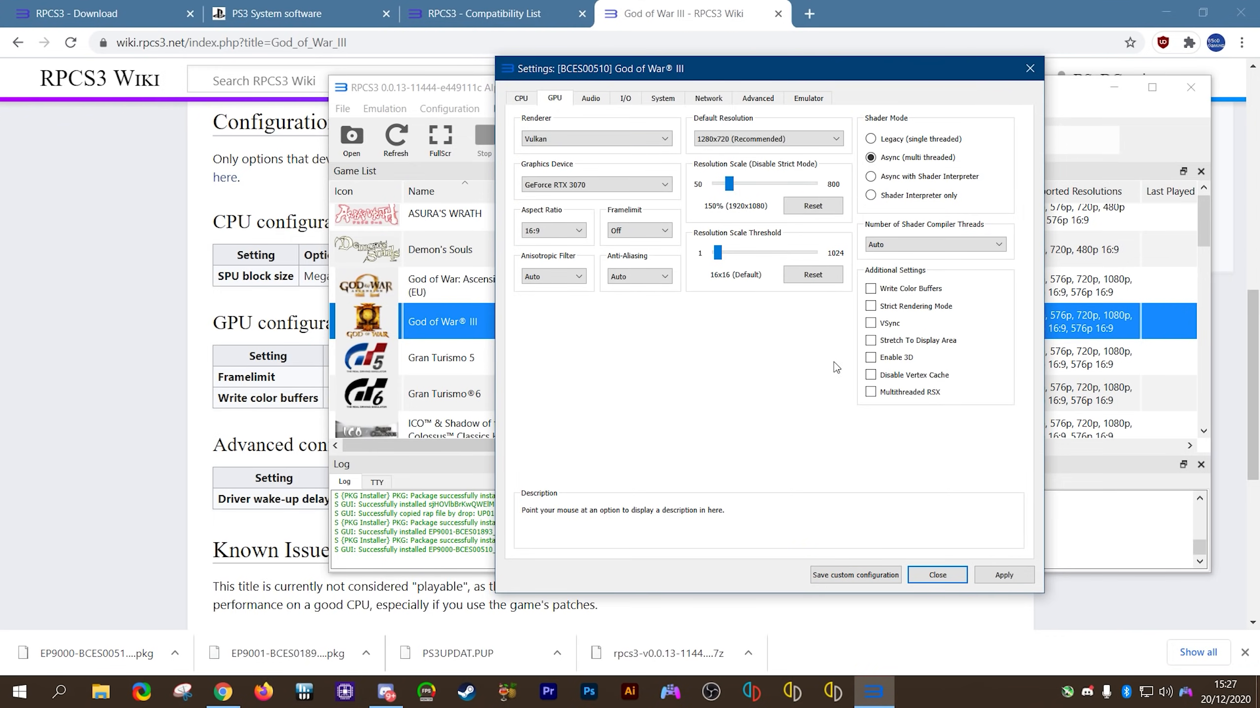
pyautogui.click(871, 289)
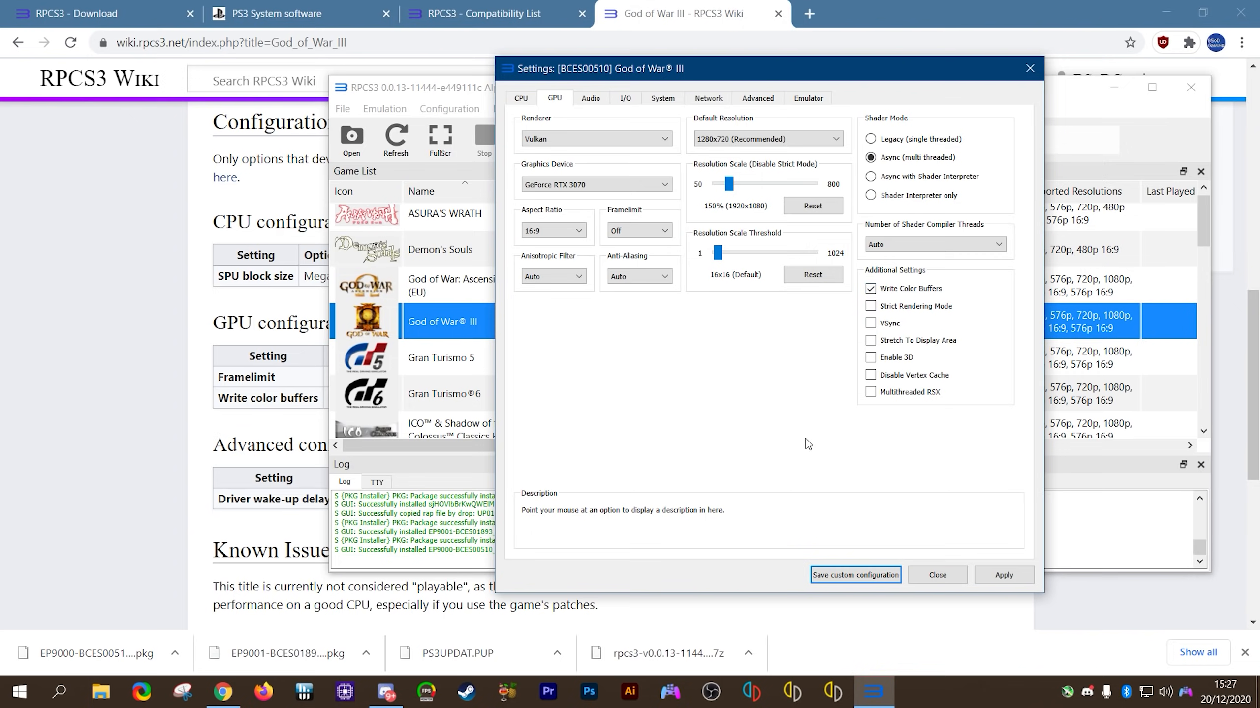
pyautogui.click(639, 230)
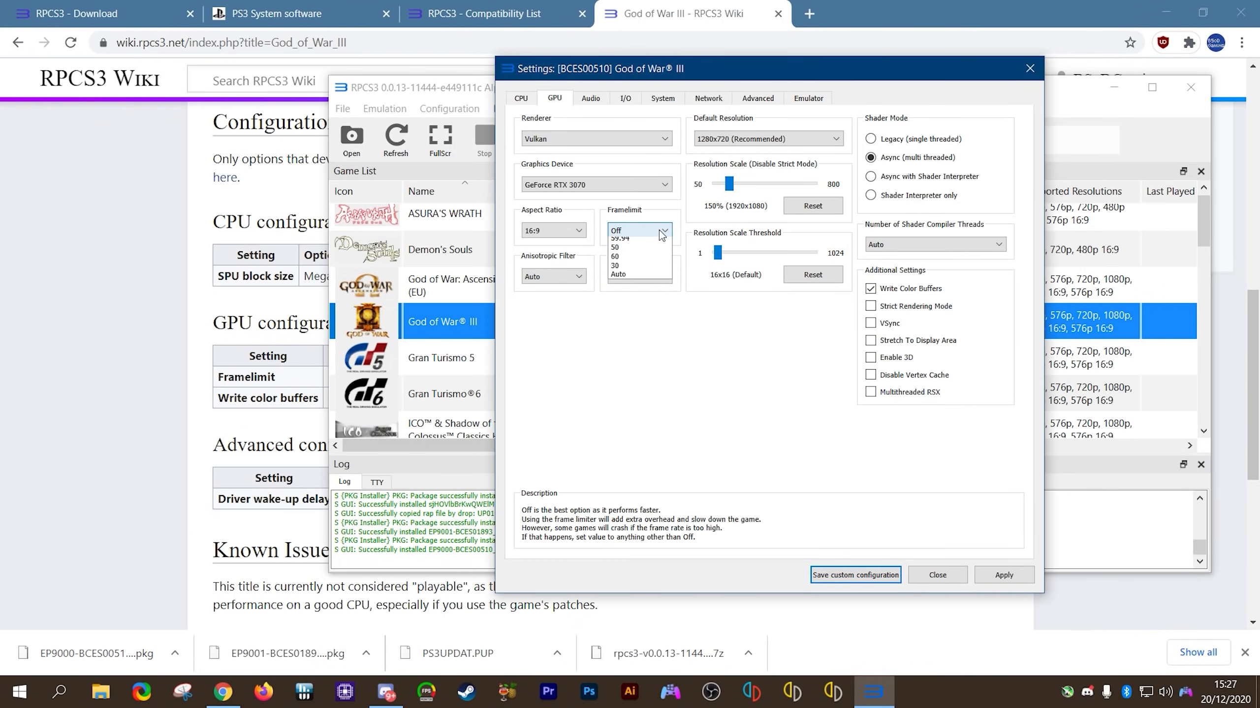
pyautogui.click(639, 271)
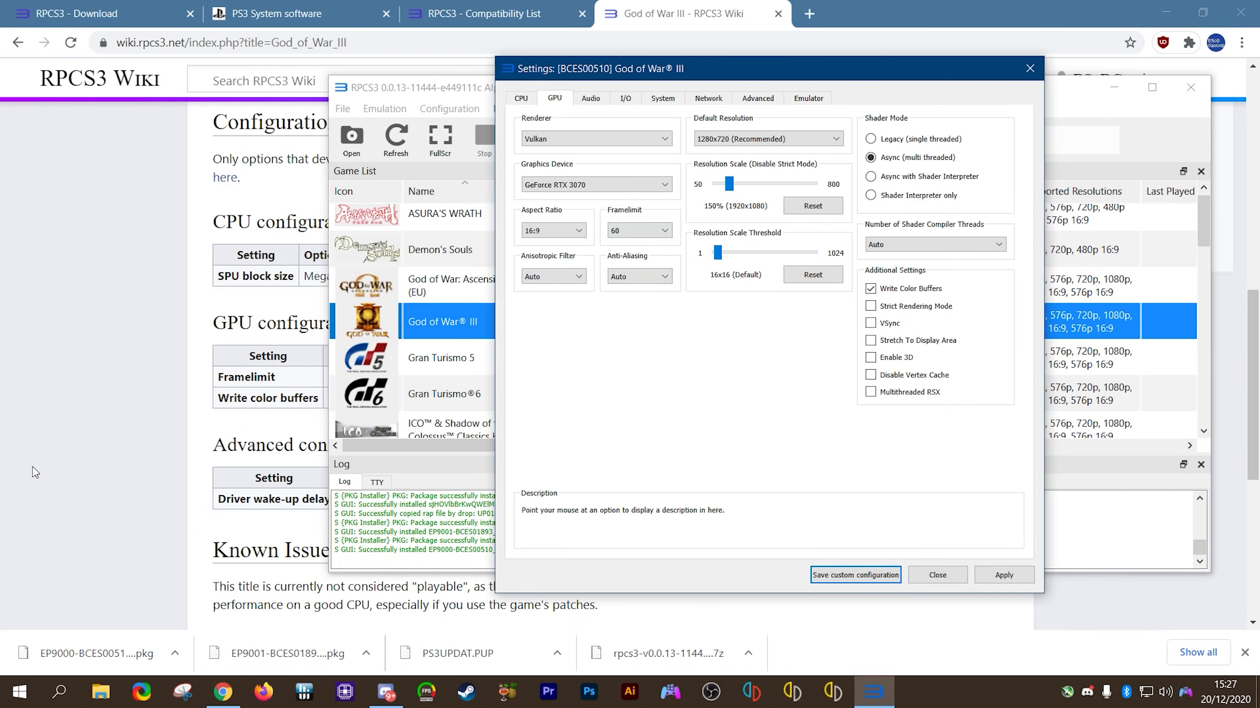
# Step: Check the wiki's advanced recommendation, set God of War III's Driver Wake-Up Delay to 50 µs, and save the custom configuration
pyautogui.click(199, 573)
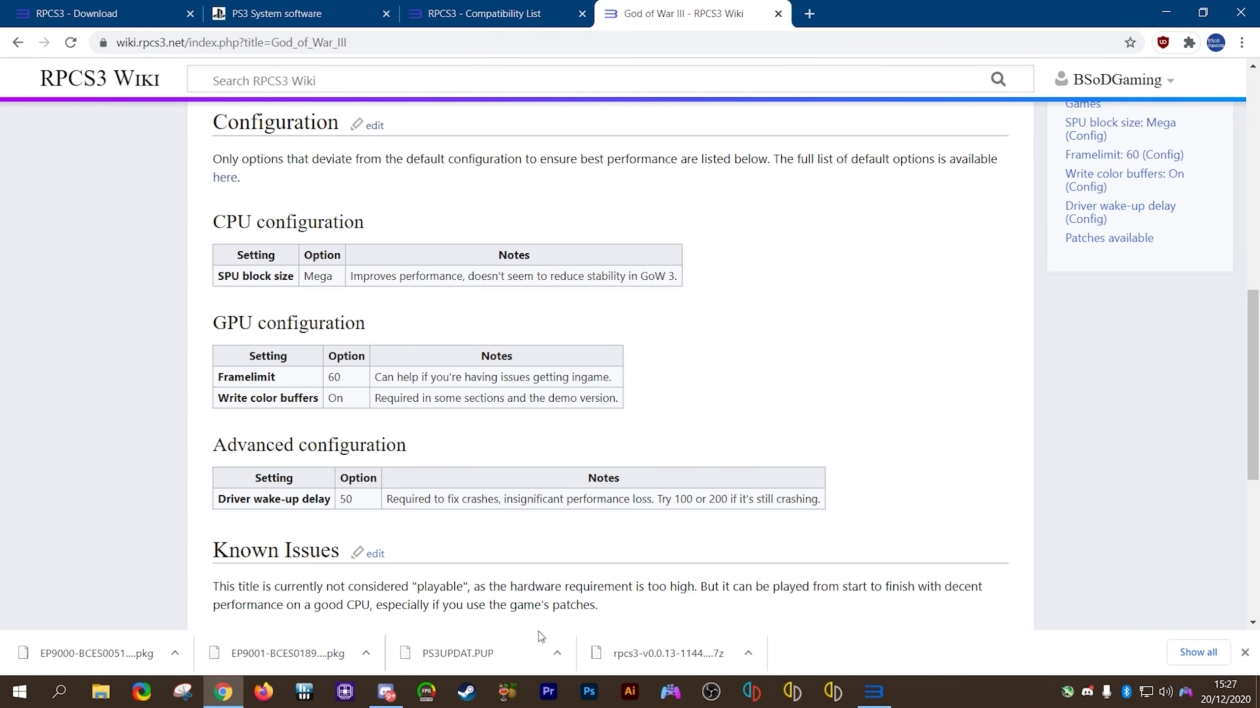
pyautogui.click(873, 691)
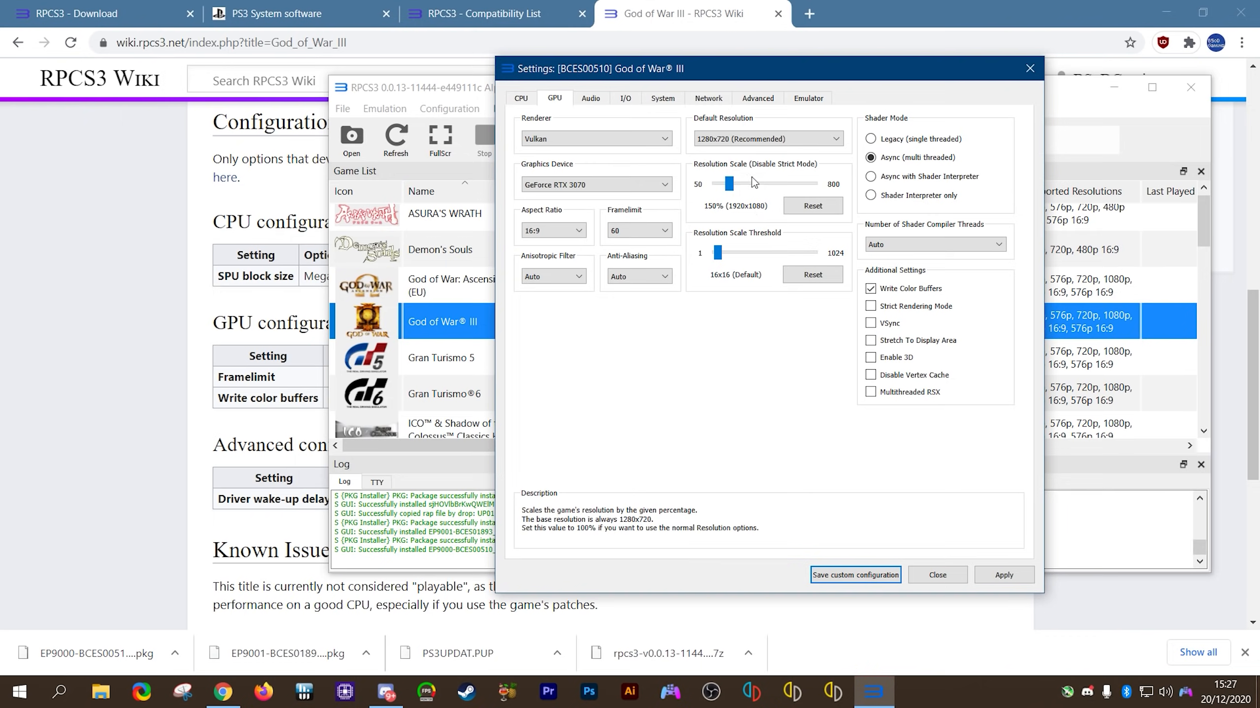
pyautogui.click(758, 98)
pyautogui.moveTo(870, 268); pyautogui.dragTo(880, 270)
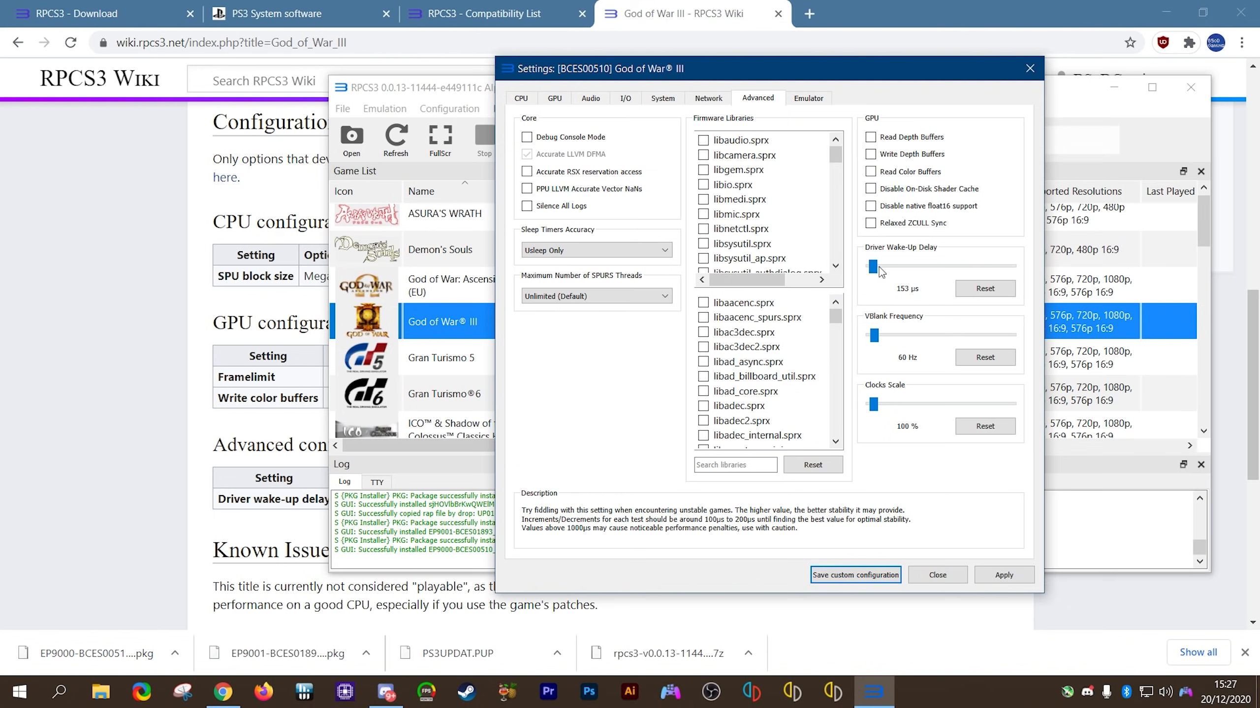
pyautogui.scroll(-5, 879, 270)
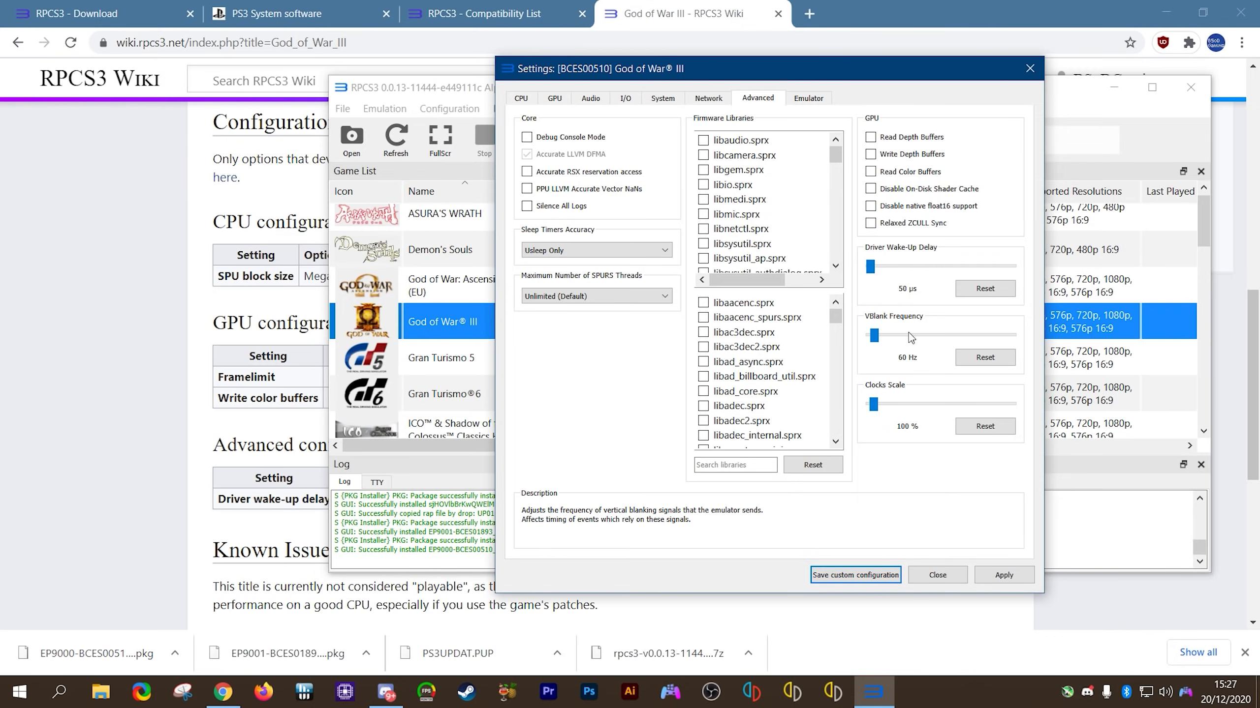
pyautogui.click(1015, 575)
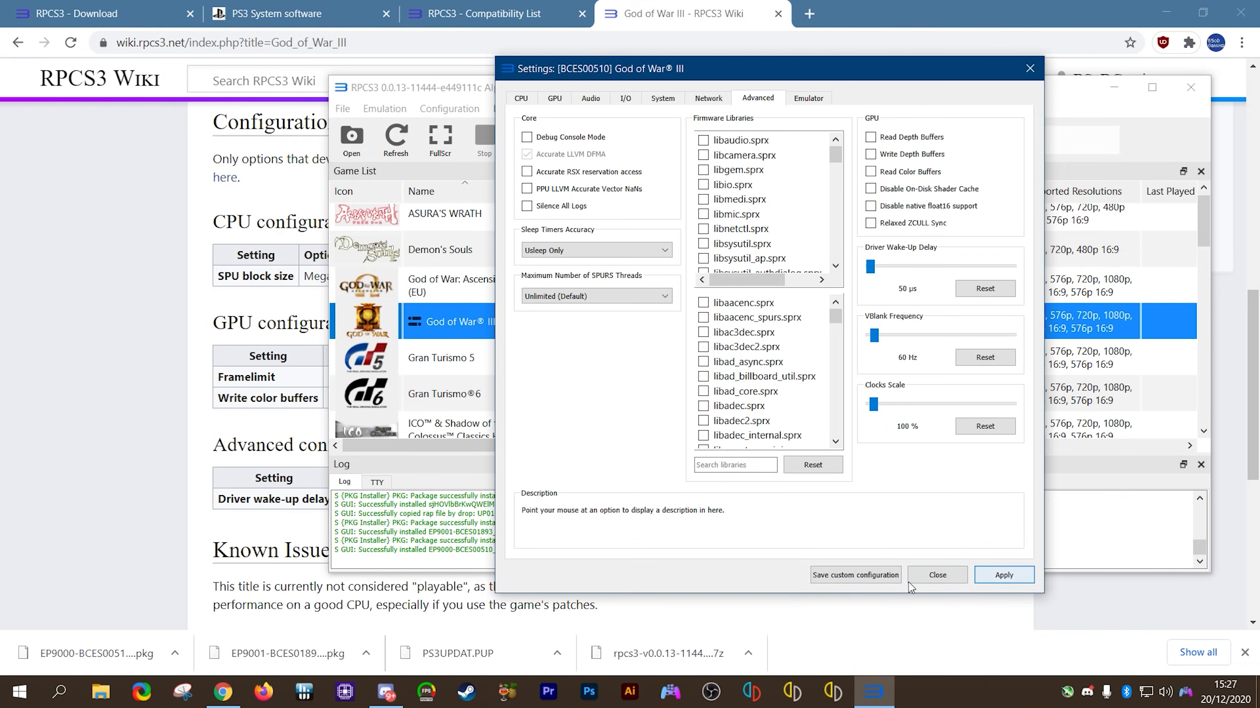
pyautogui.click(870, 577)
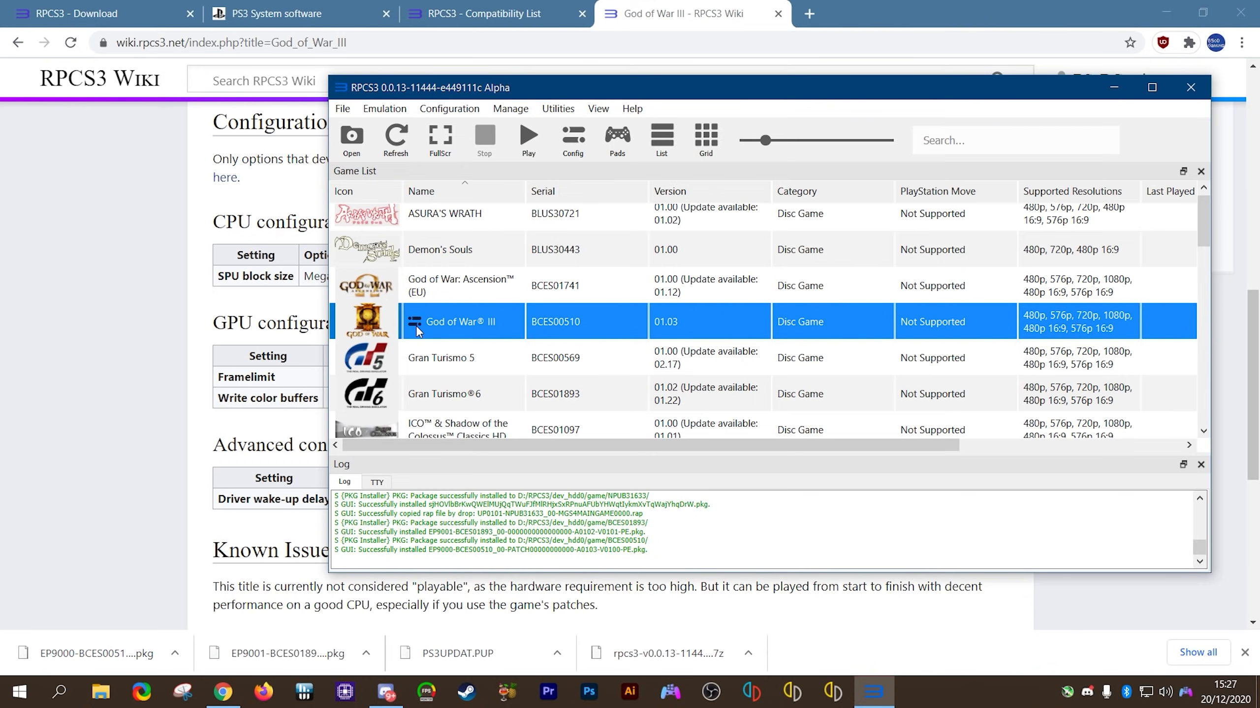
# Step: Switch to the RPCS3 Wiki in Chrome, search for The Last of Us, and open its page at the Configuration section
pyautogui.click(85, 391)
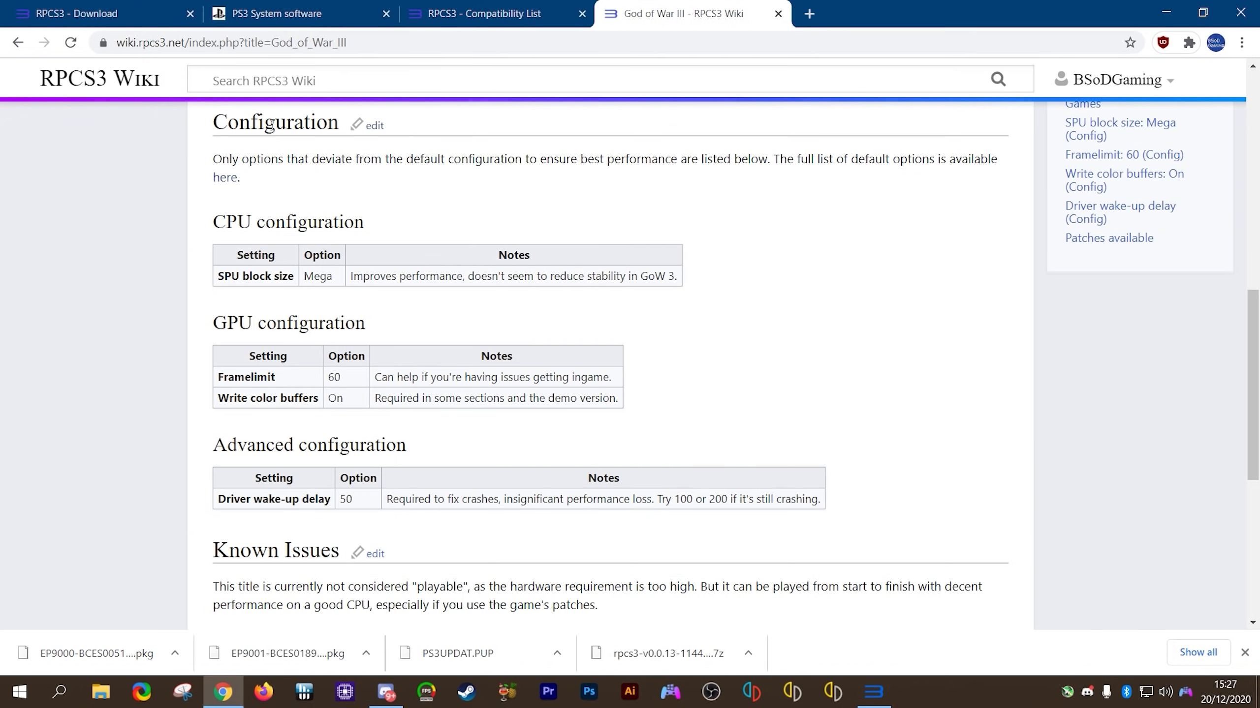
pyautogui.click(355, 81)
pyautogui.write('th')
pyautogui.write('e')
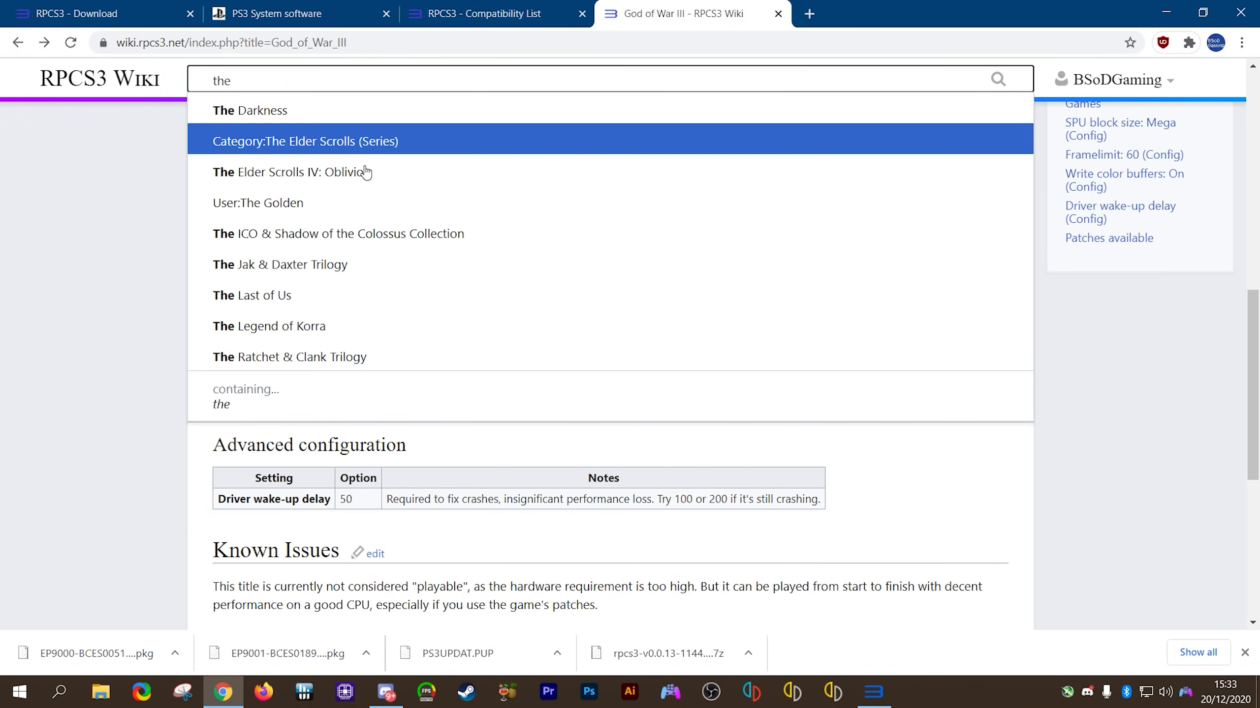
pyautogui.click(288, 297)
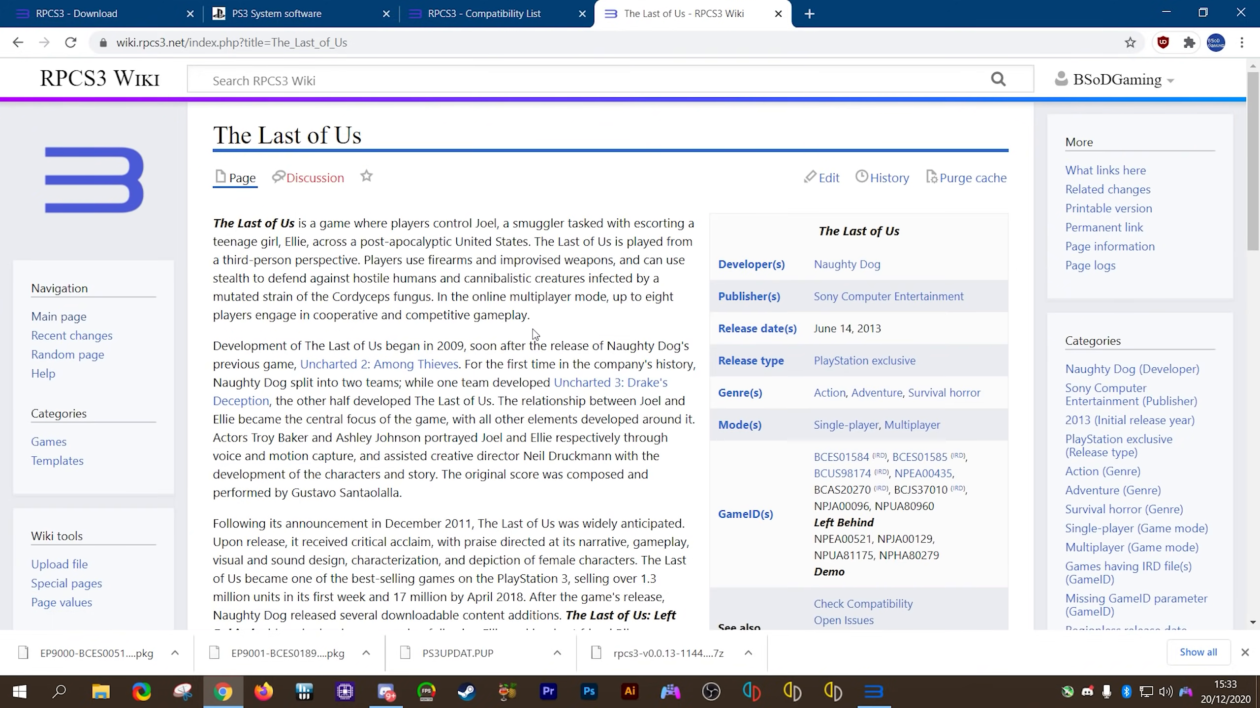
pyautogui.scroll(-7, 533, 330)
pyautogui.scroll(-5, 534, 332)
pyautogui.scroll(3, 570, 409)
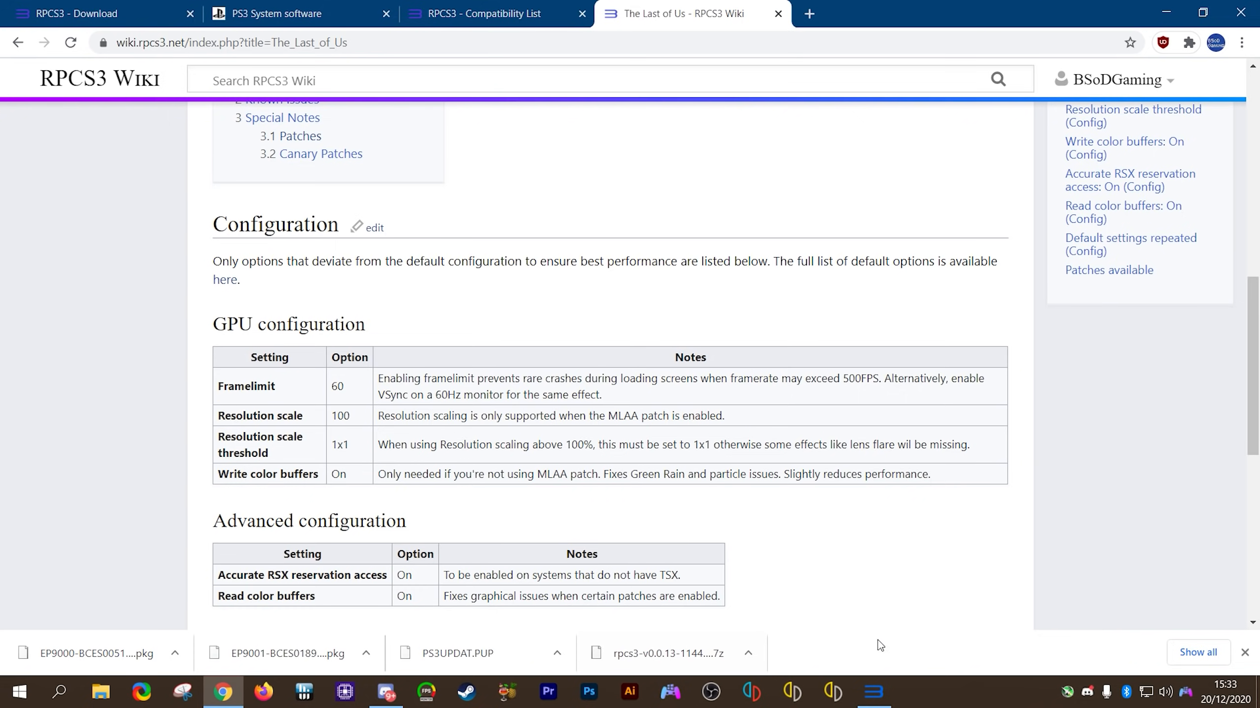
# Step: Return to RPCS3 and open the GPU settings of a new custom configuration for The Last of Us (BCES01585)
pyautogui.click(876, 693)
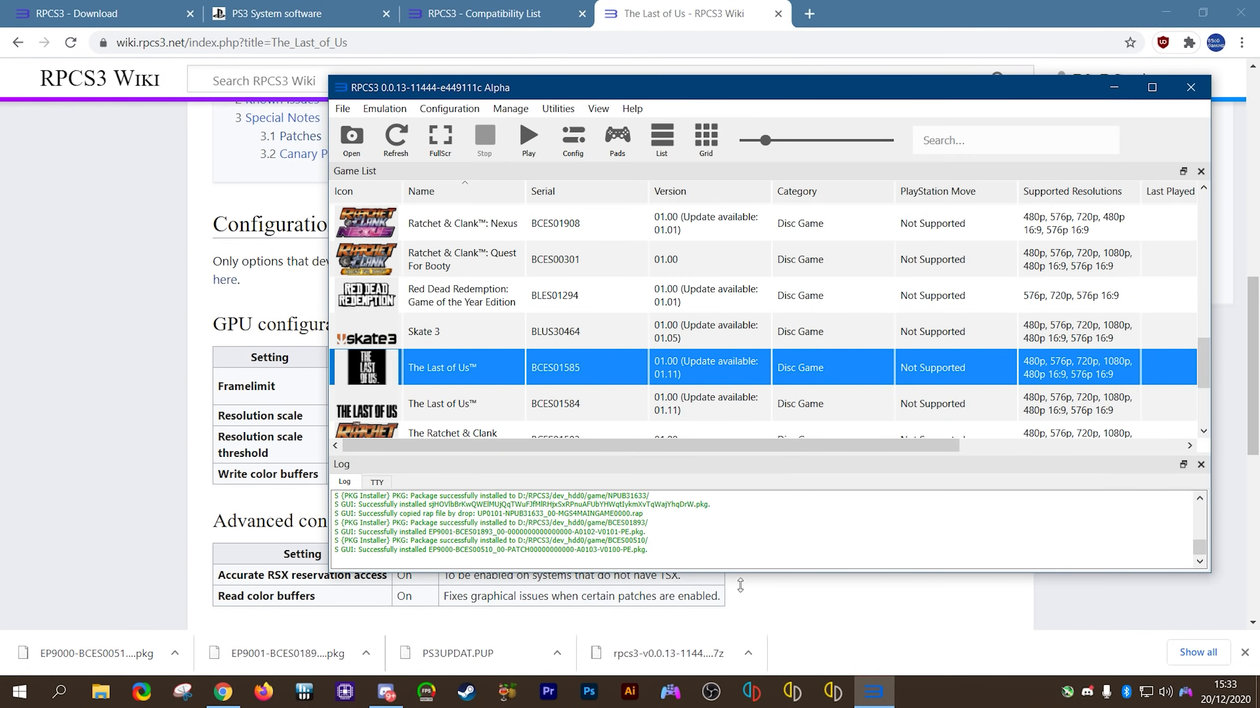
pyautogui.rightClick(437, 371)
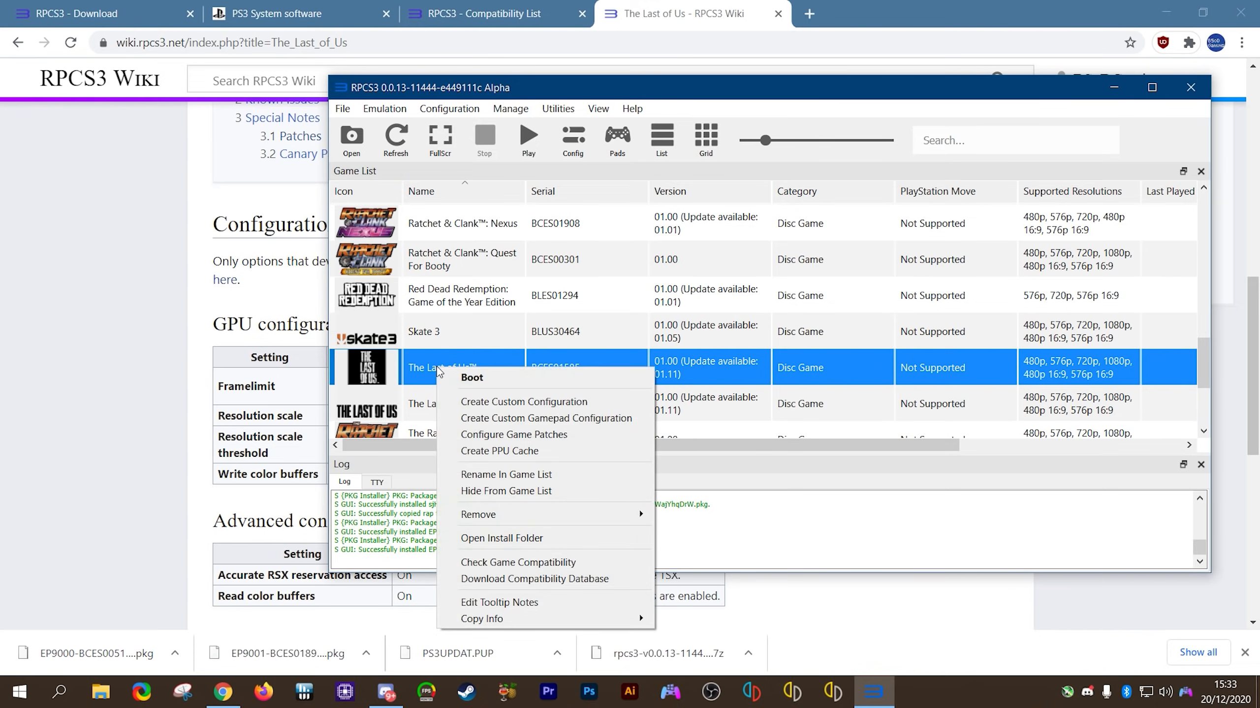
pyautogui.click(523, 403)
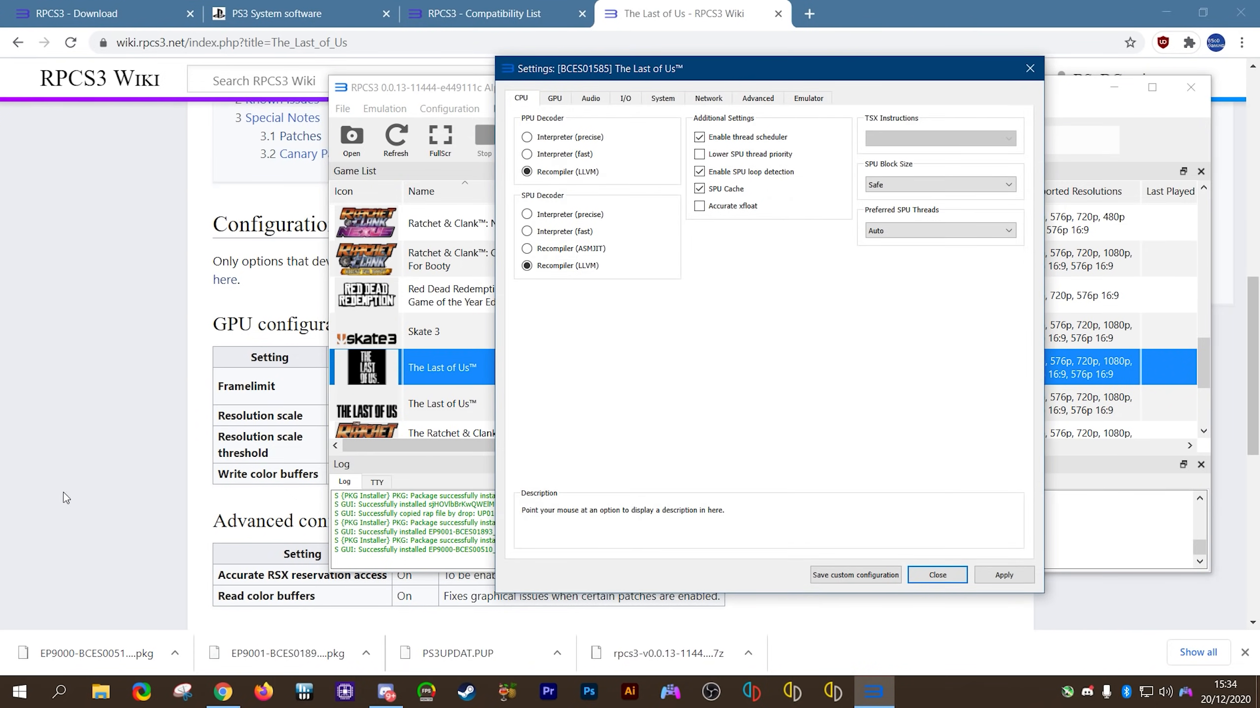
pyautogui.click(560, 97)
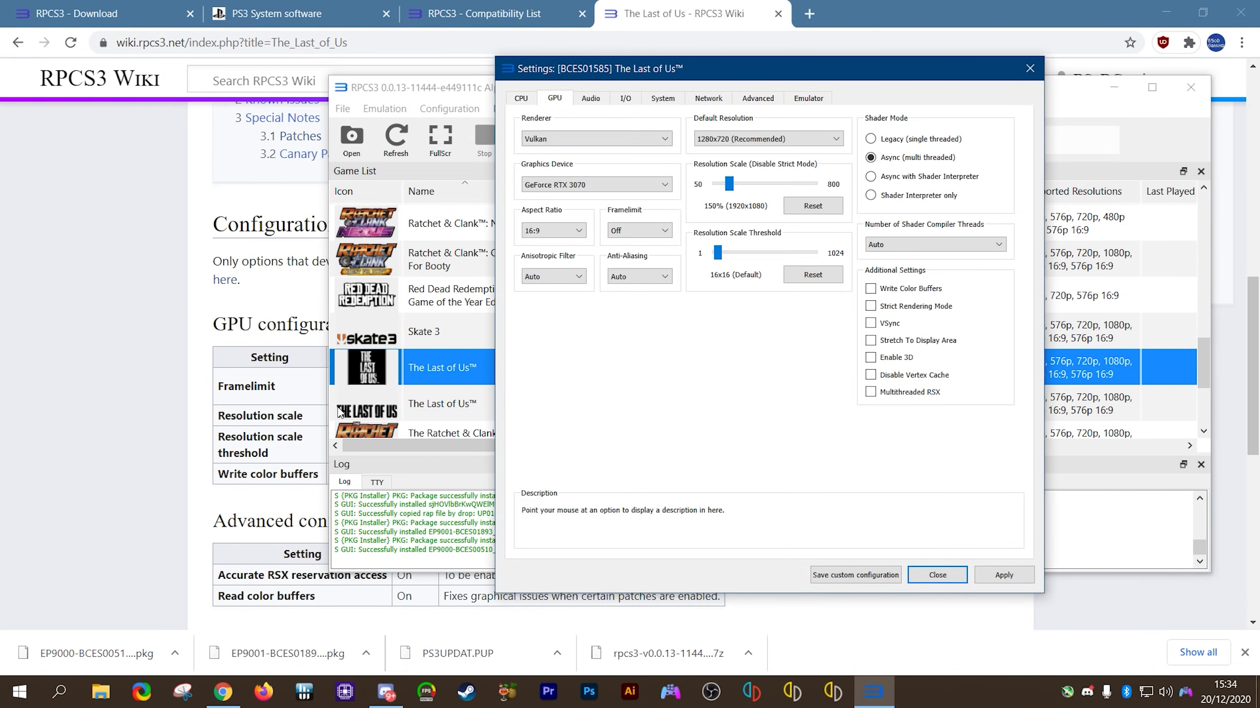
# Step: Check the wiki's GPU recommendations, then reset the resolution scale to 100% and set the resolution scale threshold to 1x1
pyautogui.click(74, 467)
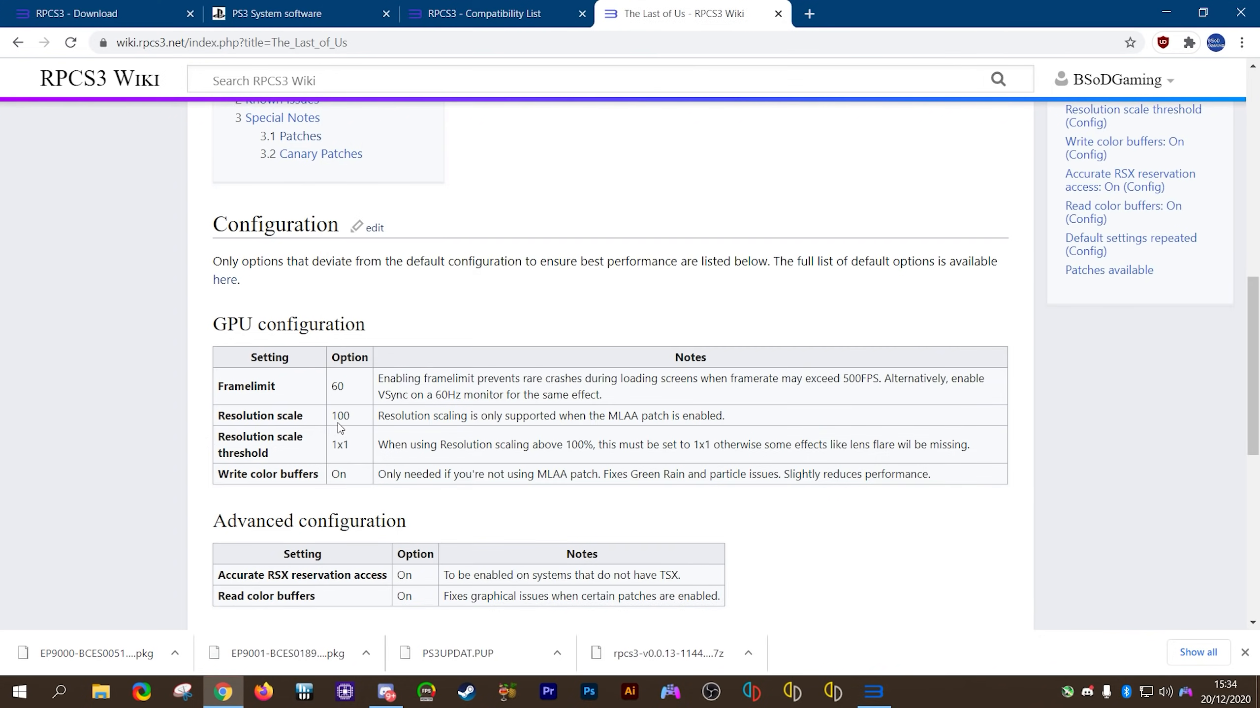
pyautogui.click(874, 691)
pyautogui.click(813, 205)
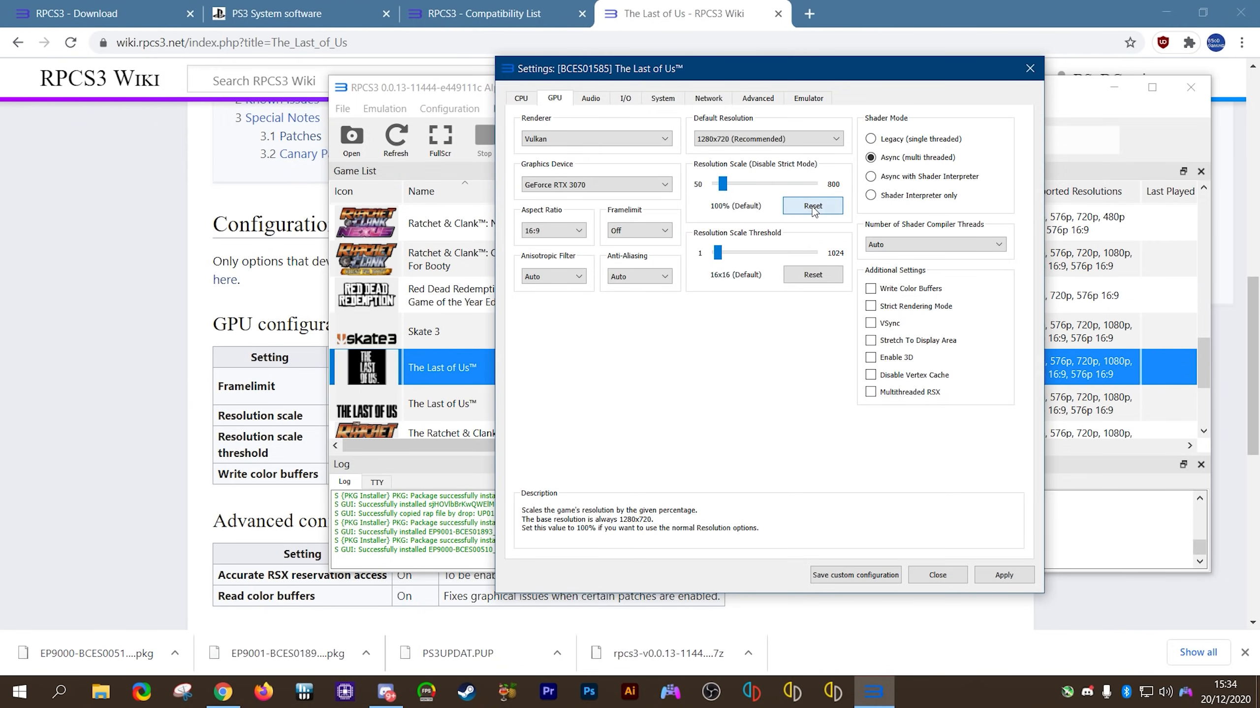
pyautogui.moveTo(717, 252); pyautogui.dragTo(714, 252)
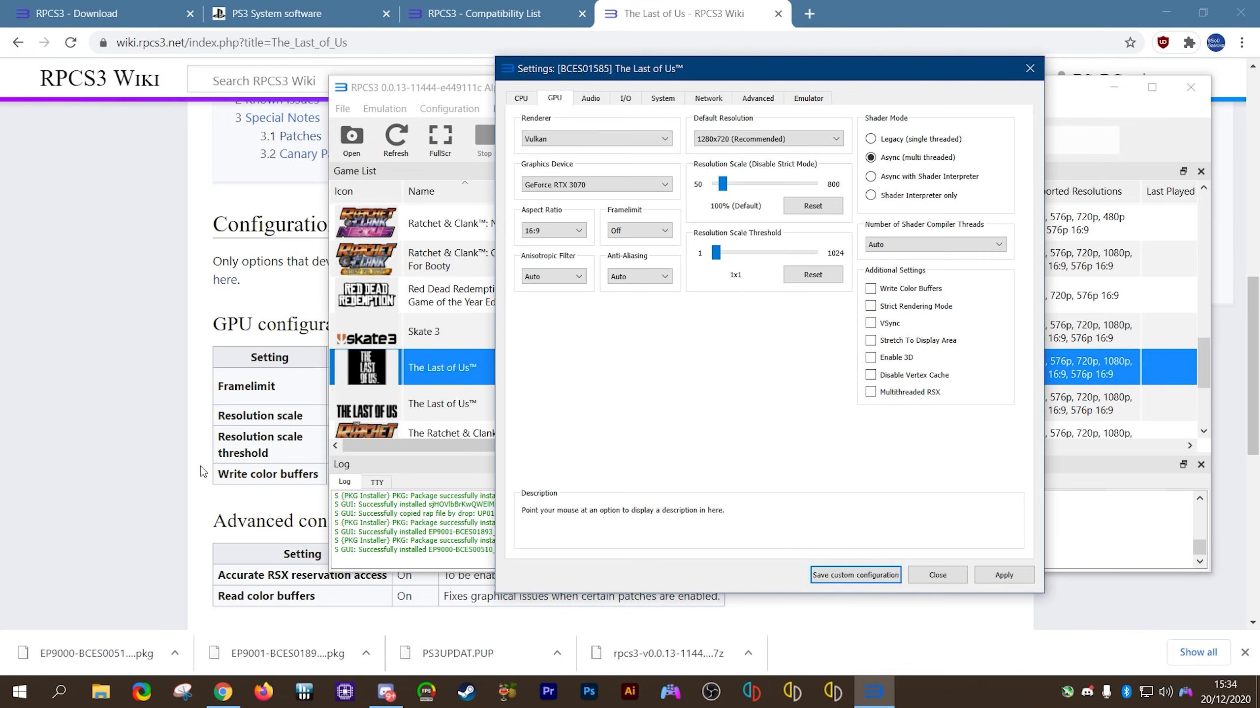
# Step: Recheck the wiki's GPU table and set the framelimit to 60 for The Last of Us
pyautogui.click(66, 472)
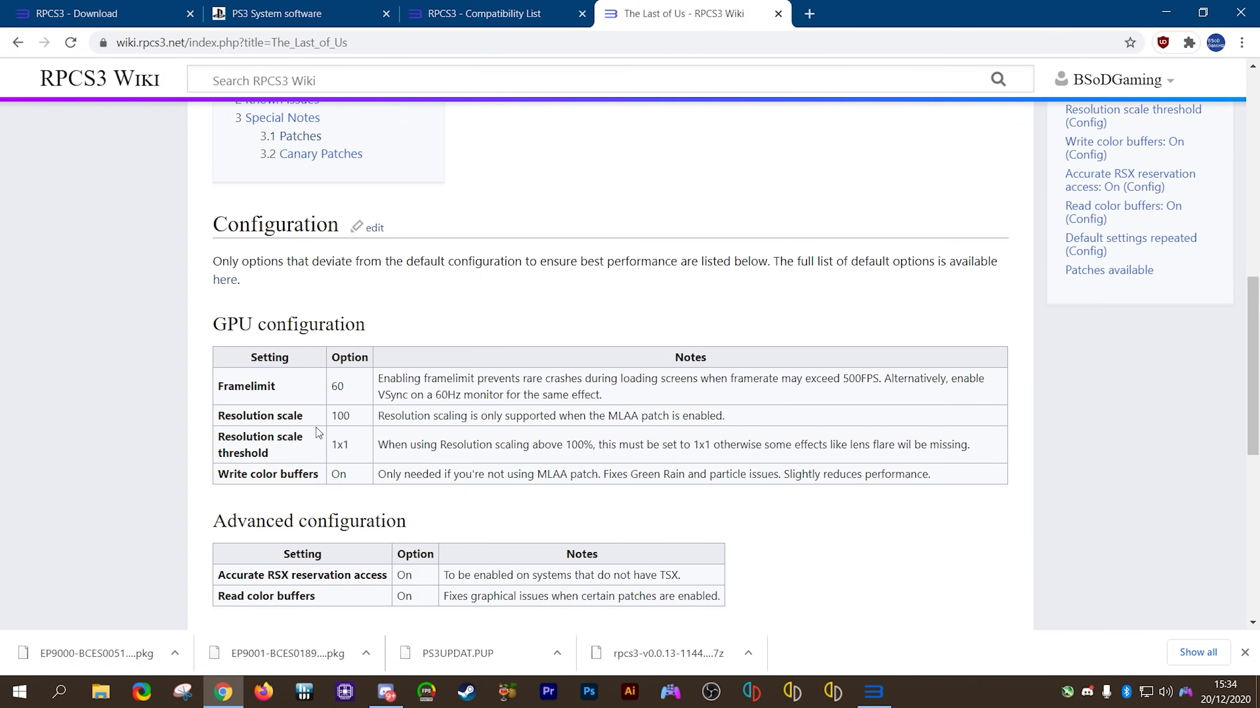
pyautogui.click(874, 692)
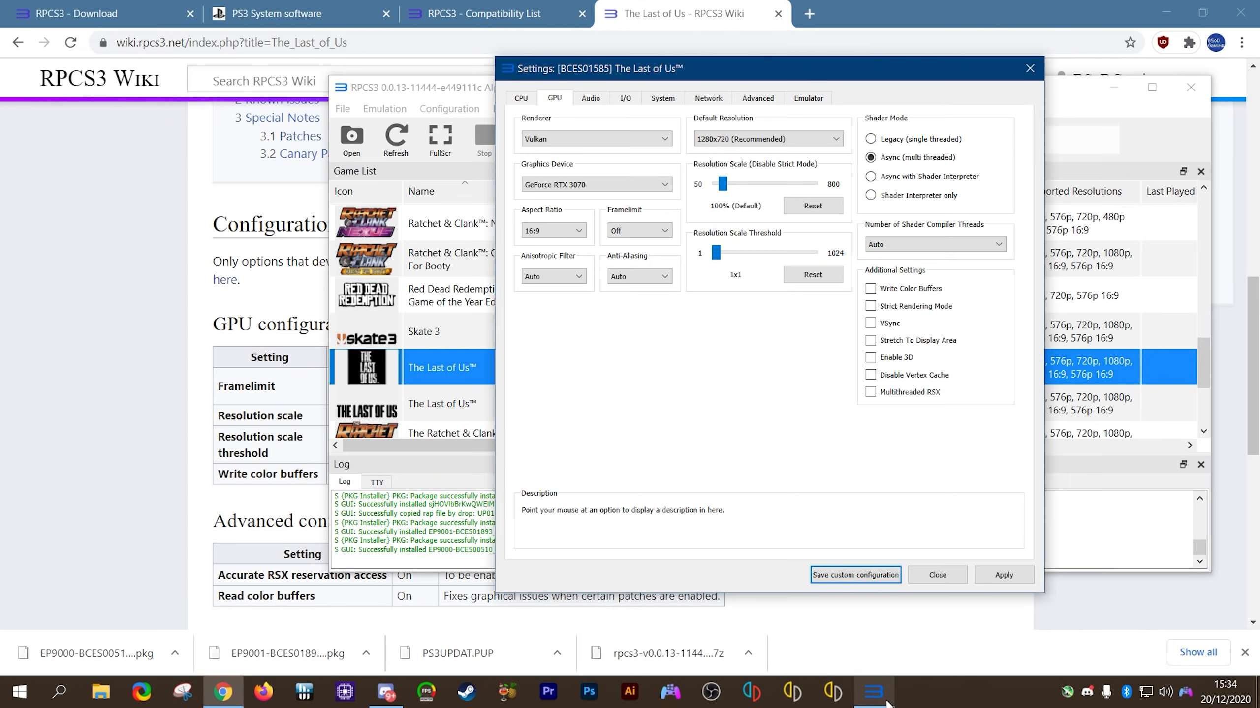
pyautogui.click(657, 232)
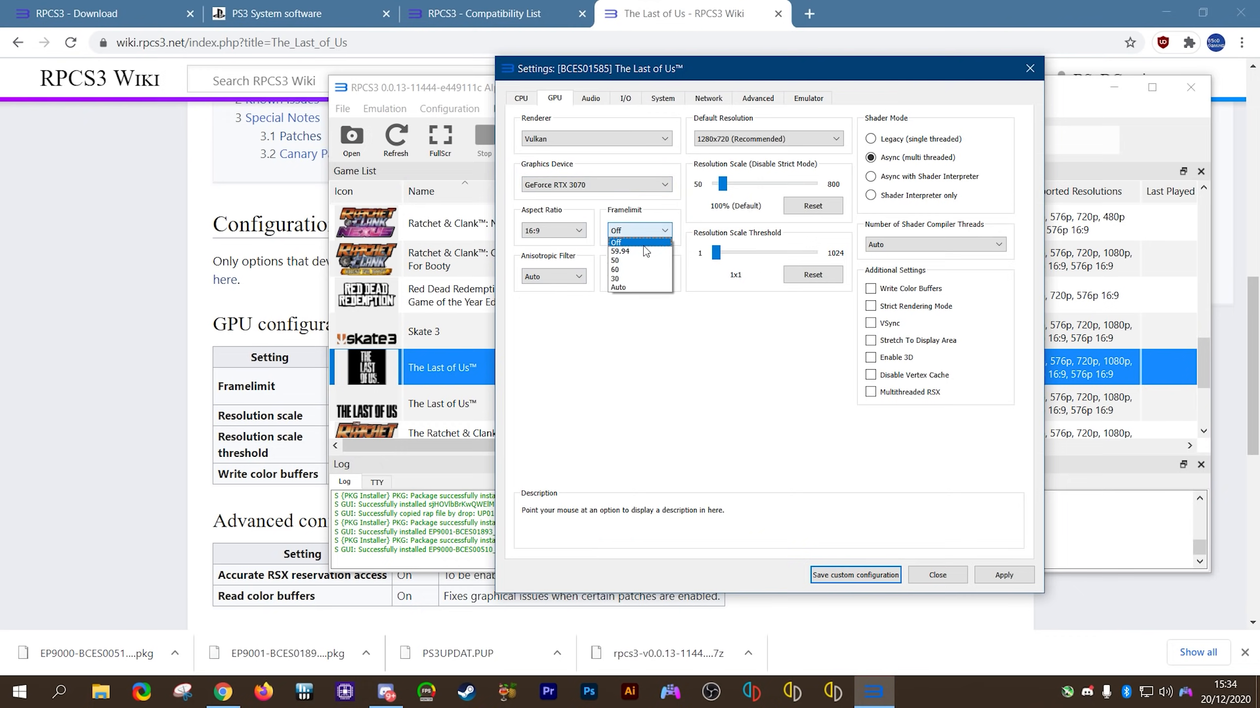
pyautogui.click(630, 269)
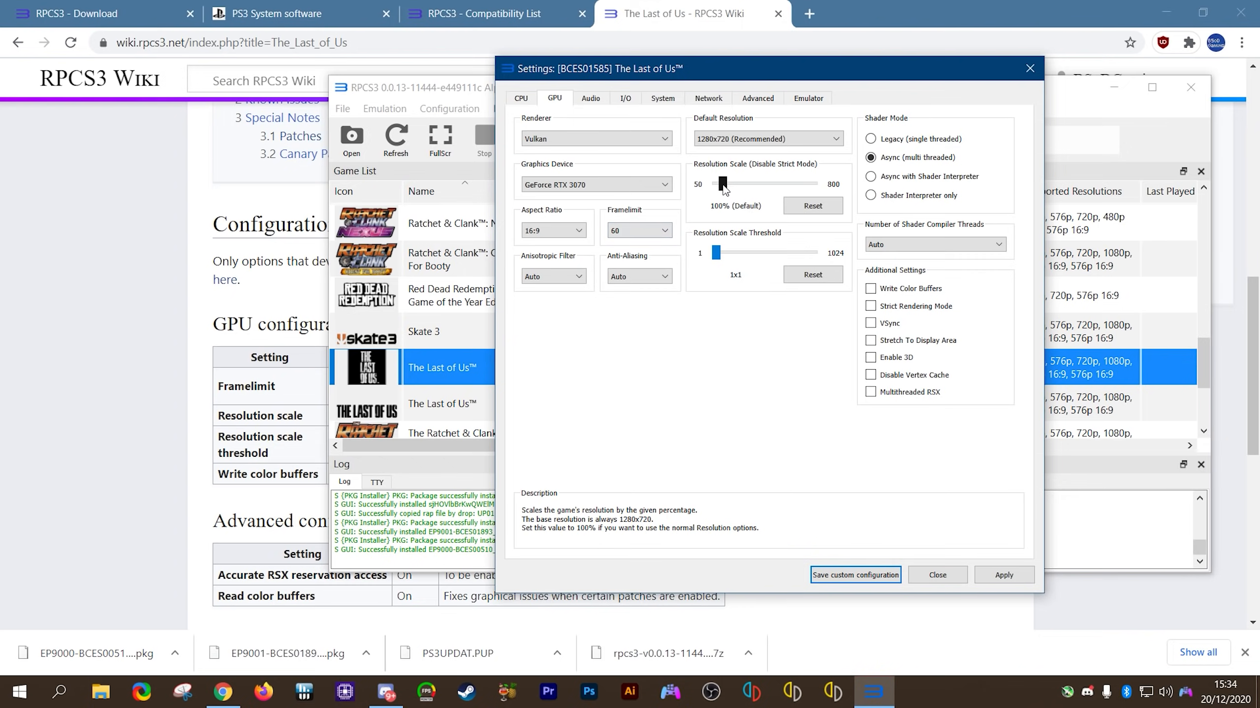
# Step: Read the wiki's note on write color buffers for The Last of Us, then return to the RPCS3 settings
pyautogui.click(68, 496)
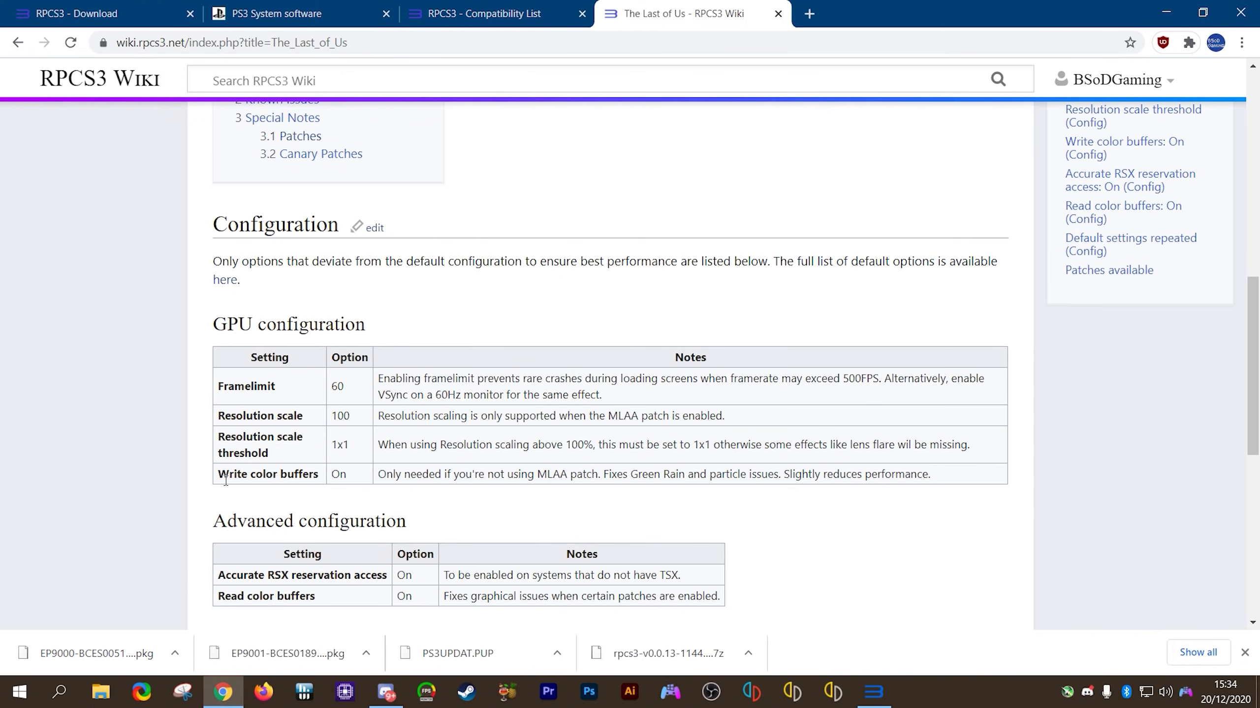
pyautogui.moveTo(226, 480); pyautogui.dragTo(969, 481)
pyautogui.click(884, 519)
pyautogui.moveTo(377, 477); pyautogui.dragTo(927, 479)
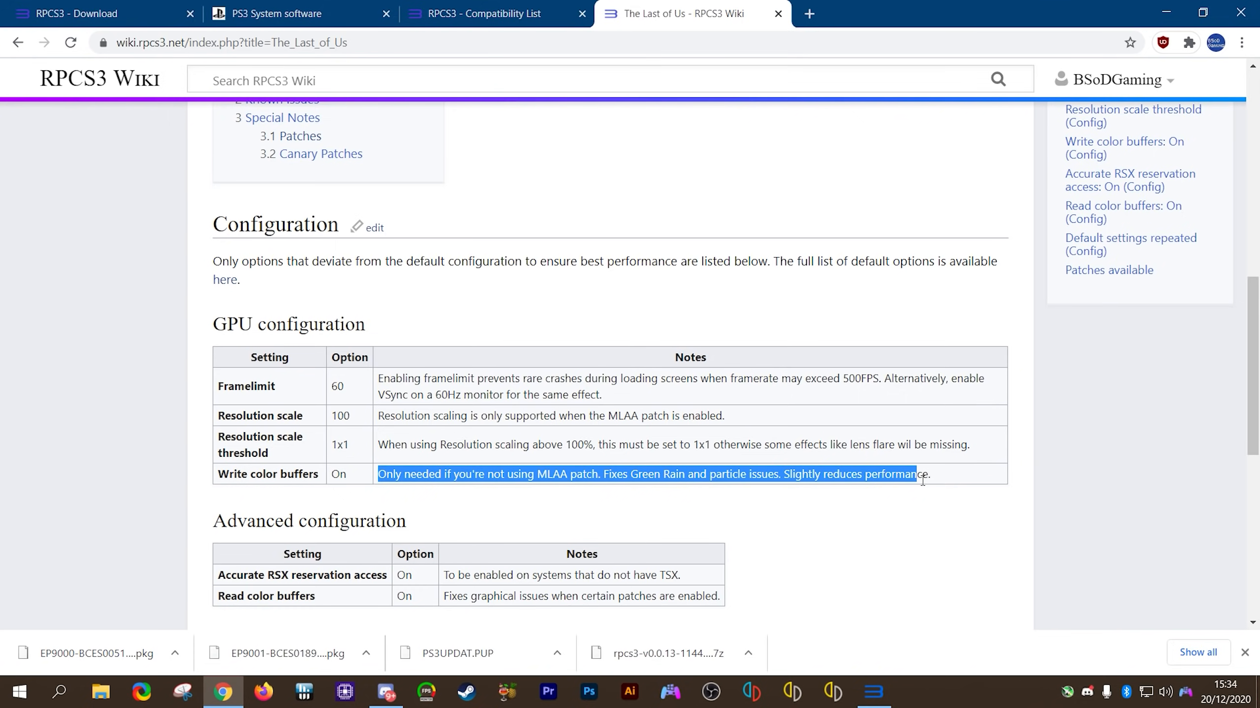
pyautogui.click(920, 517)
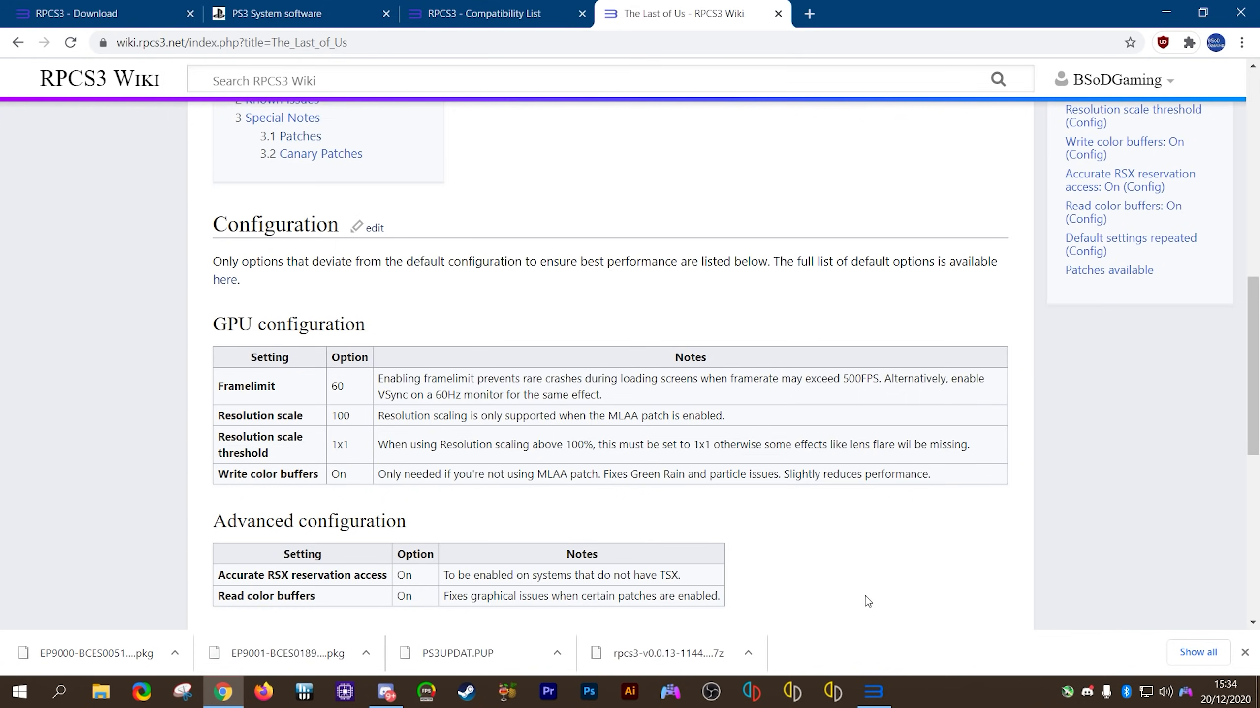
pyautogui.click(874, 691)
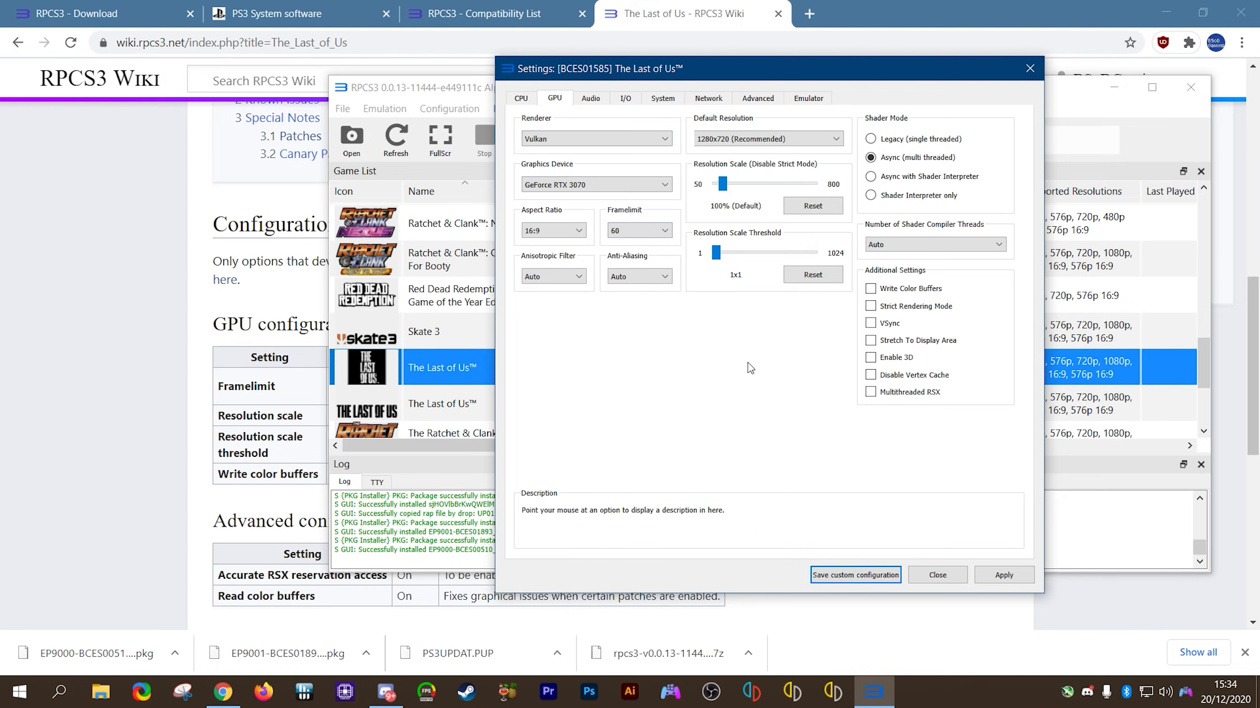
# Step: Check the wiki's advanced recommendations and enable Accurate RSX reservation access for The Last of Us
pyautogui.click(63, 454)
pyautogui.scroll(-3, 239, 398)
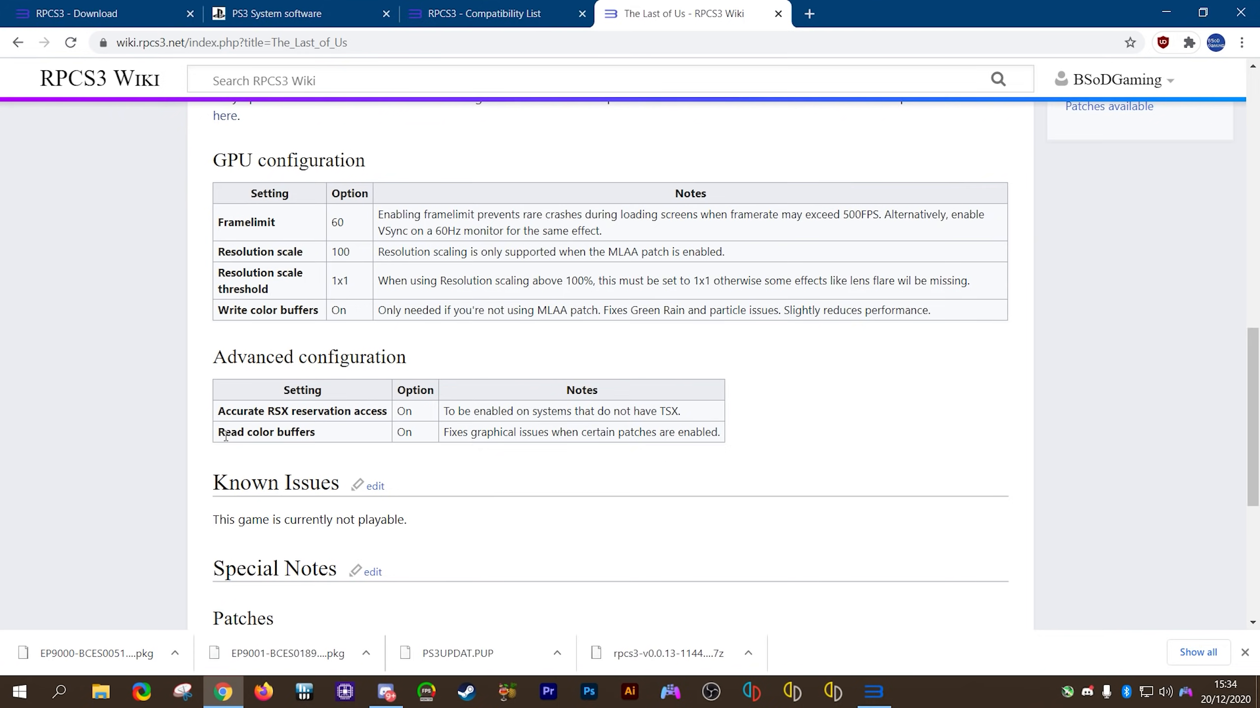
pyautogui.click(874, 691)
pyautogui.click(758, 98)
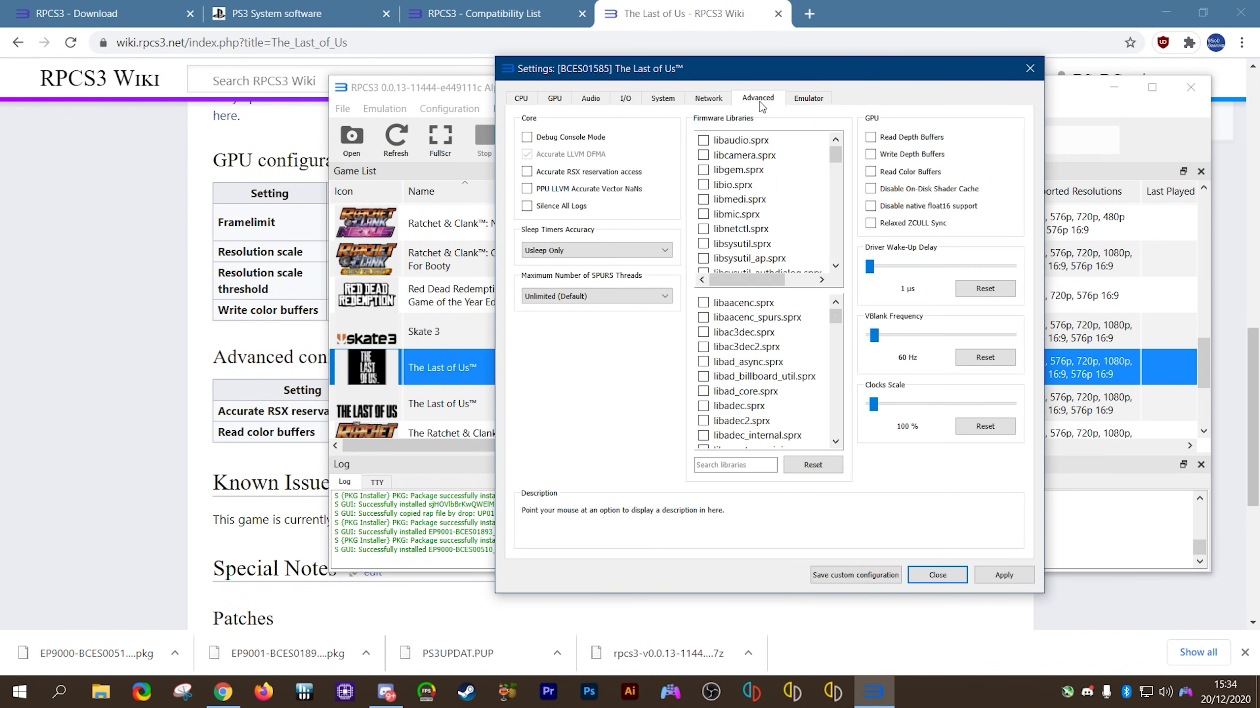
pyautogui.click(526, 171)
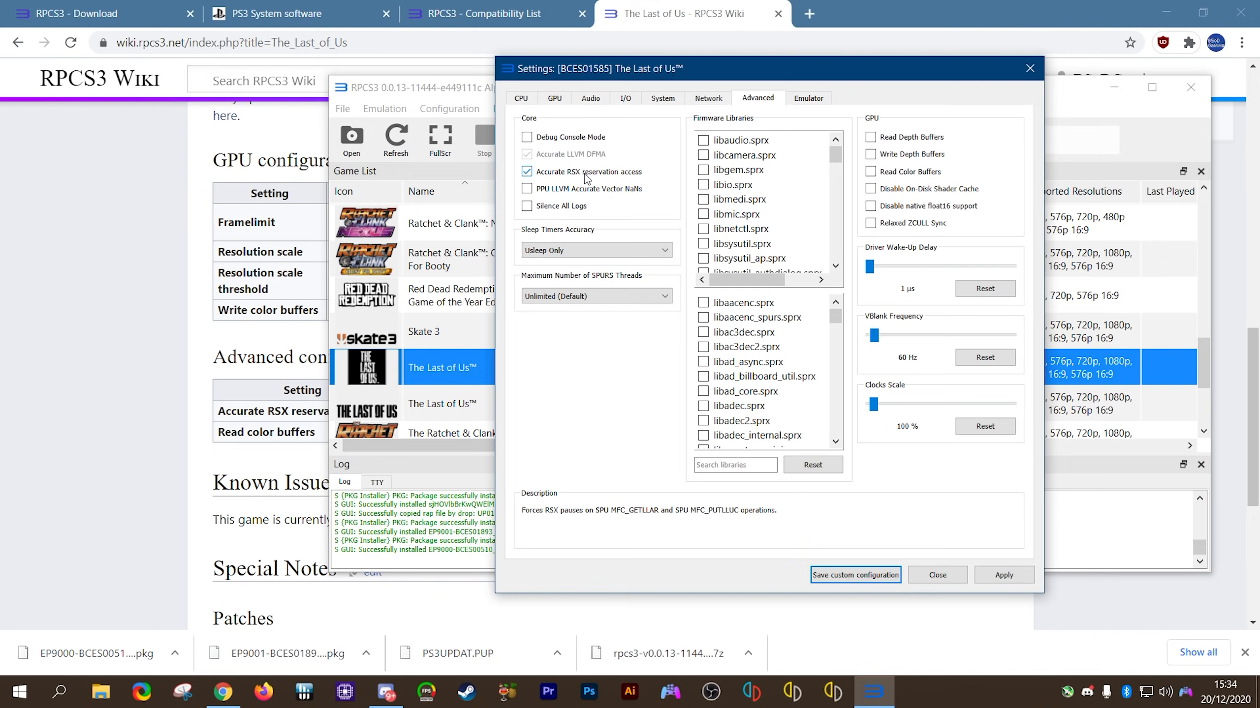
# Step: Enable Read Color Buffers, set the Driver Wake-Up Delay to 50 µs, and save The Last of Us custom configuration
pyautogui.click(871, 172)
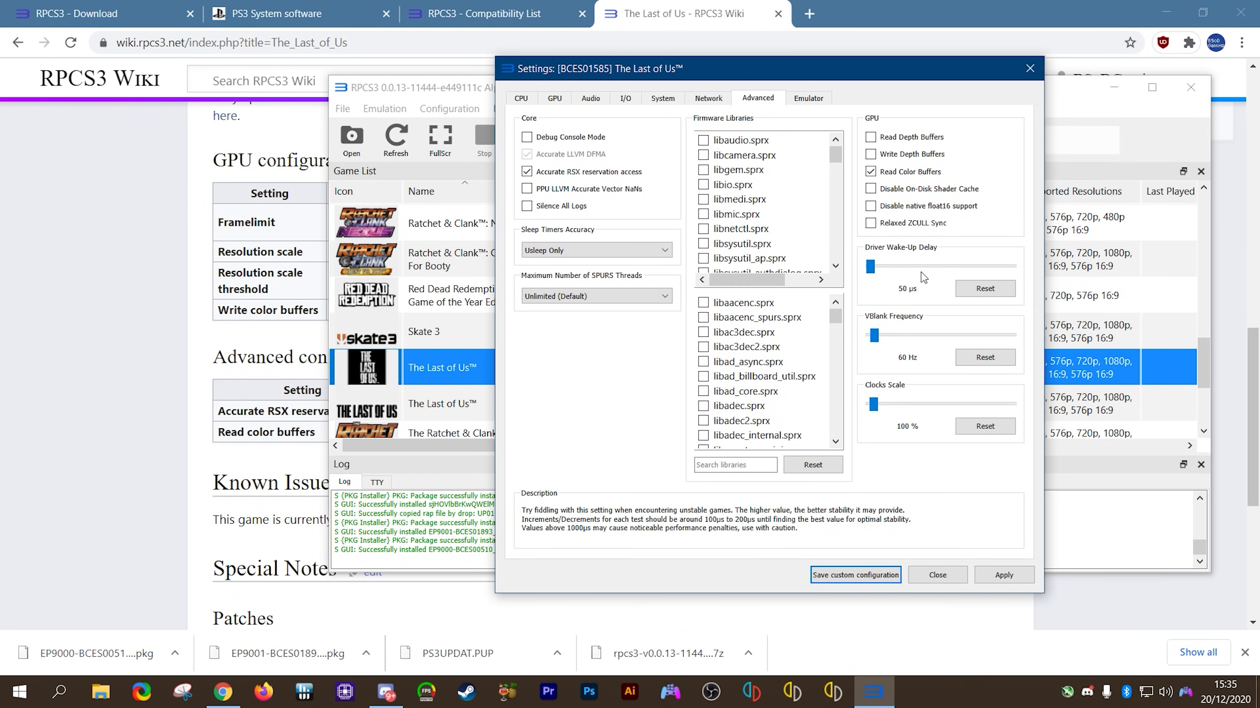
pyautogui.click(1006, 577)
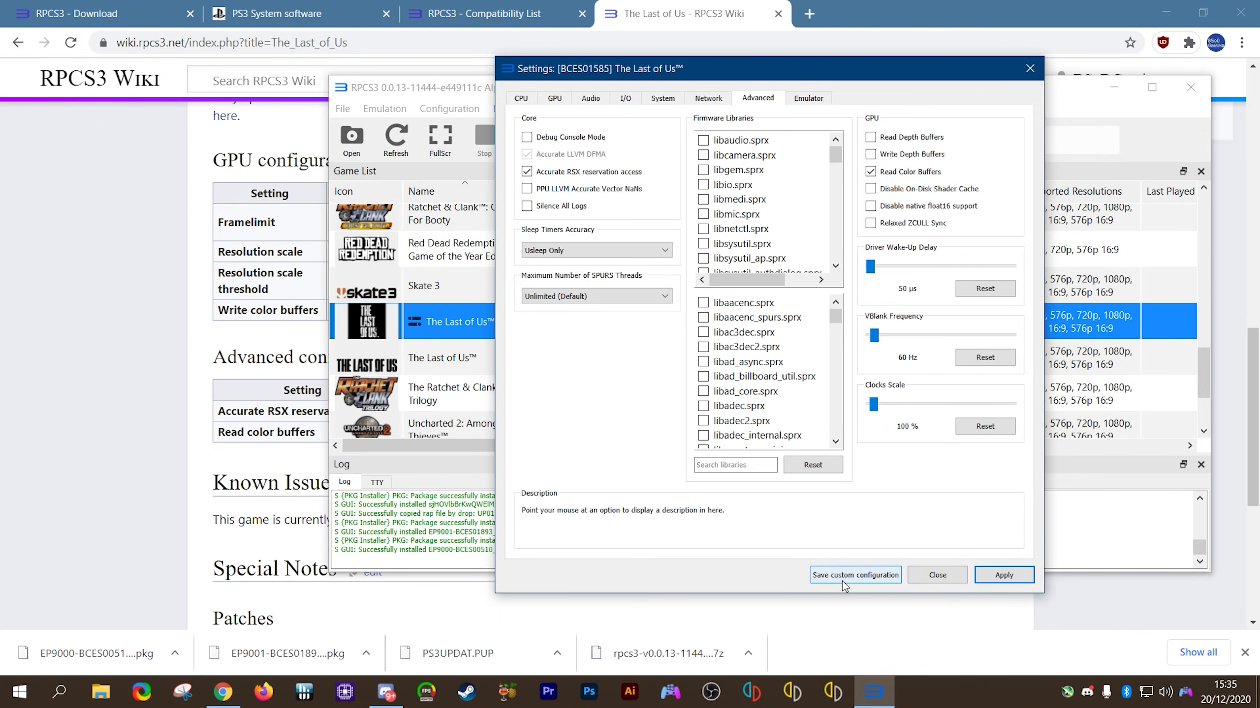
pyautogui.click(842, 580)
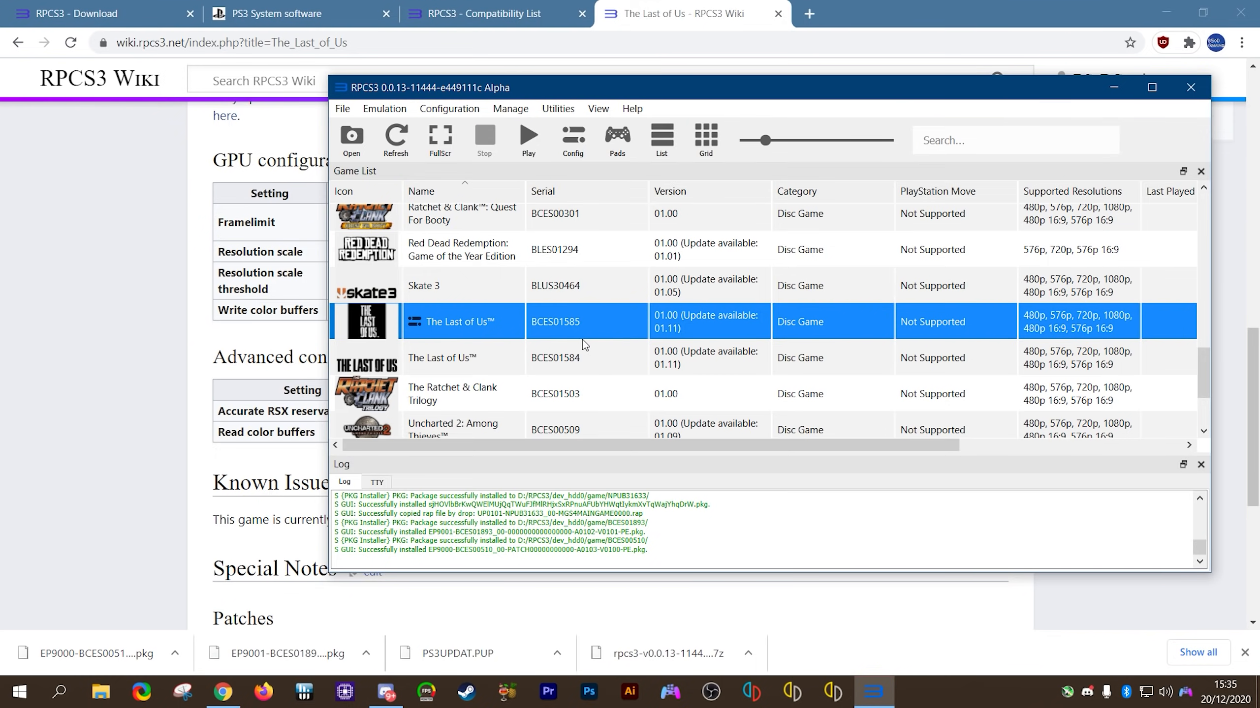
# Step: Switch back to the RPCS3 Wiki in Chrome, search for Asura's Wrath, and open its page at the Configuration section
pyautogui.click(159, 310)
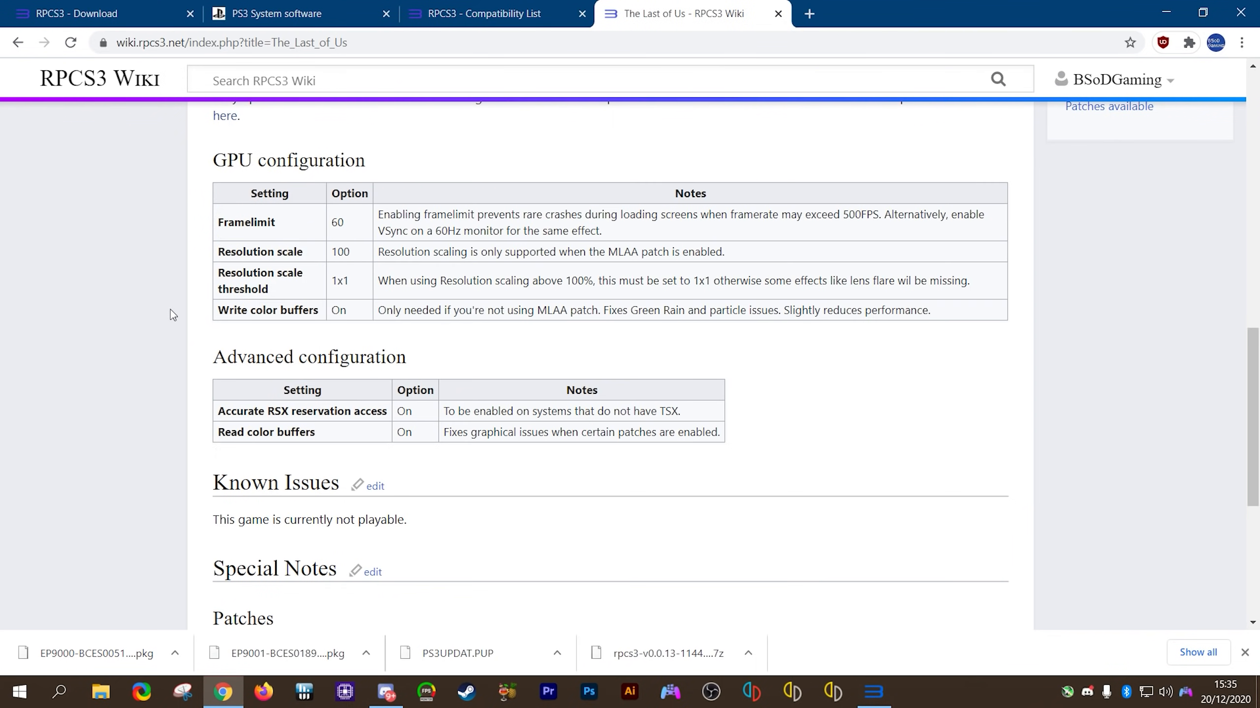
pyautogui.click(353, 85)
pyautogui.write('asu')
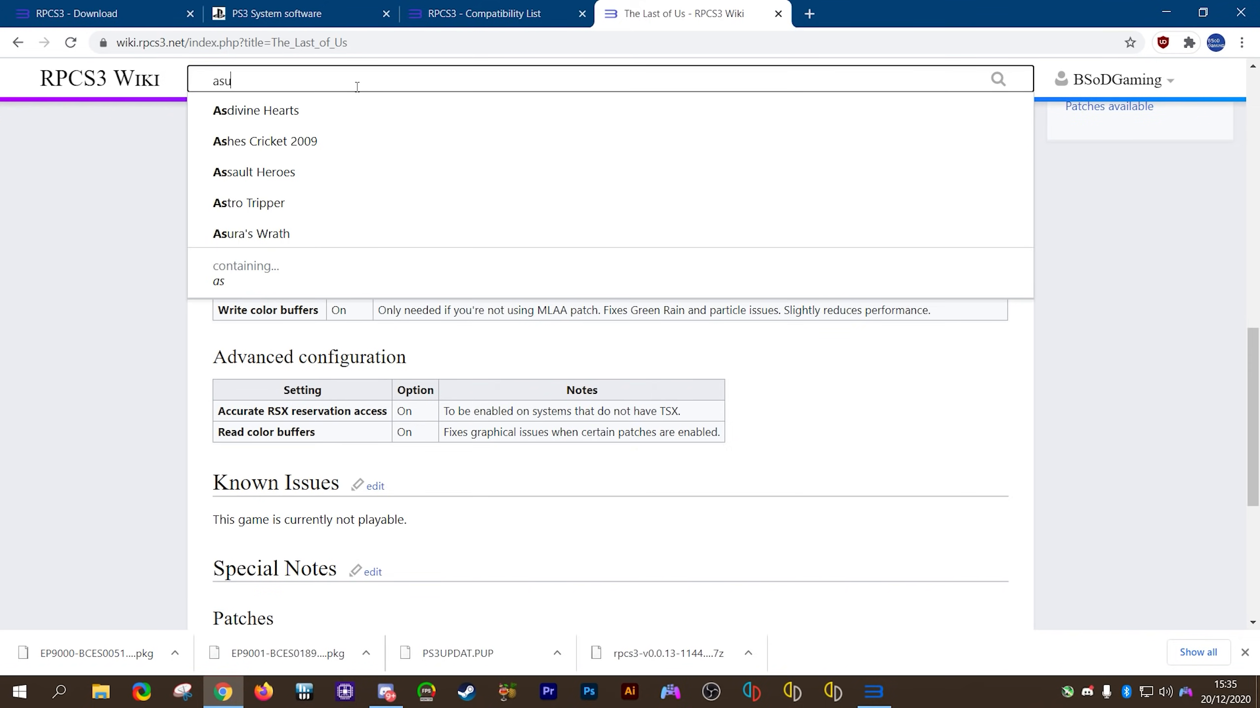
pyautogui.click(258, 111)
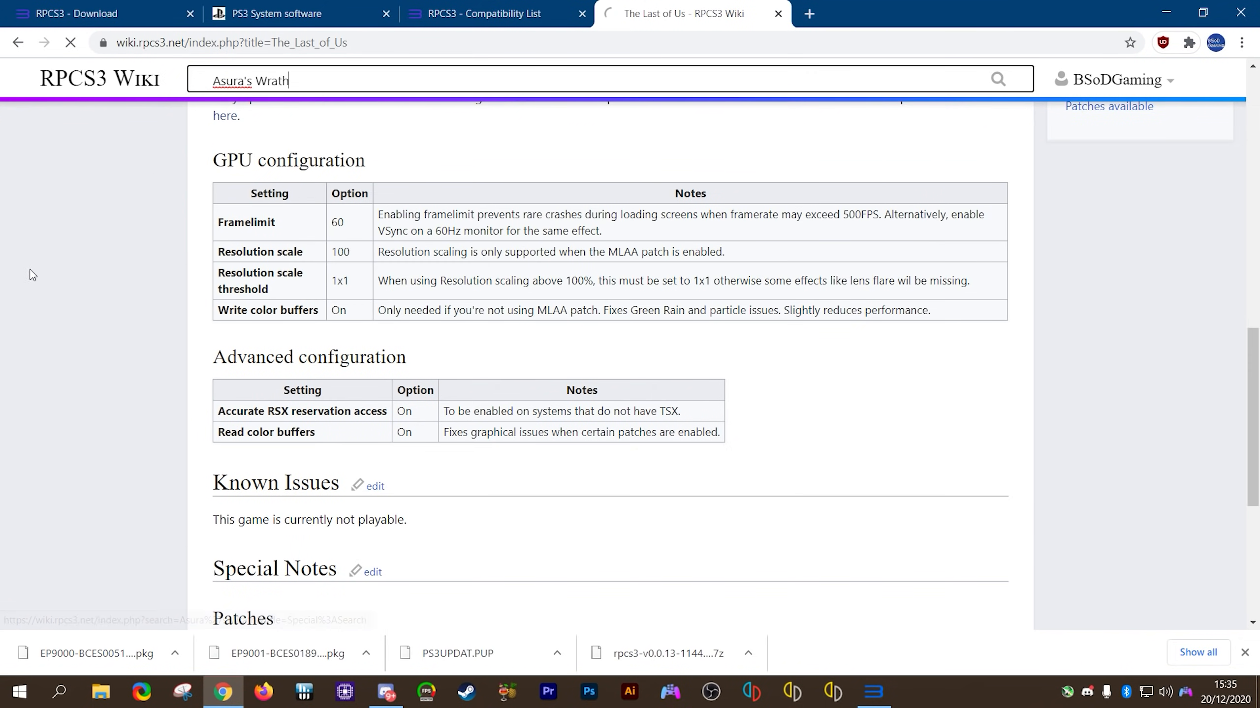
pyautogui.scroll(-8, 637, 403)
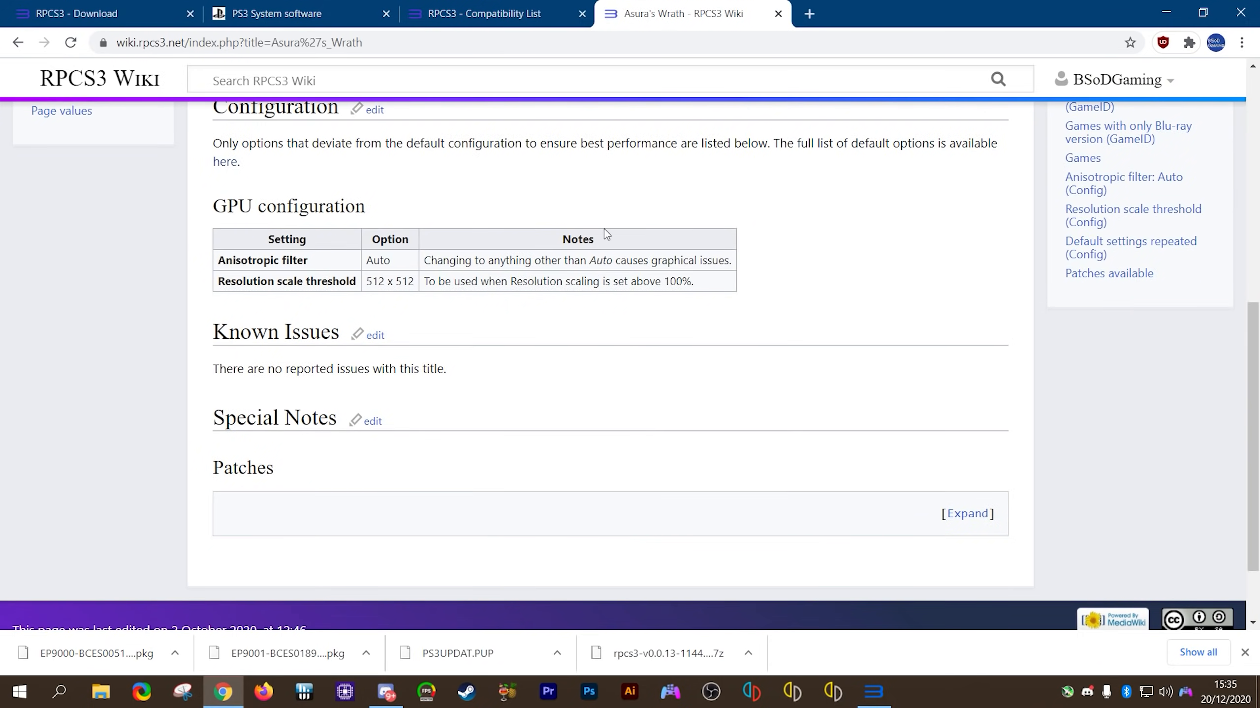
# Step: Switch to the RPCS3 Compatibility List page and search it for "asuras wrath"
pyautogui.moveTo(115, 42); pyautogui.dragTo(193, 45)
pyautogui.click(531, 196)
pyautogui.click(515, 19)
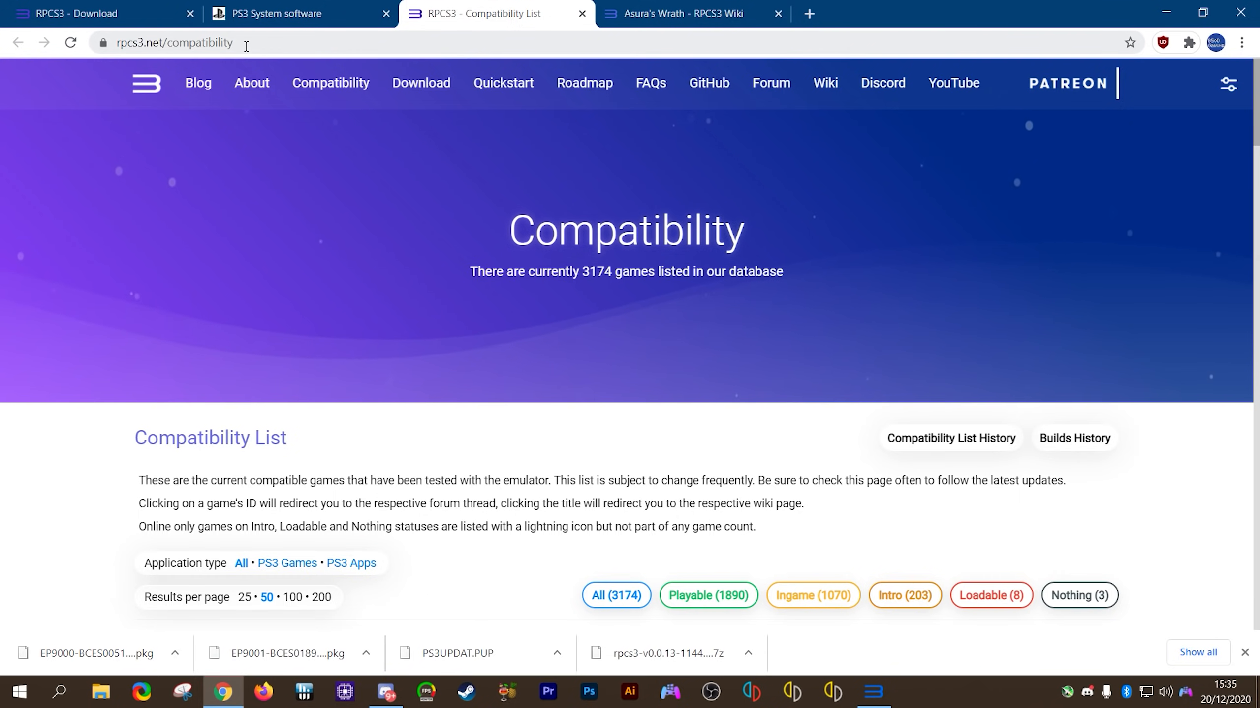
pyautogui.click(245, 43)
pyautogui.click(403, 232)
pyautogui.scroll(-7, 543, 291)
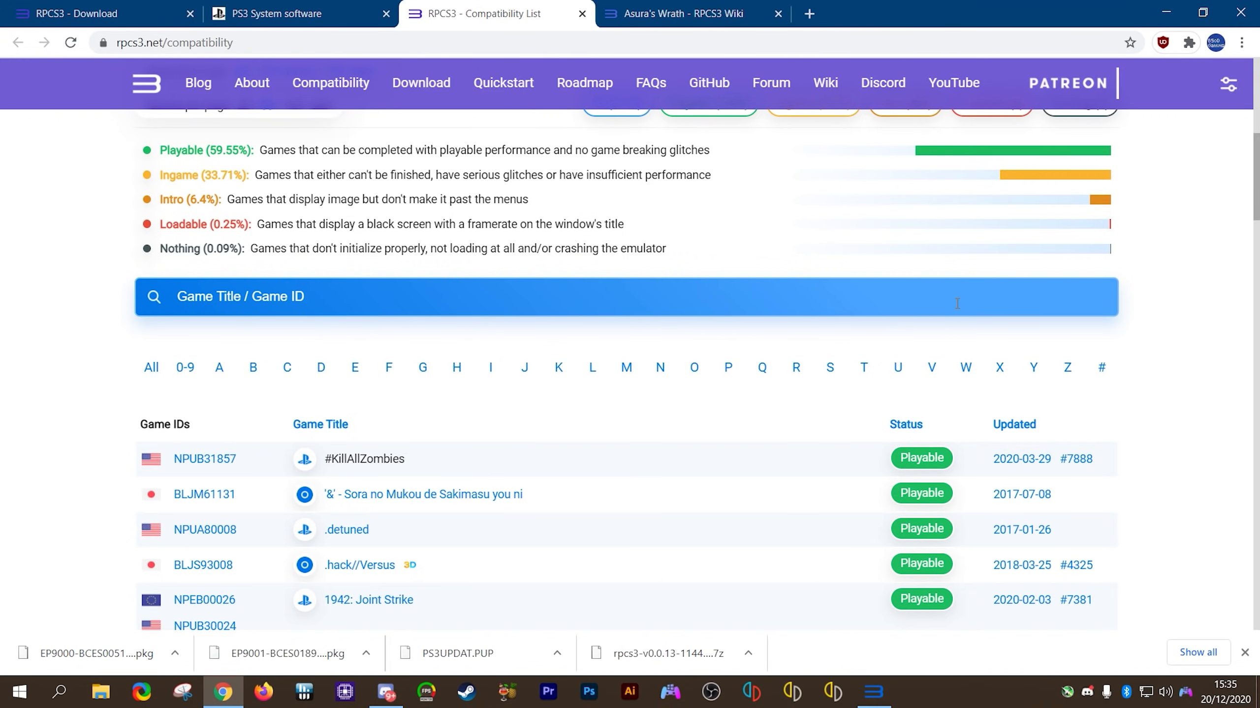
pyautogui.write('asuras')
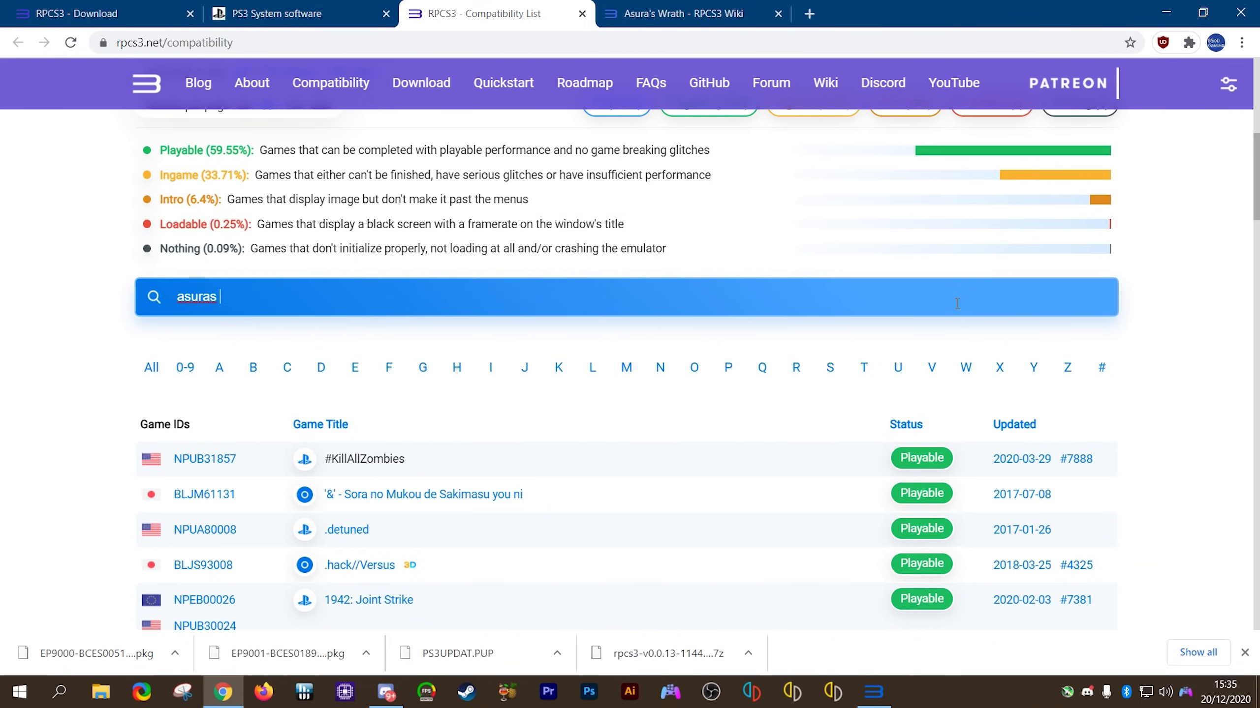
pyautogui.write(' erath')
pyautogui.press('Return')
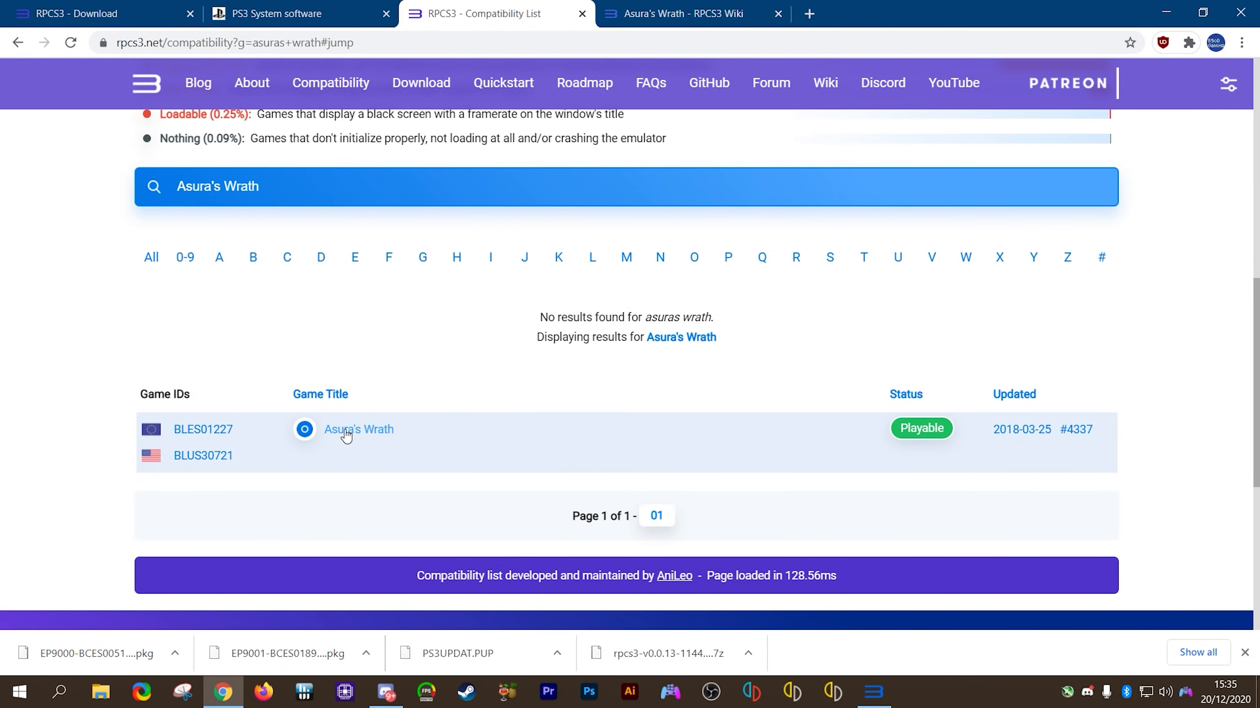
pyautogui.scroll(10, 642, 401)
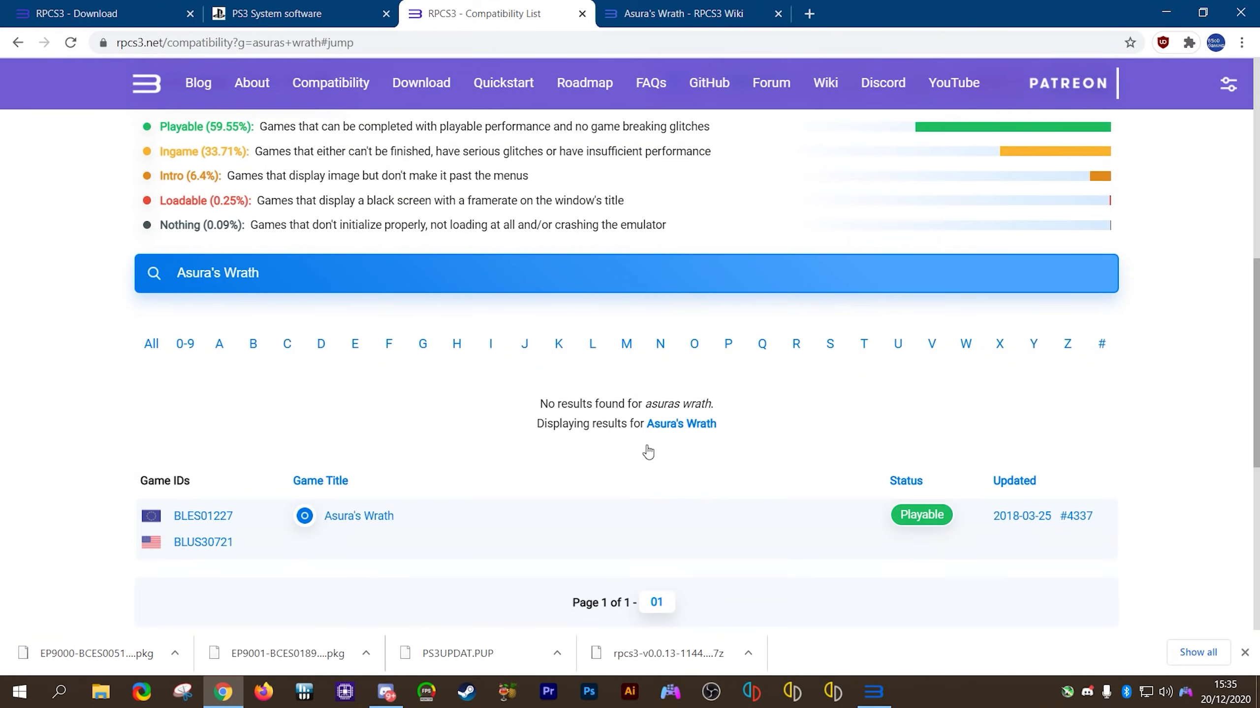
pyautogui.scroll(-10, 643, 447)
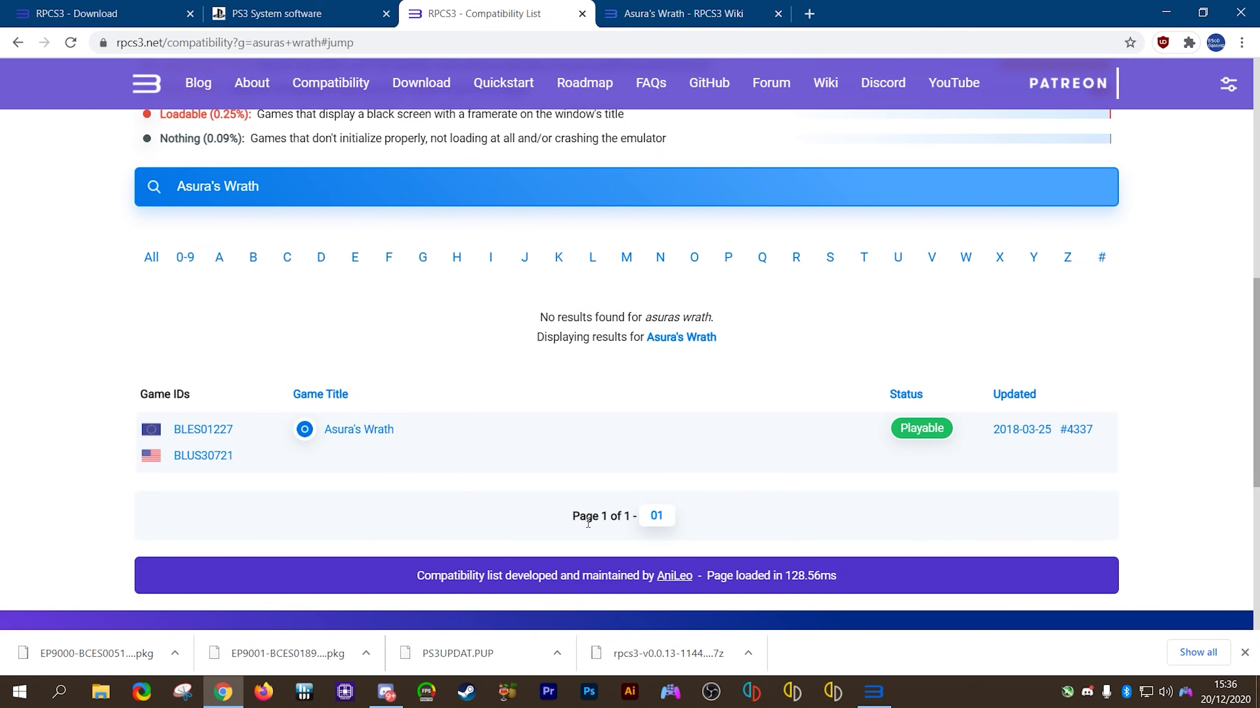
# Step: Return to RPCS3, open the Patch Manager for game patches and download the latest patches
pyautogui.click(1166, 11)
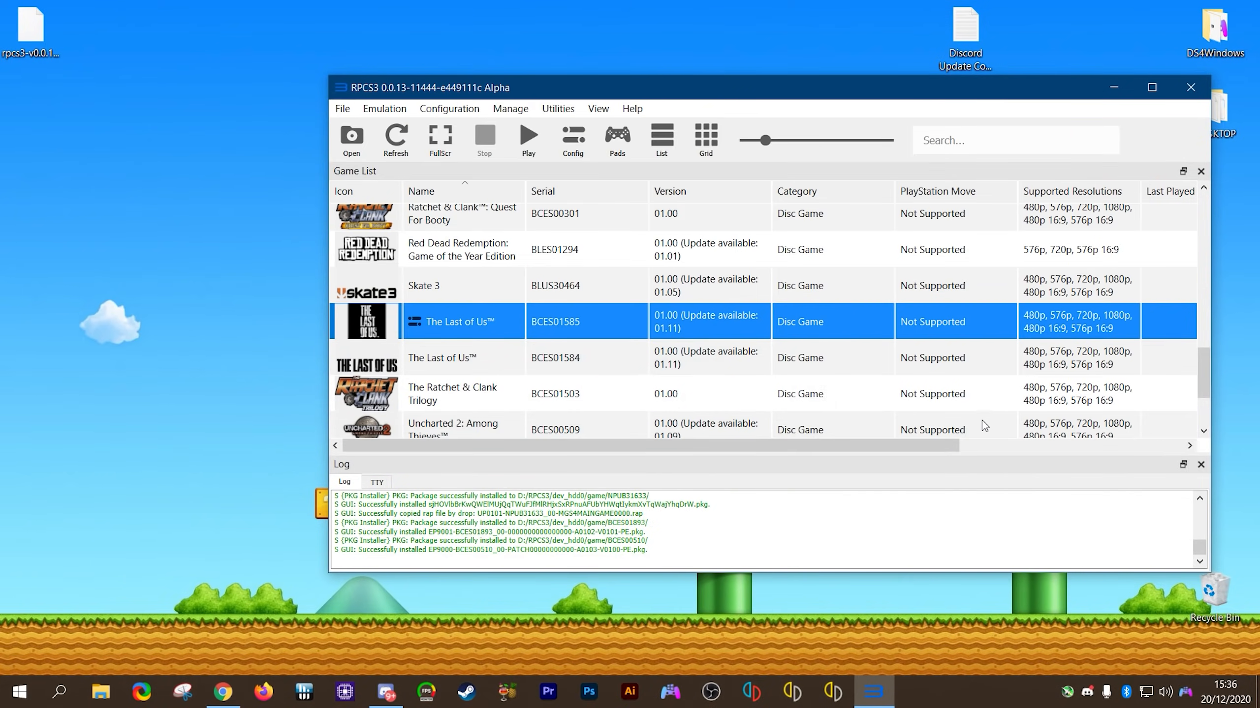
pyautogui.moveTo(780, 93); pyautogui.dragTo(653, 106)
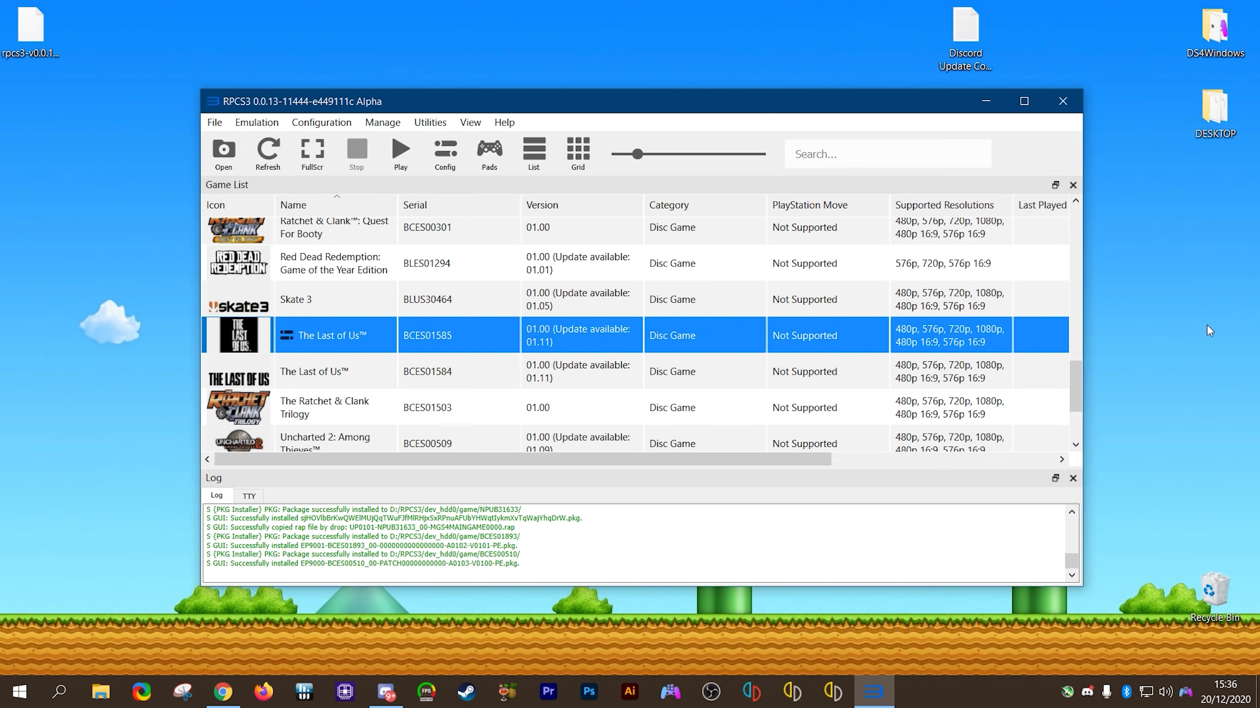
pyautogui.click(382, 124)
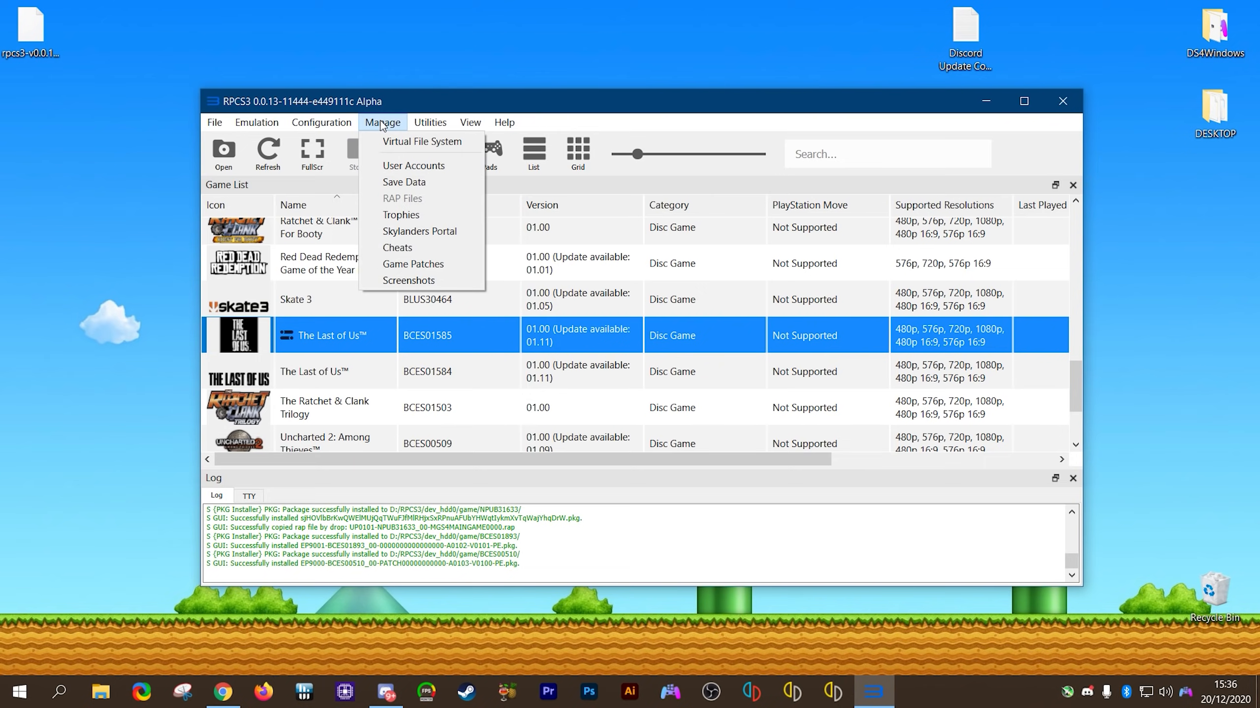
pyautogui.click(416, 265)
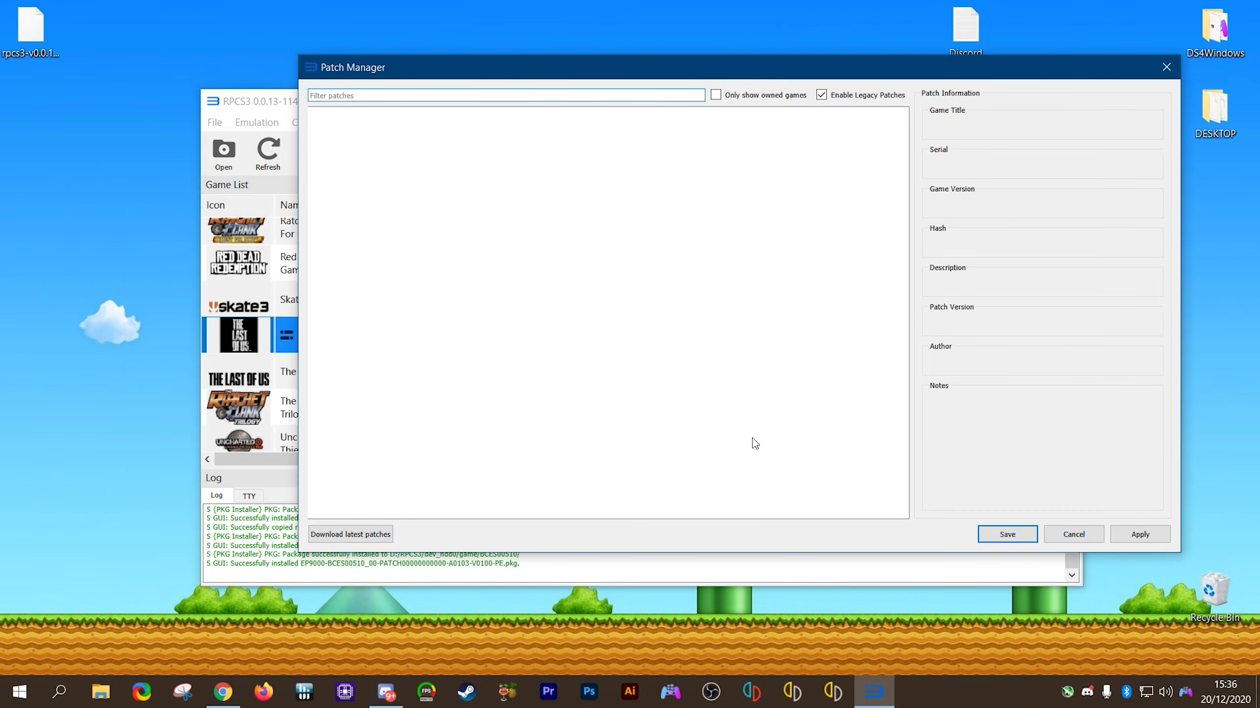
pyautogui.moveTo(707, 68); pyautogui.dragTo(602, 109)
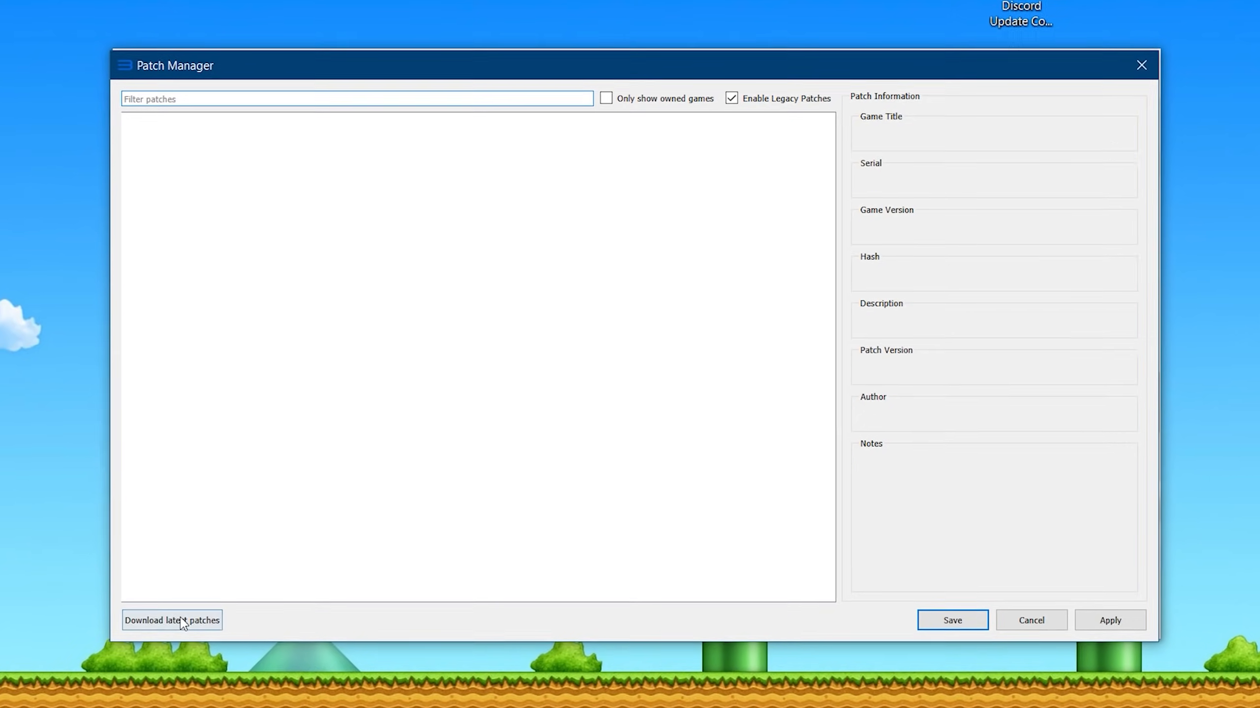
pyautogui.click(149, 638)
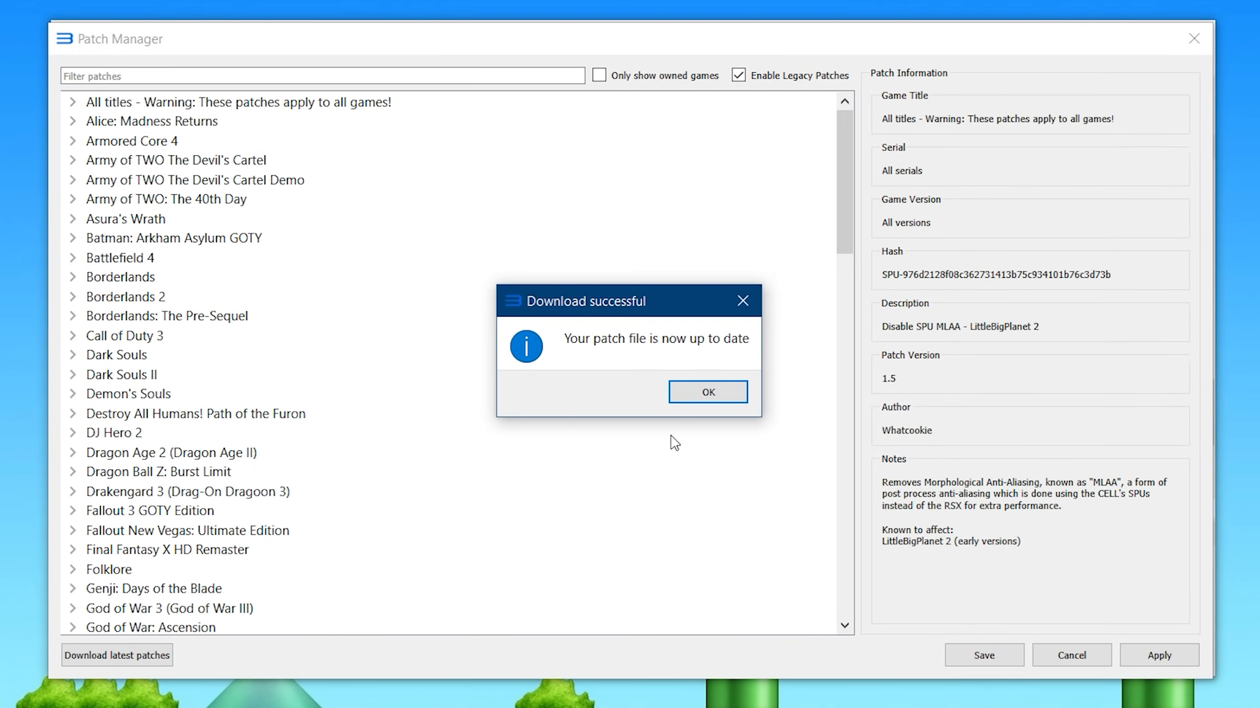
pyautogui.click(705, 400)
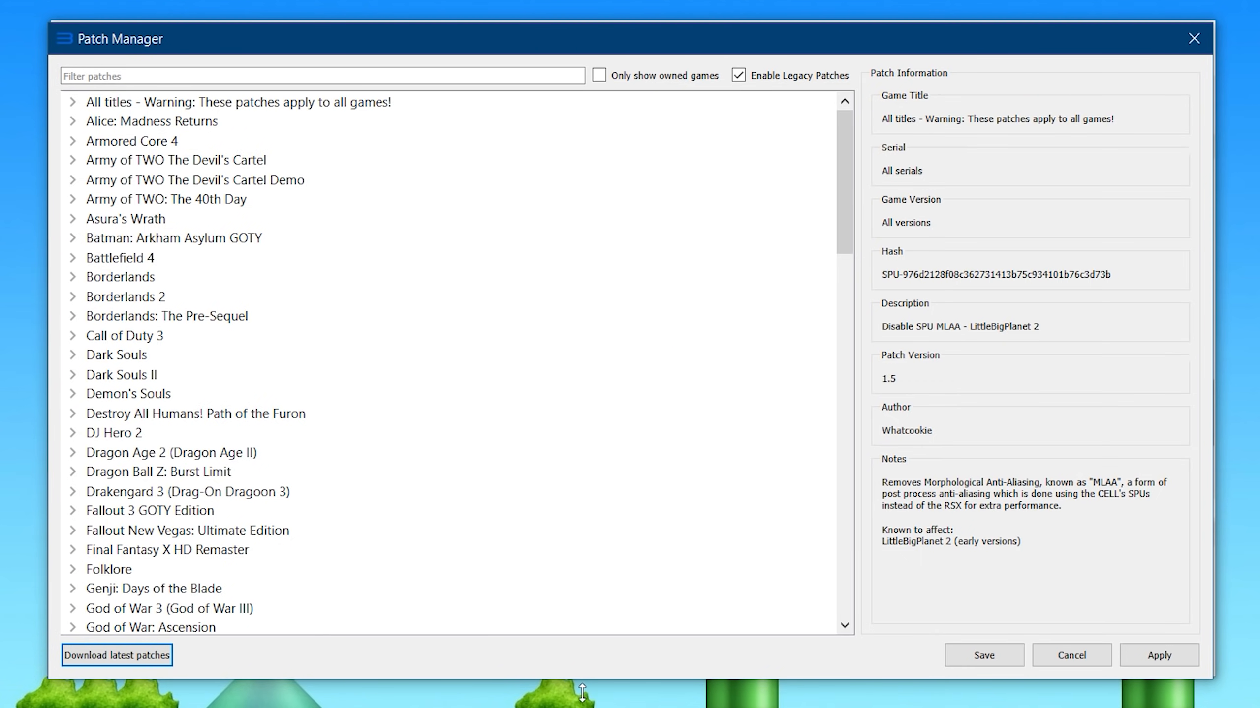
# Step: Show only owned games in the patch list and enable the Unlock FPS patch for Demon's Souls BLUS30443 v.01.00
pyautogui.click(600, 77)
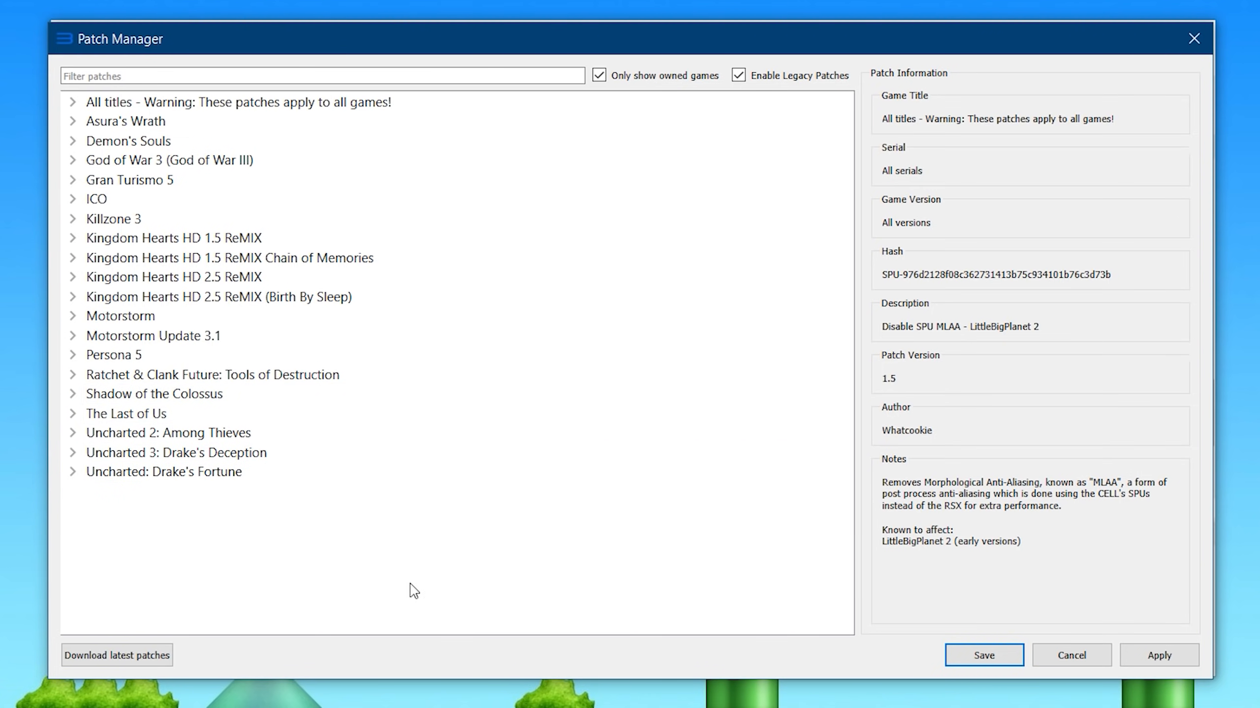
pyautogui.click(73, 143)
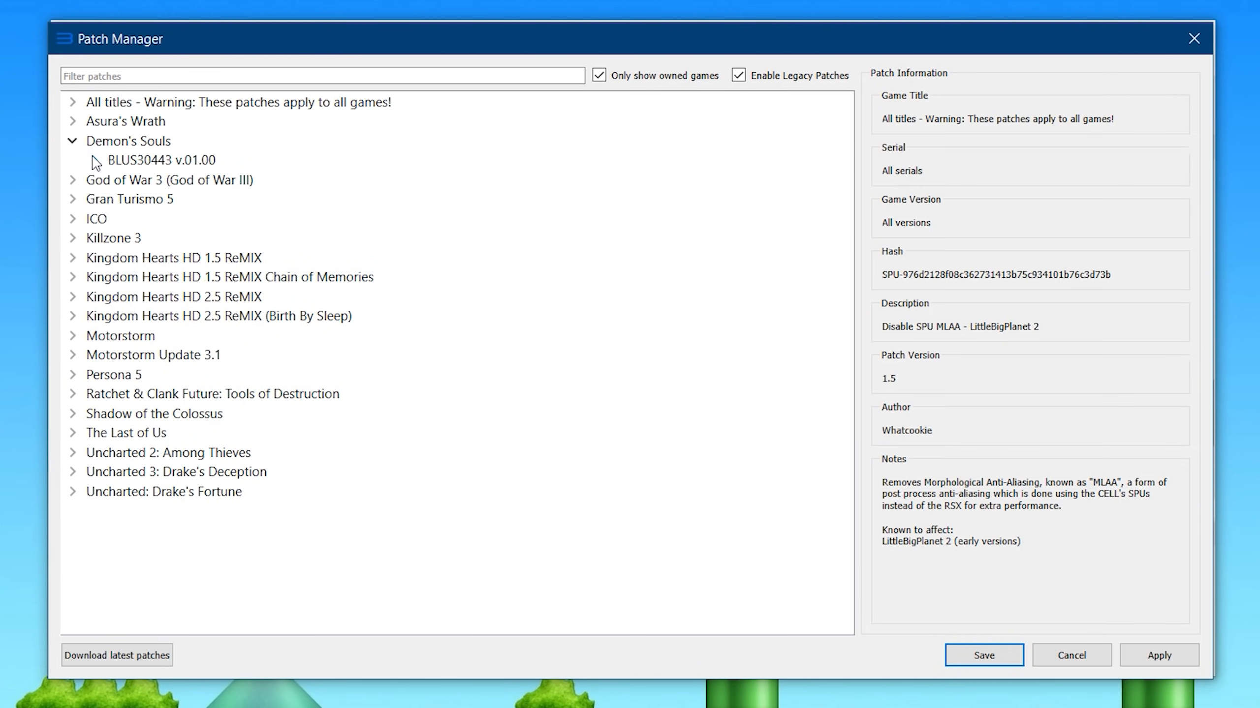
pyautogui.click(94, 160)
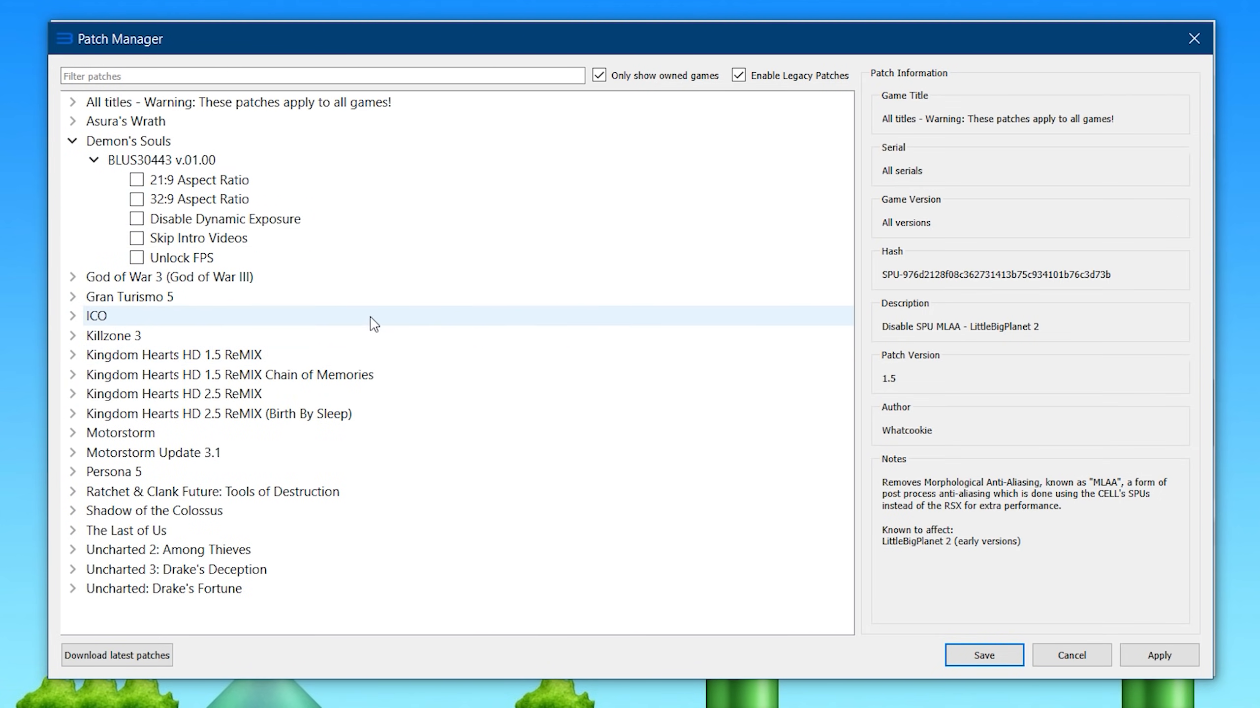
pyautogui.click(137, 258)
pyautogui.click(190, 258)
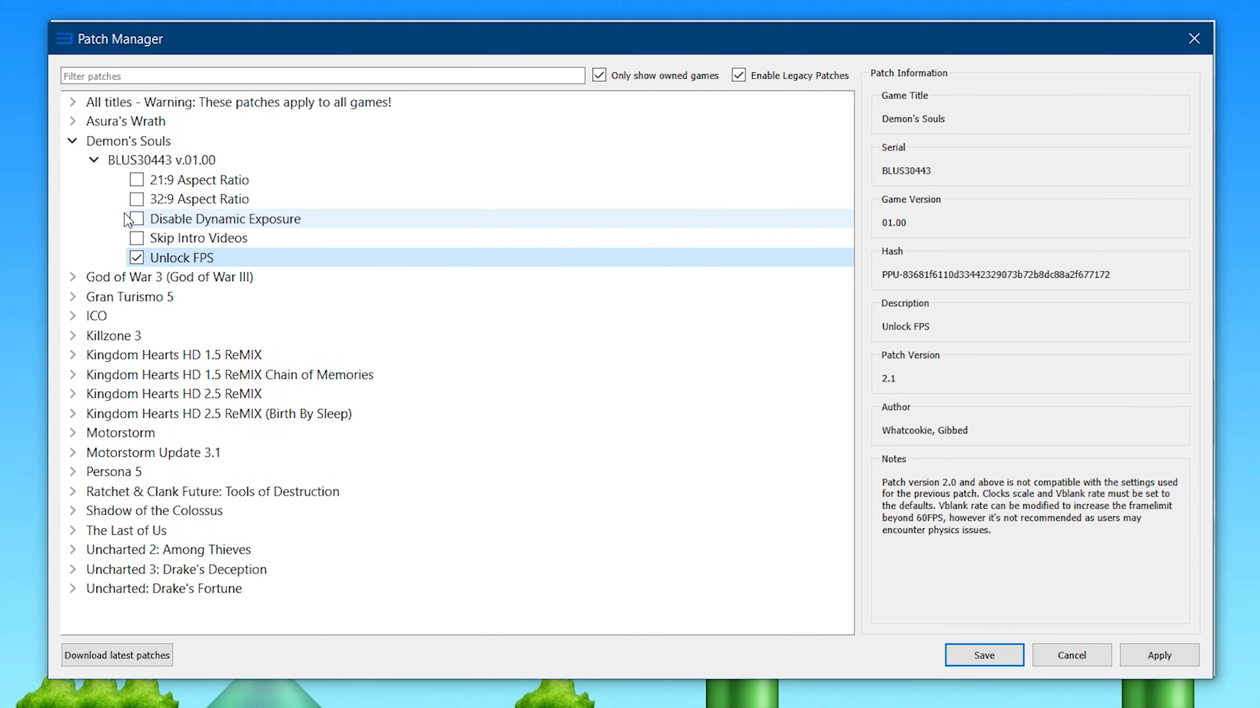
# Step: Try the Skip Intro Videos patch for Demon's Souls, disable it again and view the 32:9 Aspect Ratio patch notes
pyautogui.click(137, 238)
pyautogui.click(196, 243)
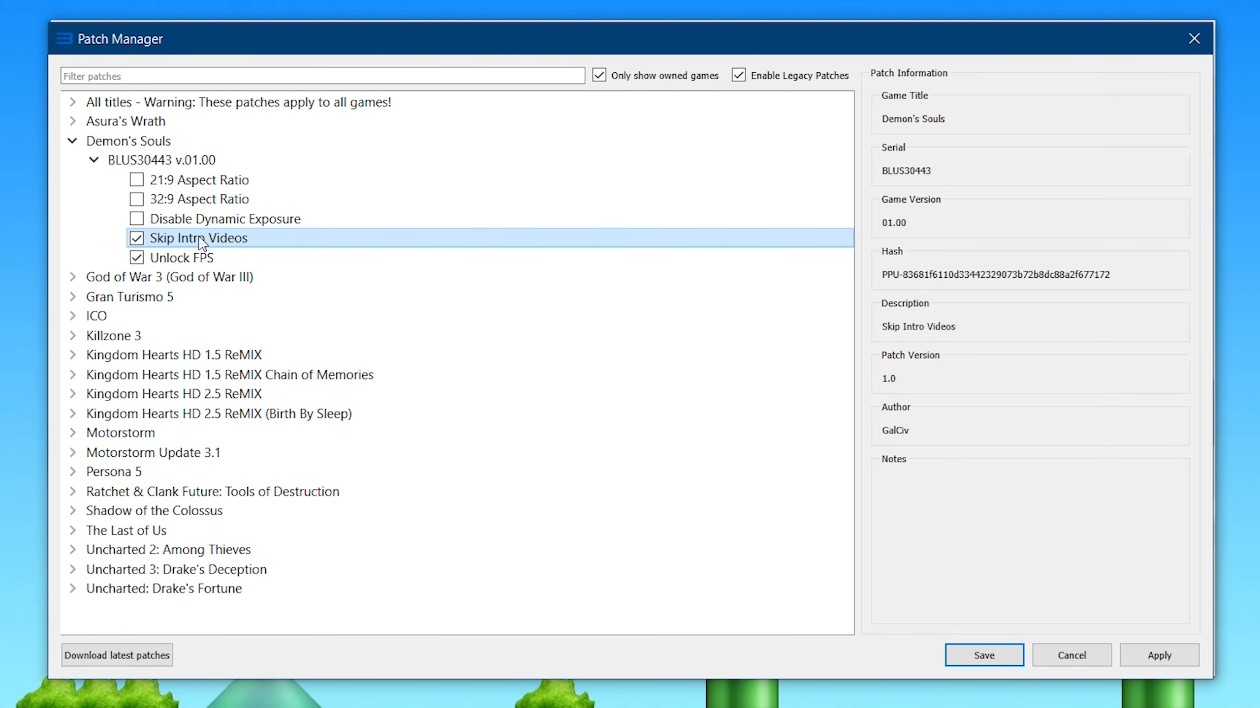
pyautogui.click(136, 239)
pyautogui.click(205, 200)
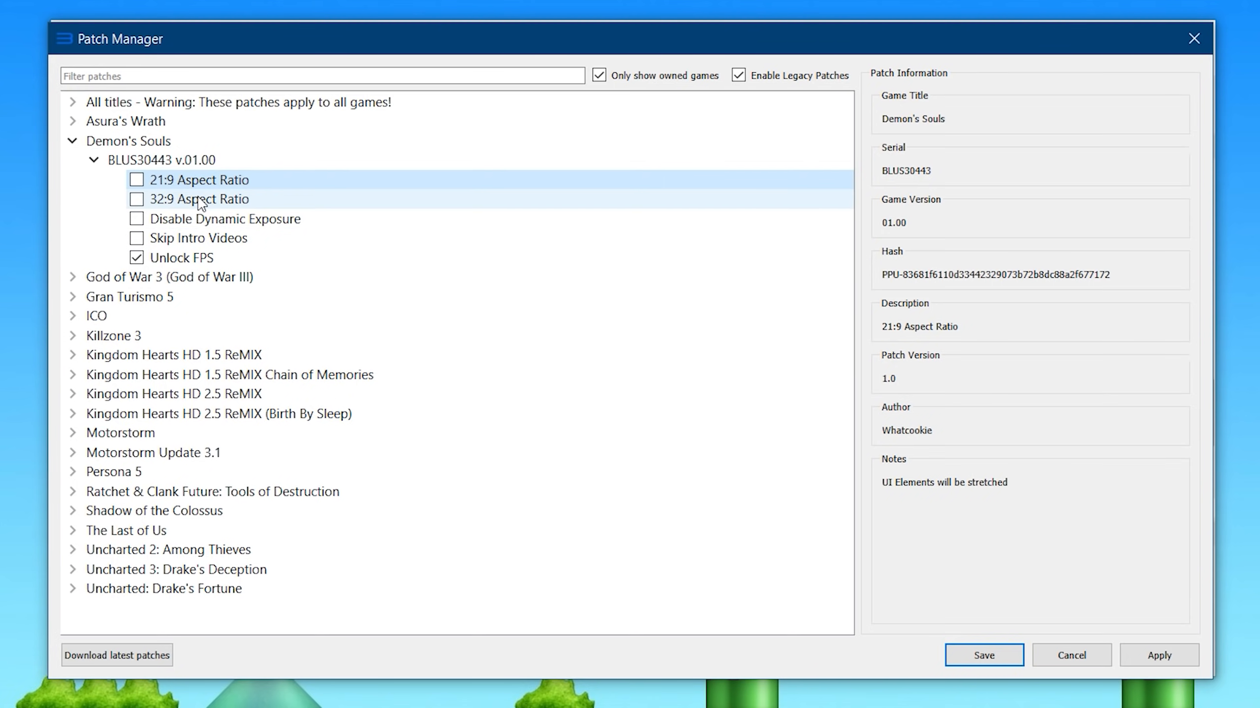
pyautogui.click(94, 159)
pyautogui.click(72, 140)
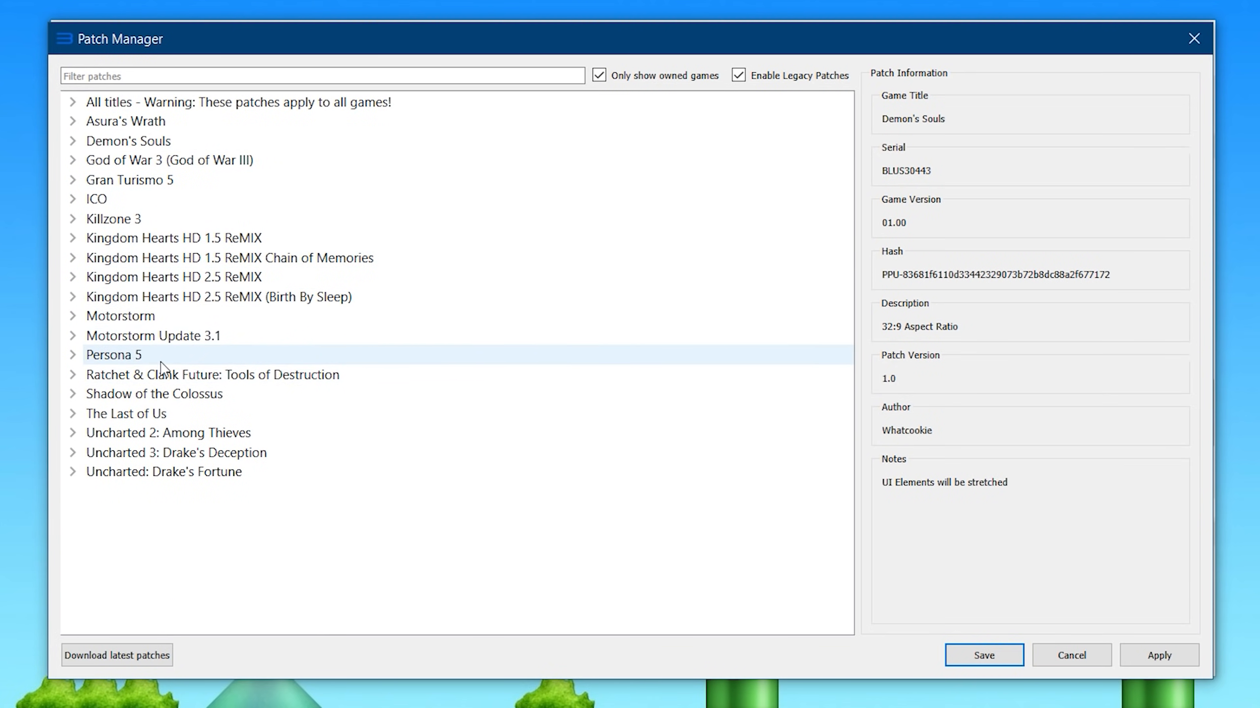
# Step: Enable the 60 FPS patch for Persona 5 BLUS31604 and view the notes of its 4K Mod Patch
pyautogui.click(73, 355)
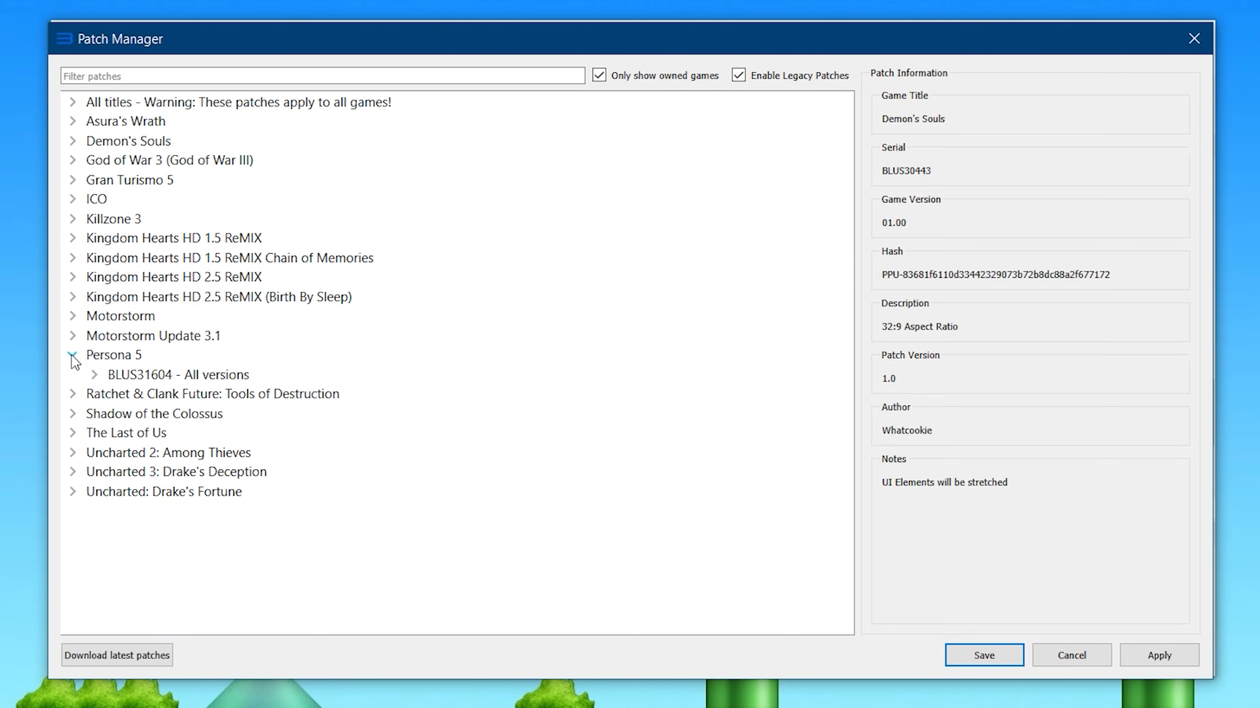
pyautogui.click(94, 374)
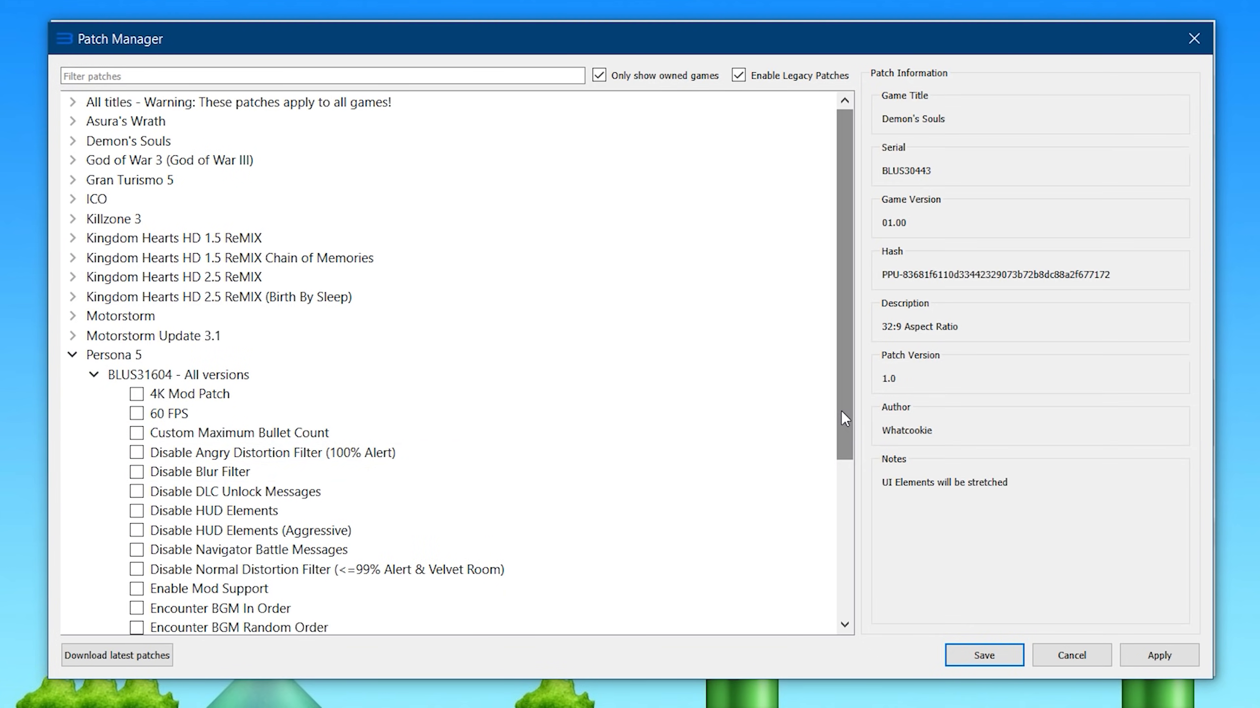
pyautogui.moveTo(840, 411); pyautogui.dragTo(832, 504)
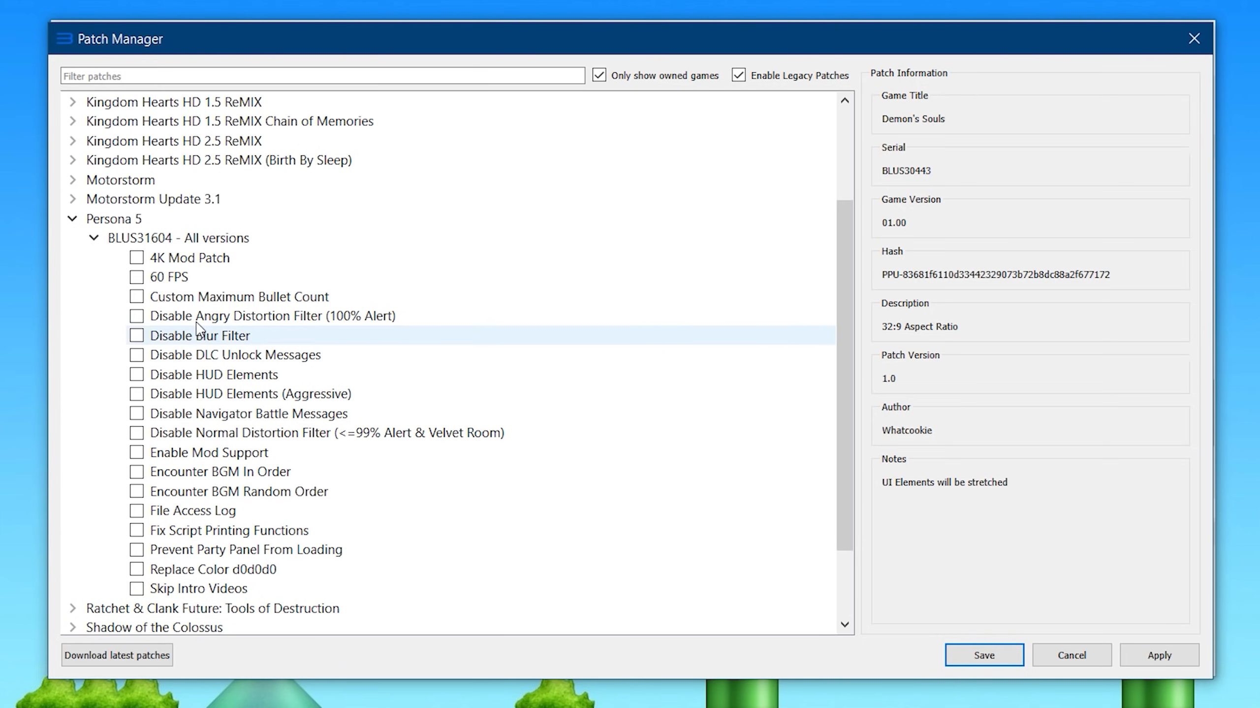
pyautogui.click(136, 281)
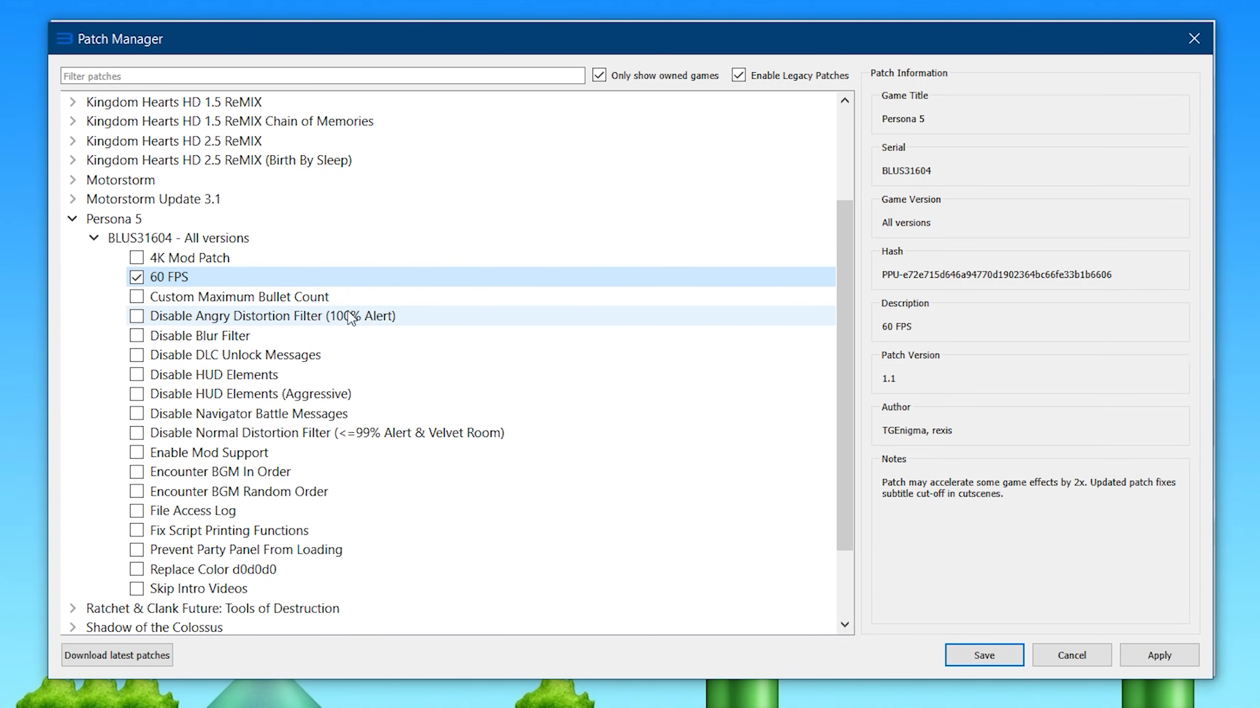
pyautogui.click(209, 263)
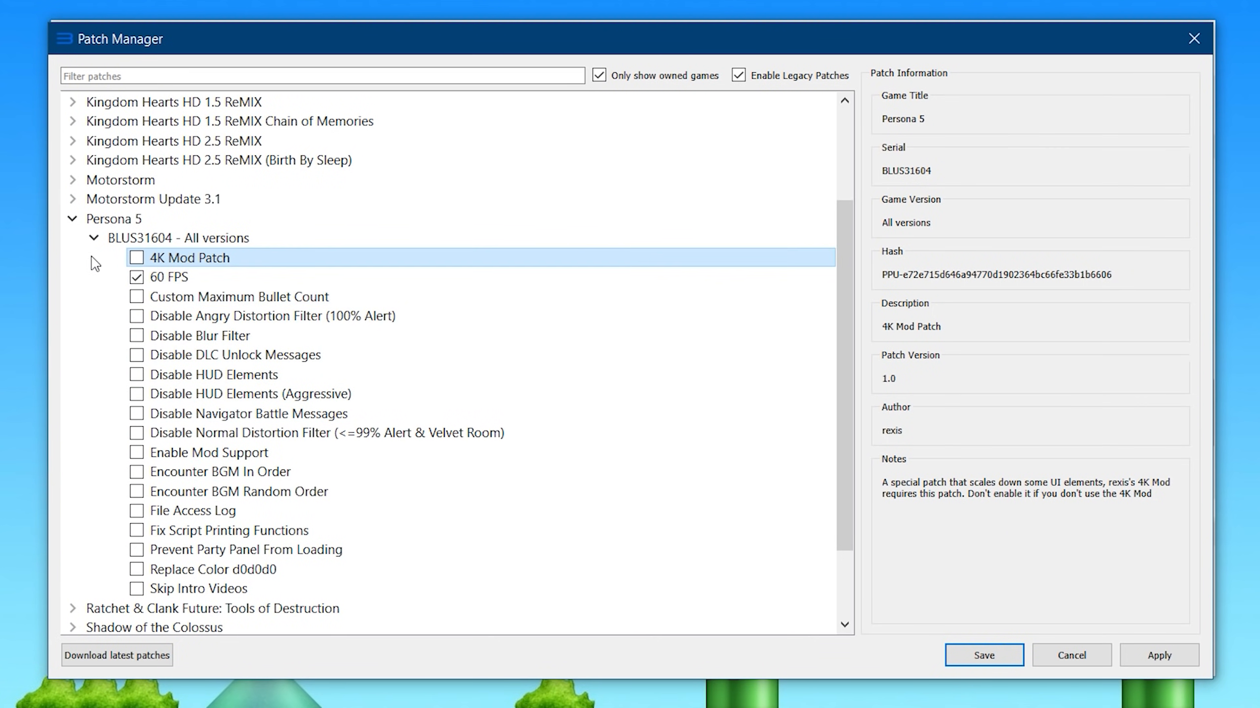
pyautogui.click(94, 238)
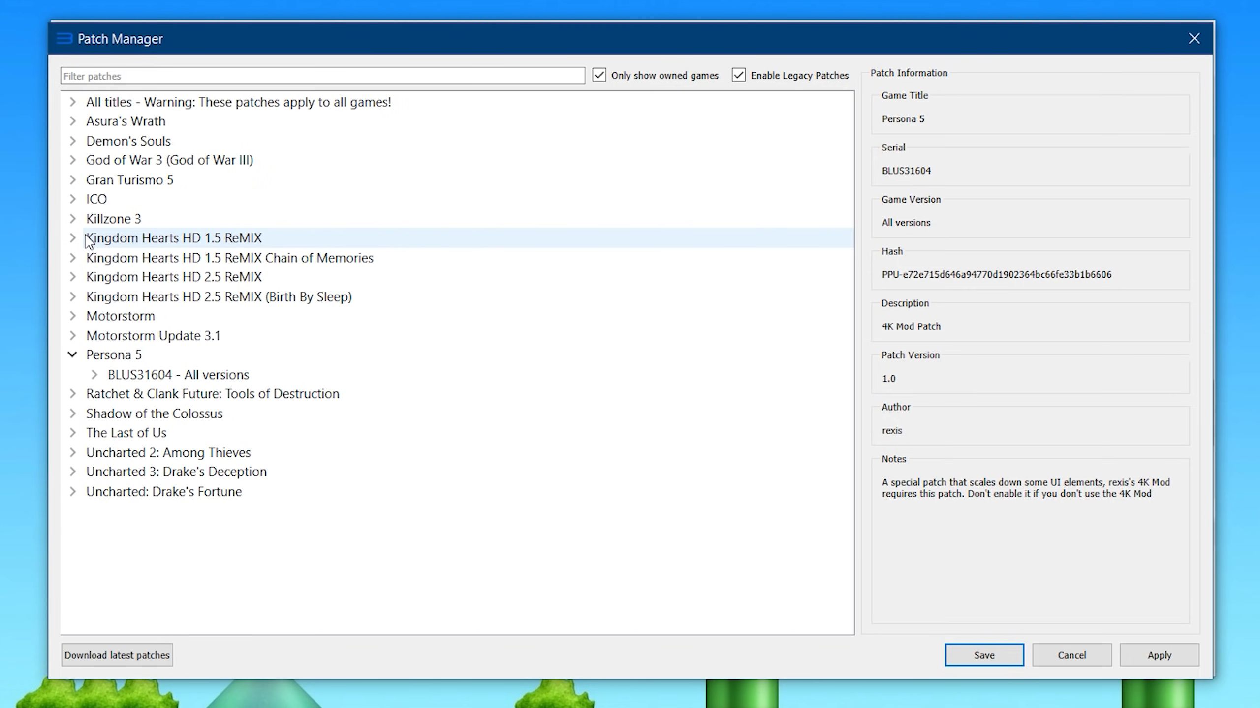
pyautogui.click(73, 354)
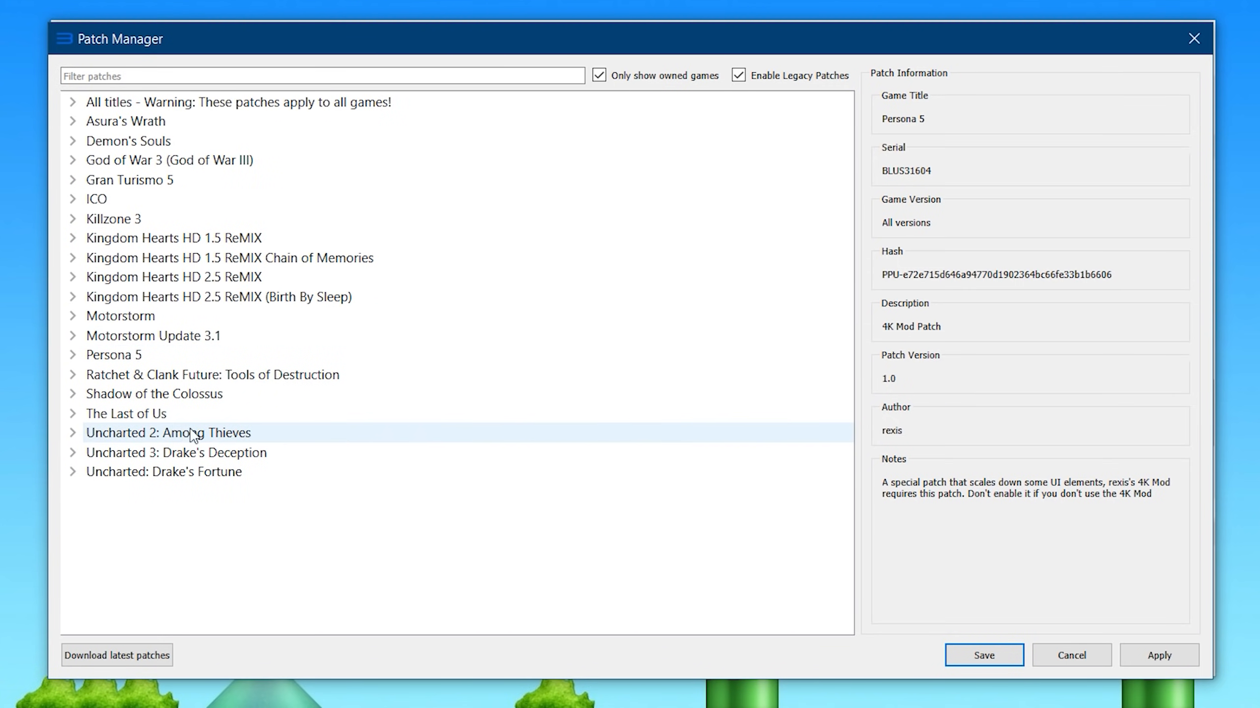
# Step: For The Last of Us BCES01584, enable Speedboost and the patches disabling SSAO, SPU lighting, Motion Blur, Mesh trimming and in-built MLAA
pyautogui.click(72, 414)
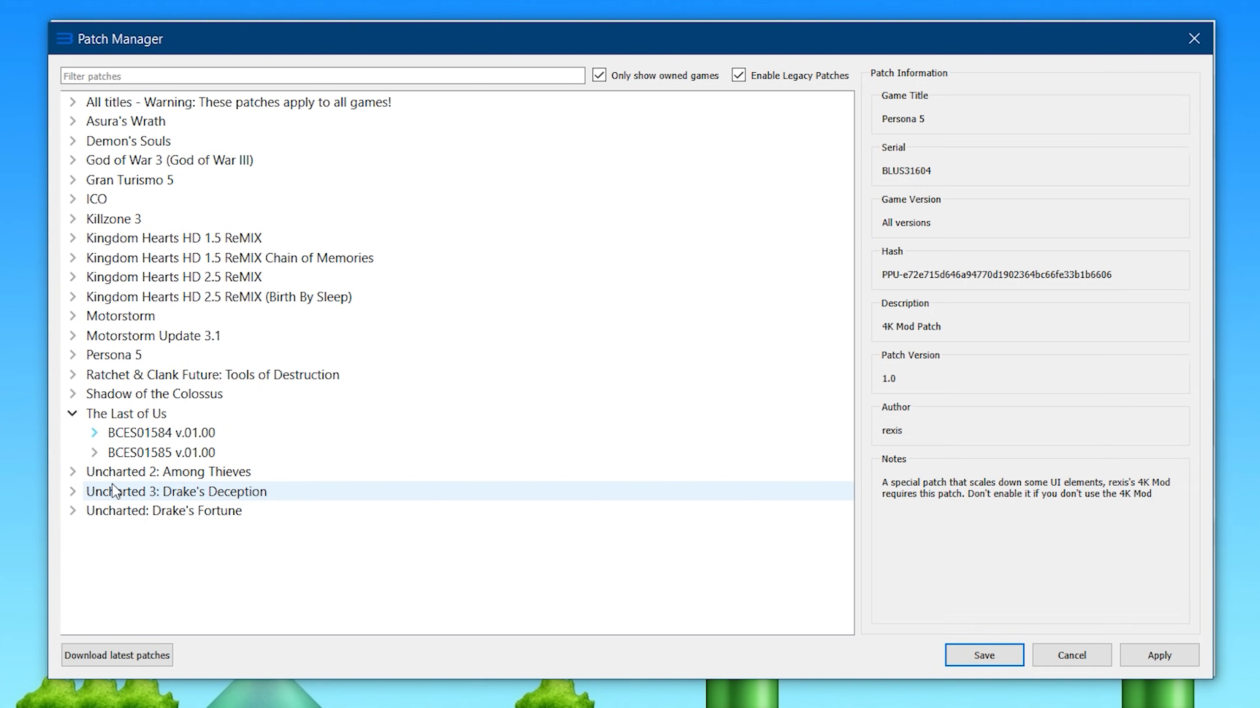
pyautogui.click(95, 433)
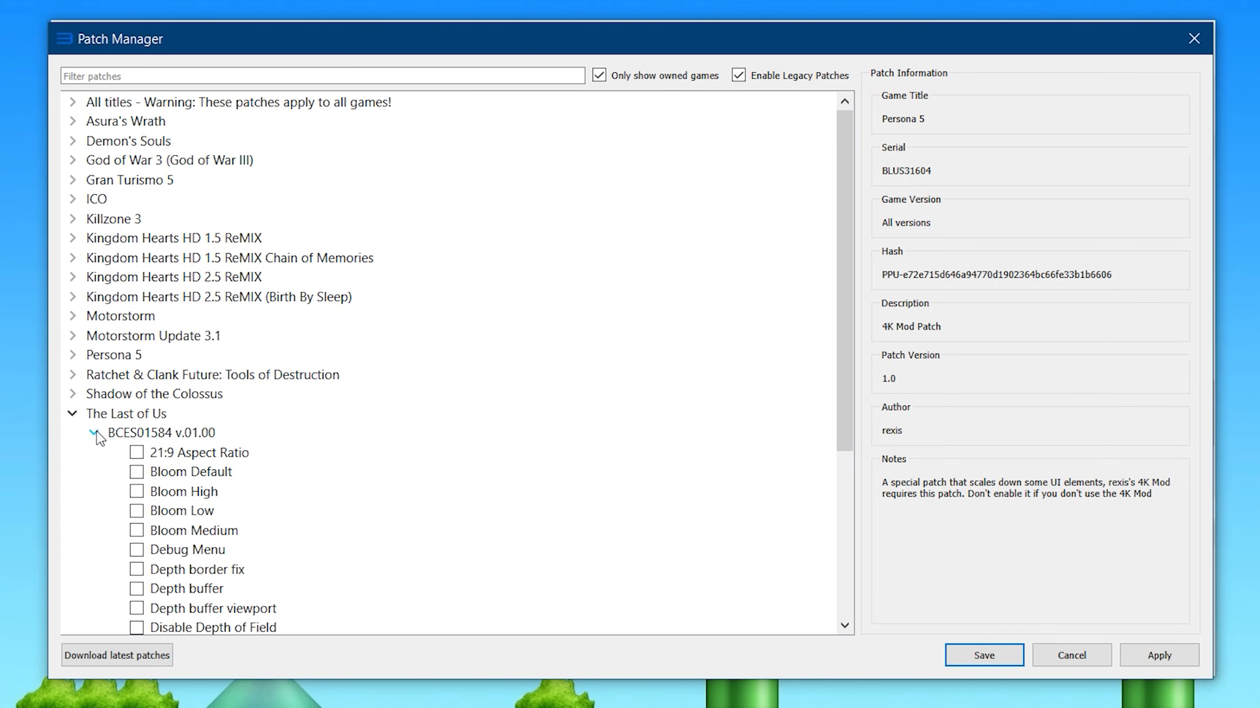
pyautogui.moveTo(839, 363); pyautogui.dragTo(834, 486)
pyautogui.click(137, 570)
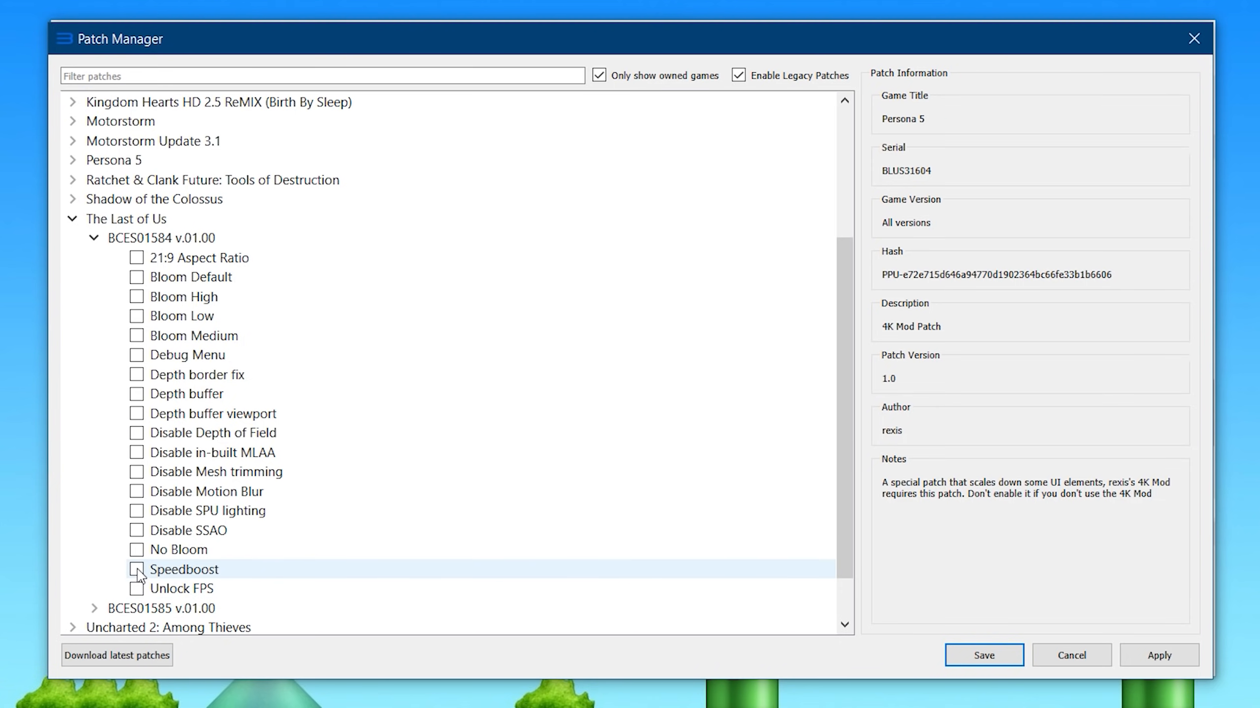
pyautogui.click(138, 531)
pyautogui.click(136, 511)
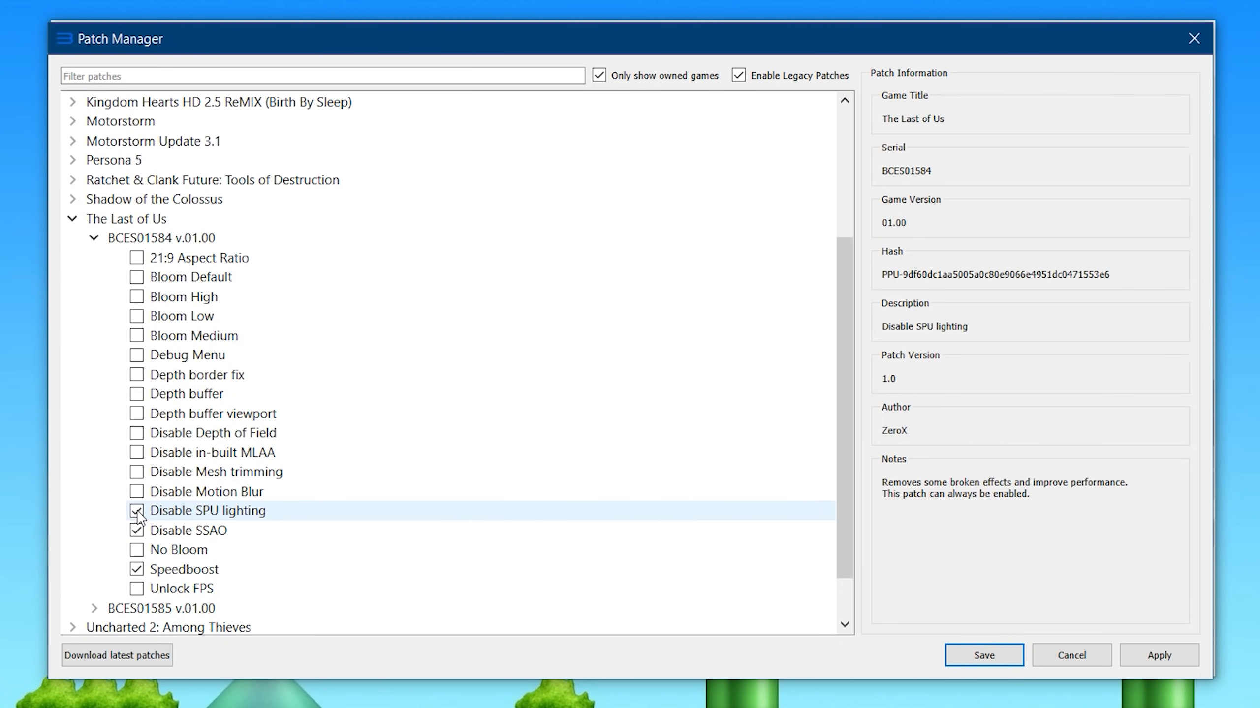
pyautogui.click(137, 492)
pyautogui.click(136, 472)
pyautogui.click(137, 453)
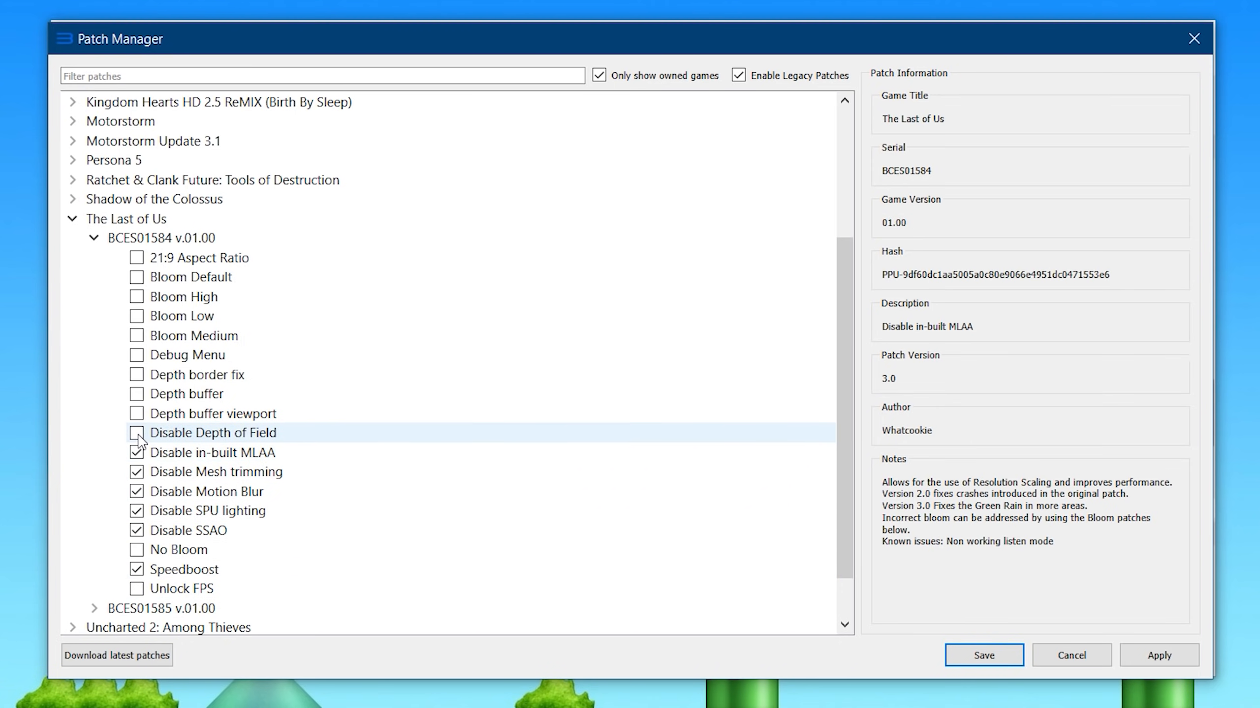
# Step: Enable the Disable Depth of Field, Depth buffer viewport, Depth buffer and Bloom Medium patches for The Last of Us BCES01584
pyautogui.click(137, 433)
pyautogui.click(137, 413)
pyautogui.click(137, 394)
pyautogui.click(147, 375)
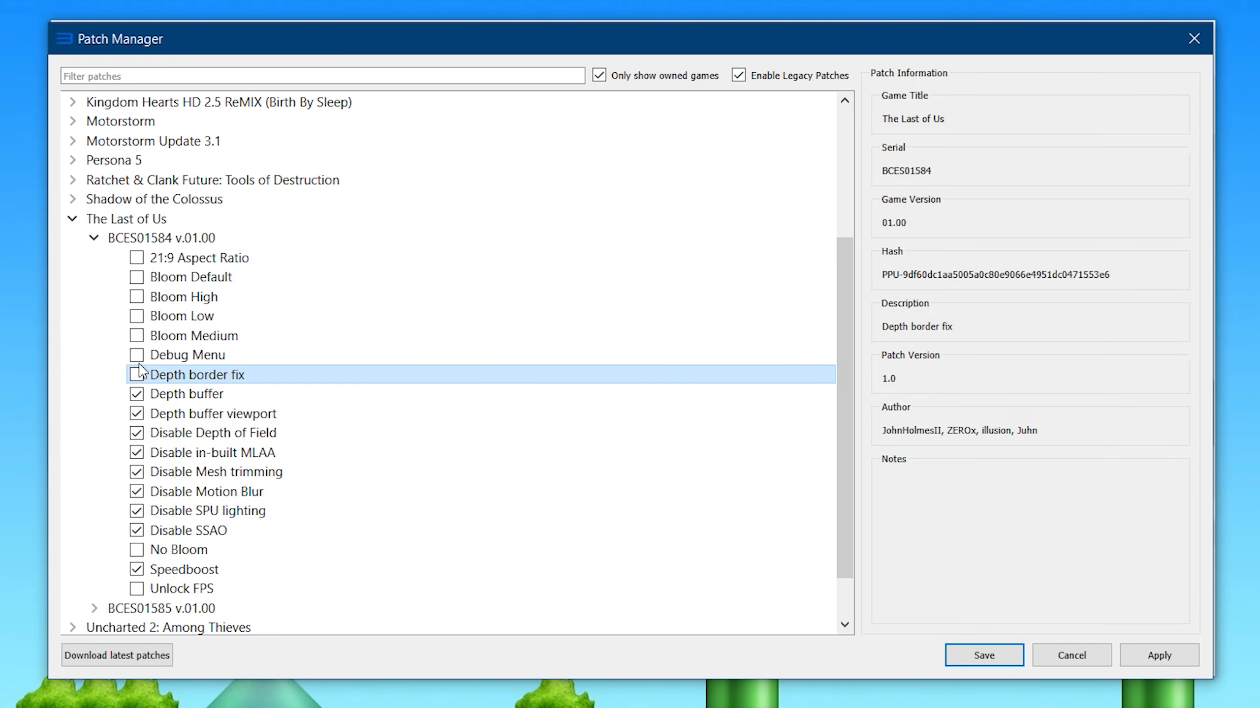
pyautogui.click(137, 336)
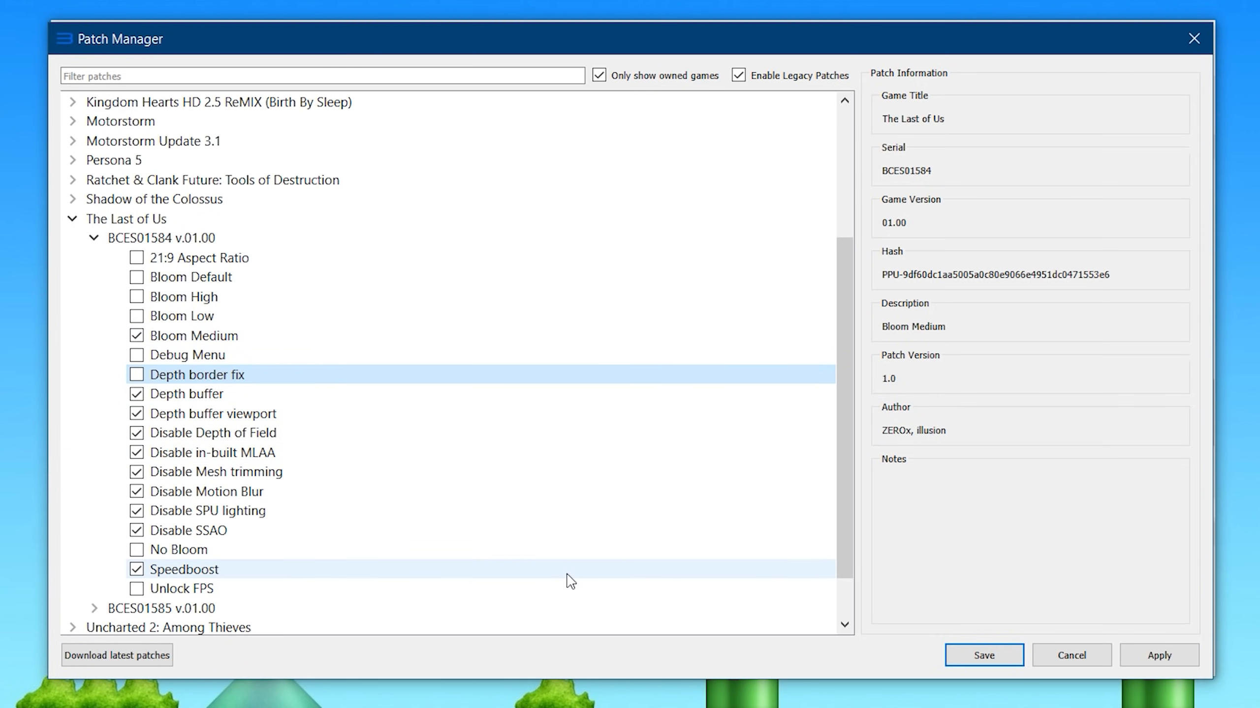
pyautogui.click(551, 533)
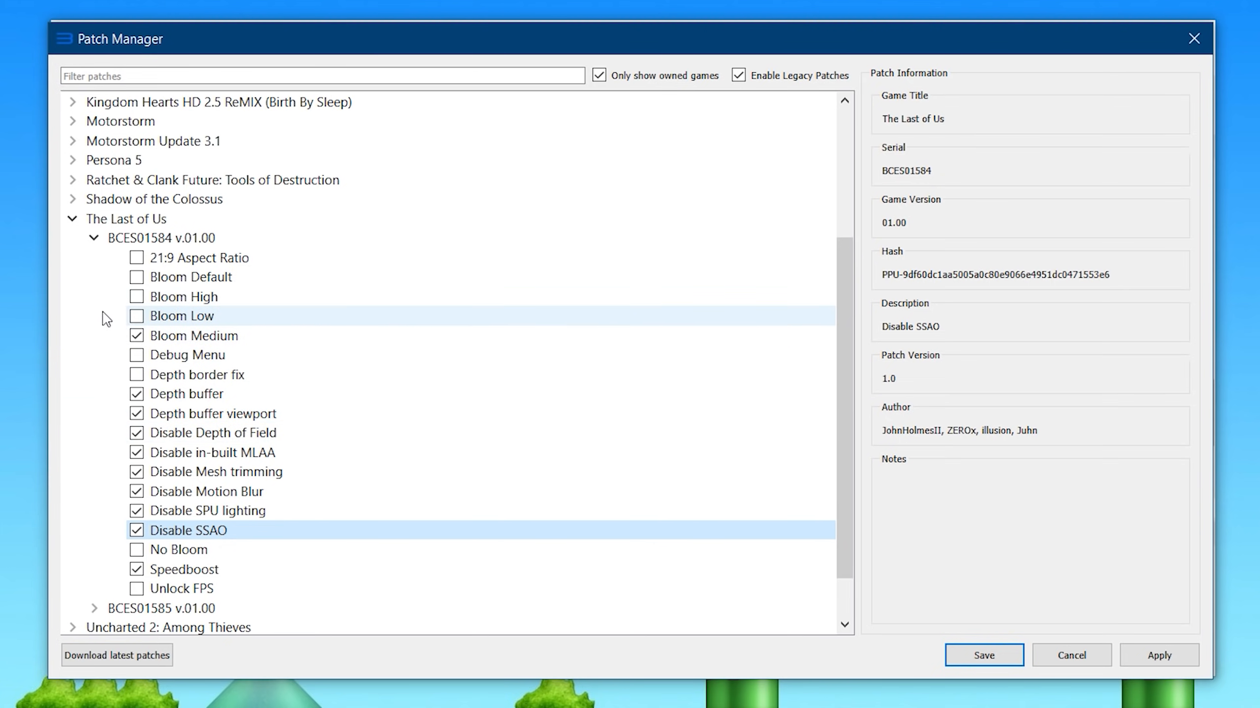
# Step: Enable the Disable SPU MLAA, Disable Motion Blur and Disable MLAA patches for God of War III BCES00510
pyautogui.click(94, 238)
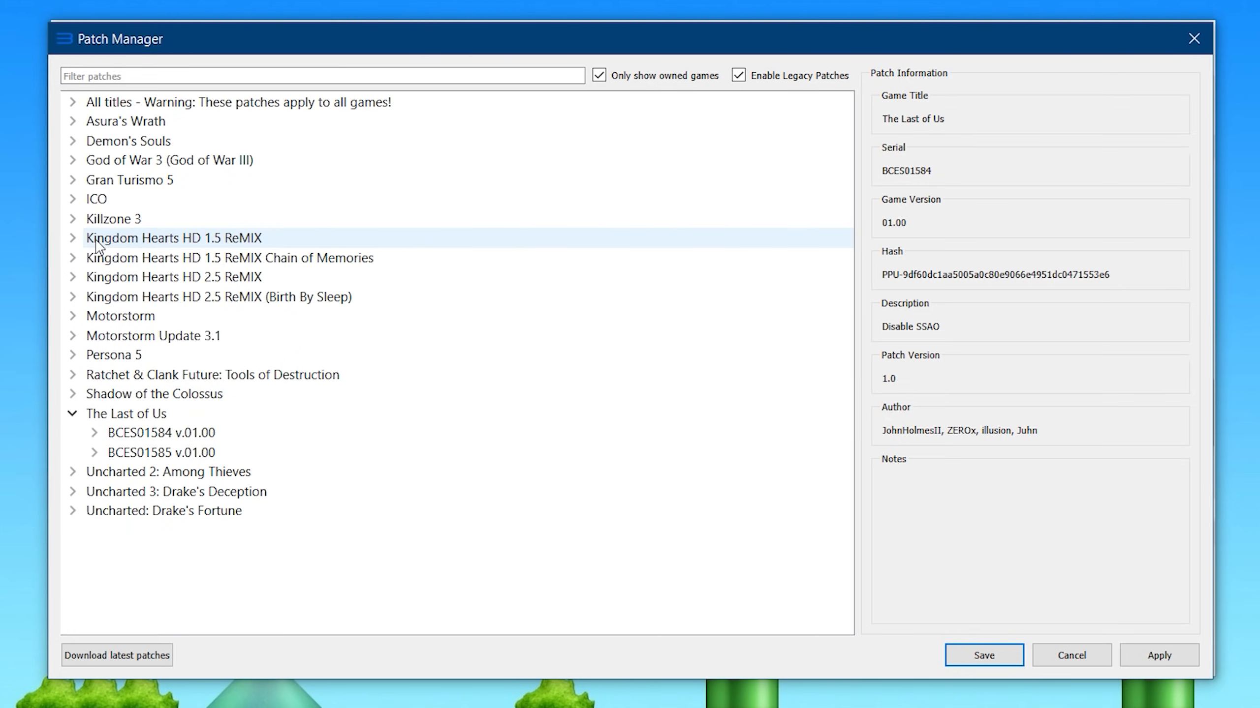
pyautogui.click(73, 160)
pyautogui.click(94, 179)
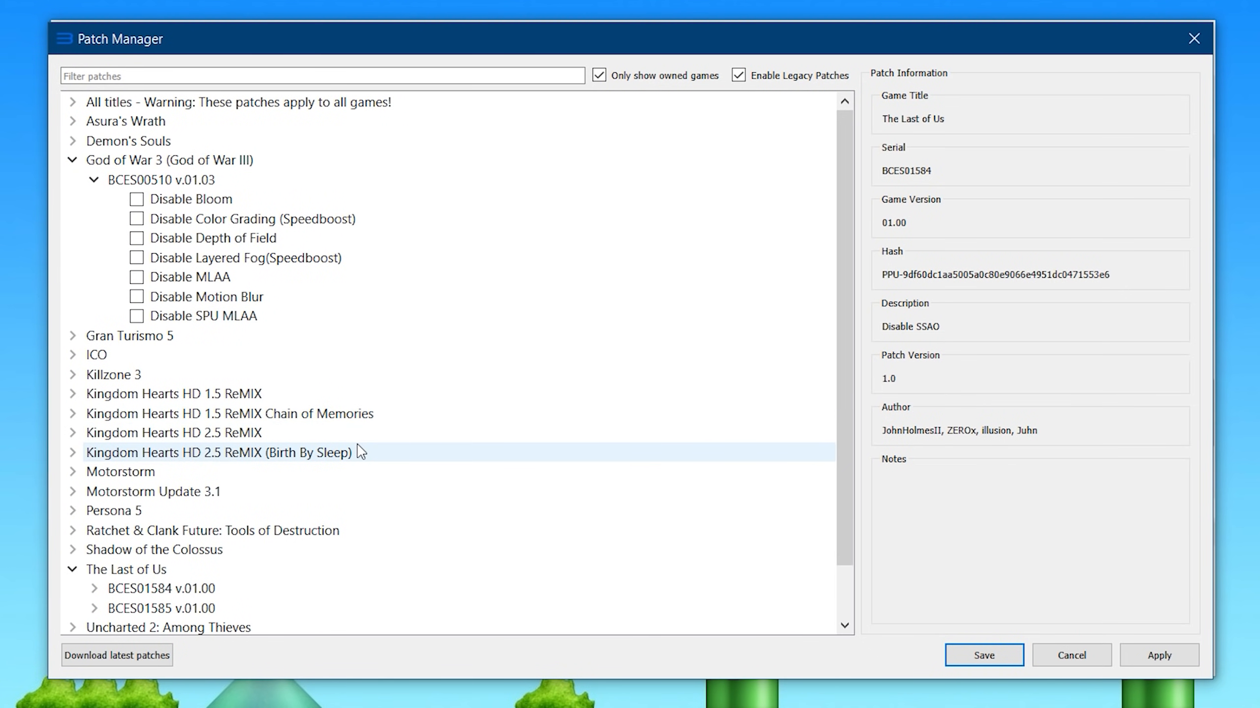
pyautogui.click(137, 316)
pyautogui.click(137, 297)
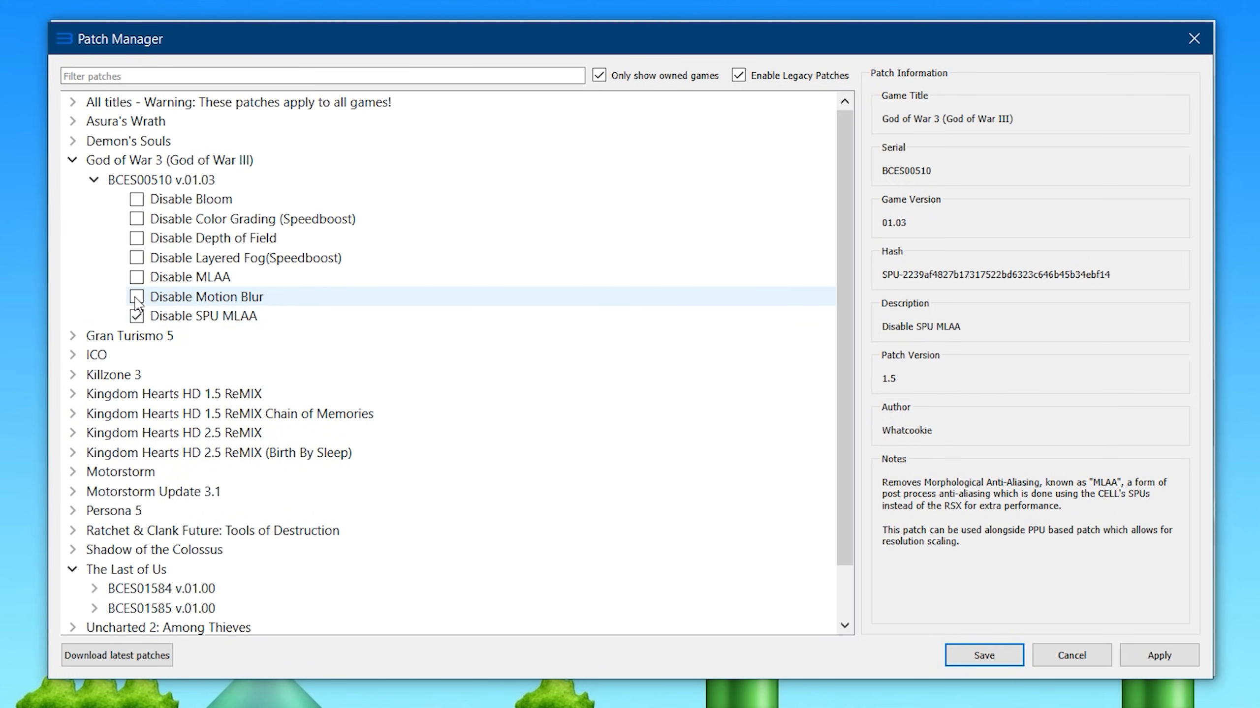
pyautogui.click(137, 279)
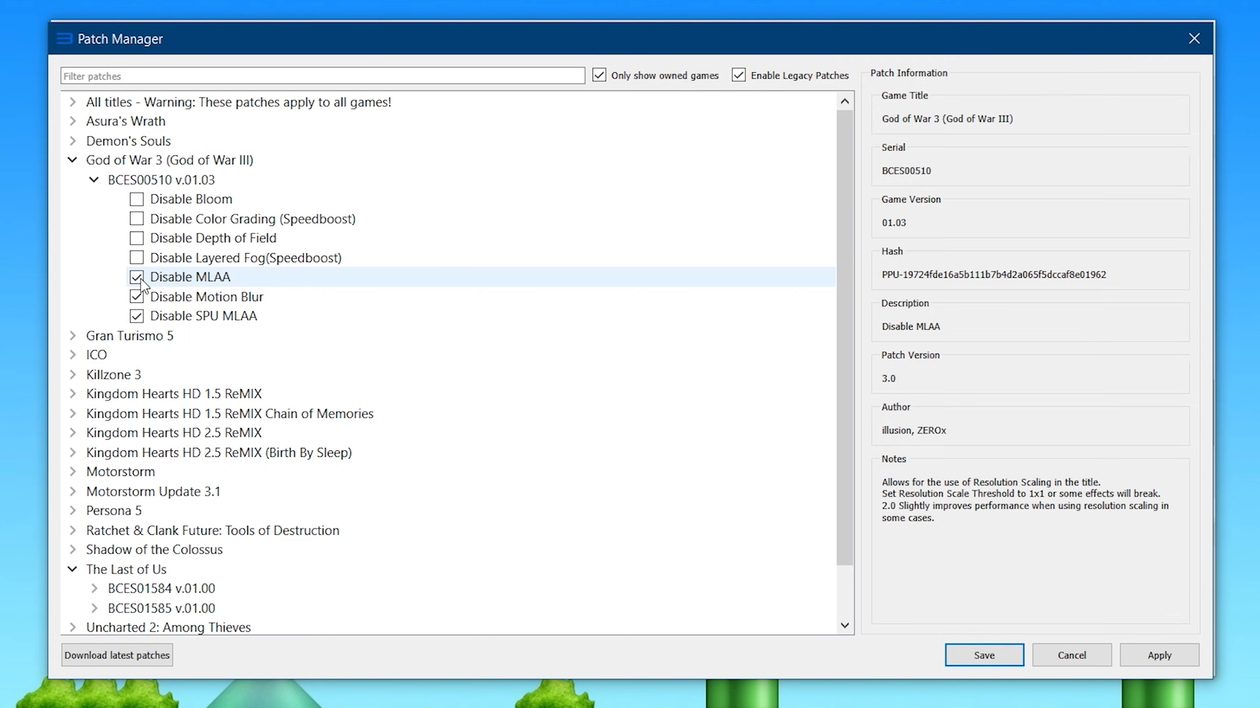
# Step: Enable God of War III's patches disabling Layered Fog, Depth of Field, Color Grading and Bloom, and save the patch selection
pyautogui.click(181, 259)
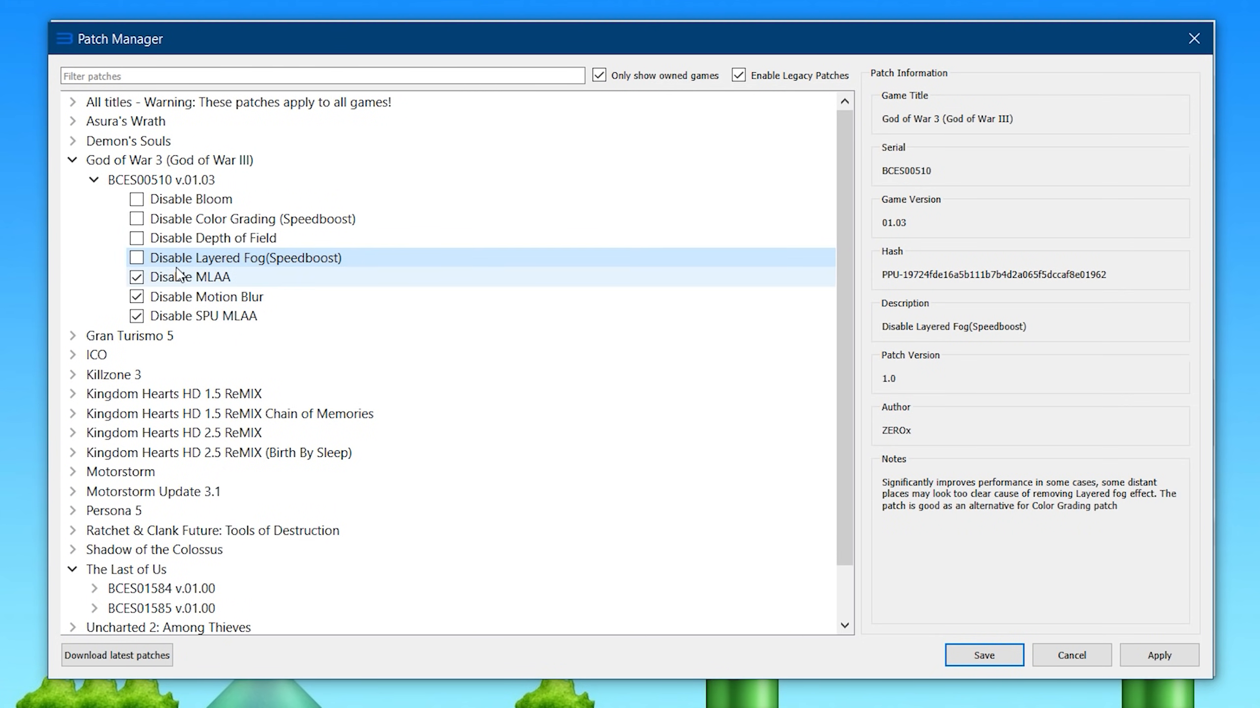
pyautogui.click(137, 258)
pyautogui.click(137, 239)
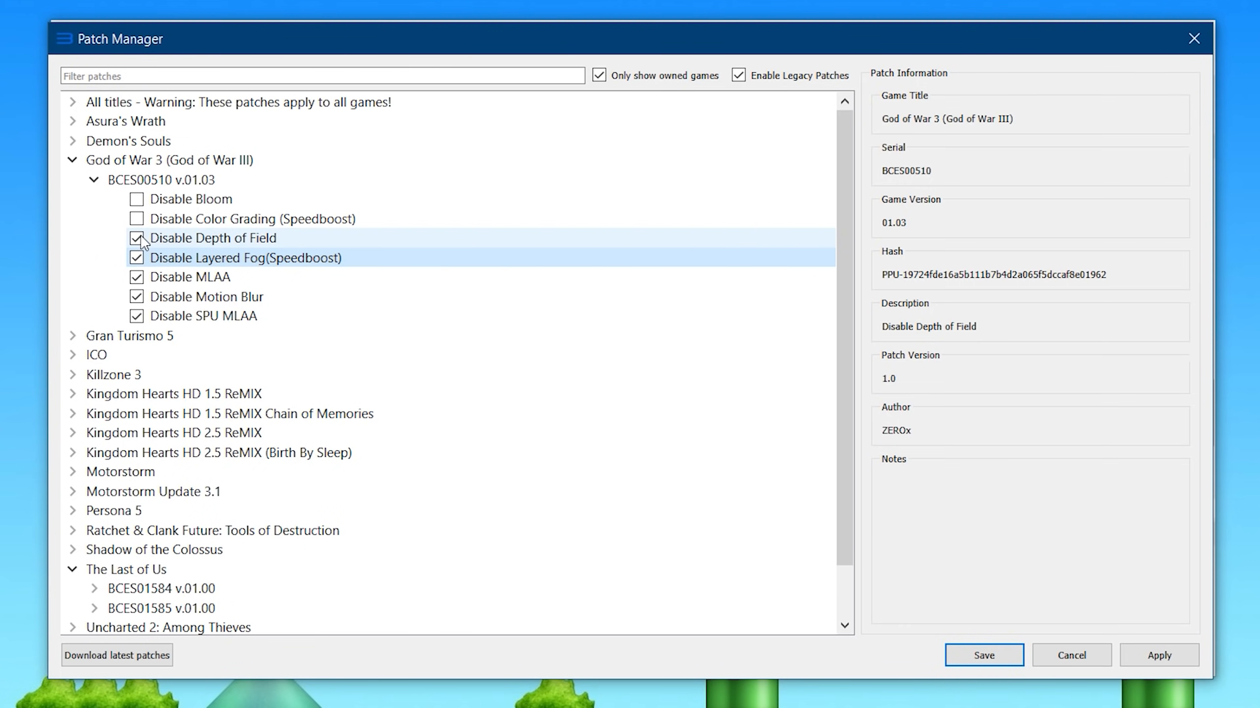
pyautogui.click(136, 219)
pyautogui.click(164, 201)
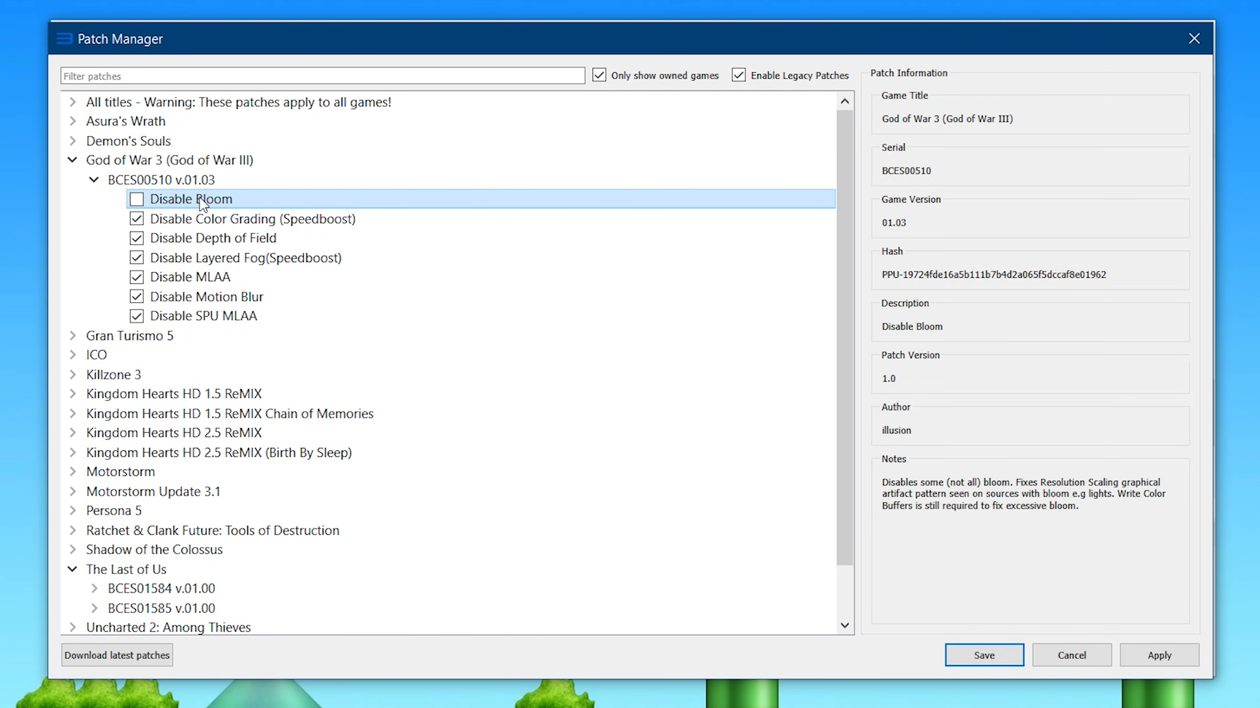
pyautogui.click(137, 199)
pyautogui.click(210, 267)
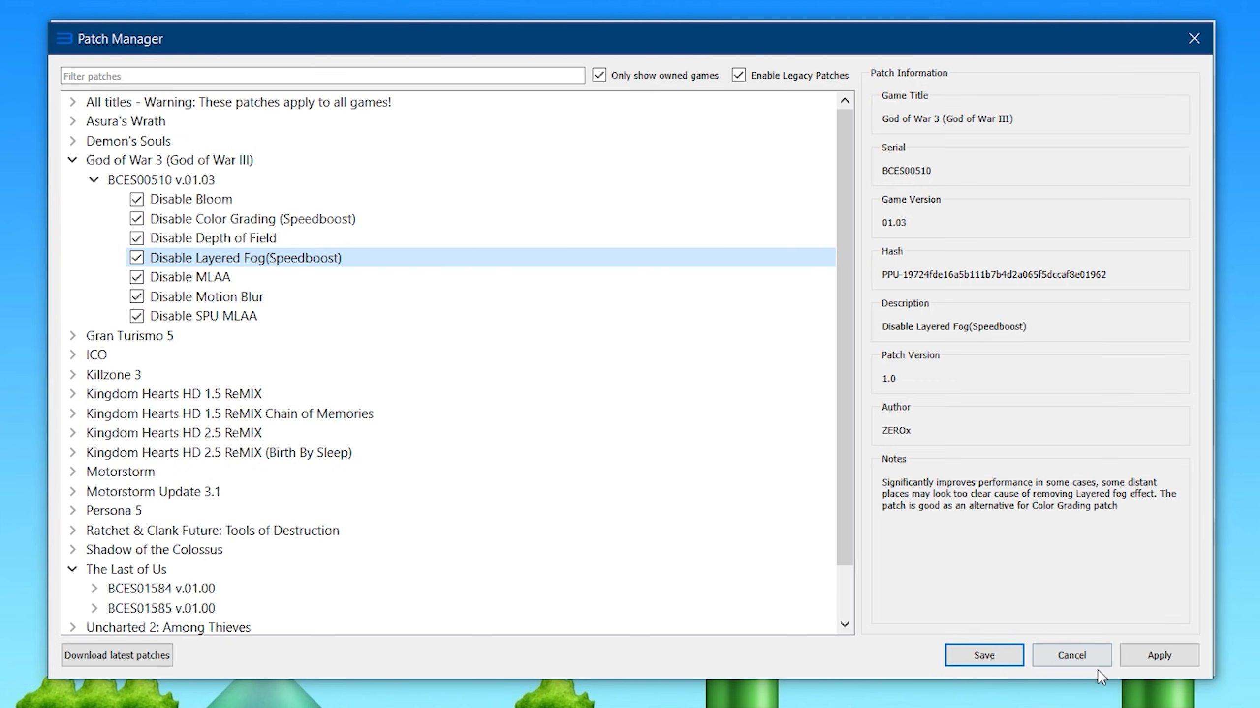
pyautogui.click(1179, 661)
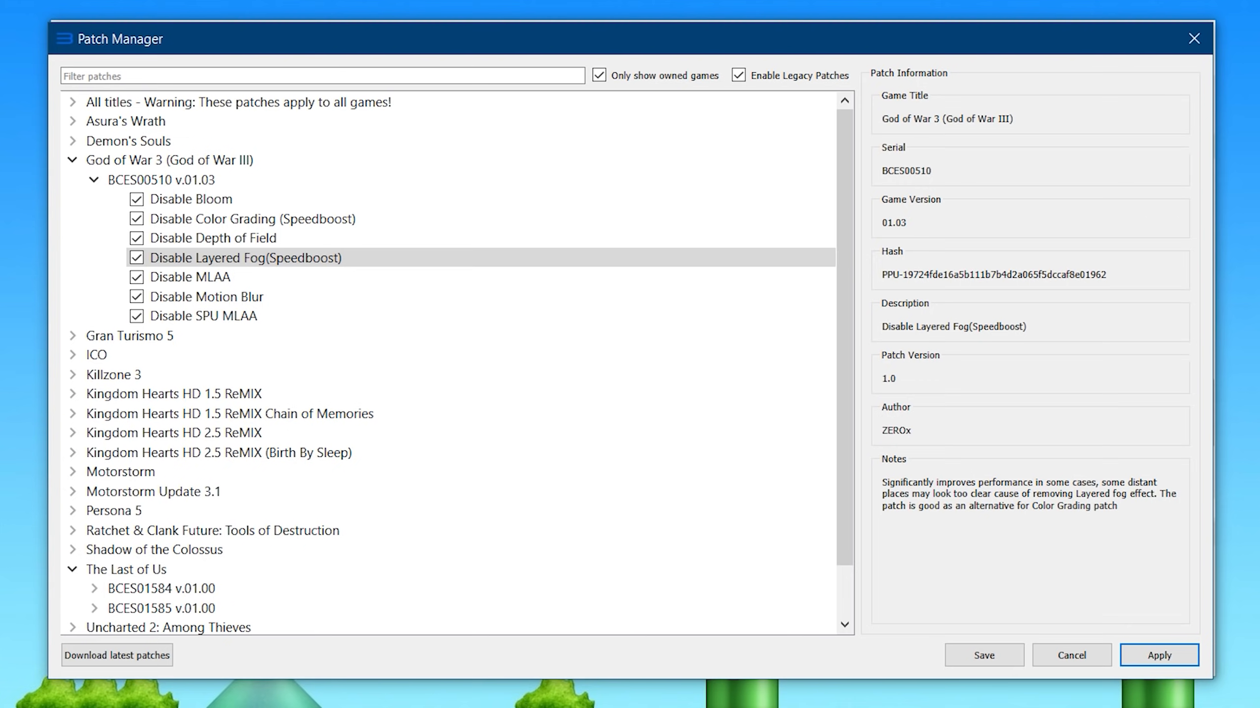
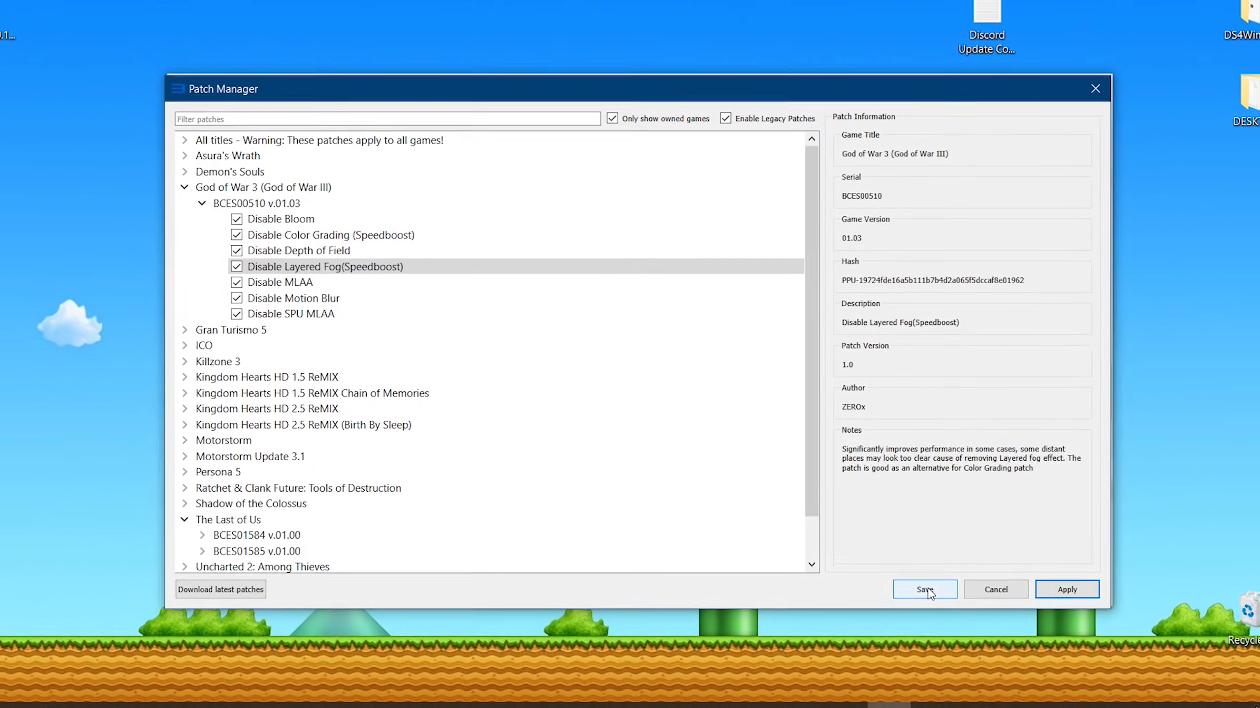
pyautogui.click(922, 586)
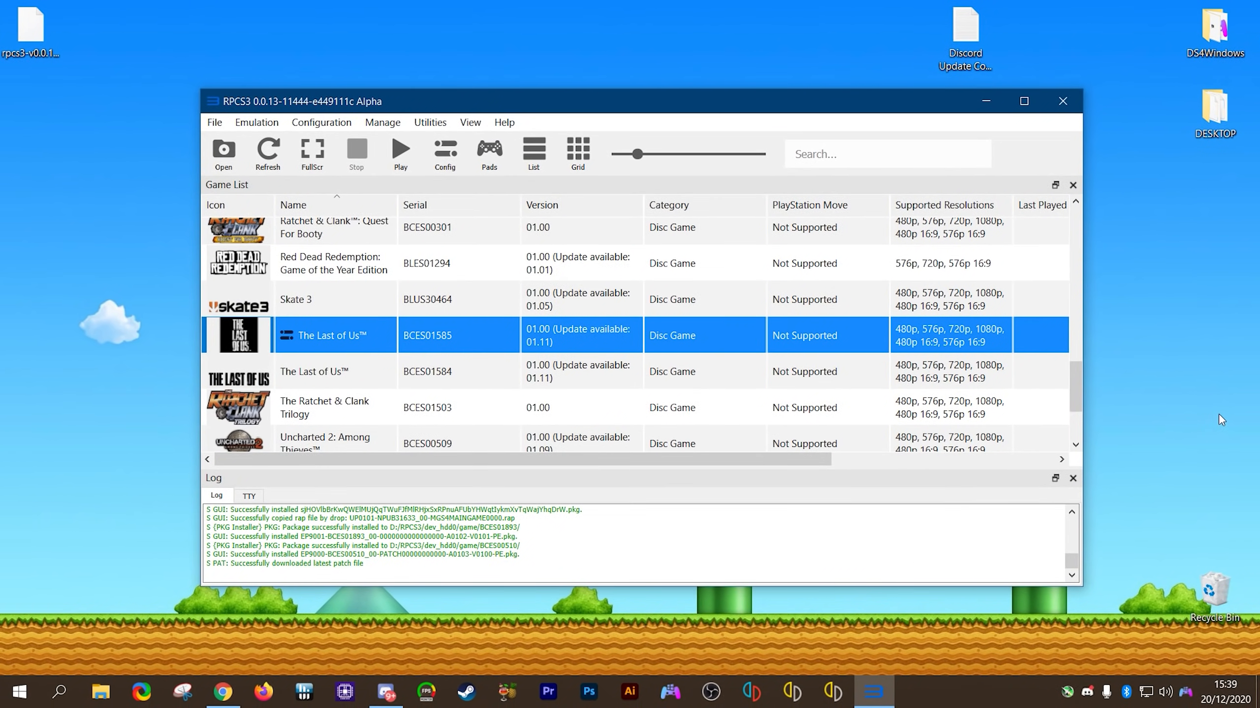
# Step: Find Persona 5 in the game list and read its recommended configuration and known issues on the RPCS3 Wiki in Chrome
pyautogui.click(1179, 421)
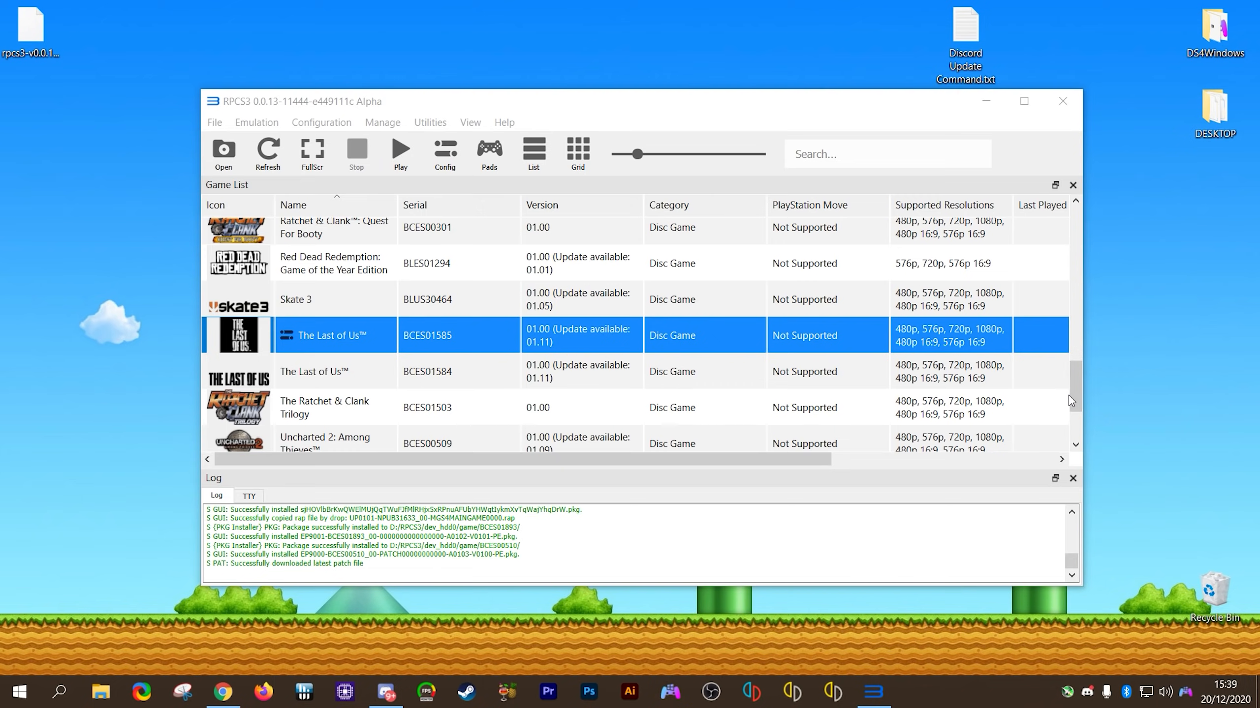
pyautogui.moveTo(1074, 393); pyautogui.dragTo(1091, 353)
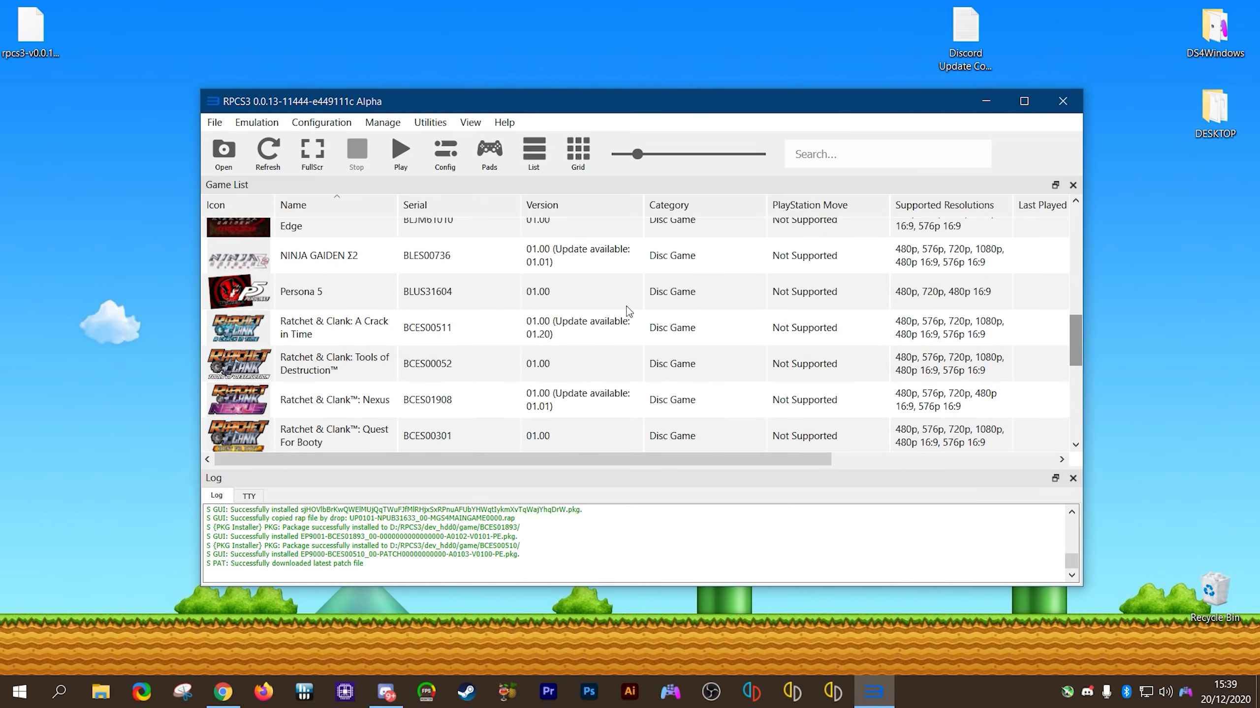
pyautogui.click(312, 291)
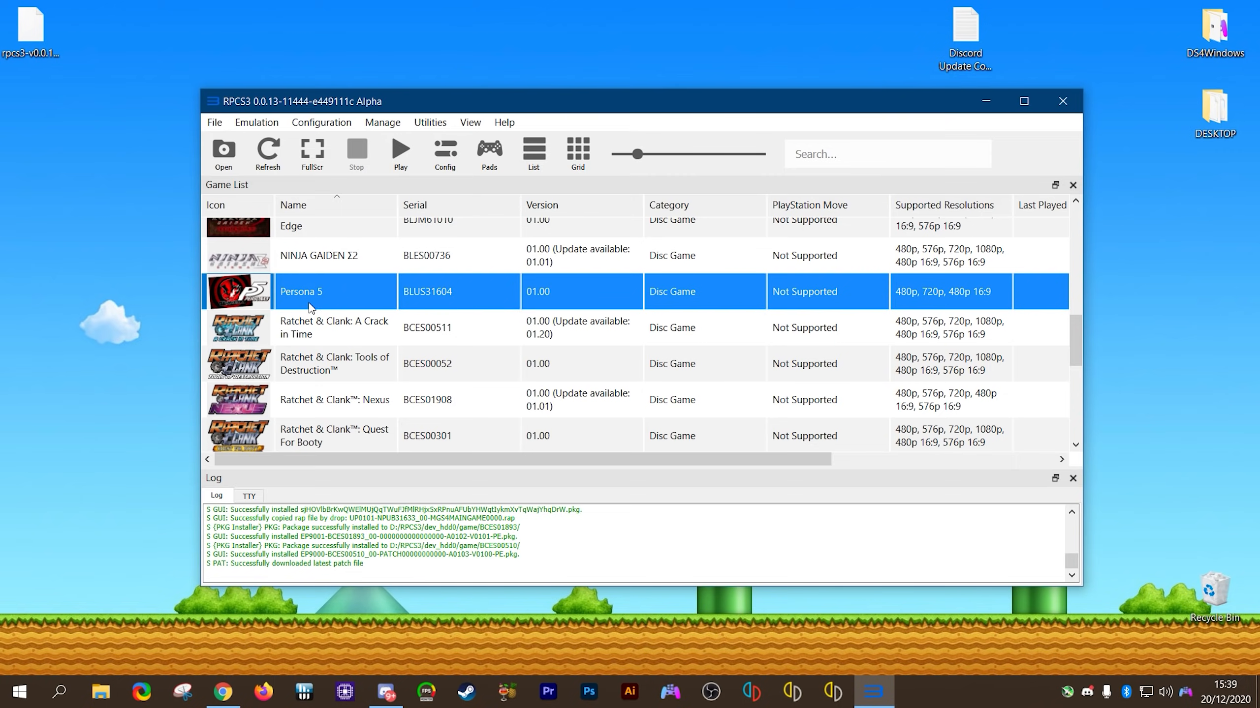
pyautogui.moveTo(223, 692)
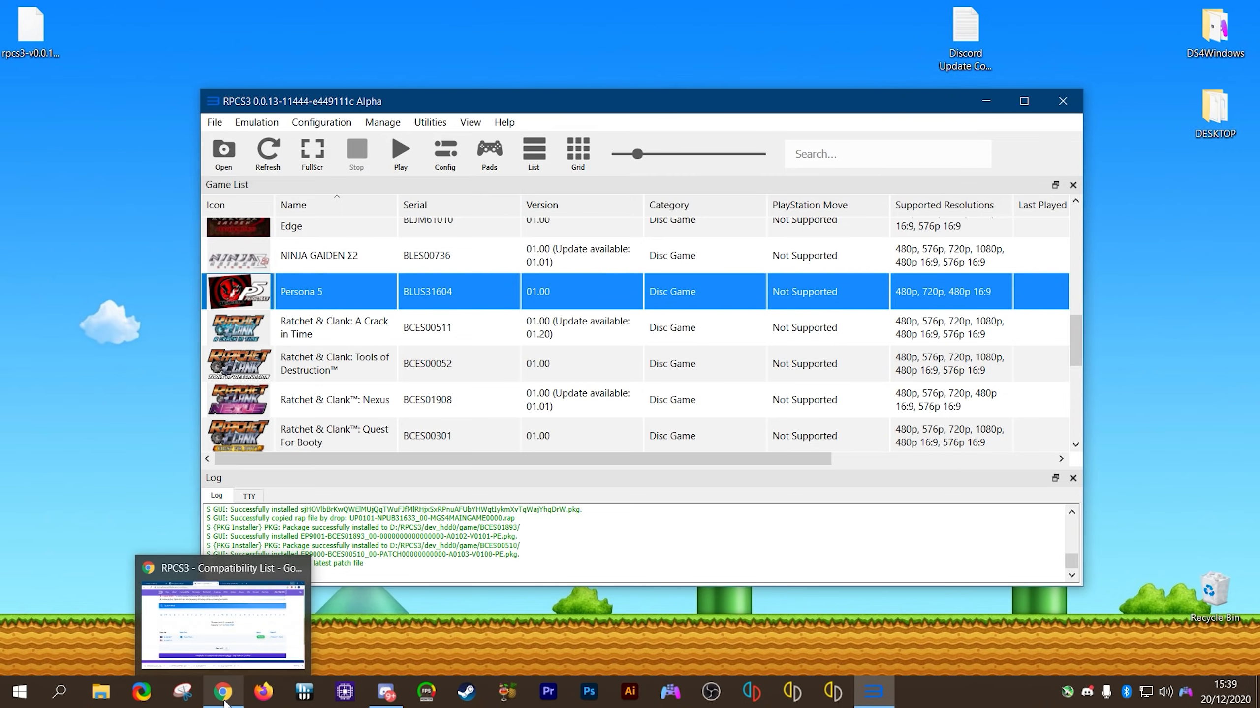
pyautogui.click(193, 672)
pyautogui.click(677, 19)
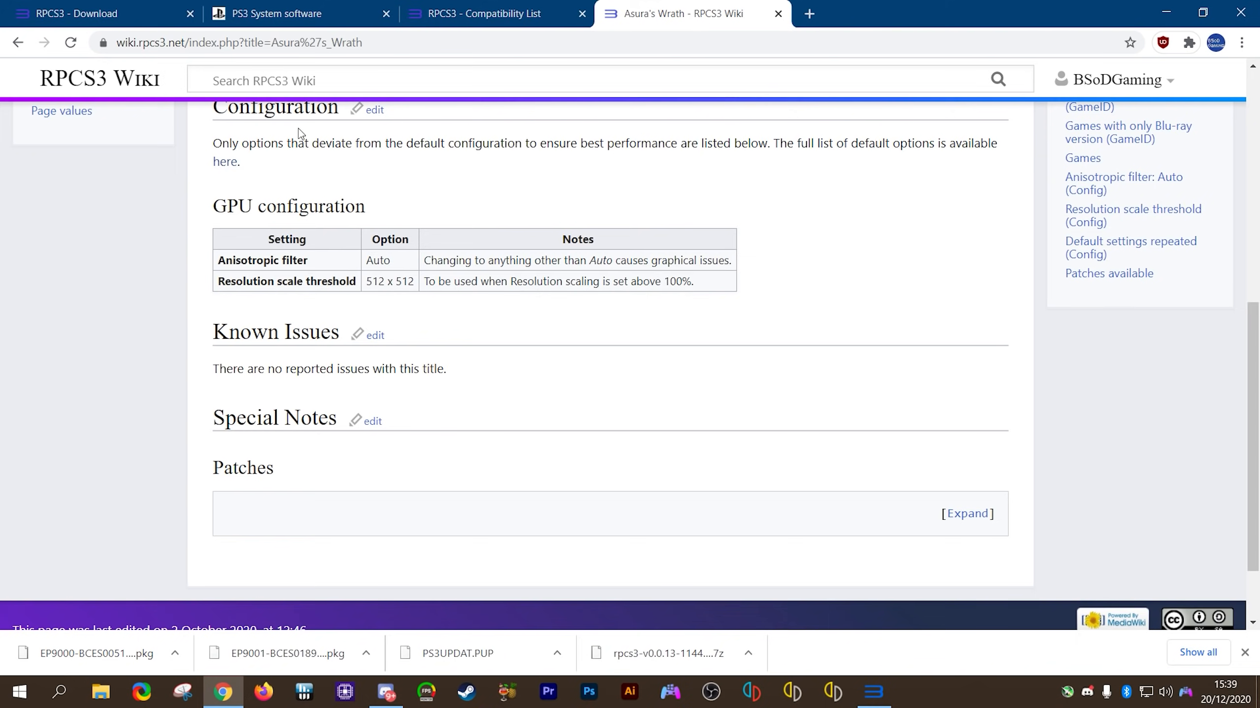
pyautogui.click(347, 85)
pyautogui.write('per')
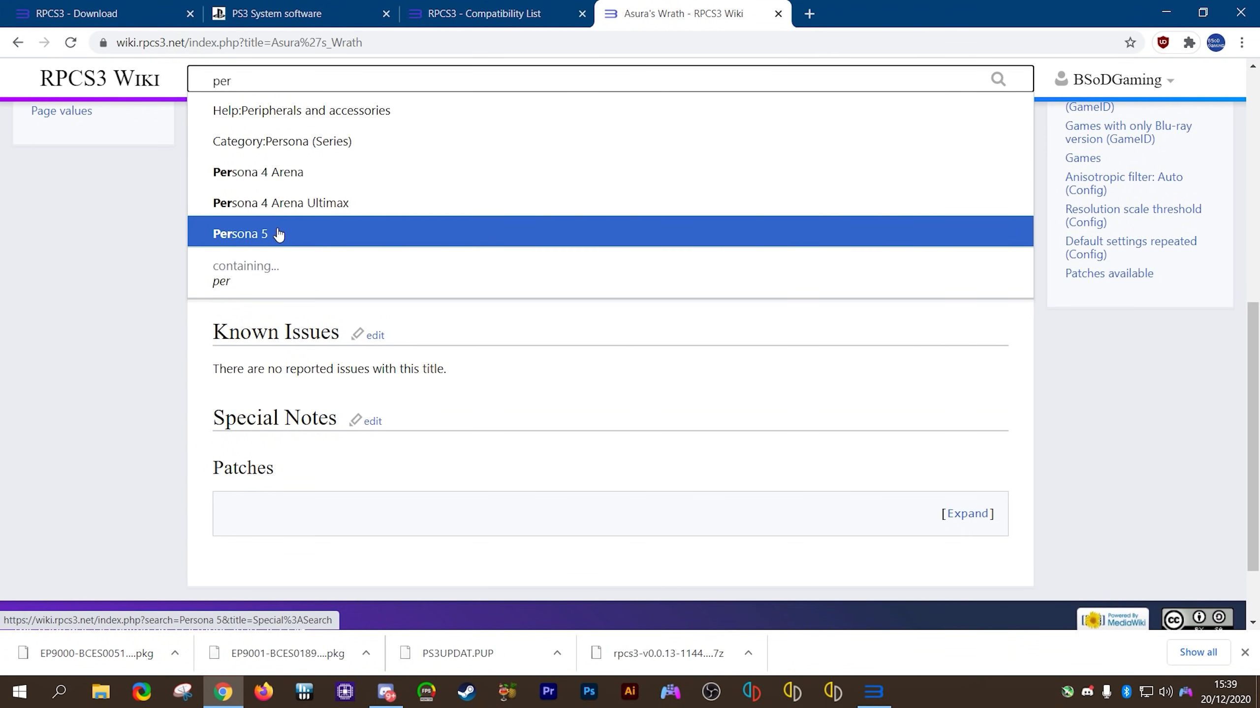
pyautogui.click(277, 234)
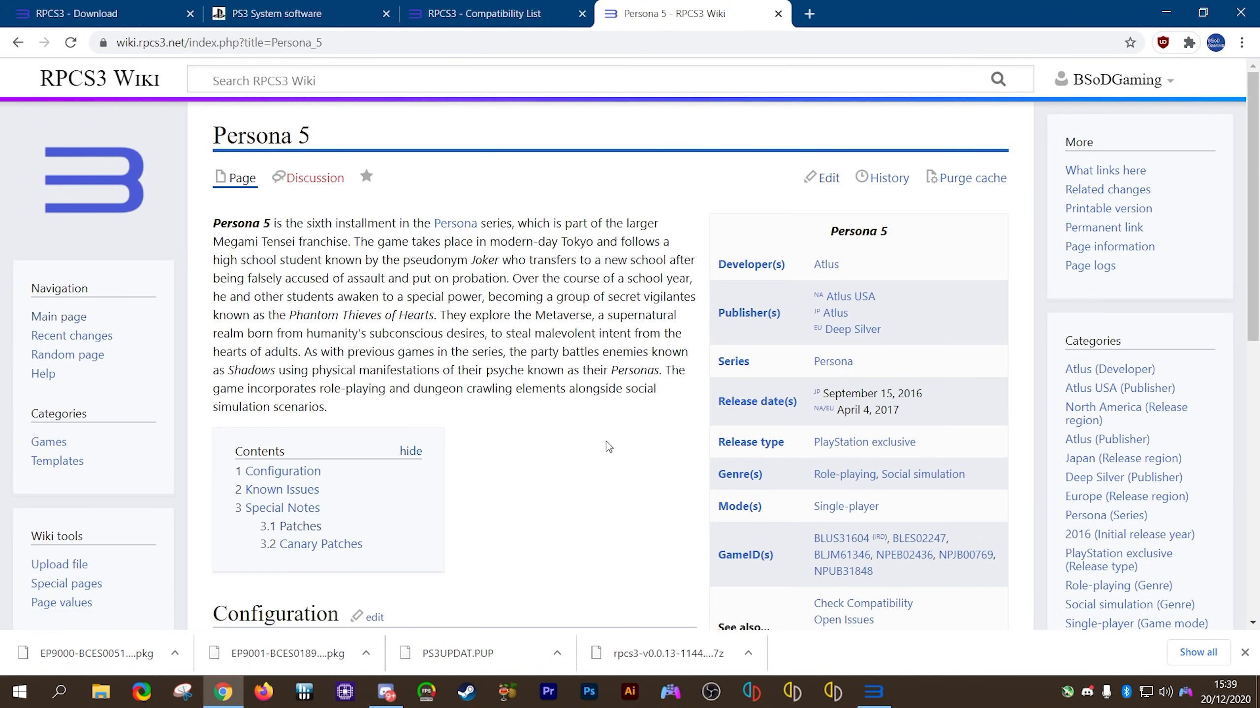
pyautogui.scroll(-4, 609, 446)
pyautogui.scroll(-3, 609, 446)
pyautogui.scroll(2, 606, 441)
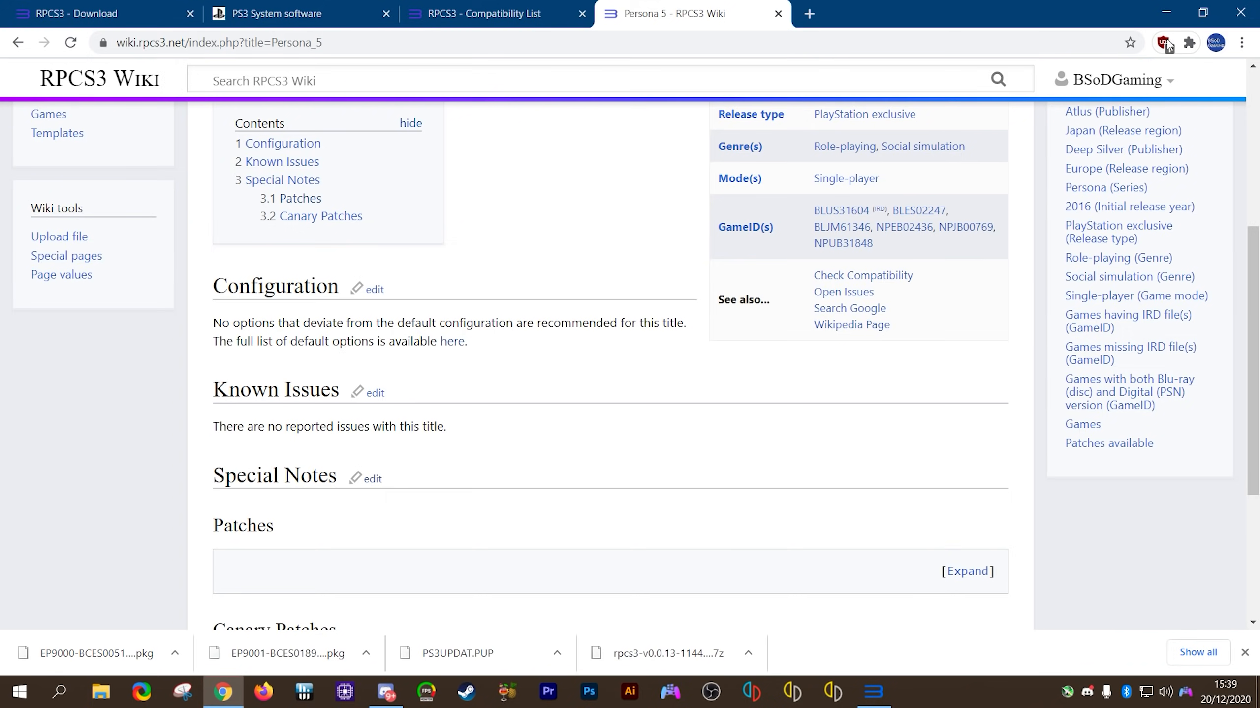
pyautogui.click(1167, 14)
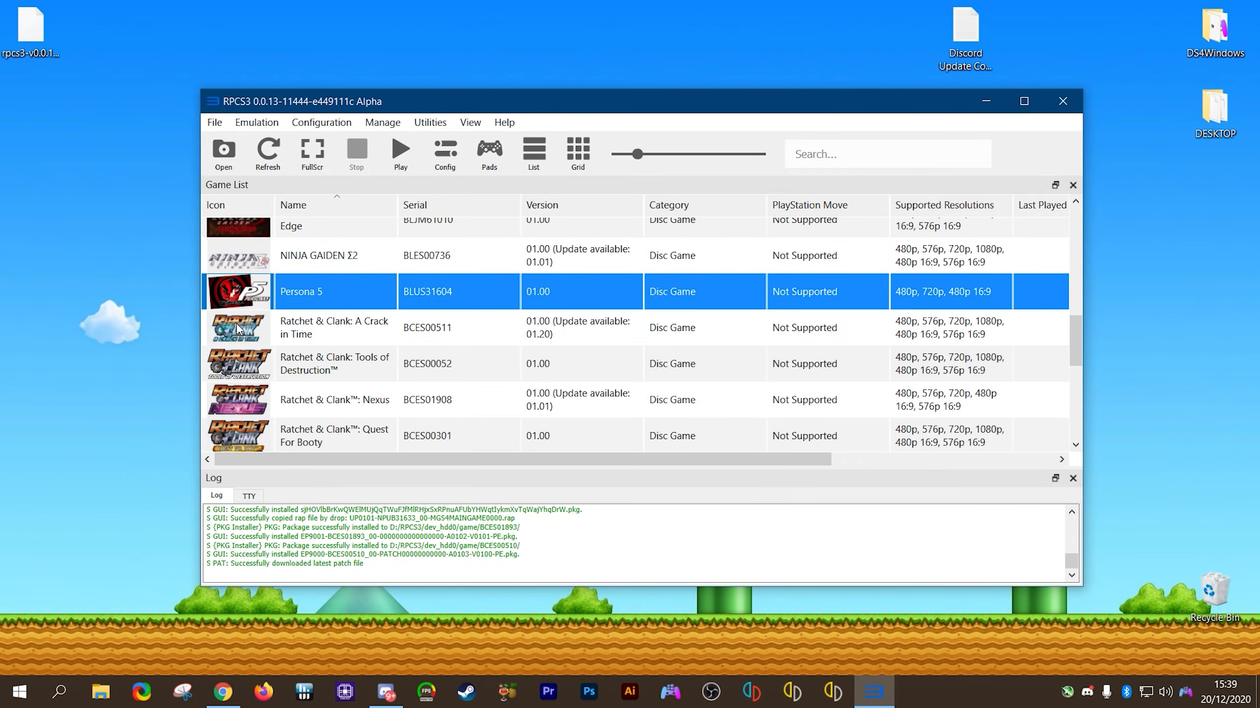
# Step: Create a custom configuration for Persona 5 with the resolution scale at 200% (2560x1440) and save it
pyautogui.rightClick(307, 291)
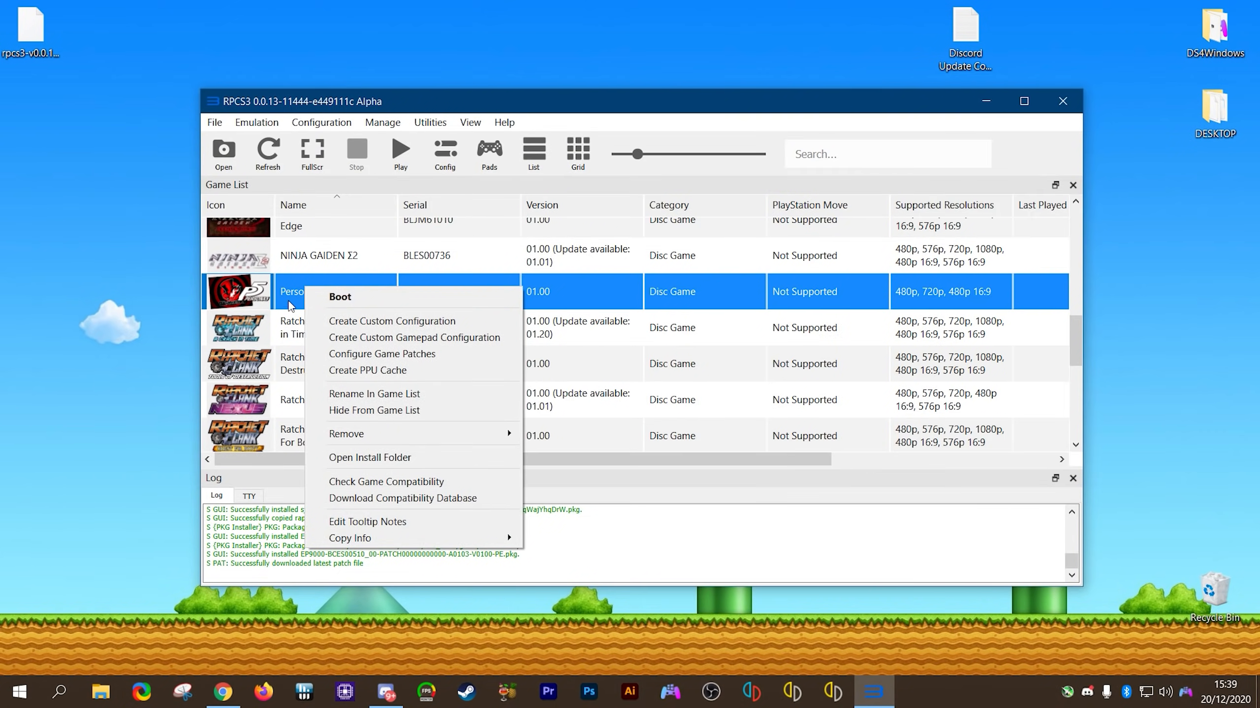
pyautogui.click(386, 322)
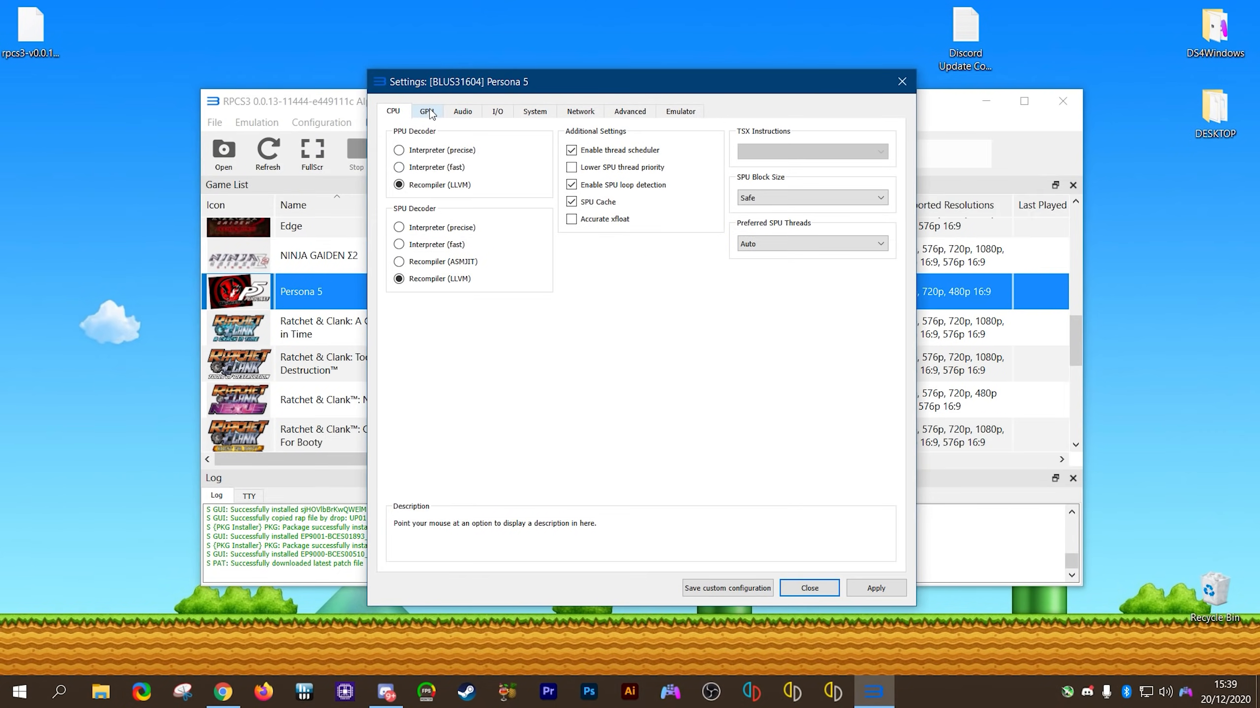
pyautogui.click(430, 112)
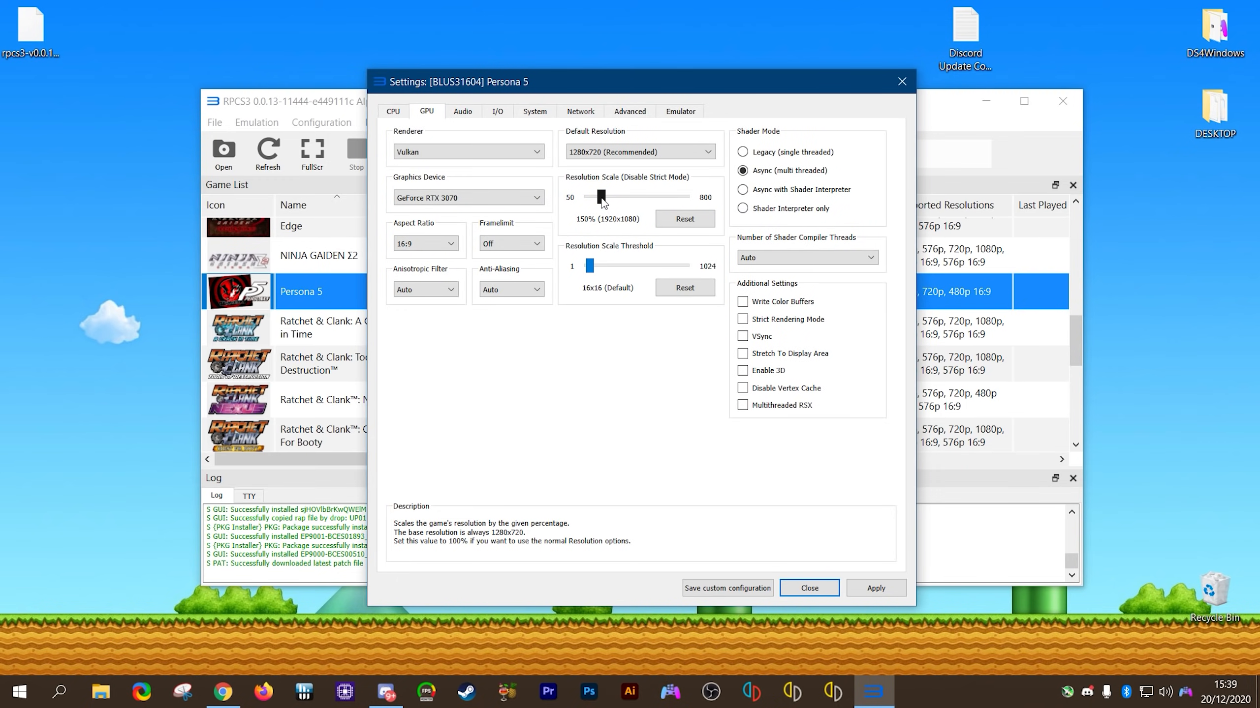
pyautogui.click(601, 197)
pyautogui.moveTo(611, 198); pyautogui.dragTo(607, 198)
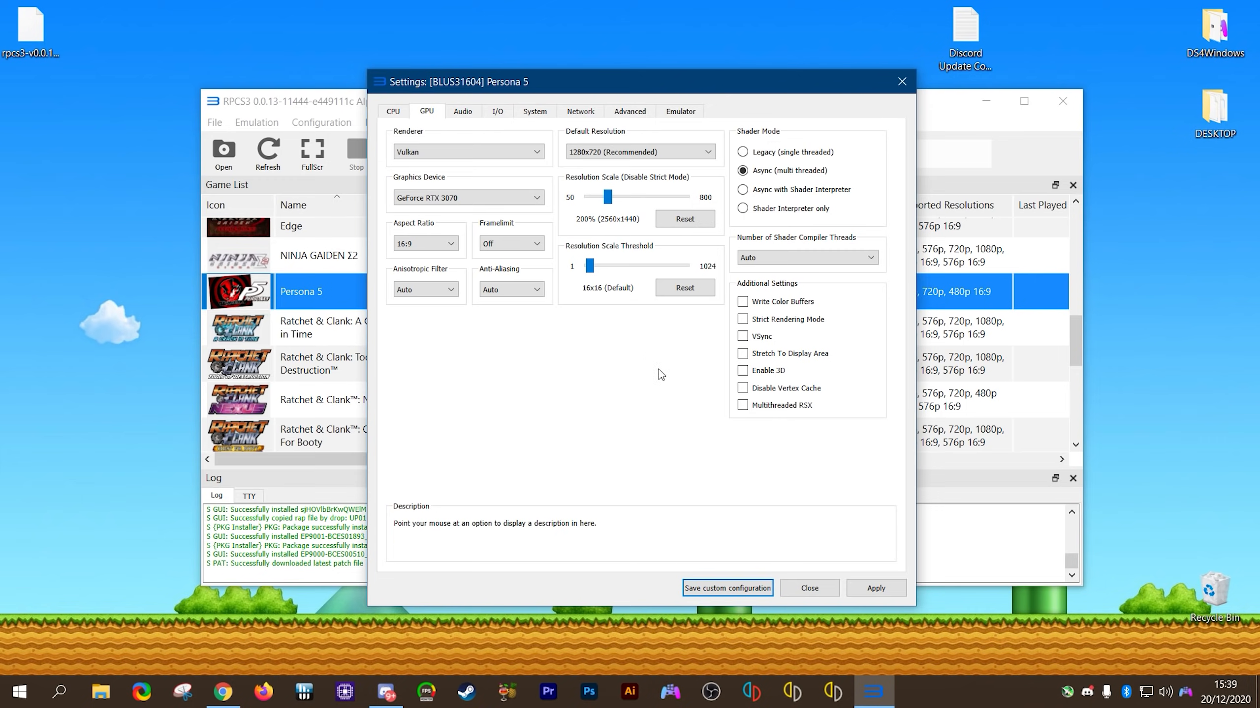
pyautogui.click(876, 589)
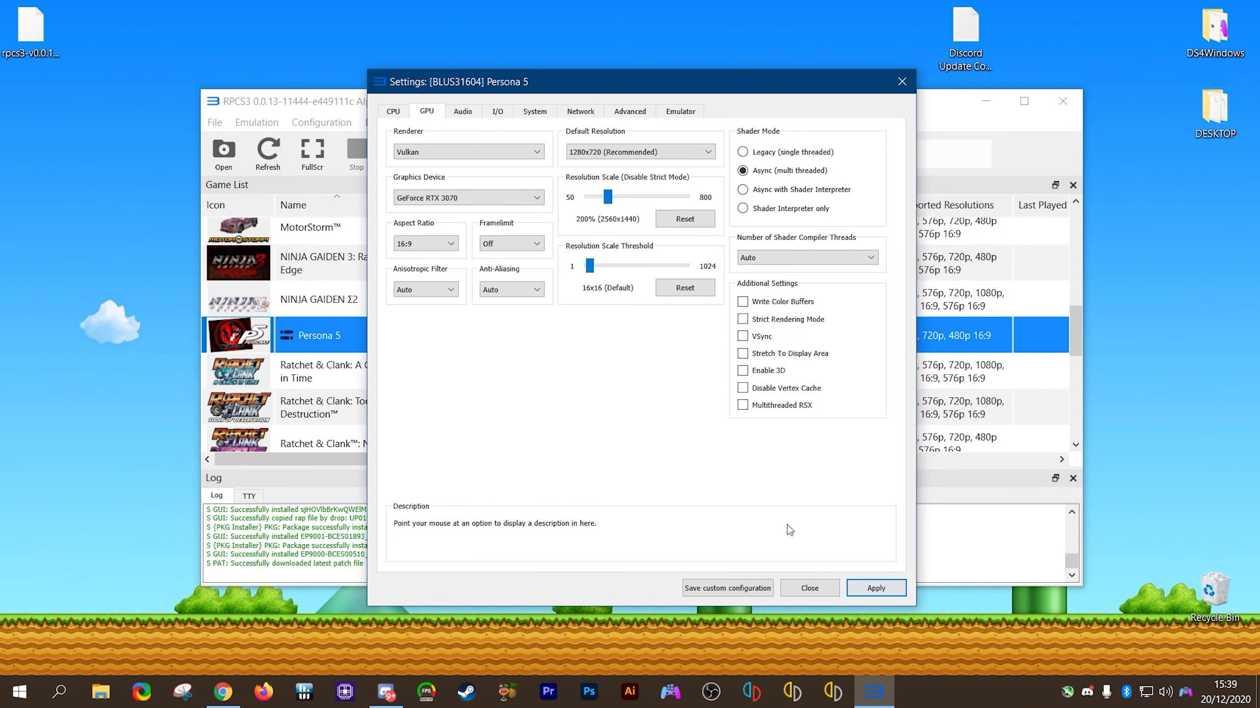
pyautogui.click(720, 593)
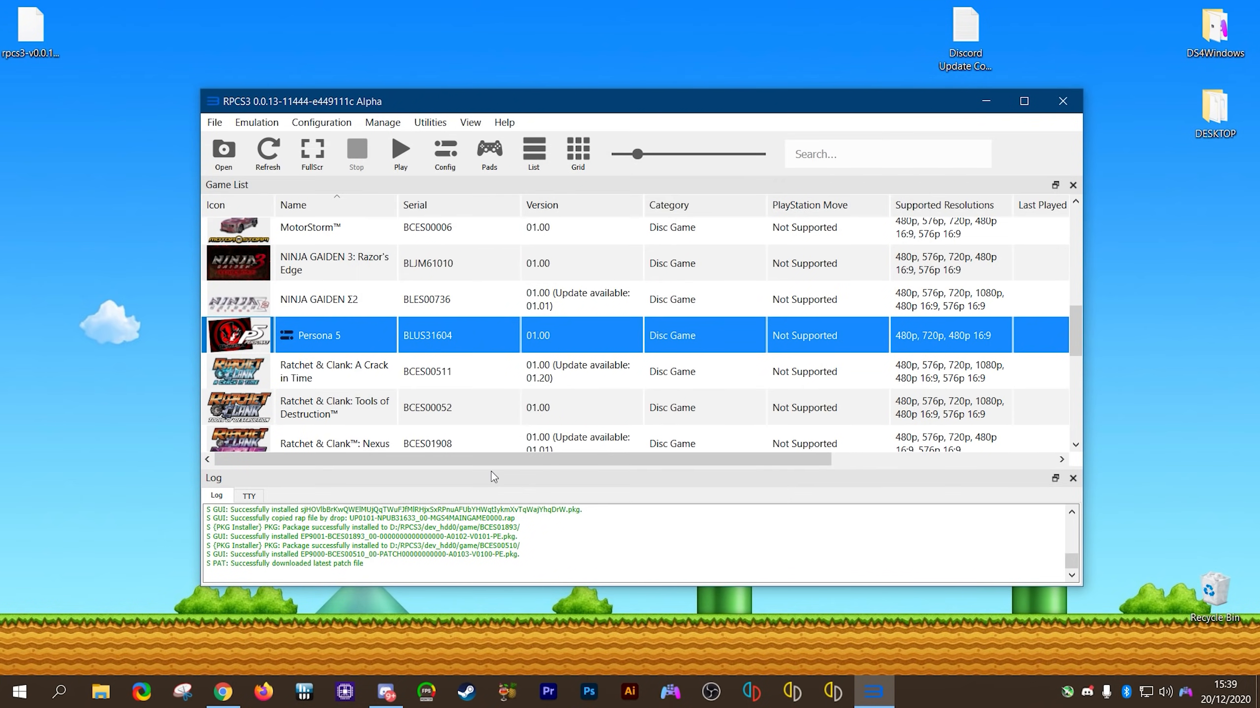
# Step: Open Persona 5's custom config folder, then open config_BLUS31604.yml in Notepad and enlarge its window
pyautogui.rightClick(311, 336)
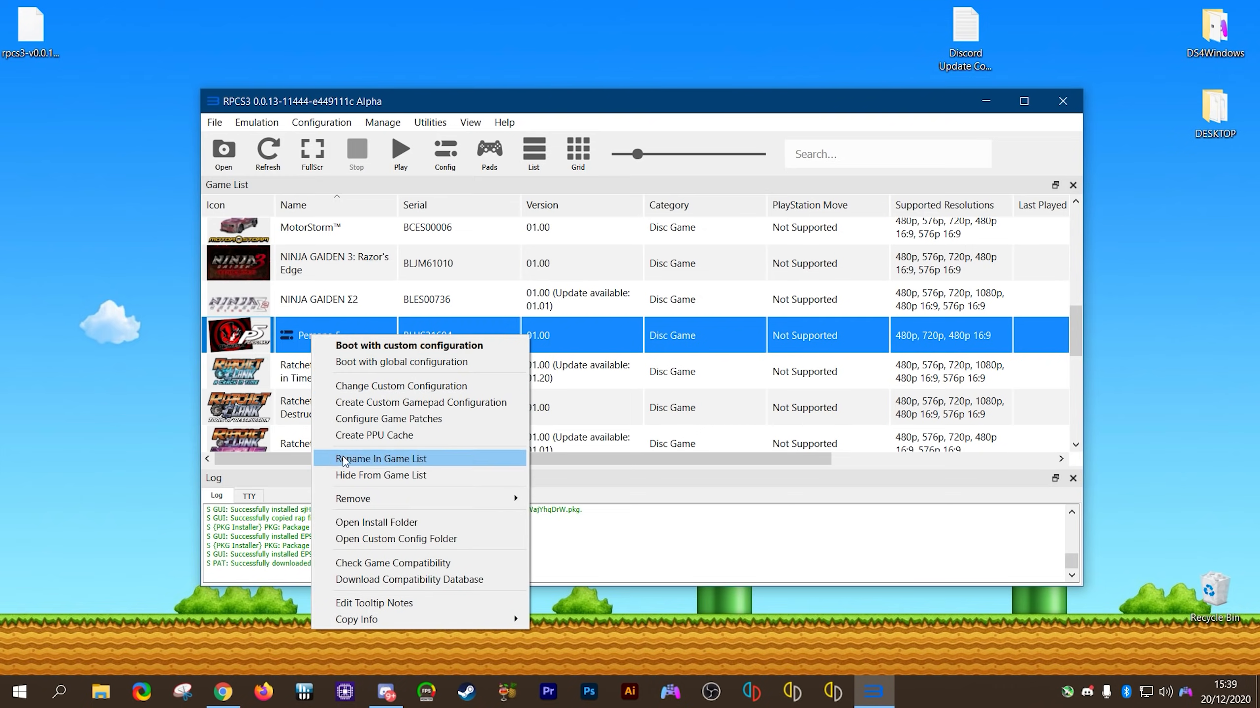
pyautogui.click(410, 541)
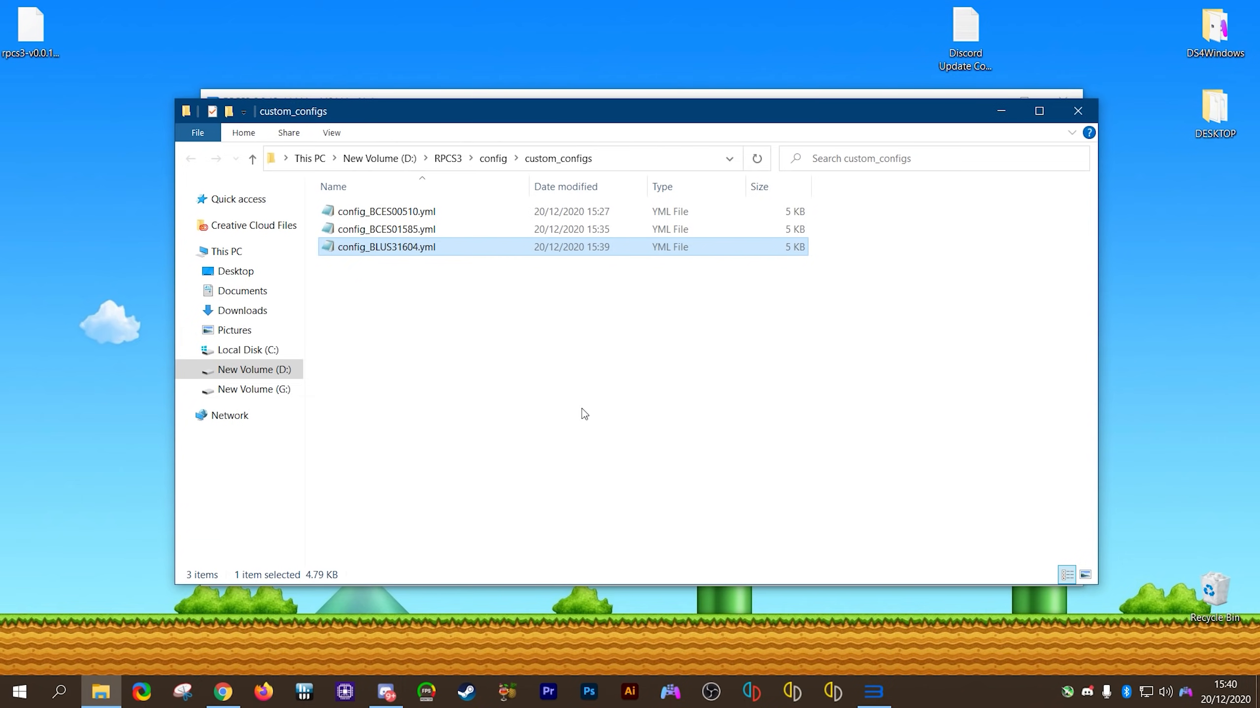
pyautogui.doubleClick(405, 248)
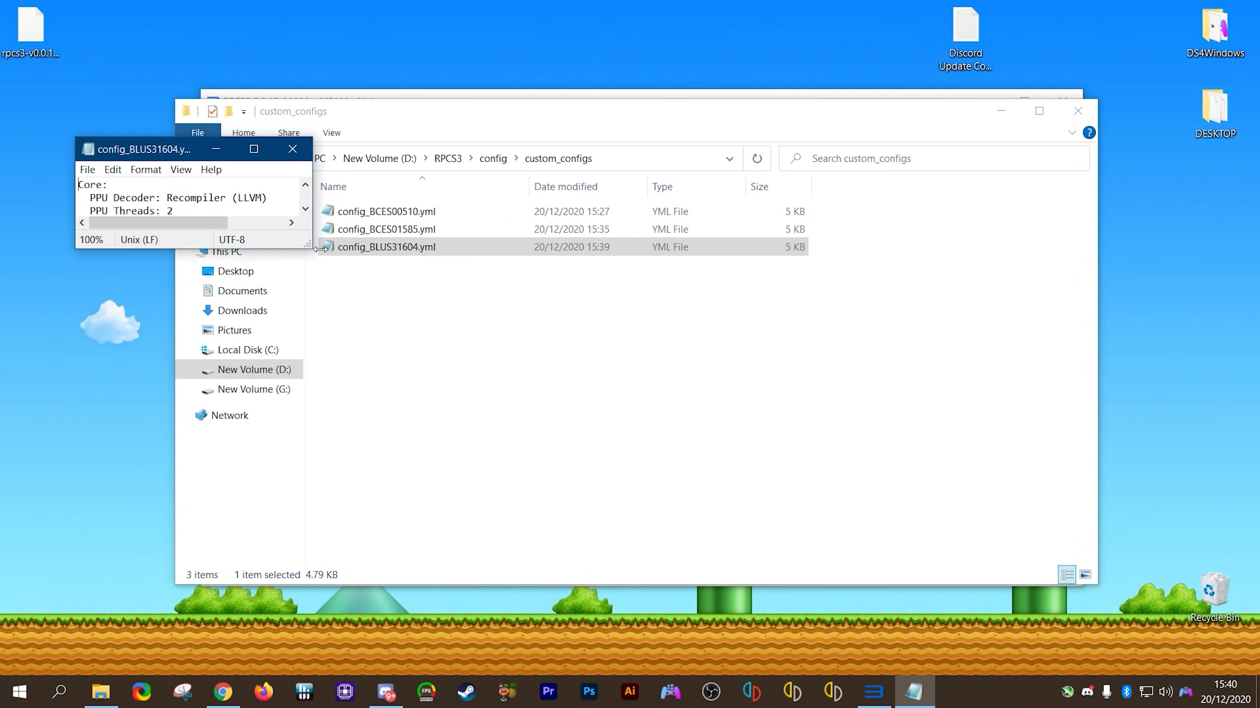
pyautogui.moveTo(311, 246); pyautogui.dragTo(866, 525)
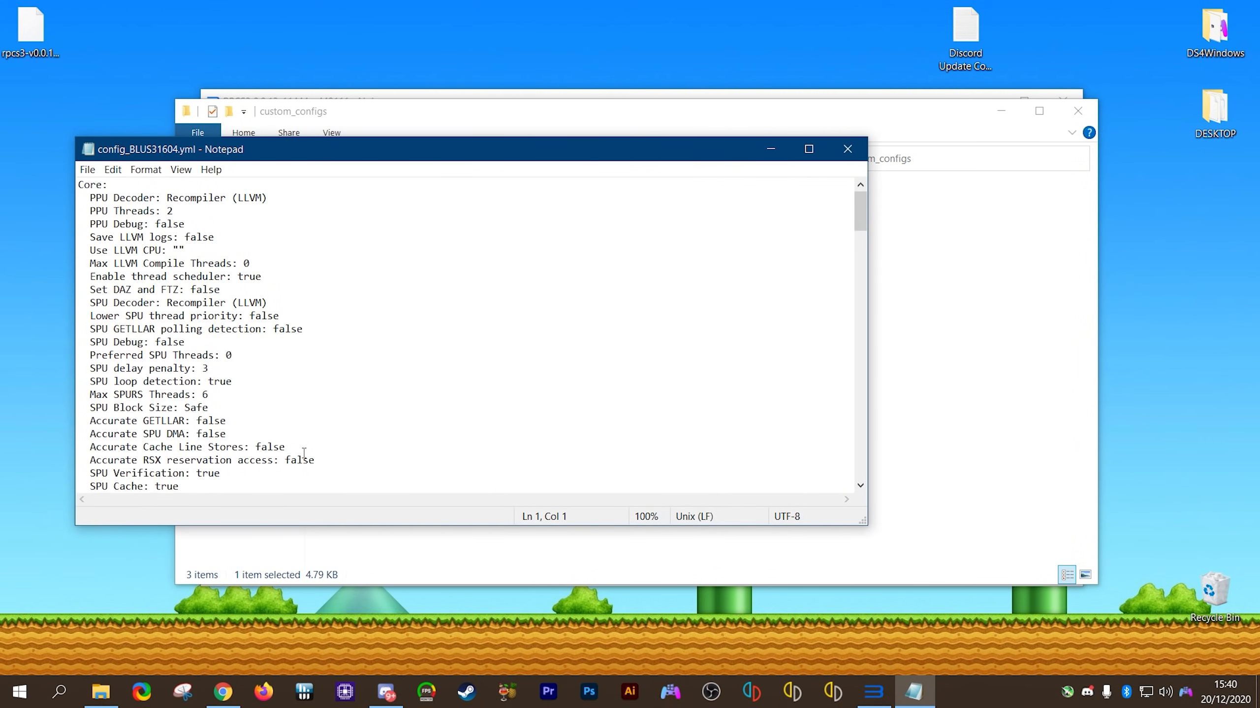
# Step: Set Approximate xfloat to false in config_BLUS31604.yml, save the file and close it
pyautogui.scroll(-5, 281, 430)
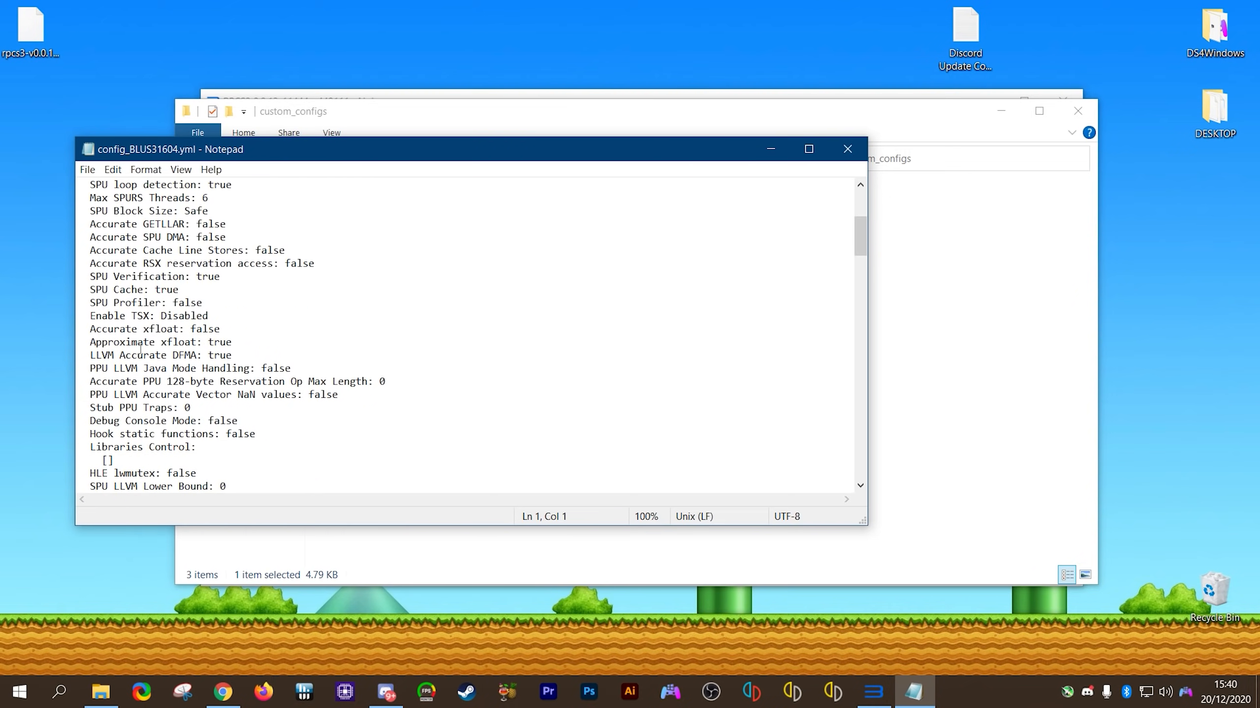
pyautogui.moveTo(90, 343); pyautogui.dragTo(214, 350)
pyautogui.click(253, 349)
pyautogui.write('fals')
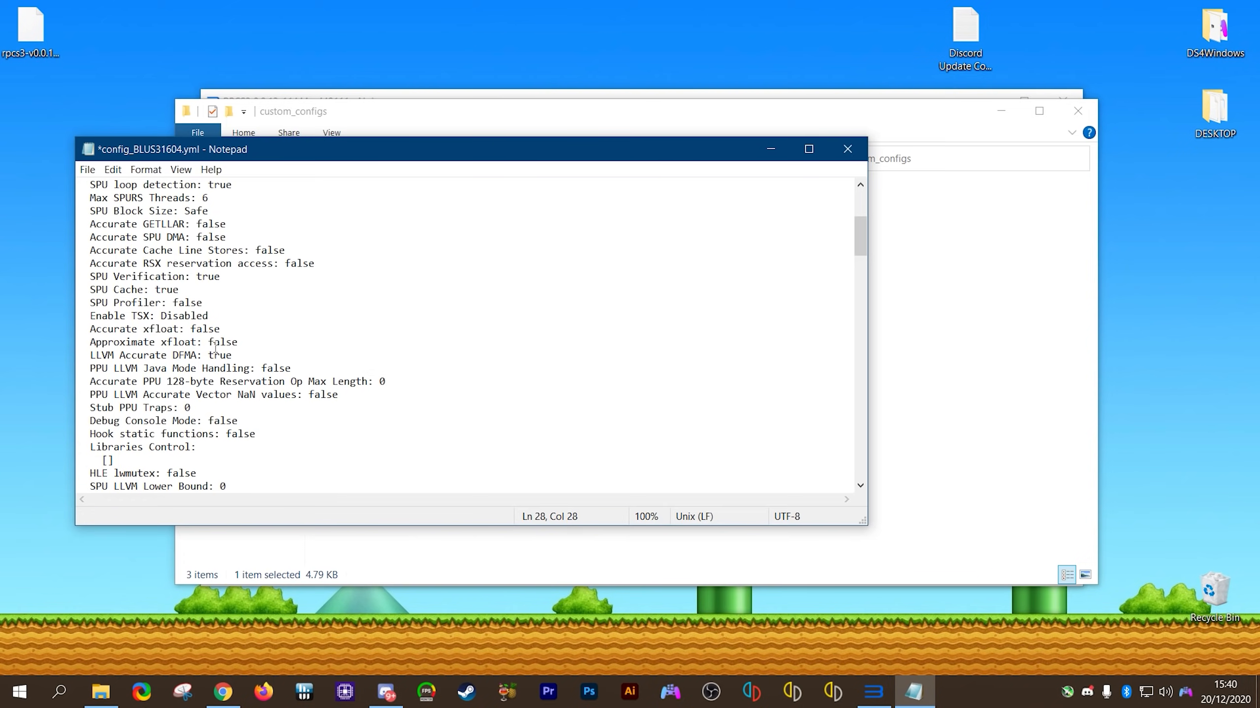
pyautogui.moveTo(95, 349); pyautogui.dragTo(261, 346)
pyautogui.click(300, 347)
pyautogui.click(87, 169)
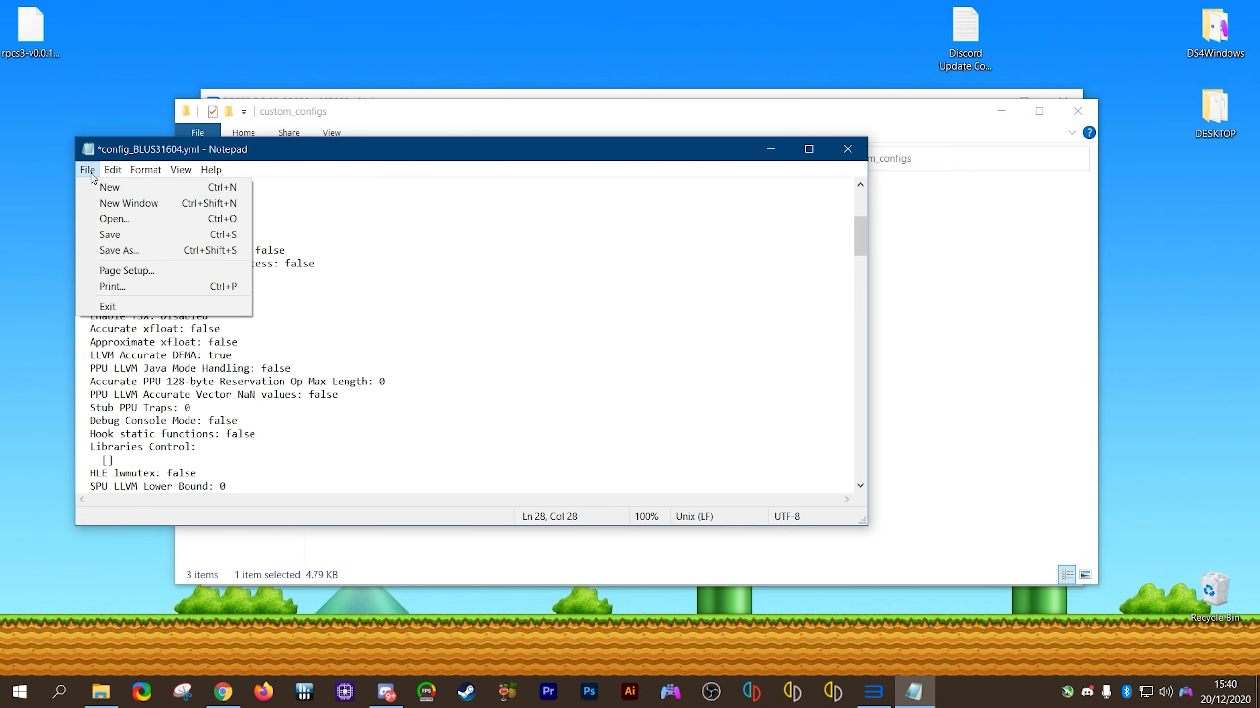
pyautogui.click(136, 234)
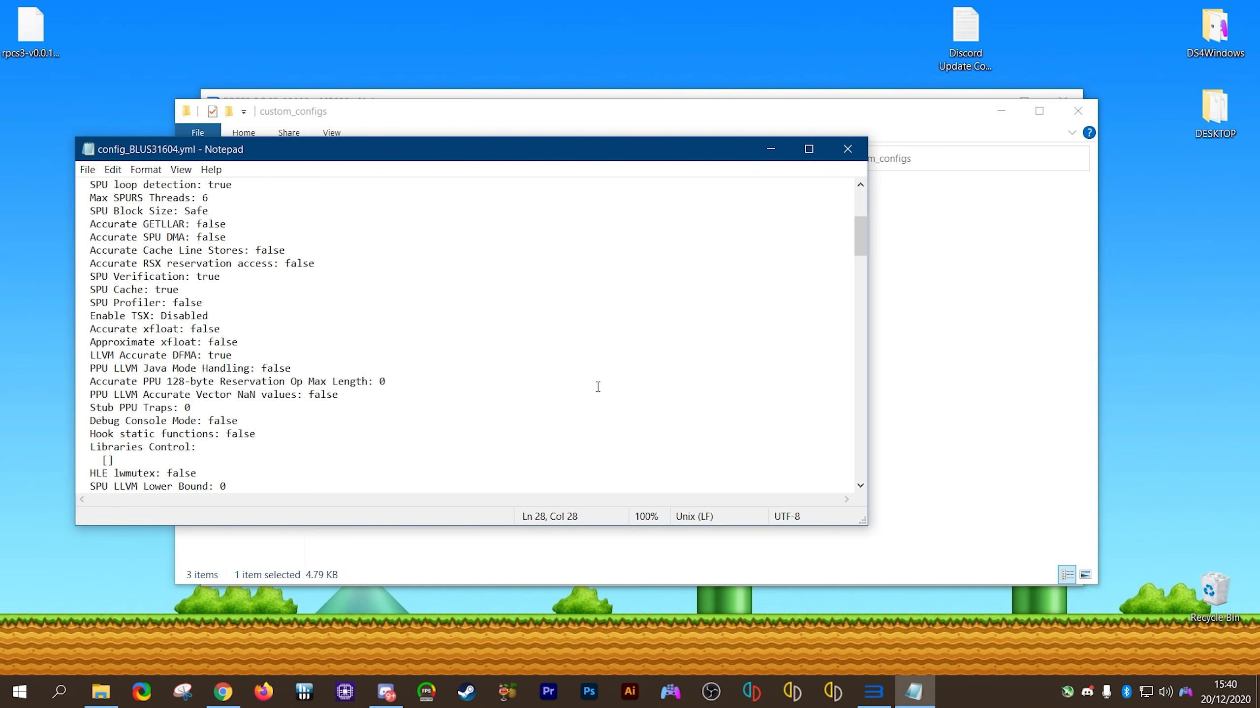
pyautogui.click(850, 154)
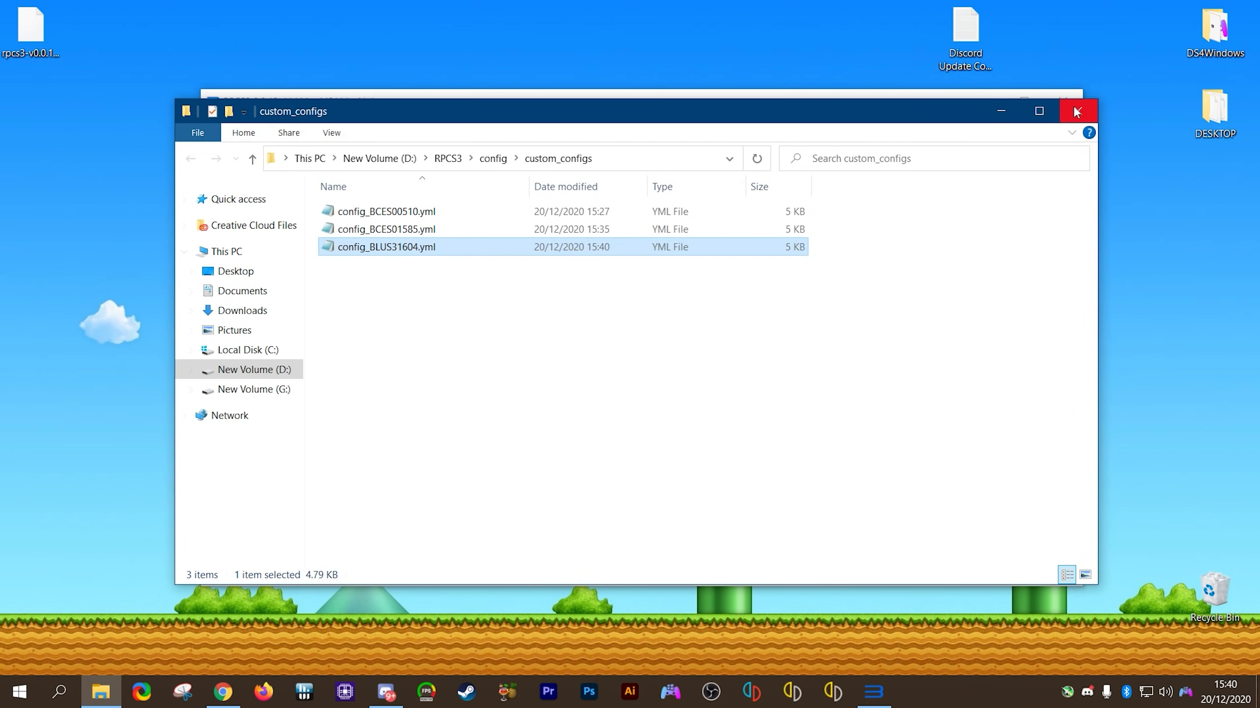
# Step: Close the custom_configs folder and start a custom configuration for Red Dead Redemption: Game of the Year Edition with SPU Block Size set to Mega
pyautogui.click(1075, 110)
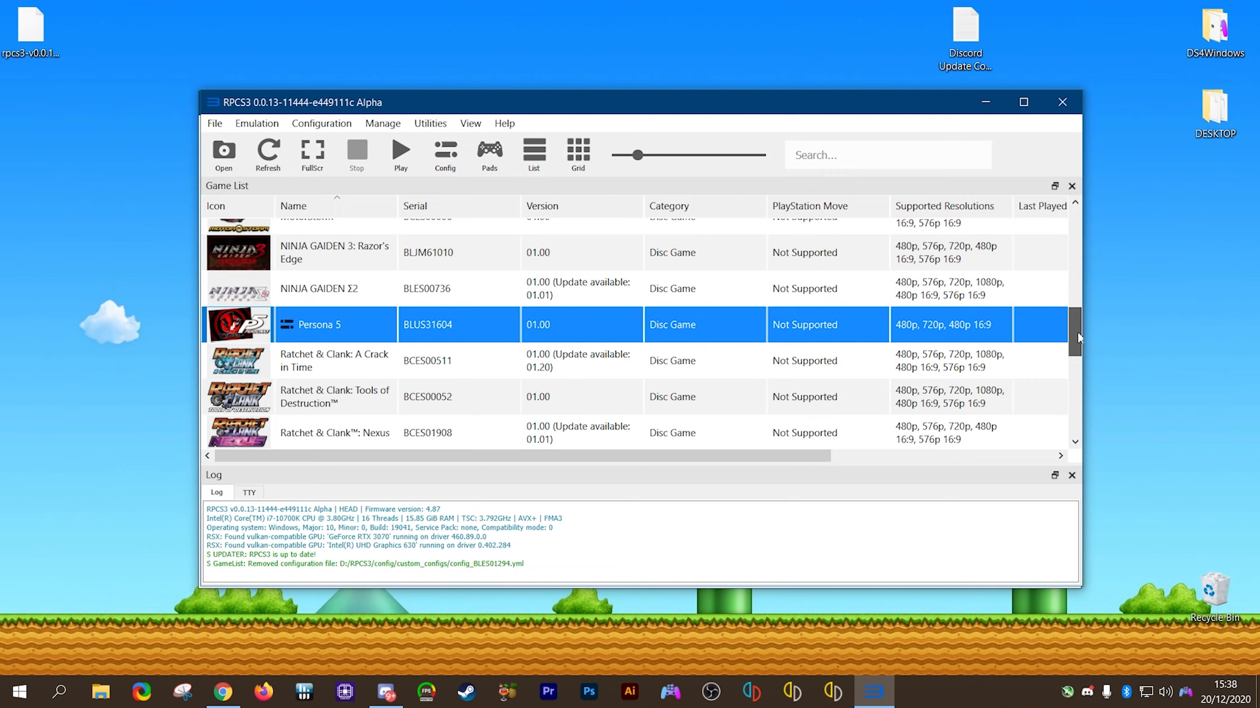
pyautogui.moveTo(1077, 331); pyautogui.dragTo(1065, 374)
pyautogui.rightClick(316, 345)
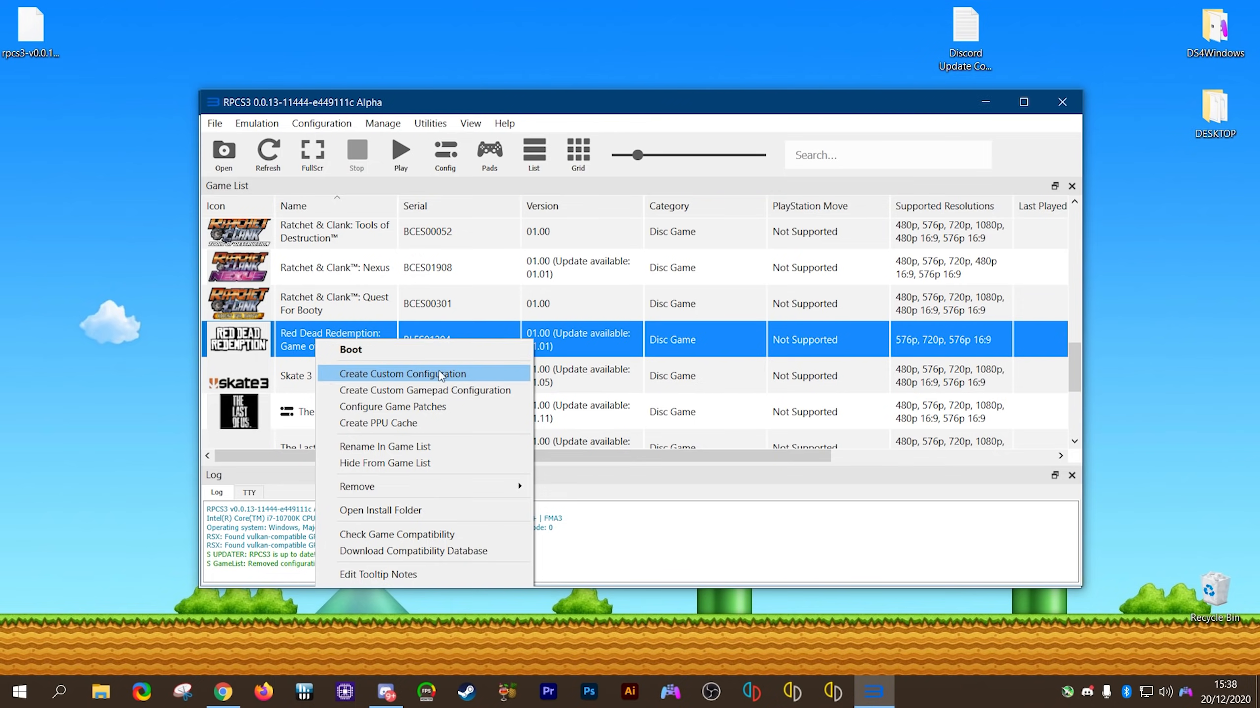
pyautogui.click(414, 377)
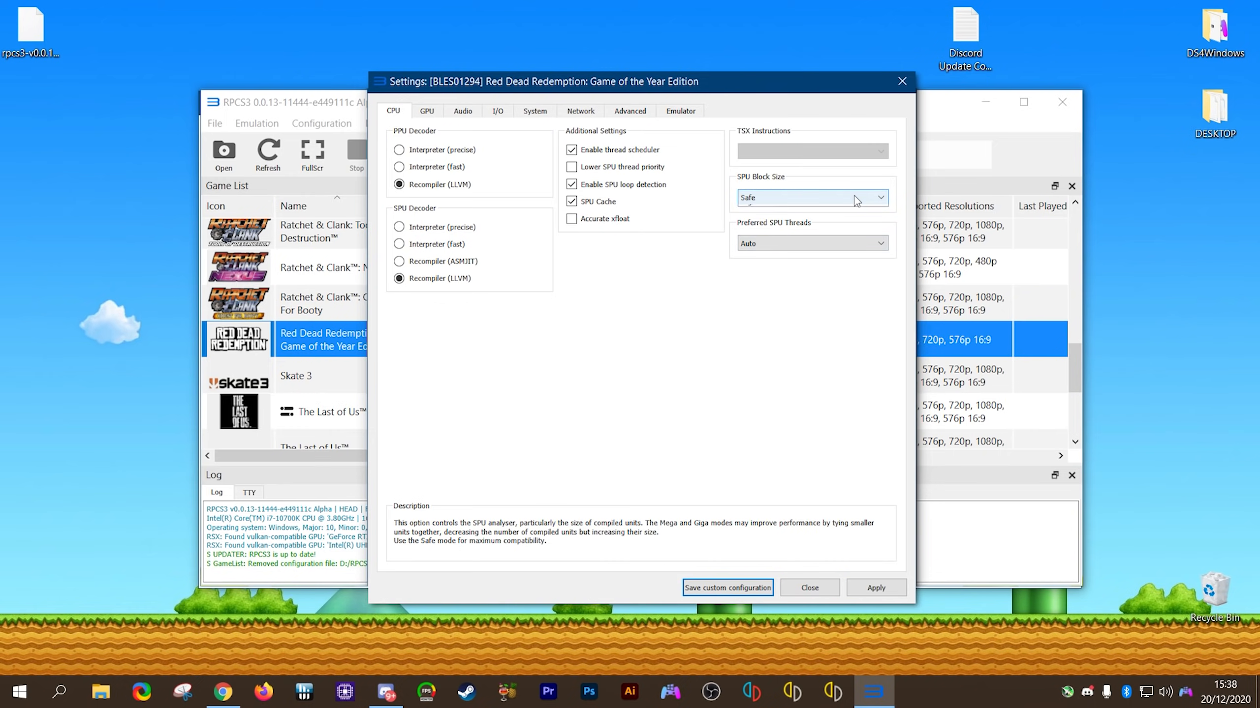
pyautogui.click(813, 205)
pyautogui.click(814, 216)
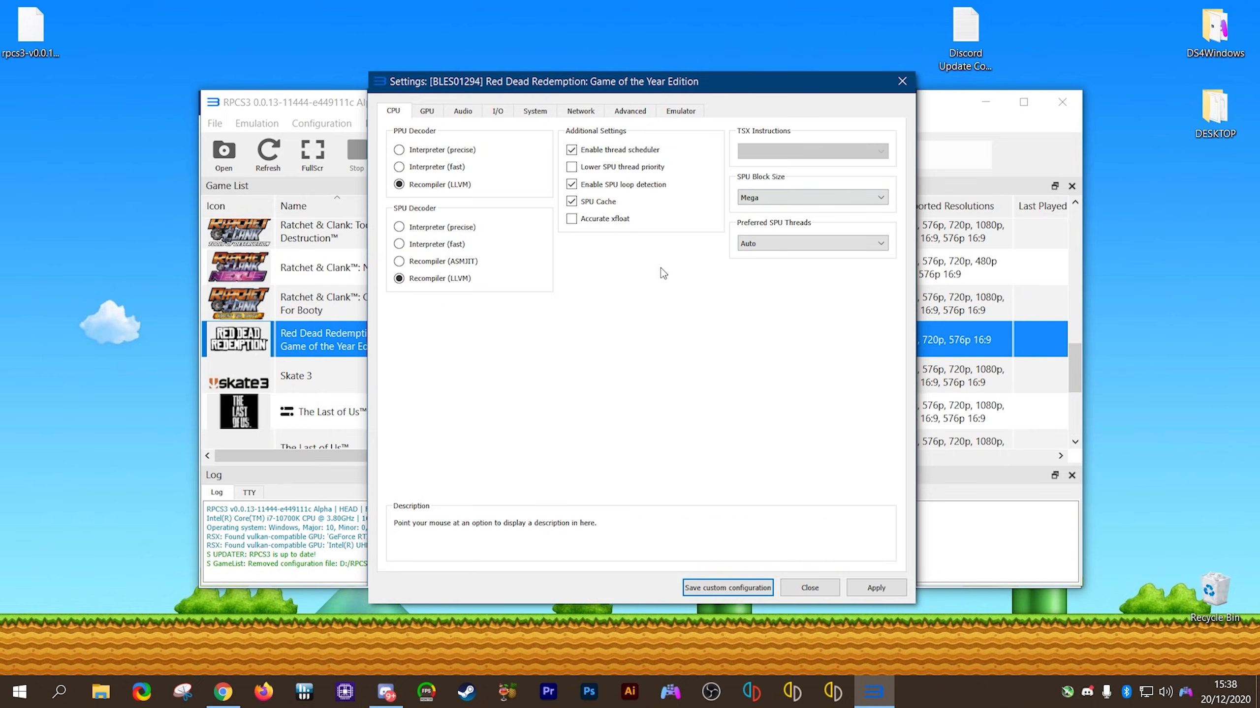
# Step: Disable Anti-Aliasing and enable Write Color Buffers in Red Dead Redemption's GPU settings
pyautogui.click(427, 112)
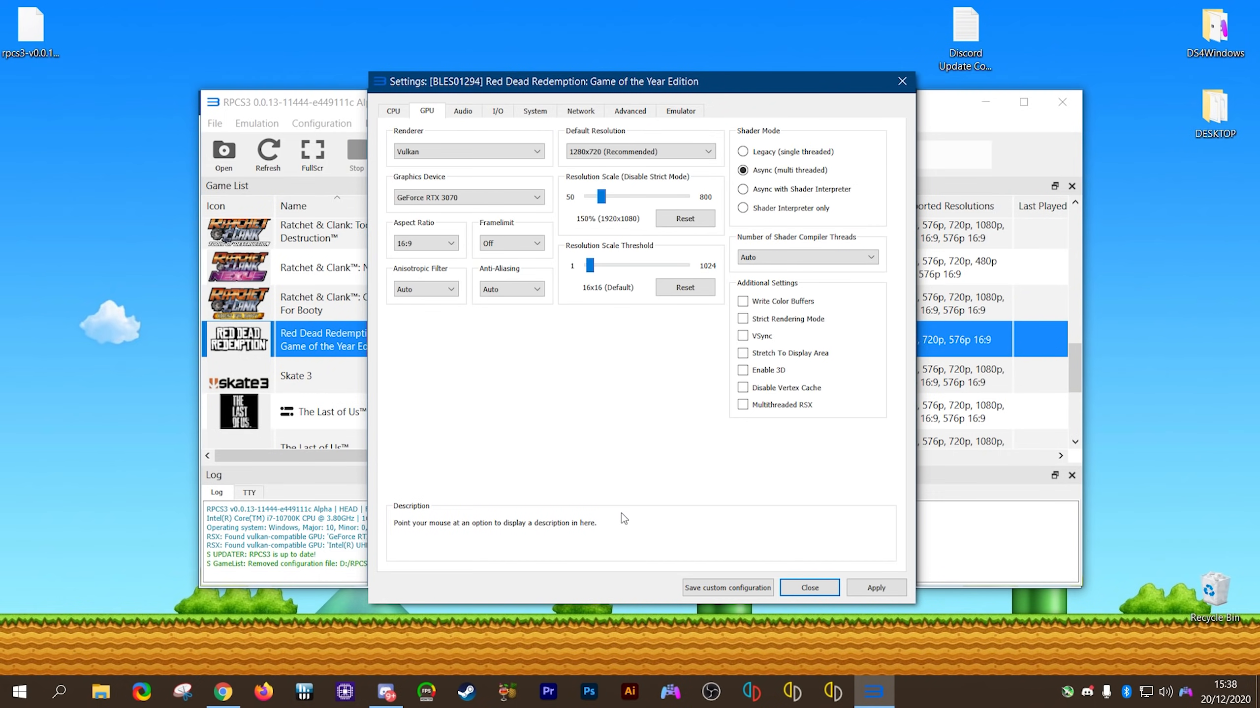
pyautogui.click(530, 292)
pyautogui.click(512, 311)
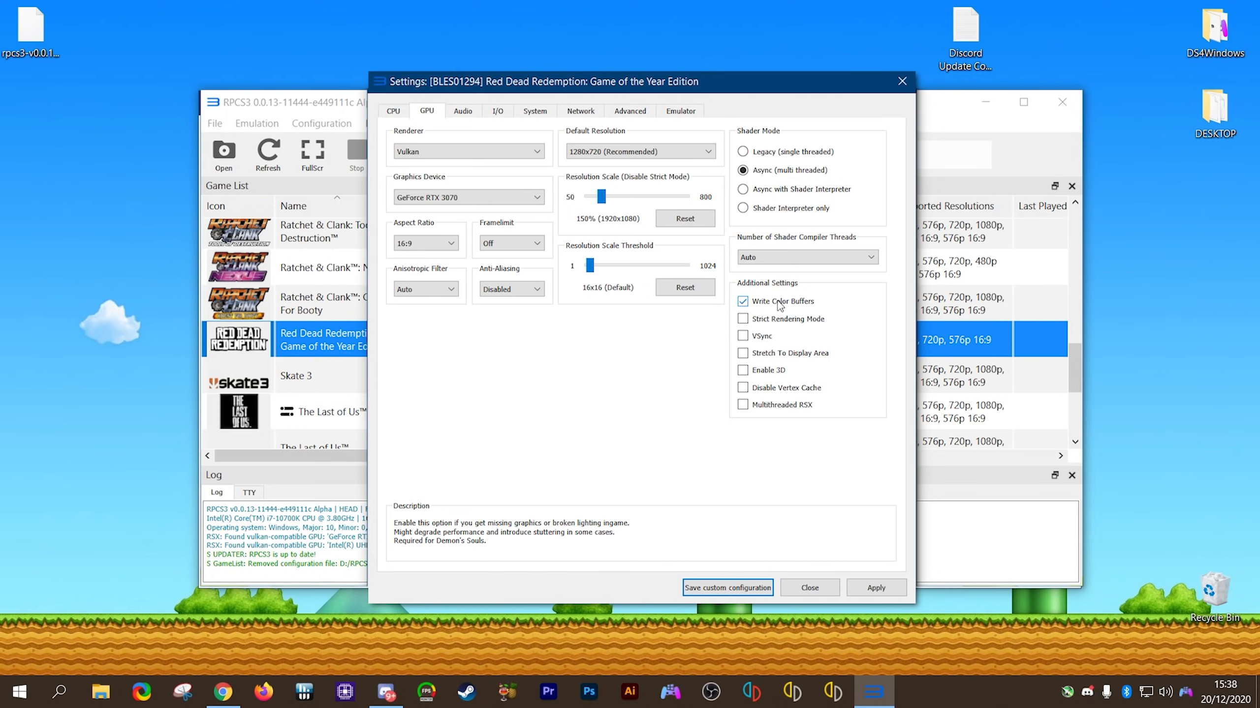
# Step: Enable Relaxed ZCULL Sync and set Sleep Timers Accuracy to As Host for Red Dead Redemption, checking the GPU settings before applying the configuration
pyautogui.click(636, 113)
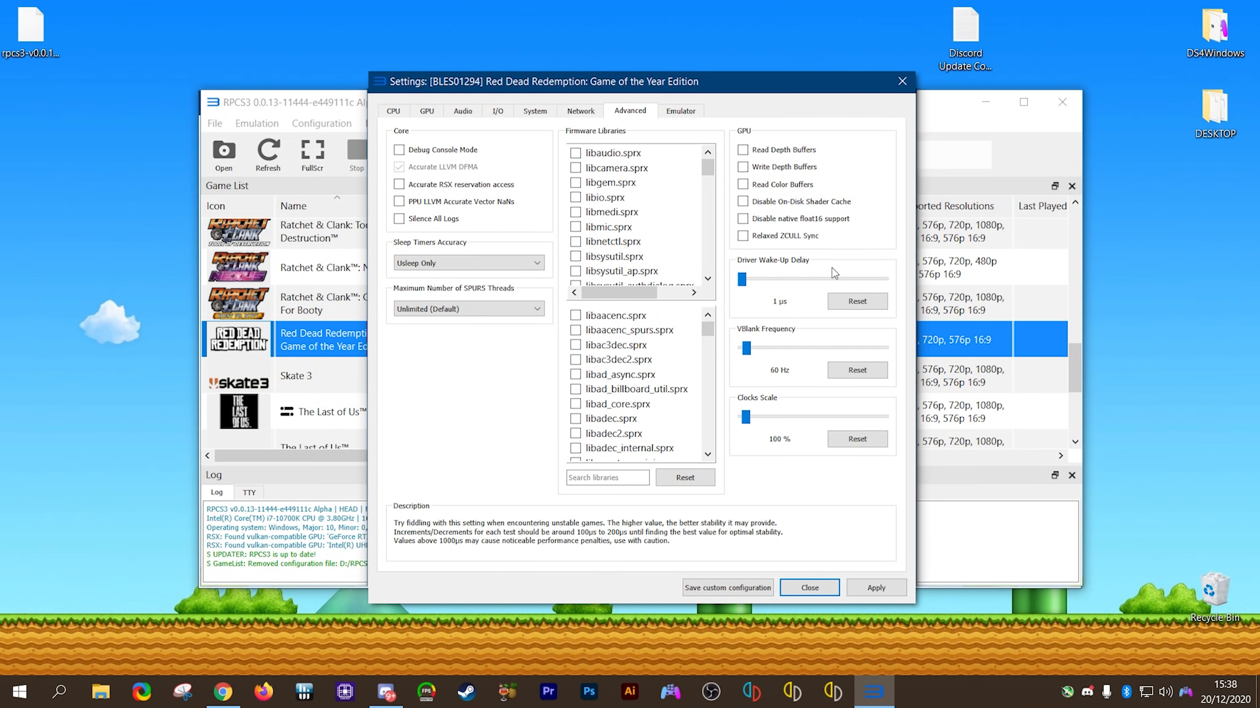
pyautogui.click(743, 236)
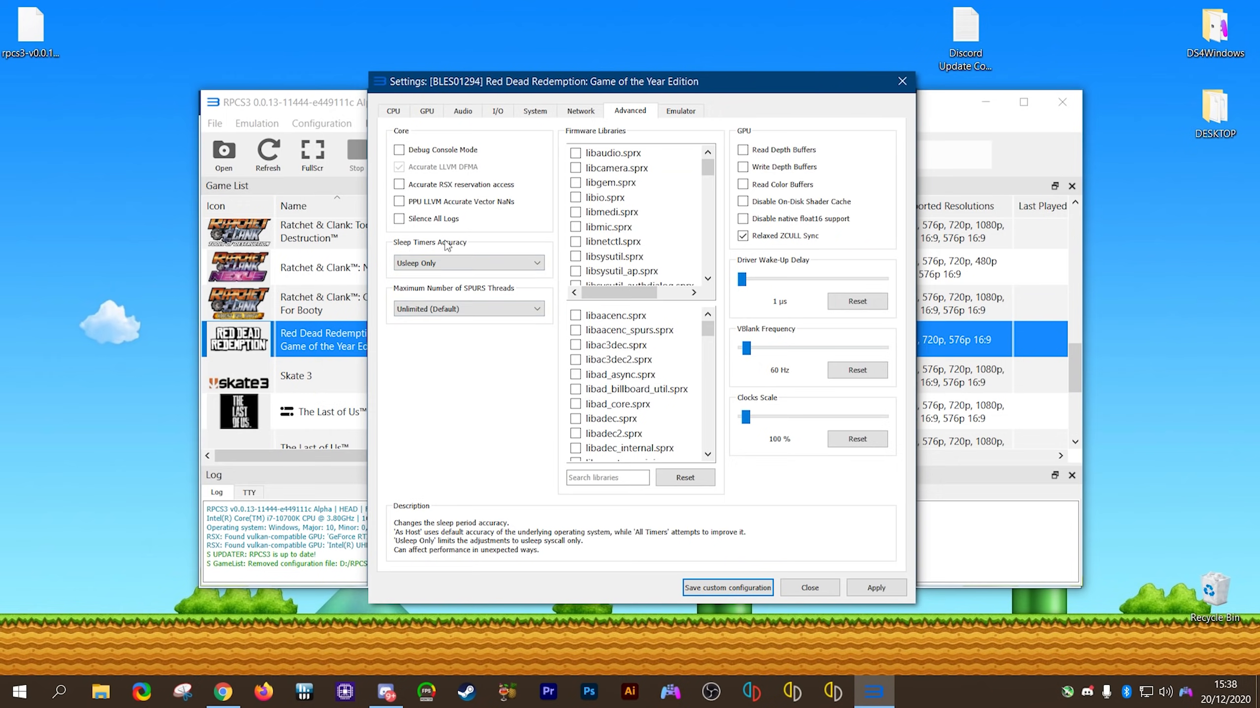
pyautogui.click(494, 263)
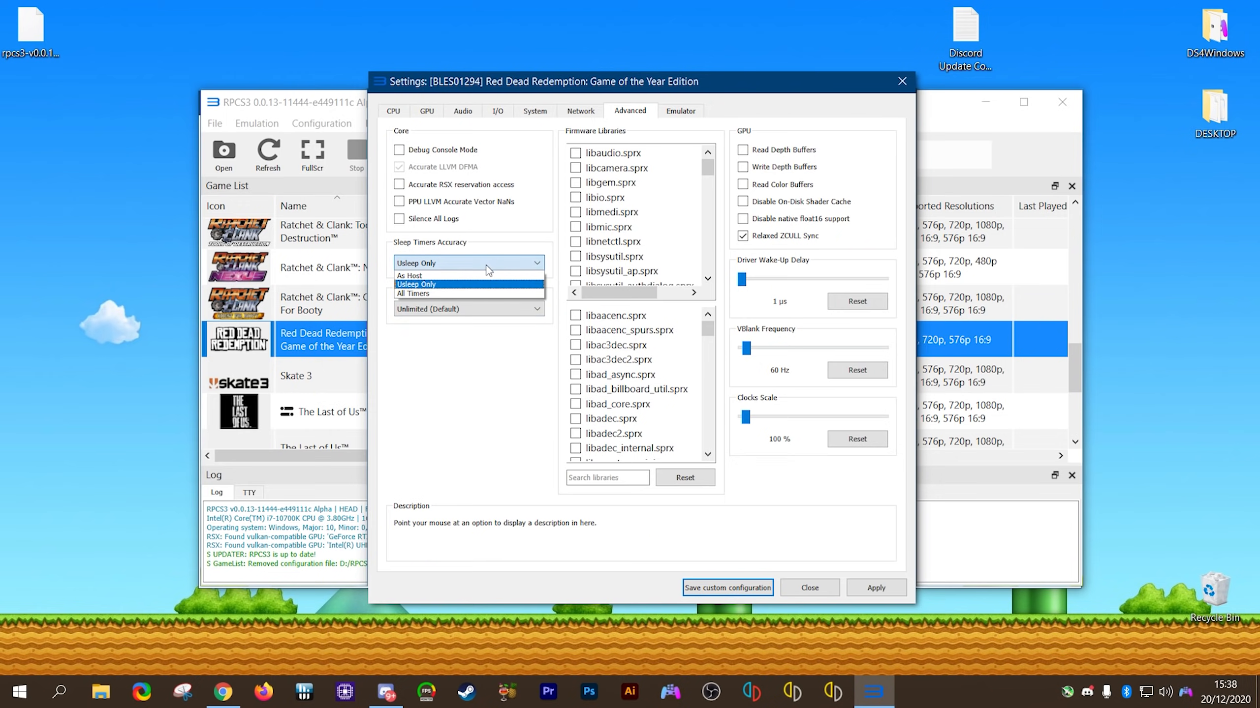
pyautogui.click(445, 277)
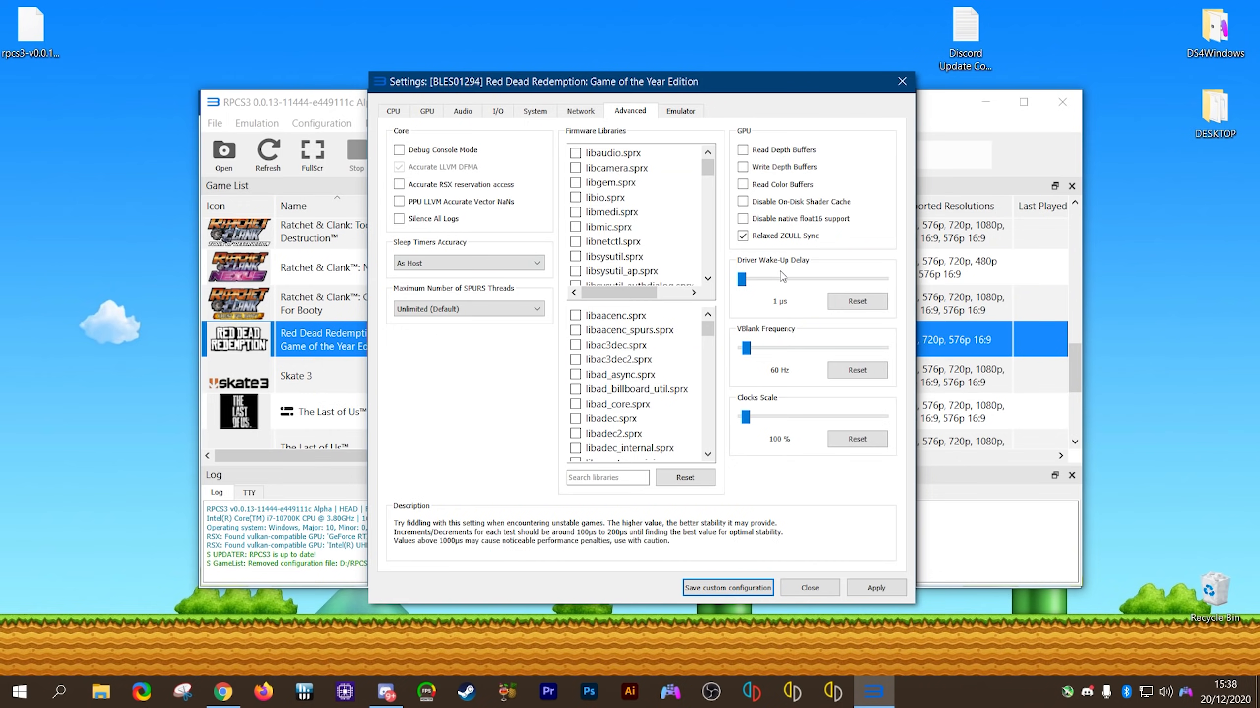
pyautogui.click(427, 111)
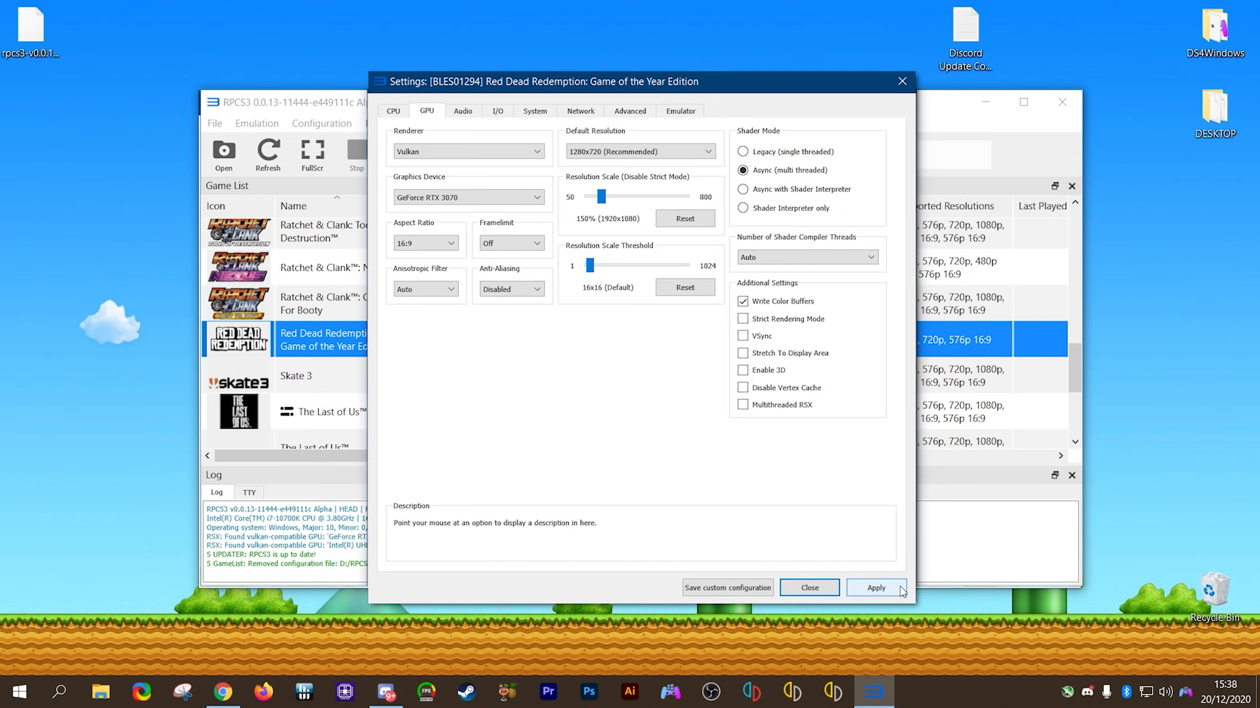
pyautogui.click(854, 594)
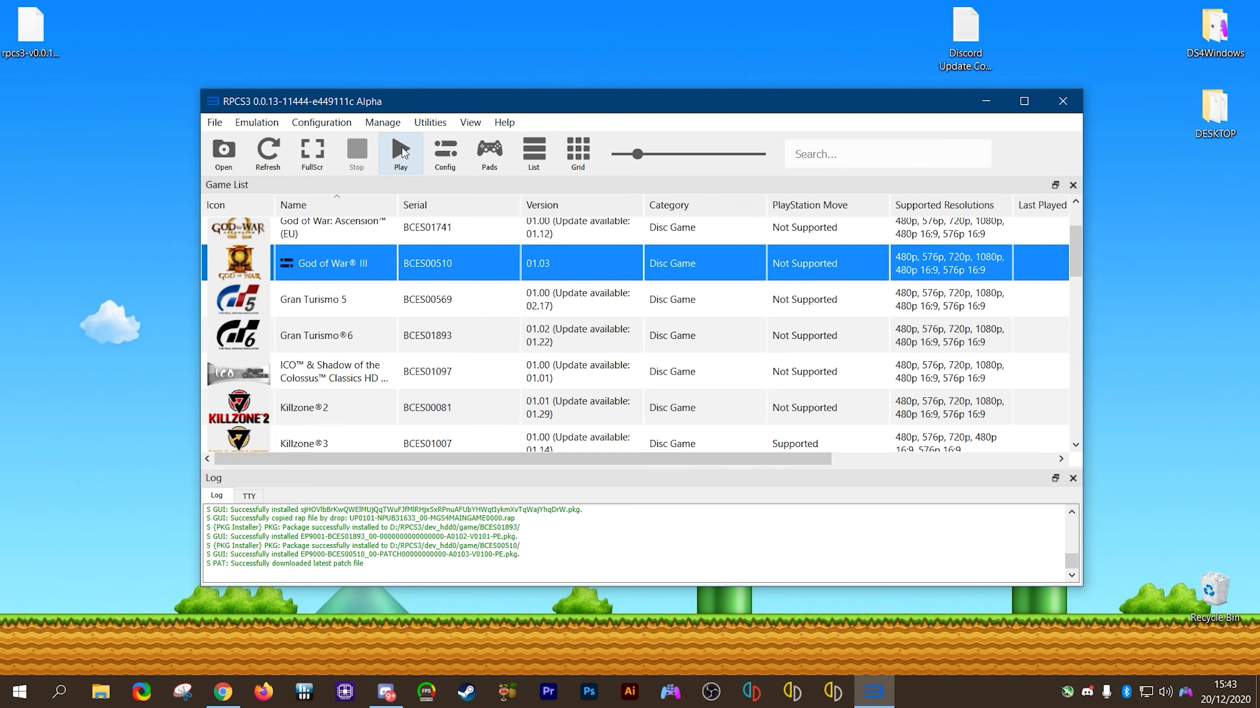
pyautogui.click(382, 124)
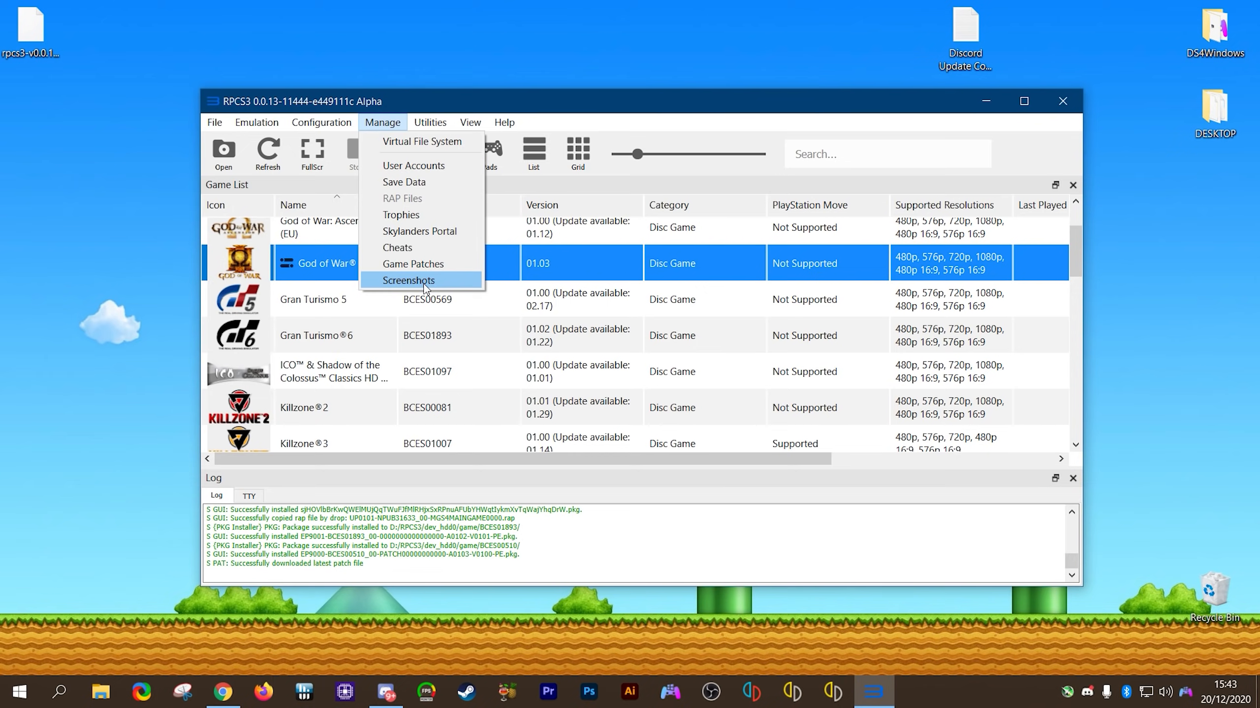
pyautogui.click(536, 94)
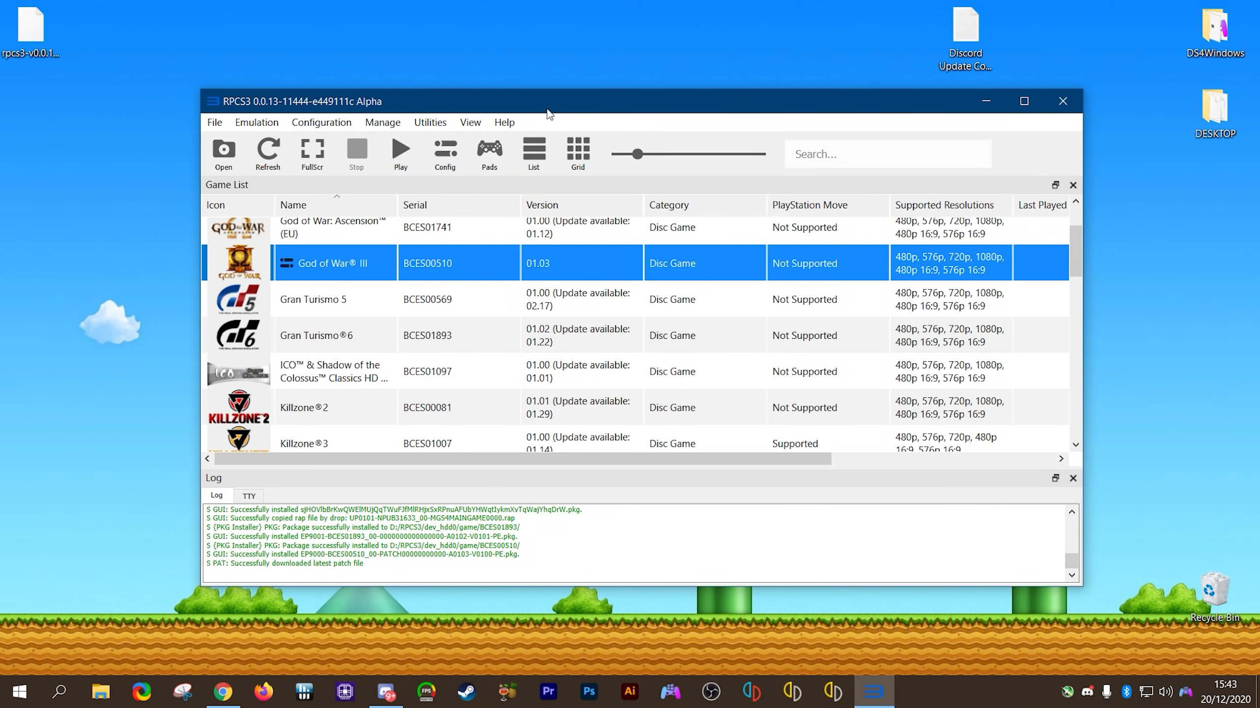